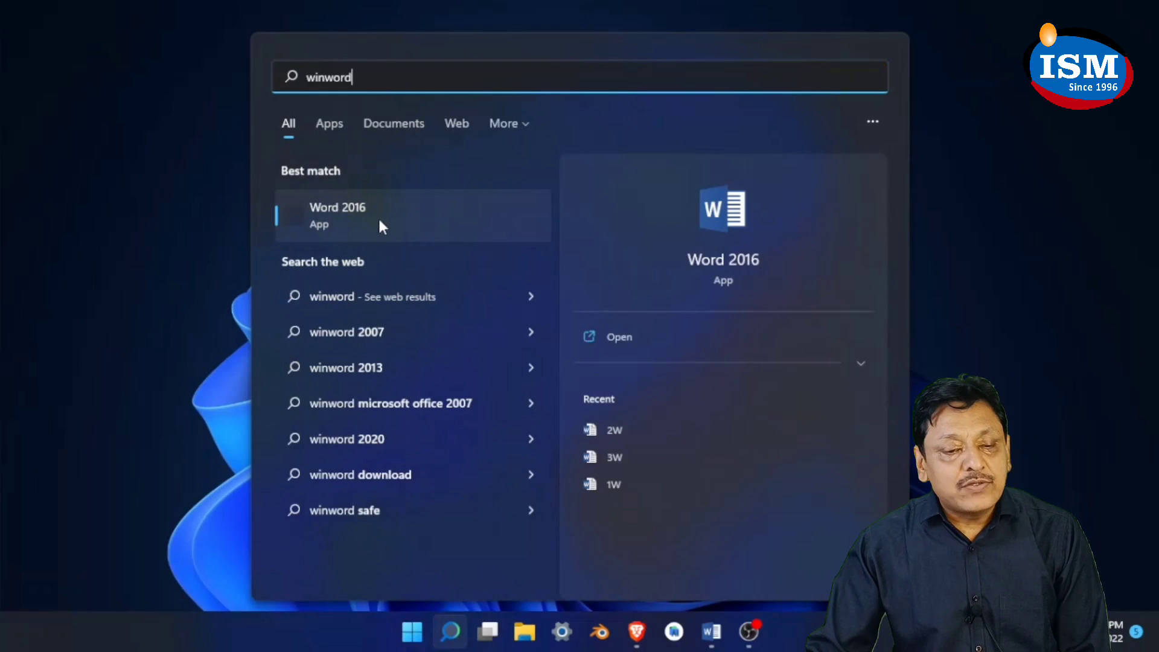
# Launch Word 2016 full screen with a new blank document and dismiss the Research pane
pyautogui.click(351, 215)
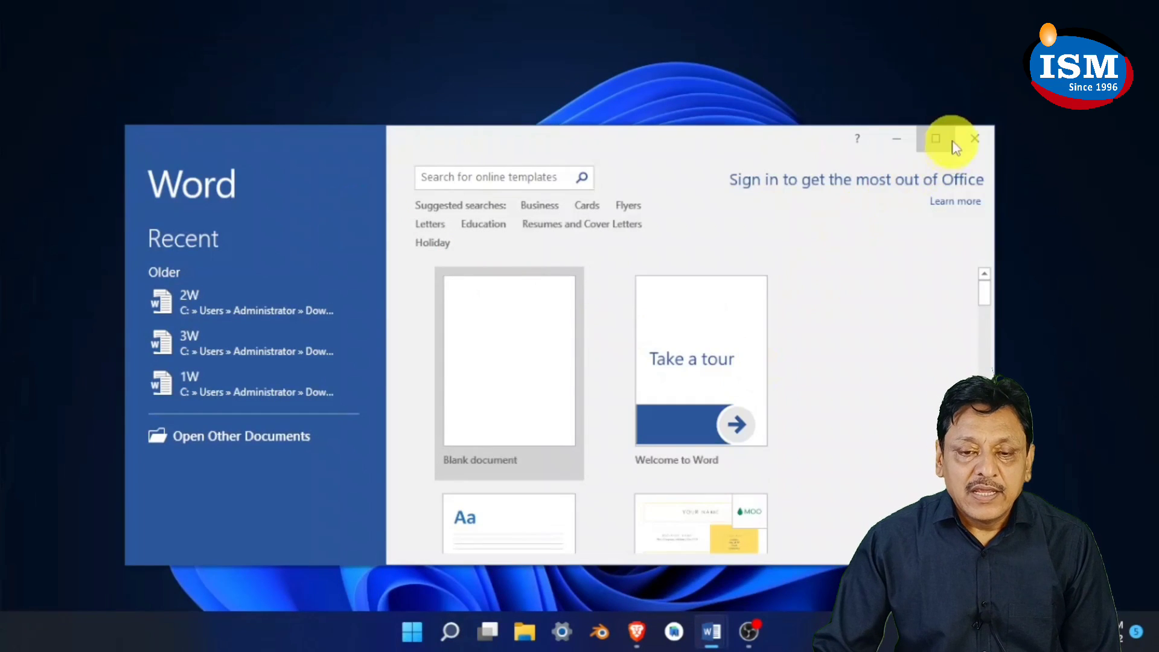
pyautogui.click(935, 141)
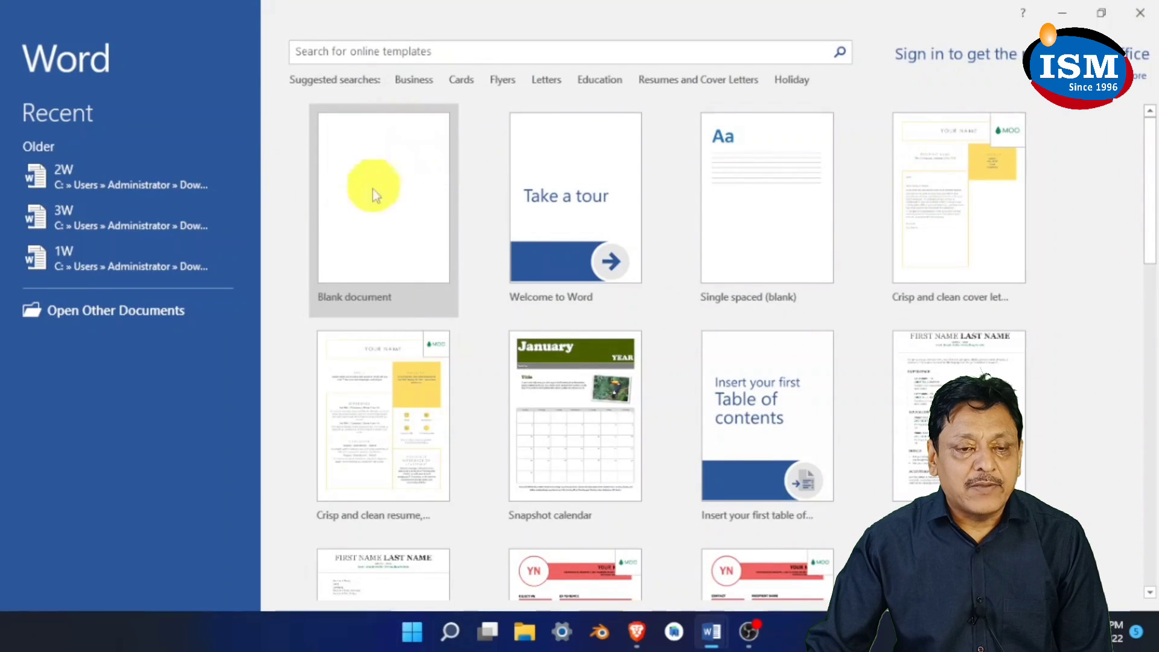
pyautogui.click(400, 210)
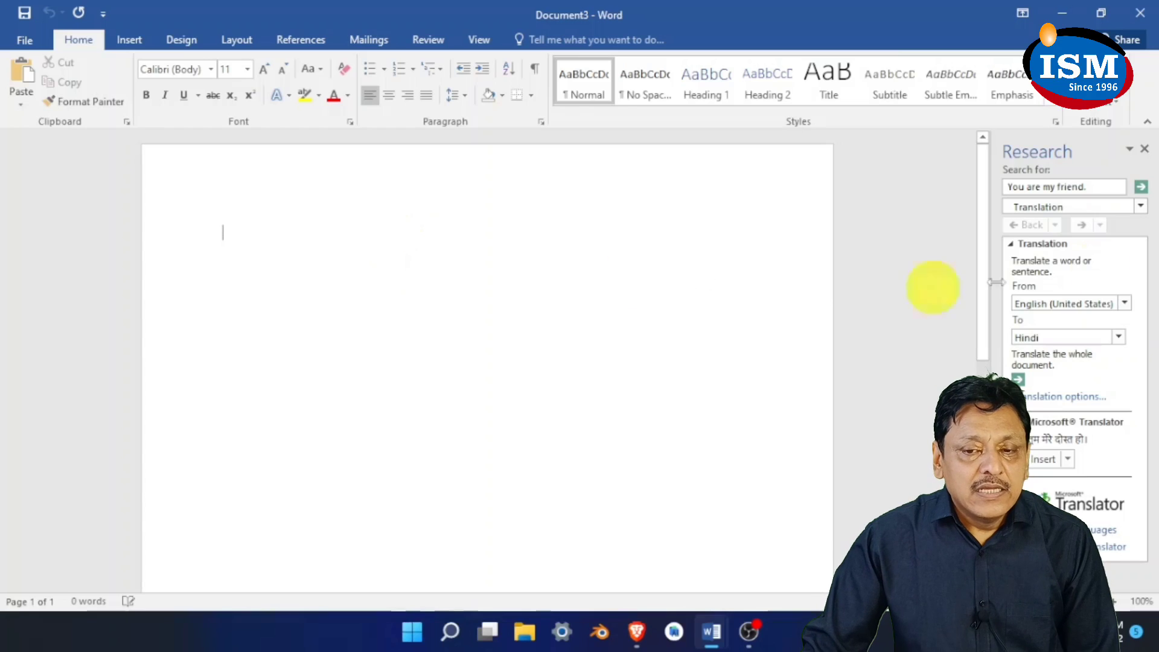
pyautogui.click(1144, 149)
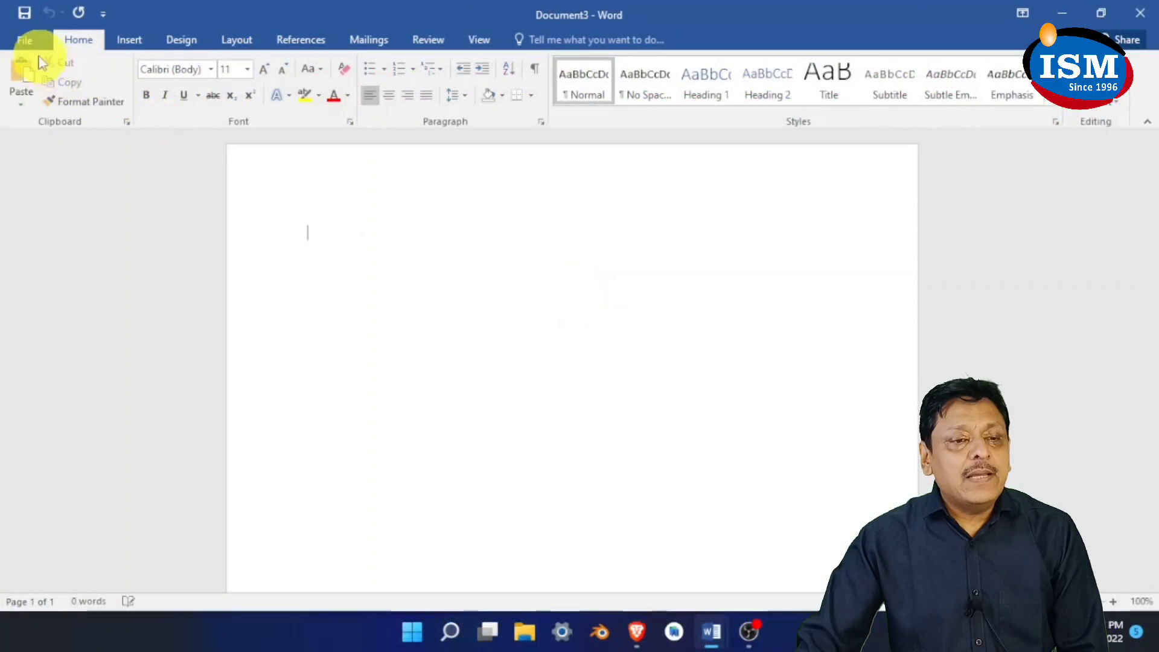
# Set the document's four page margins to 0.6 inches in the print page setup and return to the document
pyautogui.click(27, 41)
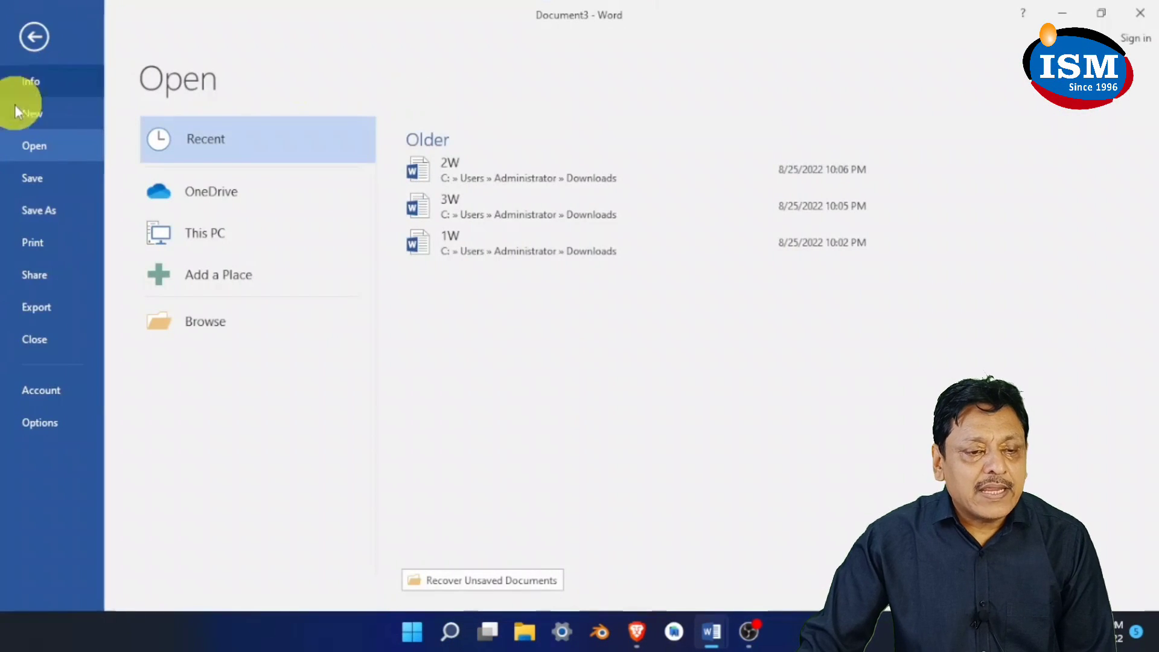
pyautogui.click(47, 241)
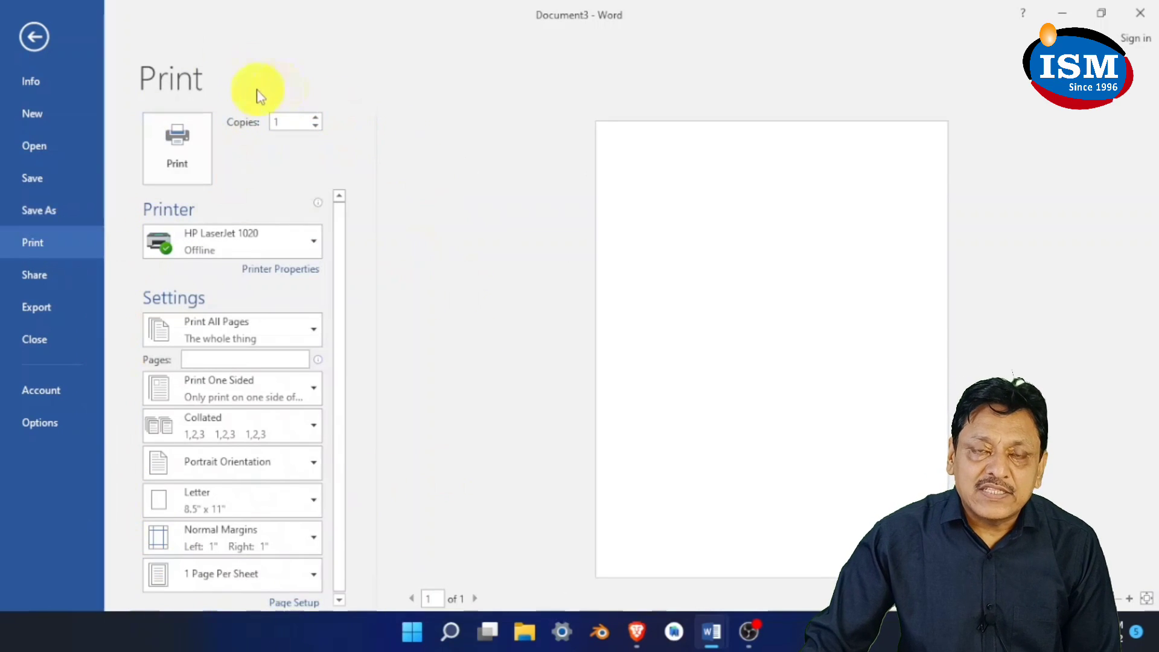
pyautogui.click(294, 602)
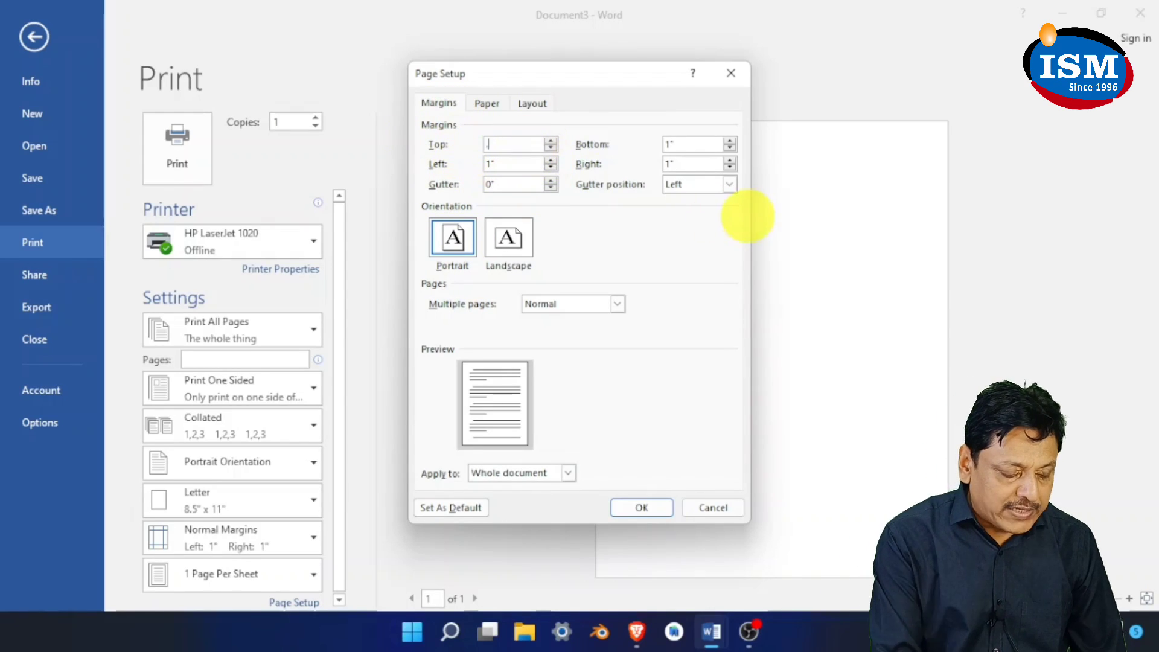
pyautogui.press('Tab')
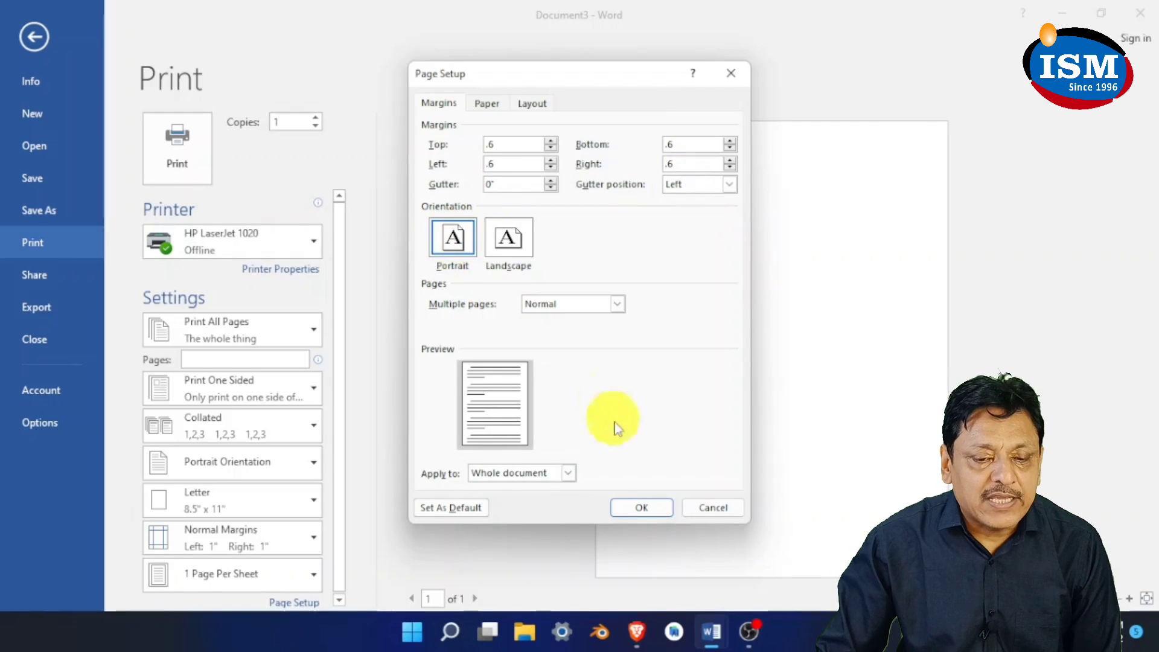
pyautogui.click(661, 513)
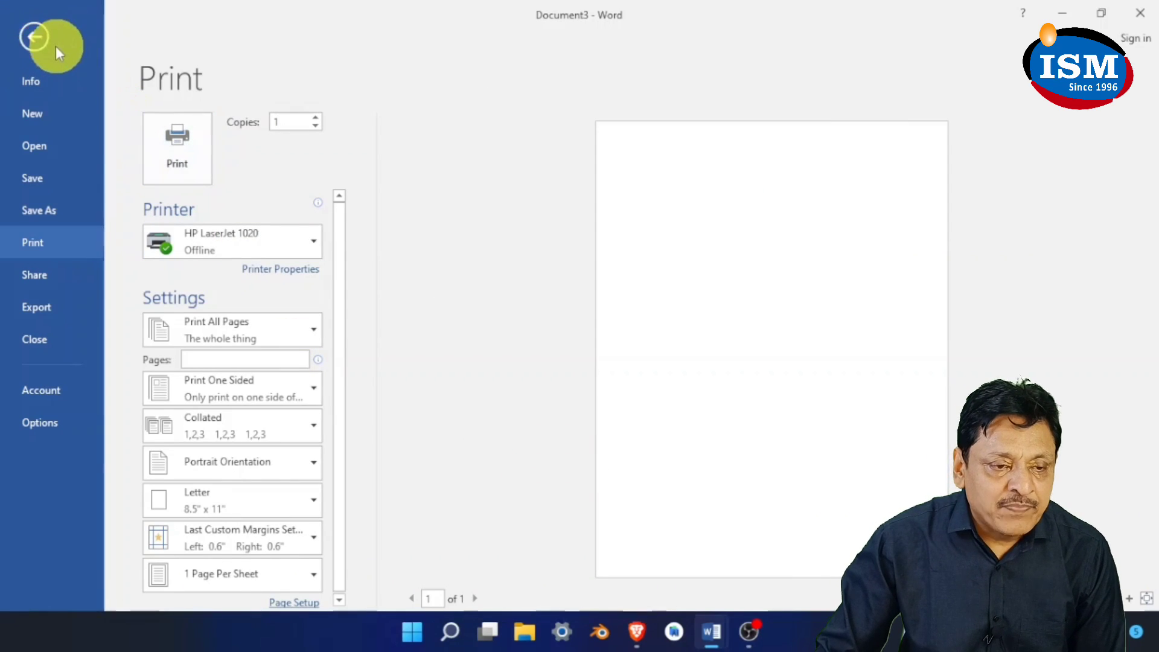
pyautogui.click(38, 38)
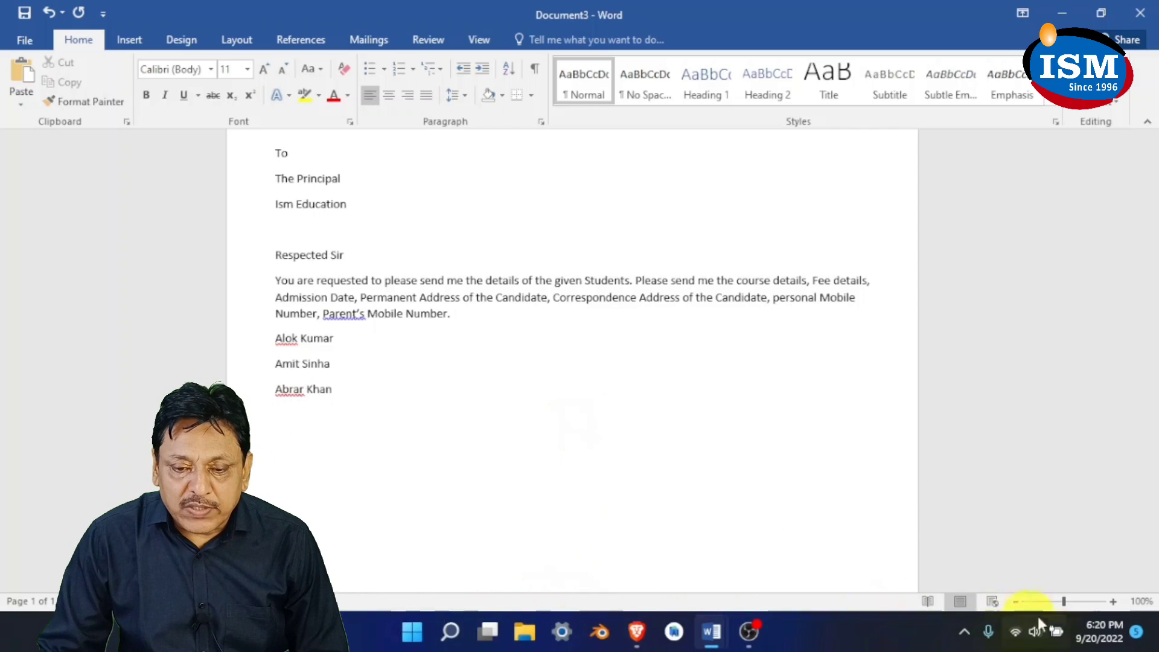
# Enlarge the letter's view to 150% and look over the body paragraph's first line
pyautogui.click(1113, 602)
pyautogui.click(1113, 602)
pyautogui.click(1113, 602)
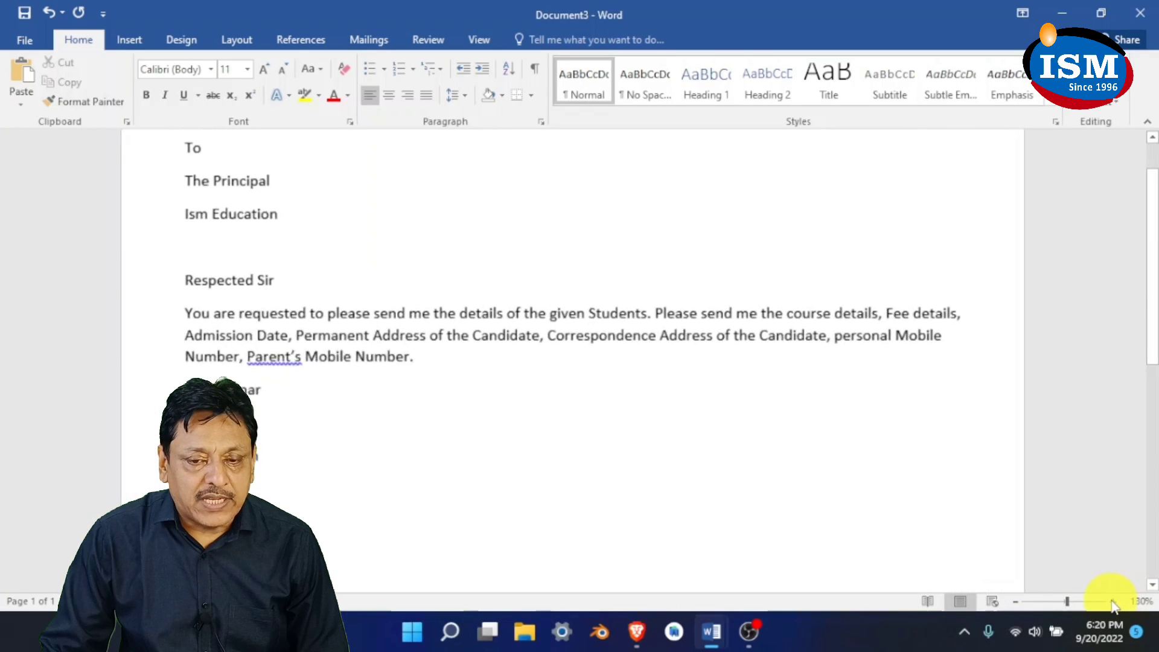
pyautogui.click(1112, 602)
pyautogui.click(1112, 602)
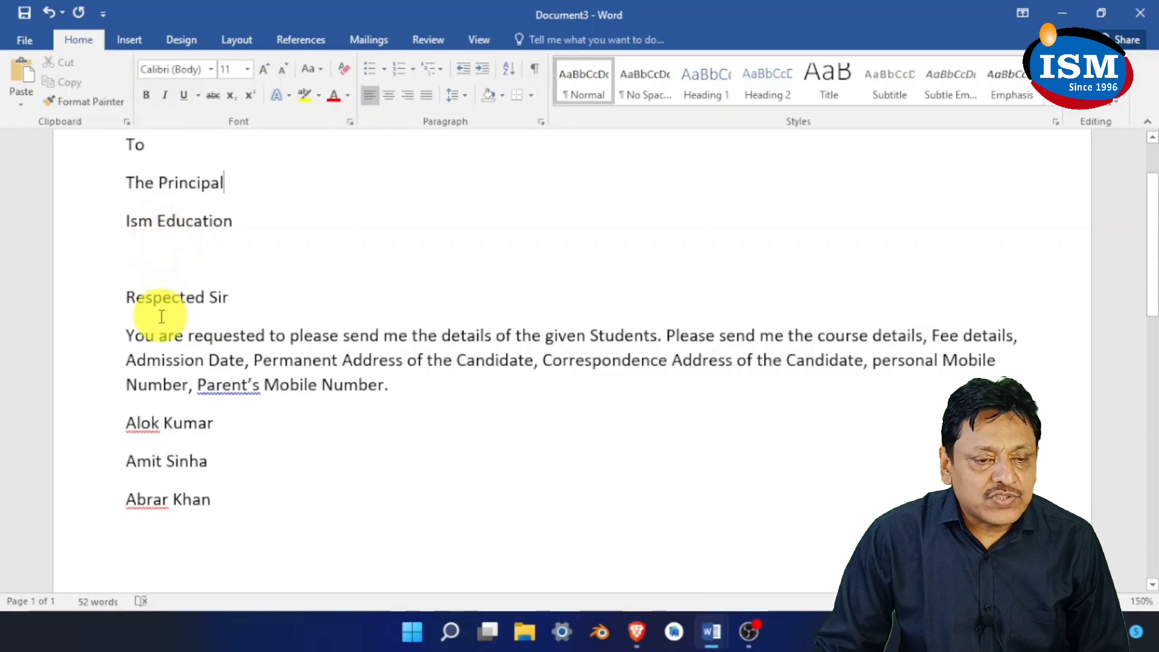
pyautogui.moveTo(157, 333); pyautogui.dragTo(559, 338)
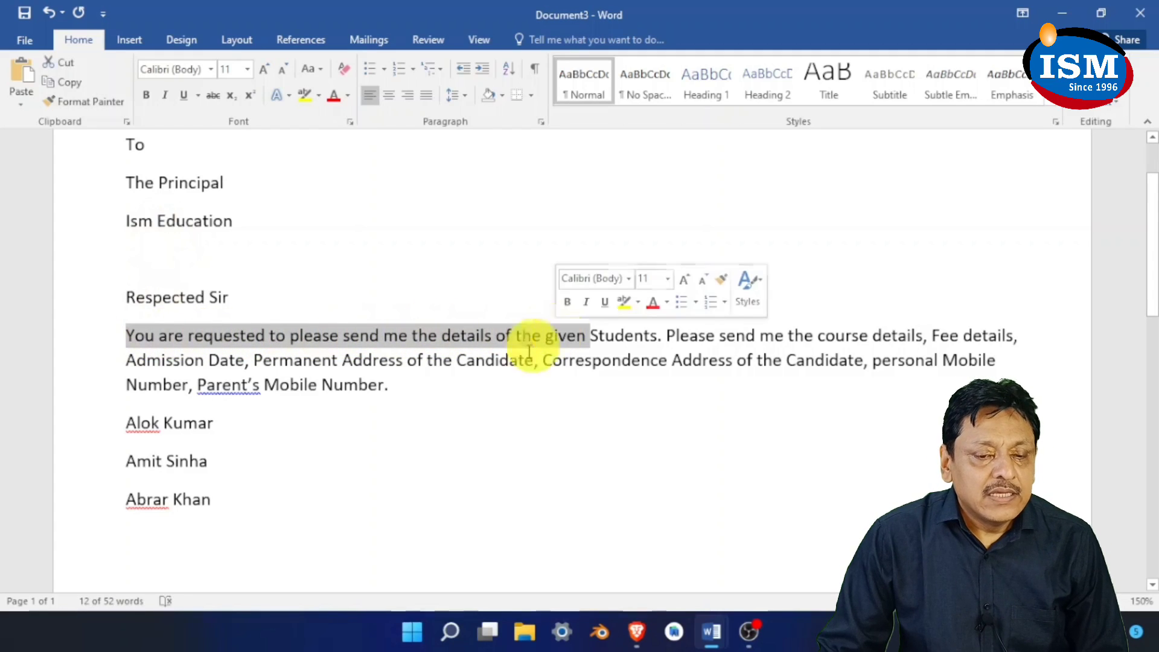
pyautogui.click(440, 435)
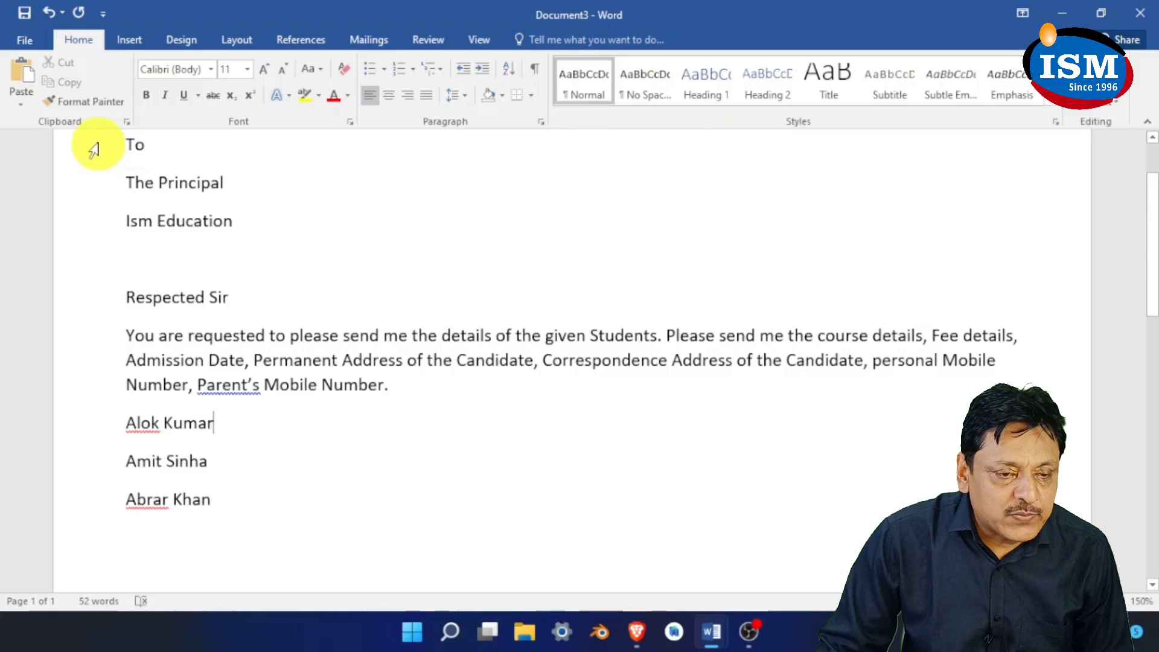
# Try the Arial Black font on the three addressee lines and restore them to Calibri (Body)
pyautogui.moveTo(94, 149); pyautogui.dragTo(91, 222)
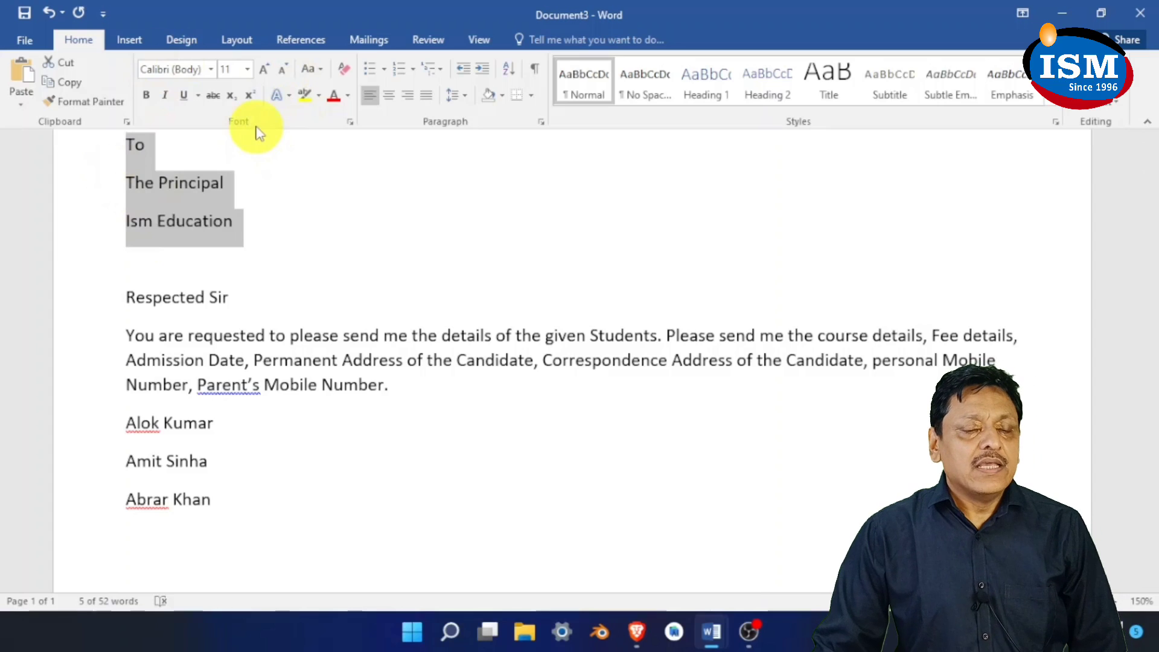
pyautogui.click(210, 69)
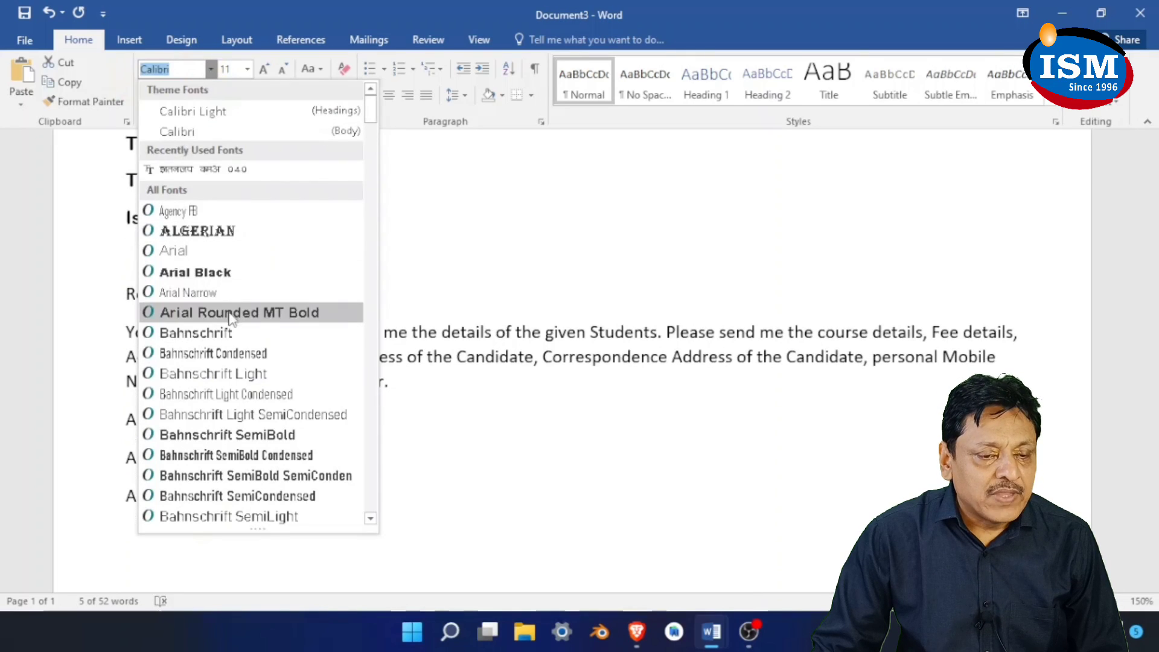
pyautogui.click(228, 273)
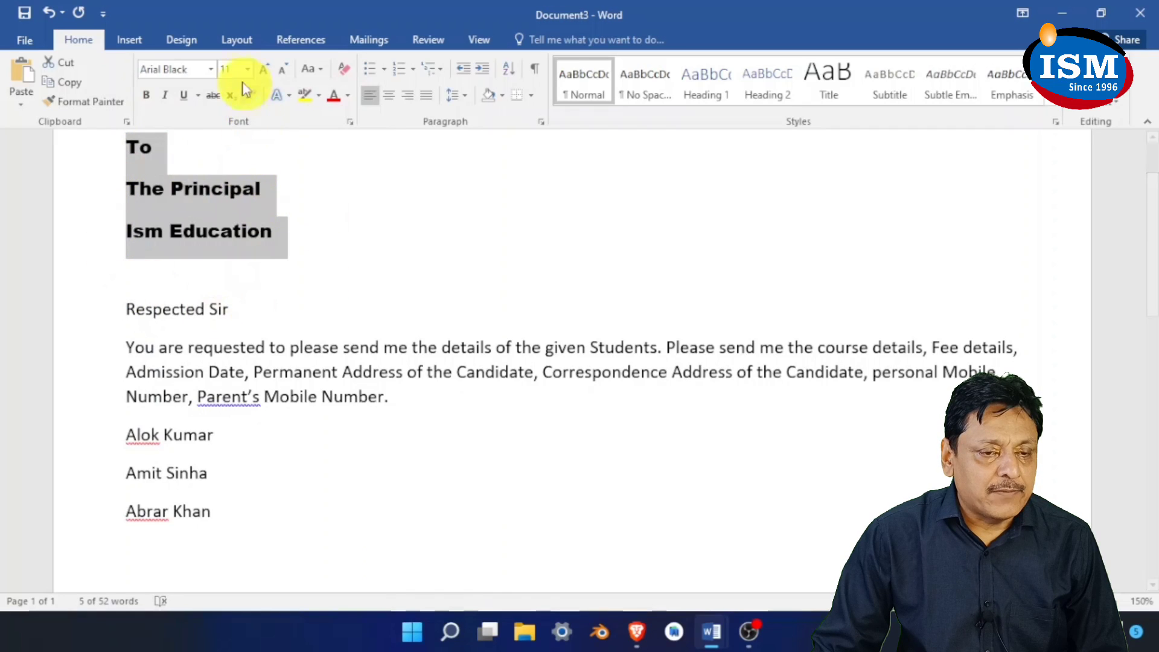
pyautogui.click(209, 70)
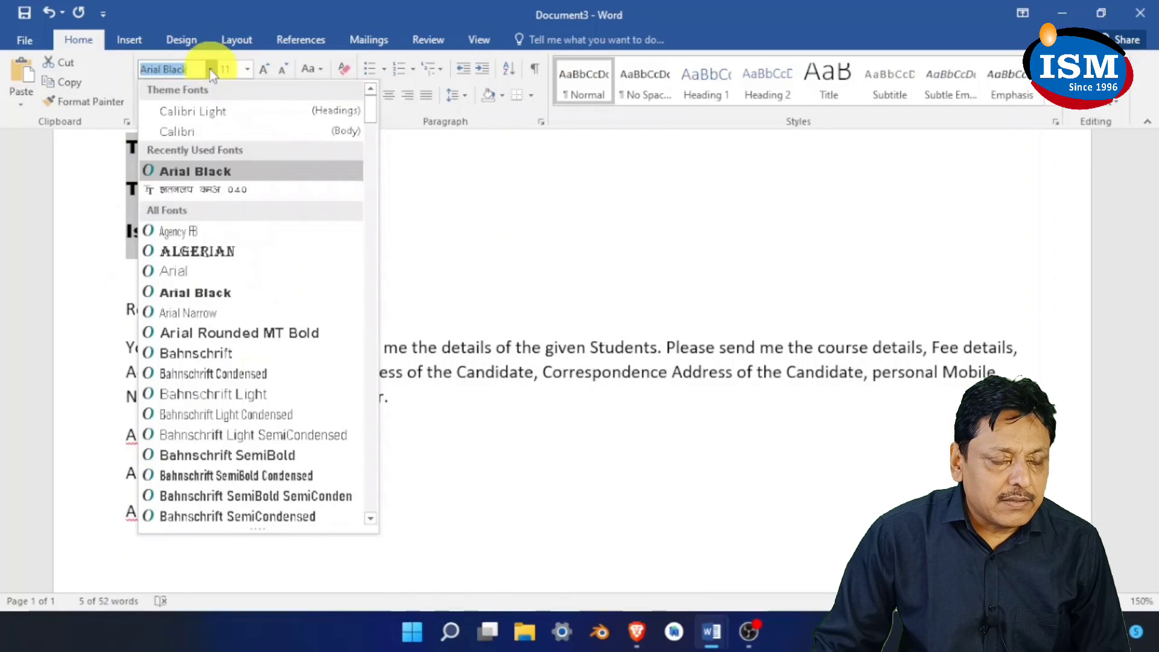
pyautogui.click(191, 130)
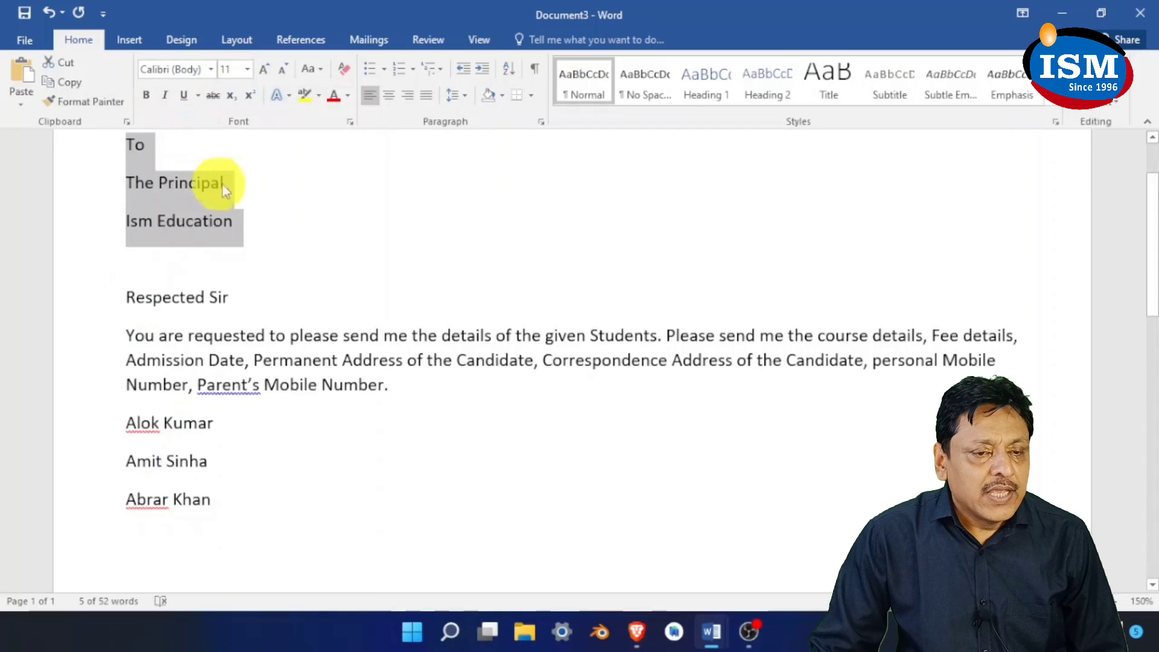
# Set the font size of the three addressee lines to 12
pyautogui.click(247, 69)
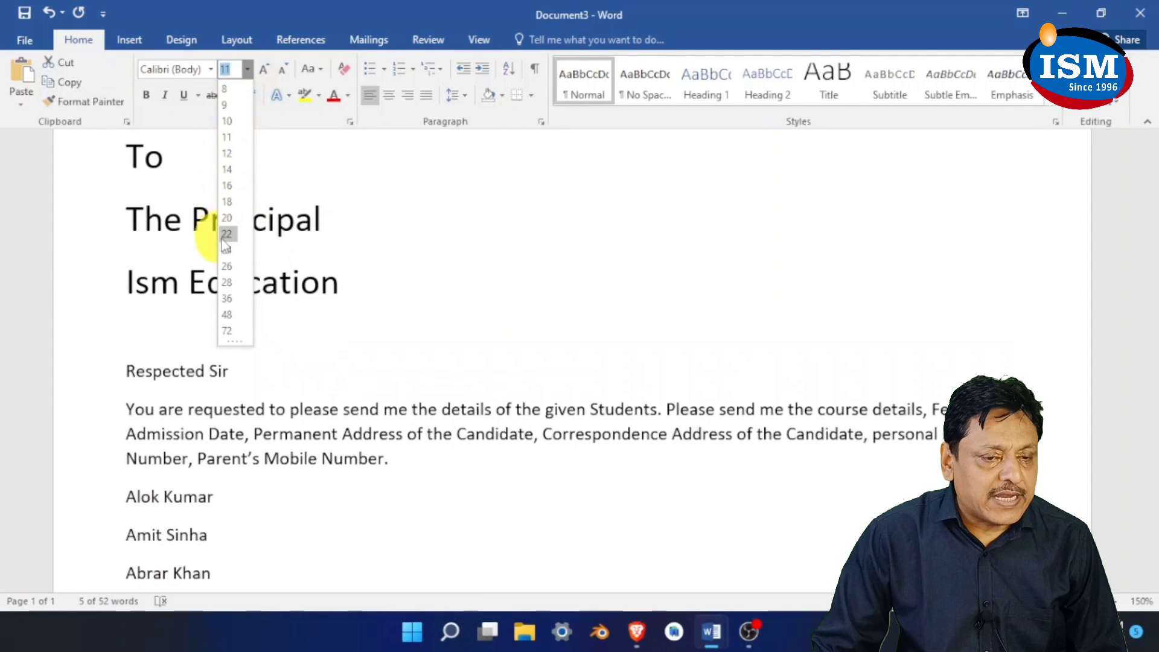
pyautogui.click(228, 156)
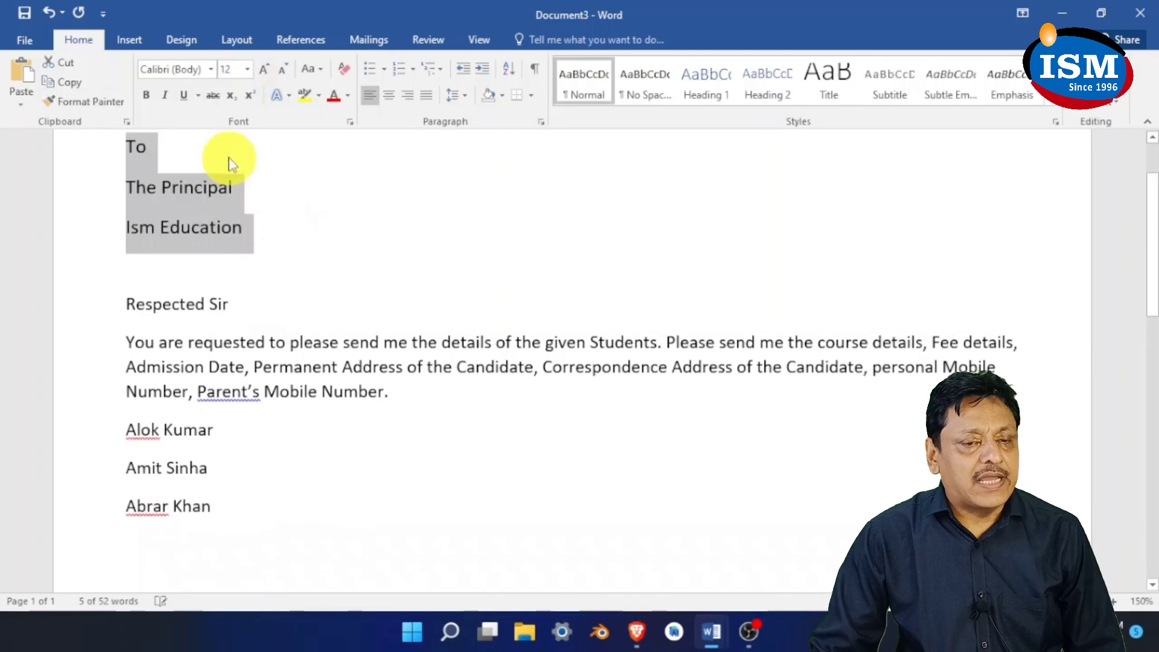
# Grow the three addressee lines stepwise to font size 18 and shrink them back to 12
pyautogui.click(264, 70)
pyautogui.click(265, 70)
pyautogui.click(264, 70)
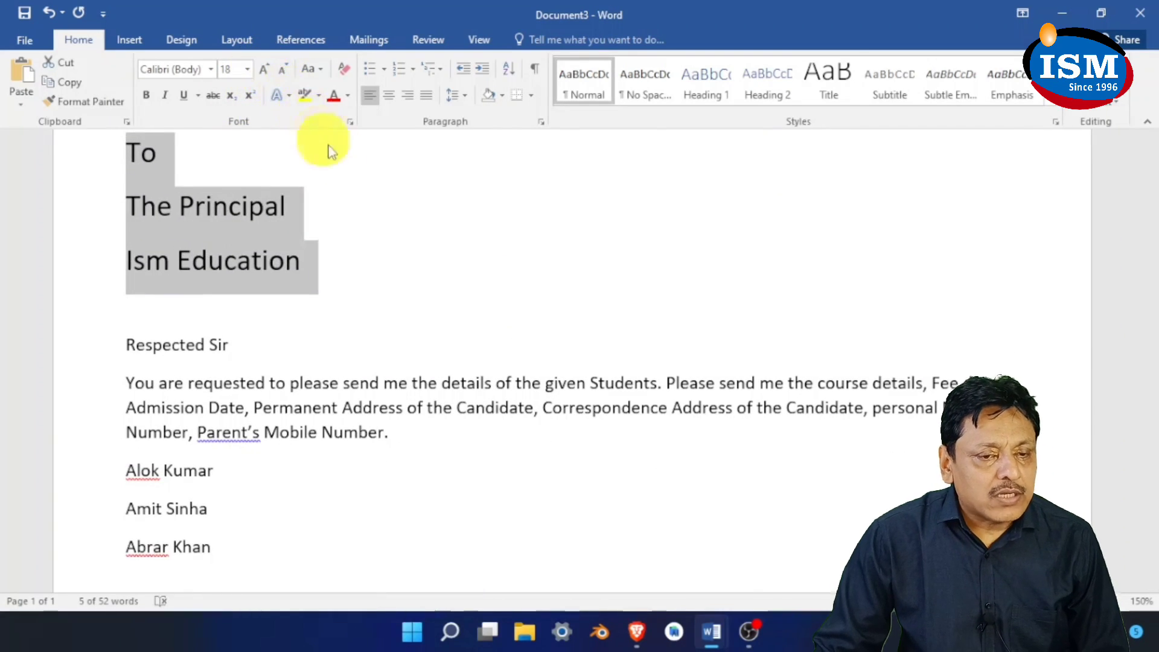
pyautogui.click(284, 75)
pyautogui.click(283, 75)
pyautogui.click(284, 76)
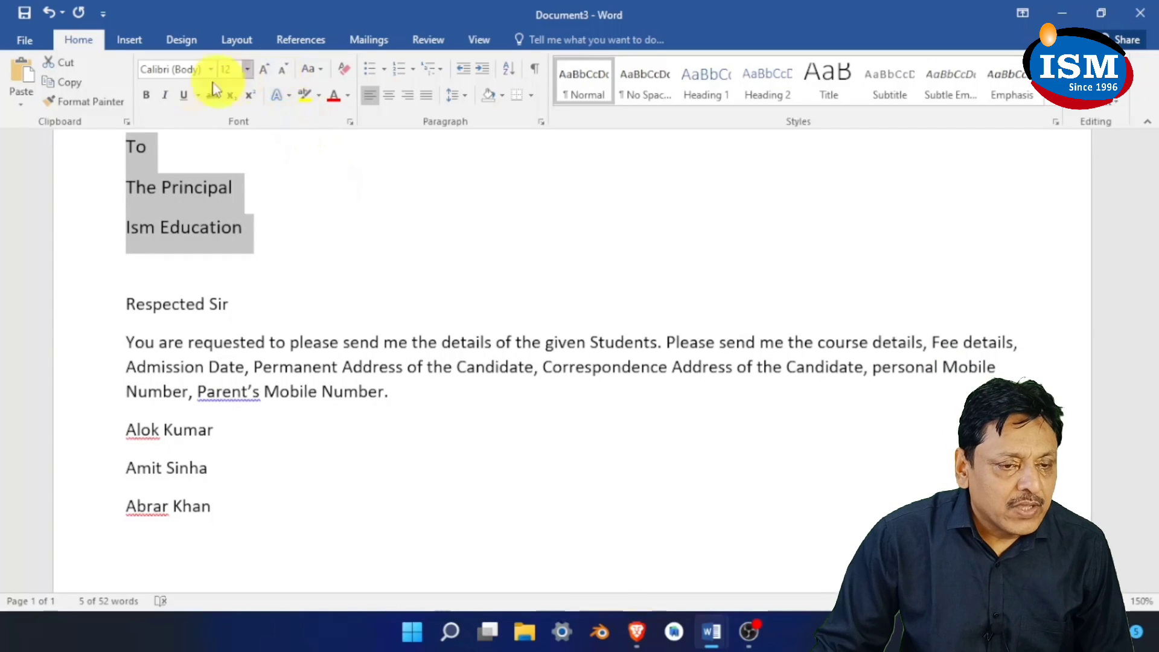
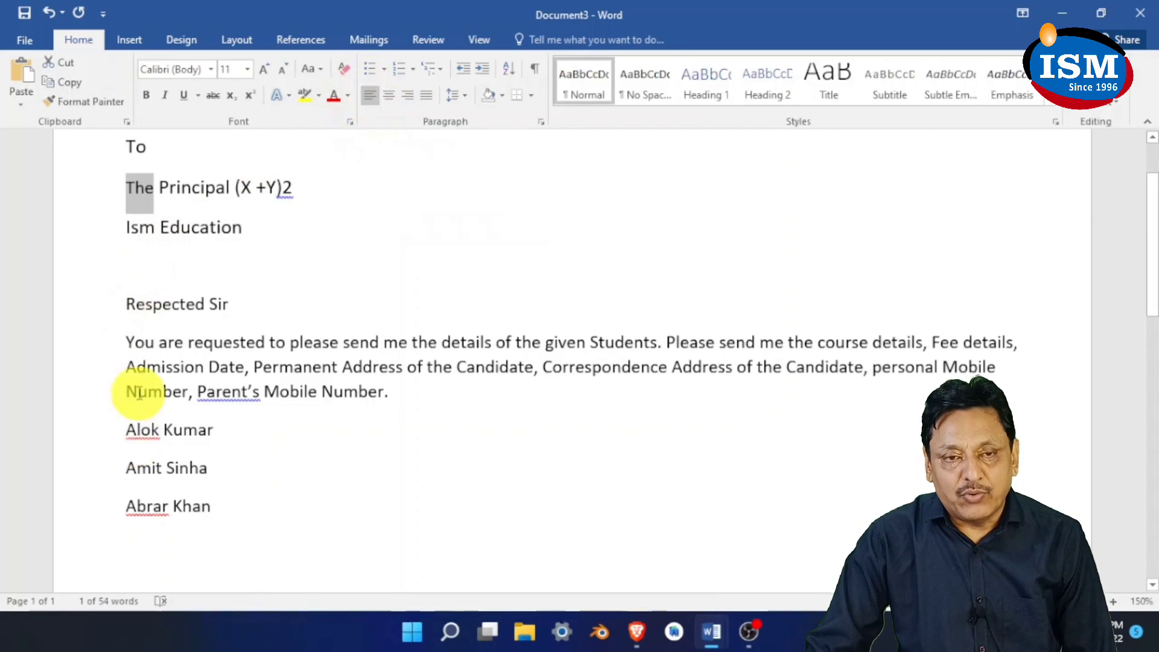
# Try right and left alignment on the letter's body paragraph and leave it justified
pyautogui.moveTo(85, 342); pyautogui.dragTo(84, 388)
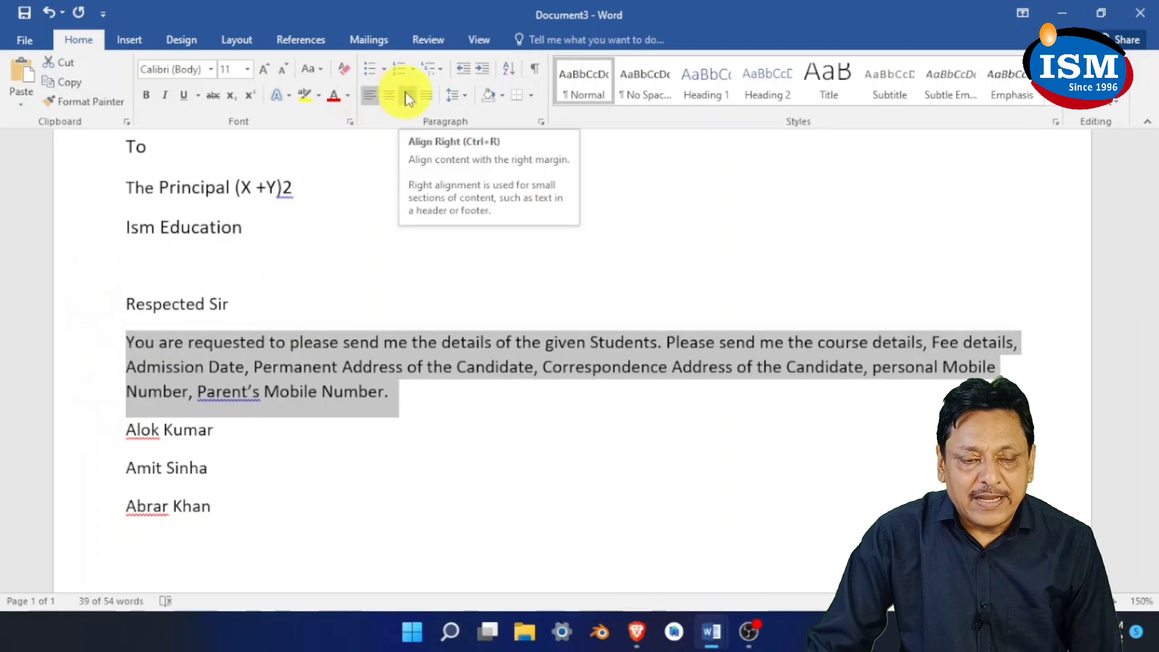
pyautogui.click(408, 98)
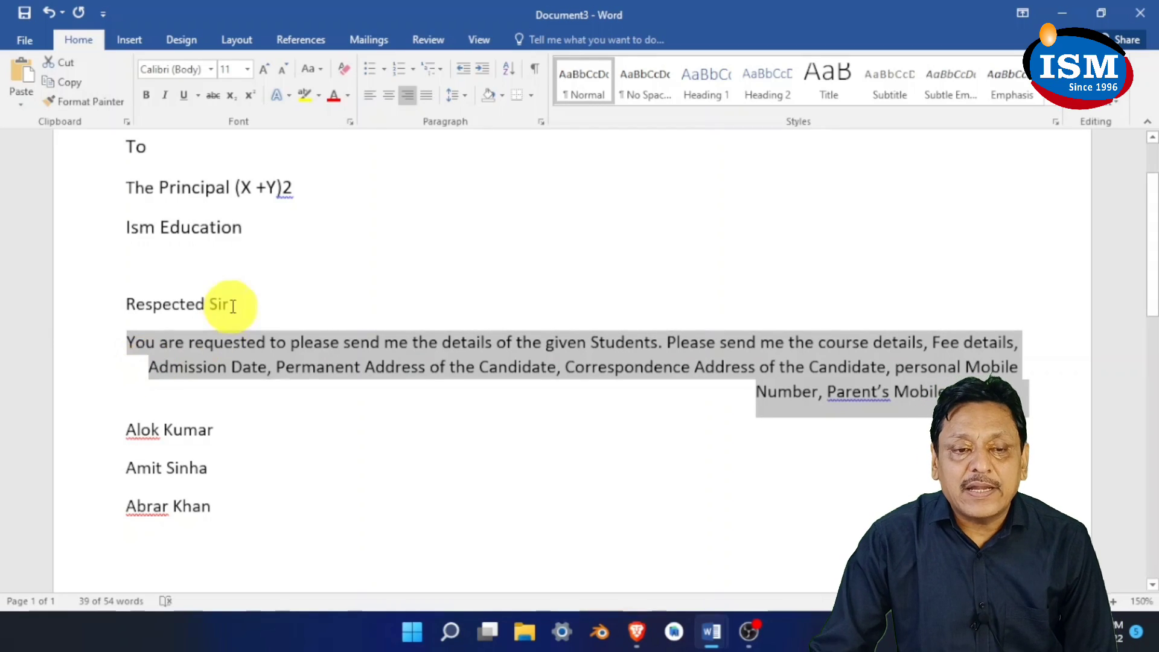
pyautogui.click(427, 103)
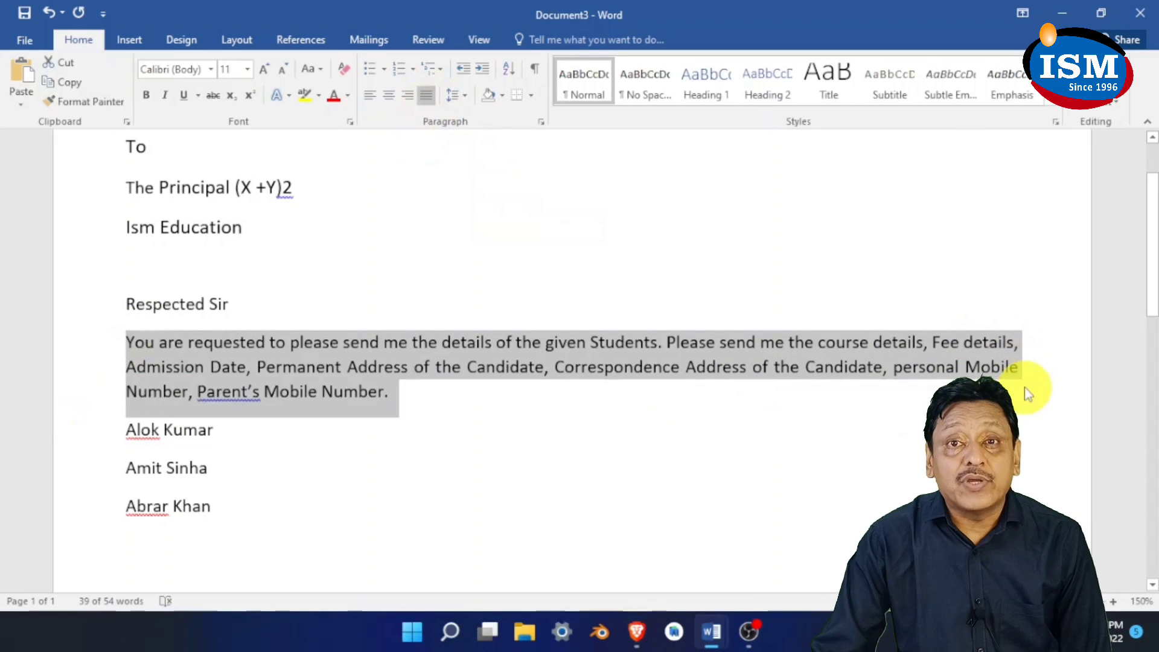
pyautogui.click(370, 97)
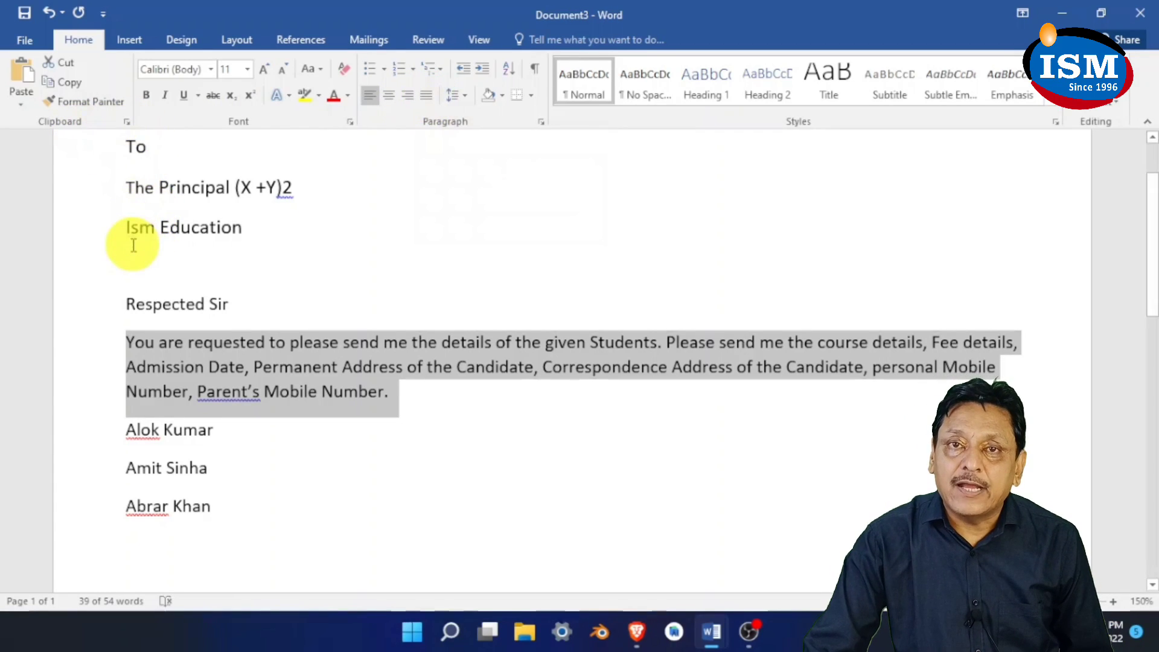
pyautogui.click(427, 96)
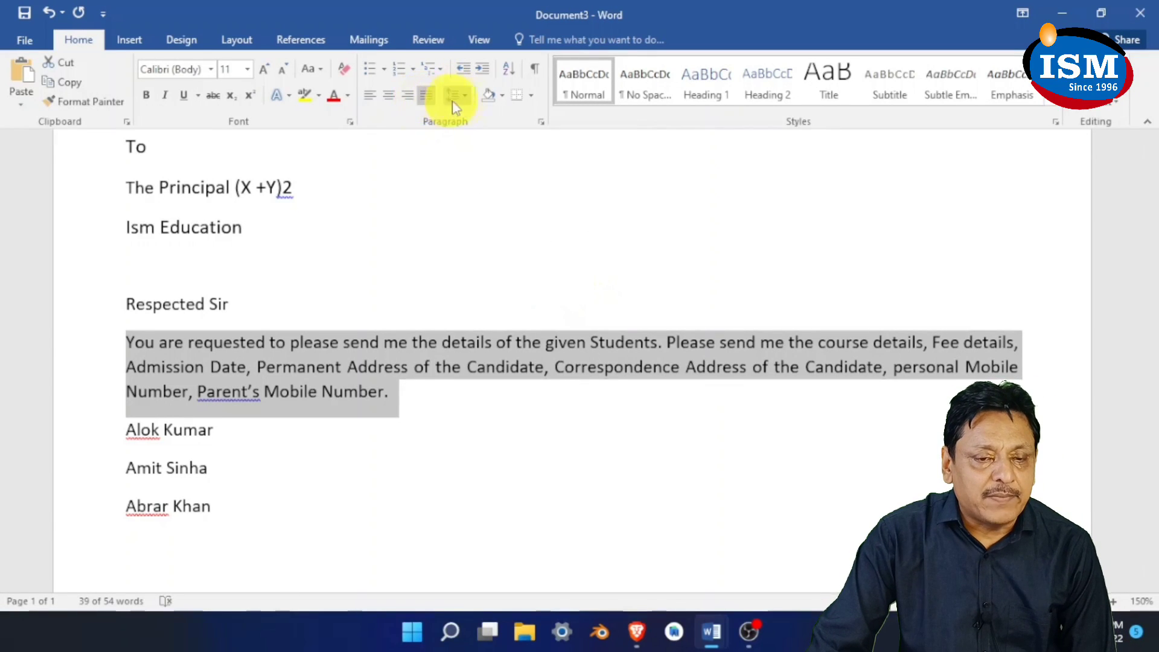
pyautogui.click(465, 97)
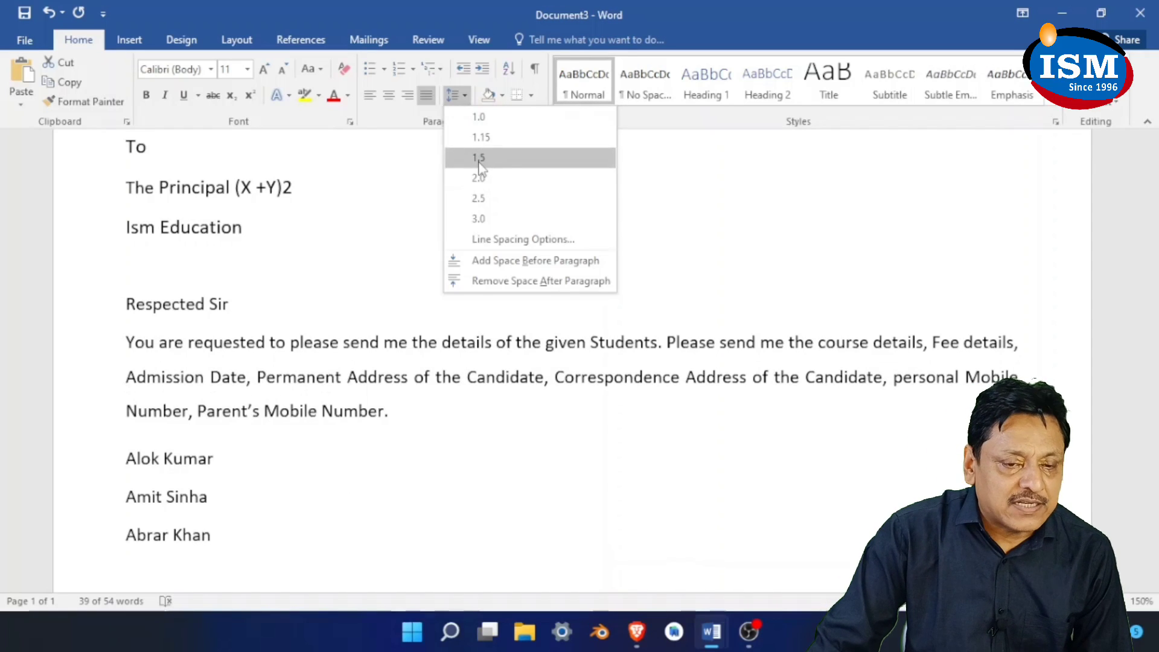
pyautogui.click(390, 190)
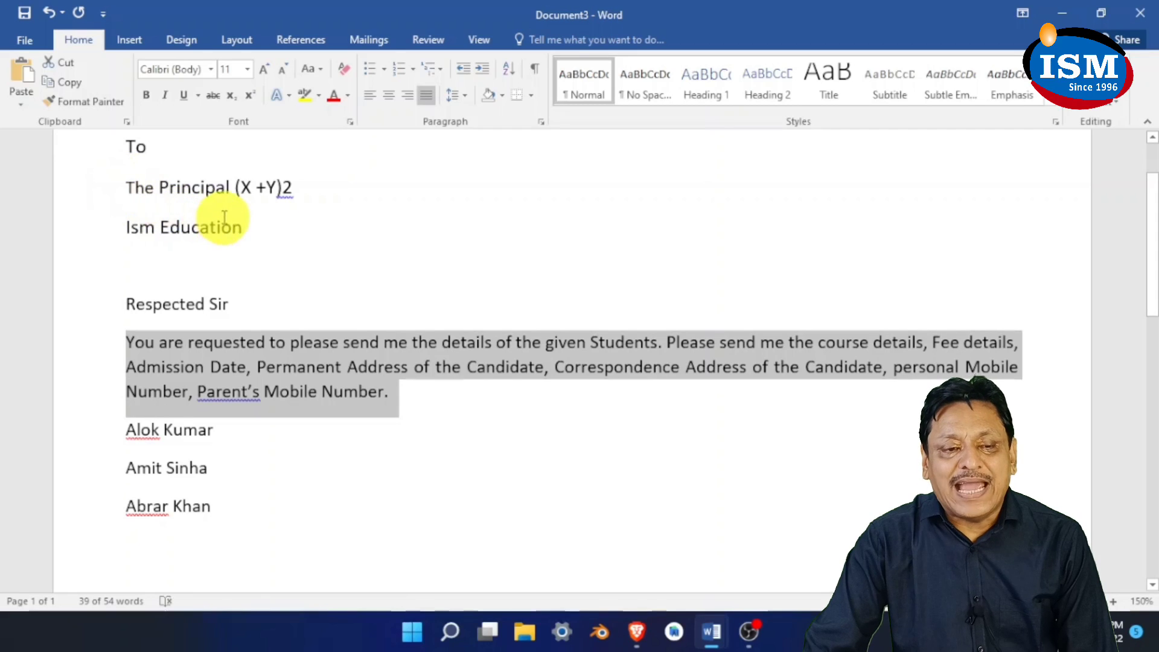
# Delete the formula text "(X +Y)2" after "The Principal" in the addressee lines
pyautogui.click(332, 186)
pyautogui.press('BackSpace')
pyautogui.press('BackSpace')
pyautogui.press('BackSpace')
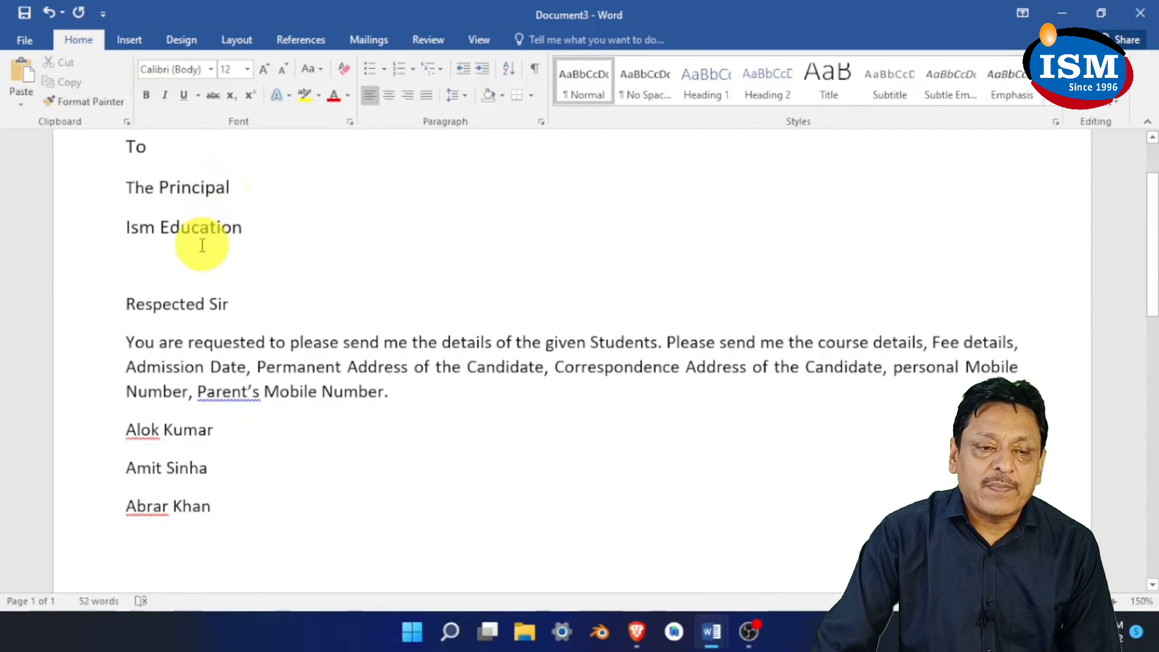
pyautogui.click(416, 396)
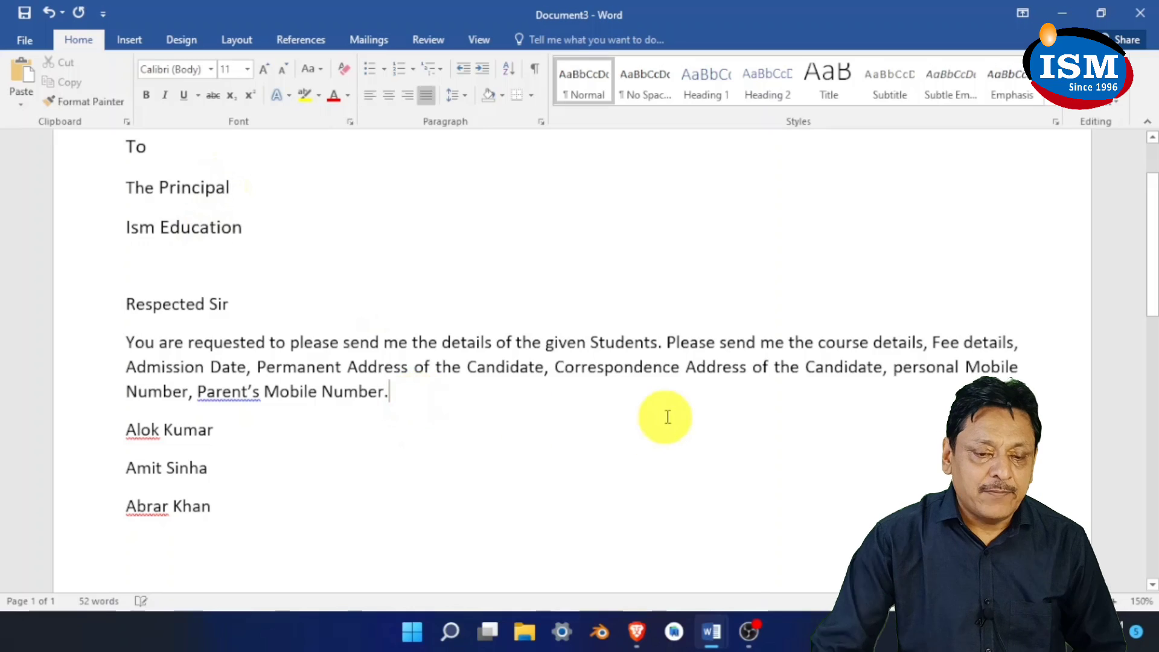
pyautogui.press('Return')
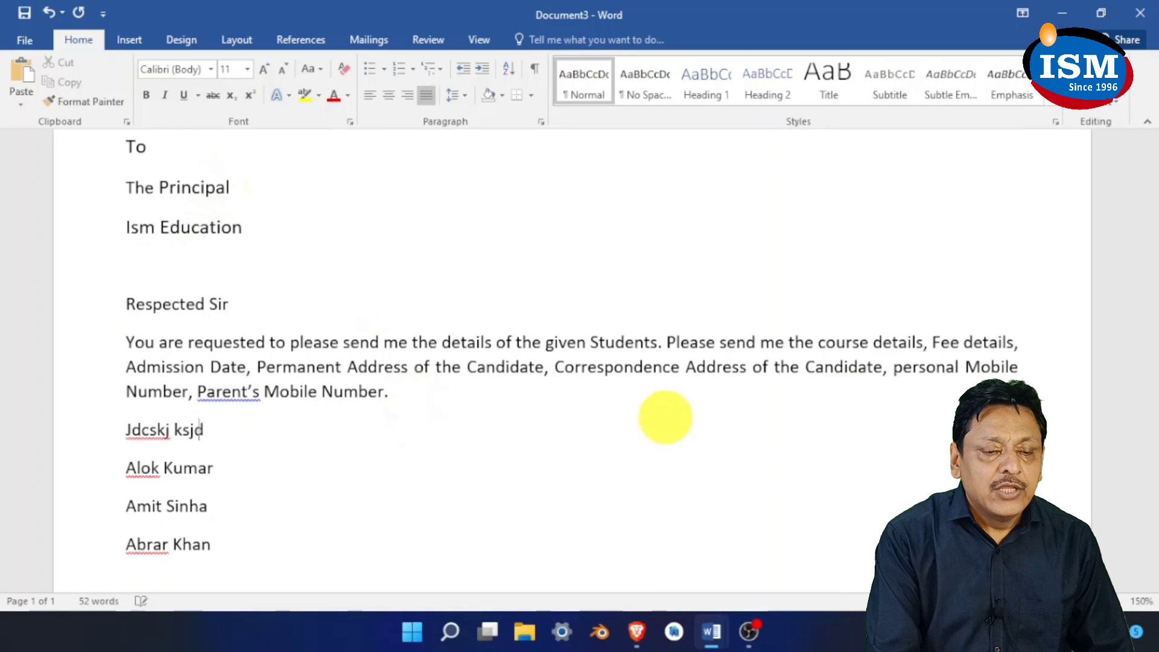
pyautogui.press('BackSpace')
pyautogui.press('BackSpace')
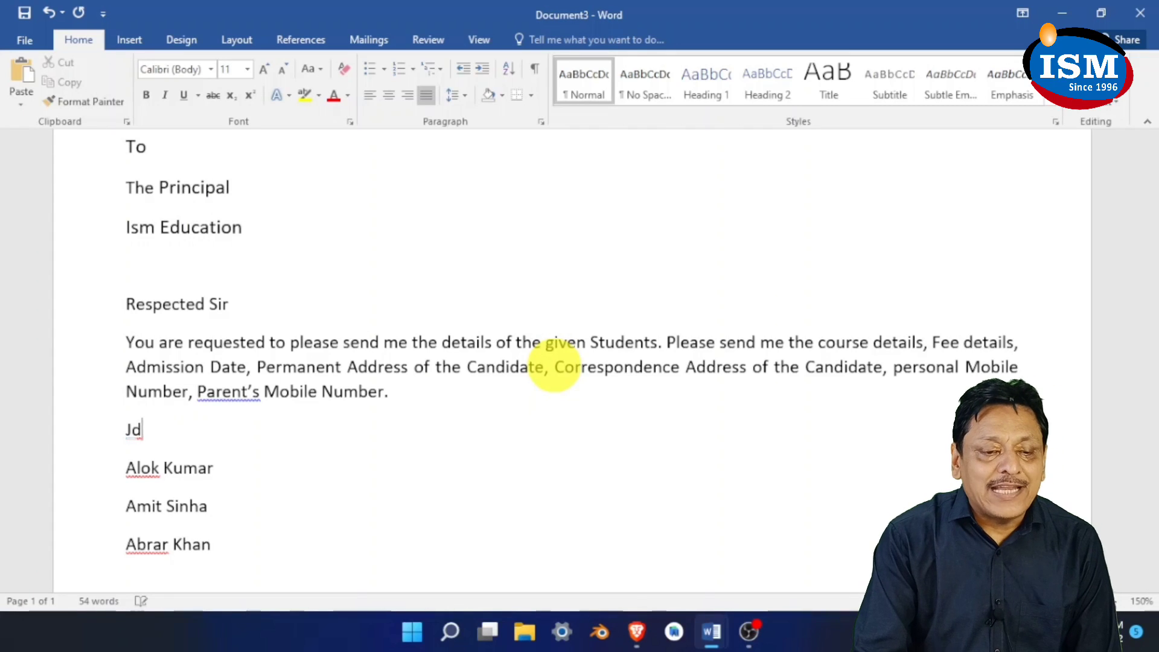
pyautogui.press('BackSpace')
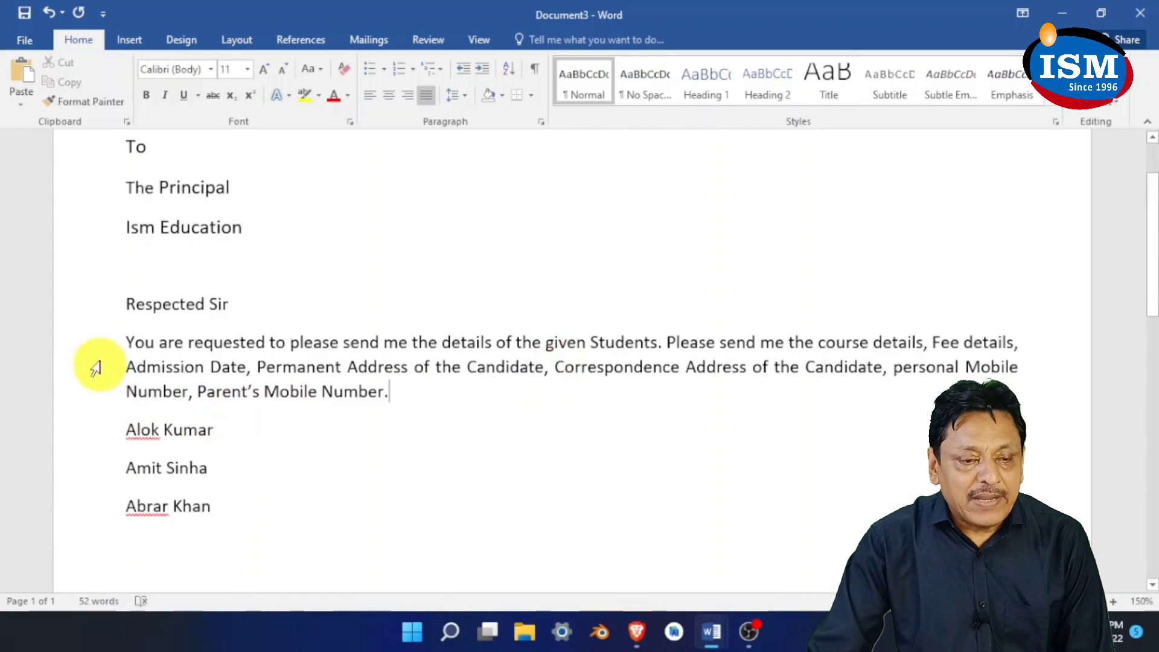
# Remove the space after the paragraph for the addressee lines "The Principal" and "Ism Education"
pyautogui.moveTo(94, 346); pyautogui.dragTo(101, 395)
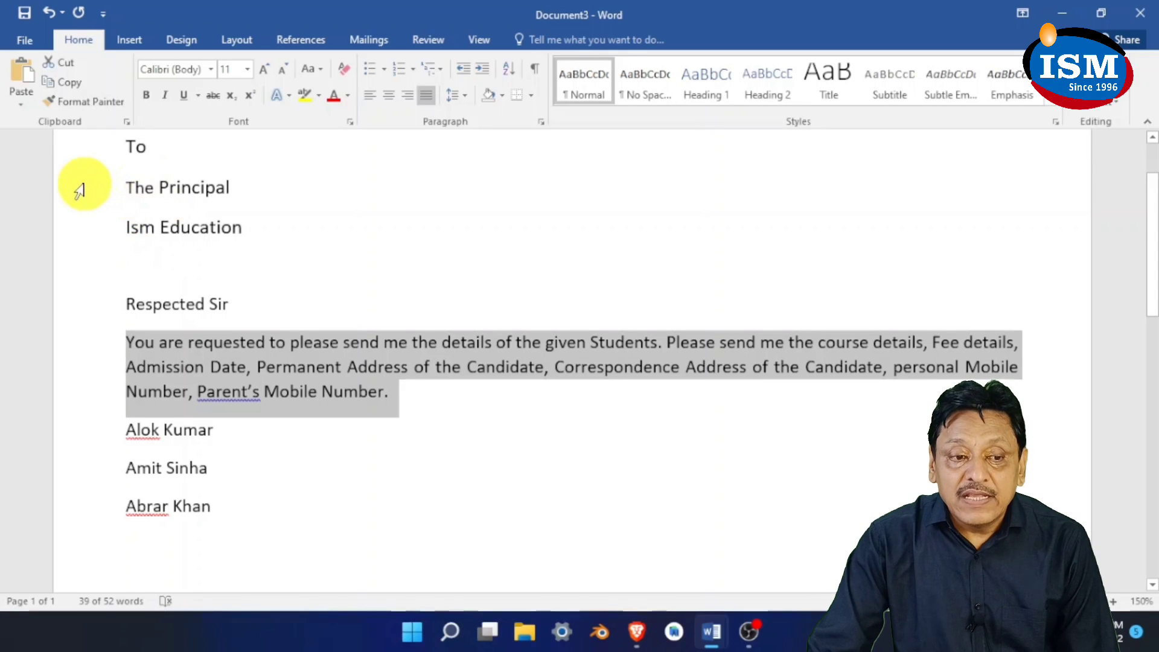
pyautogui.moveTo(90, 187); pyautogui.dragTo(88, 228)
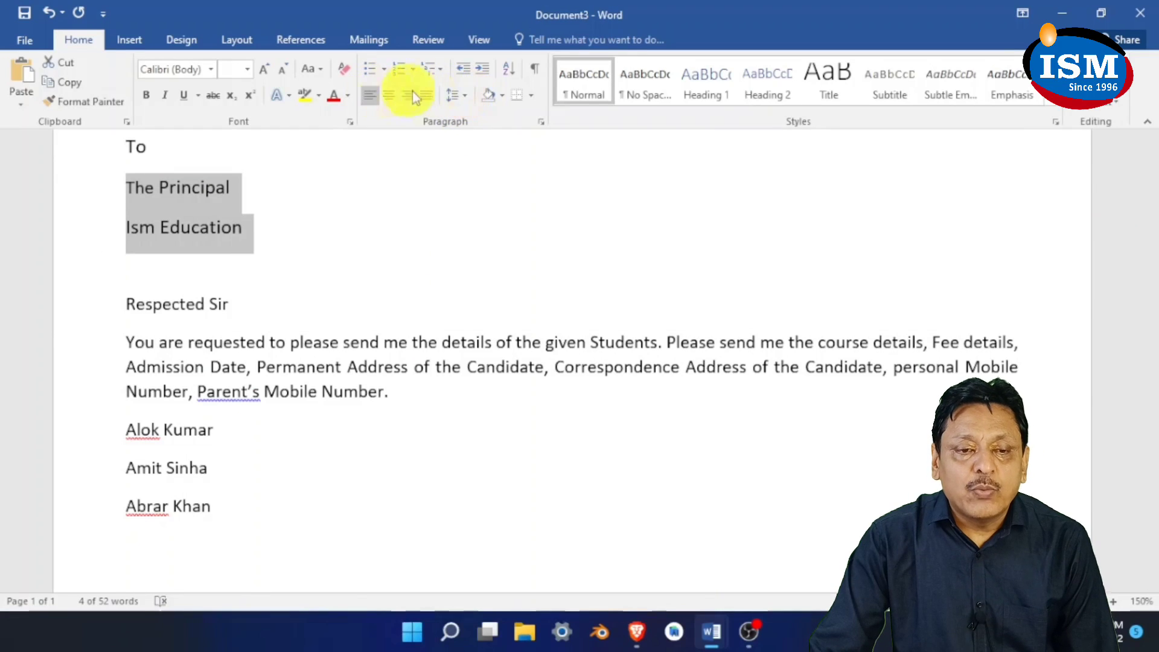
pyautogui.click(466, 95)
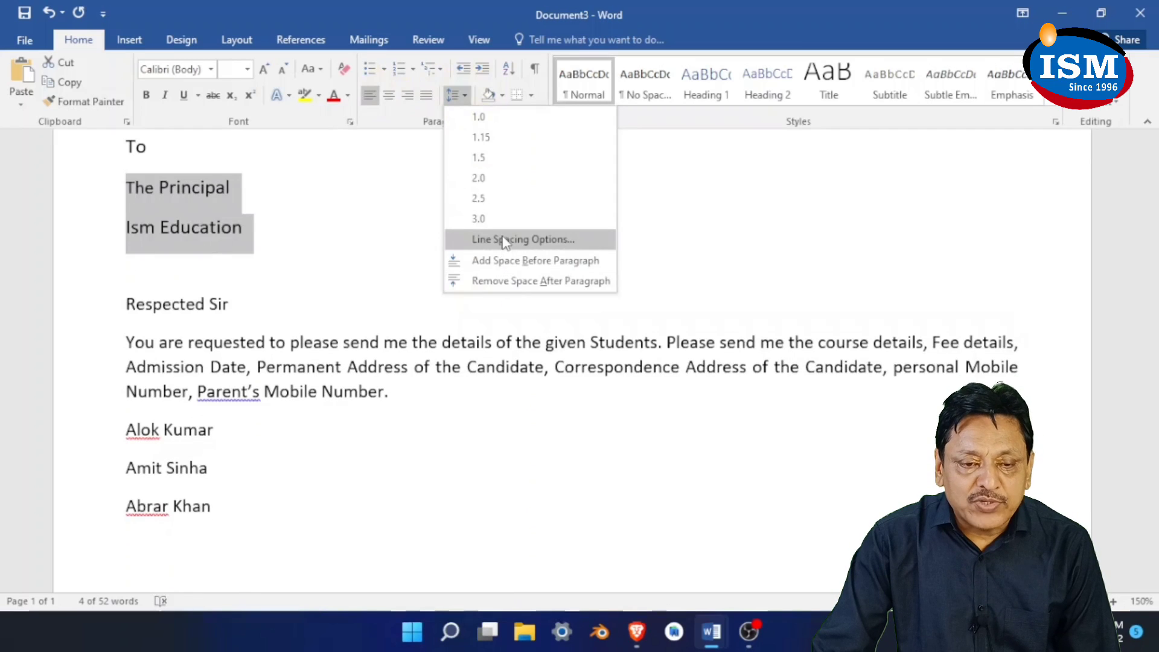
pyautogui.click(509, 282)
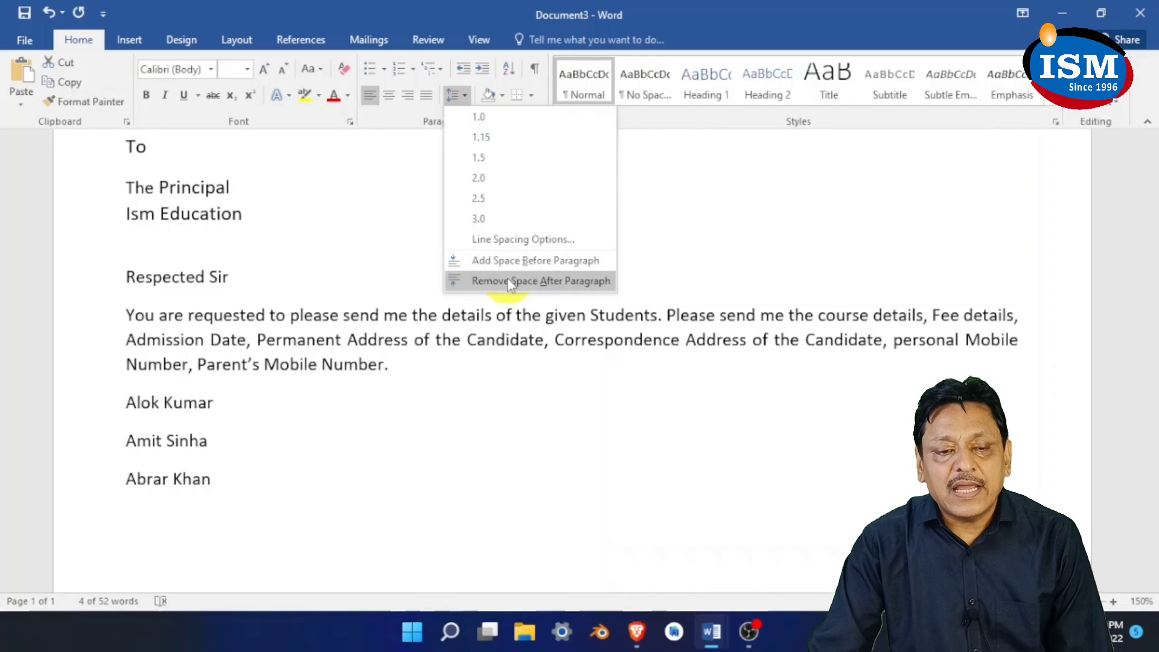
pyautogui.click(509, 281)
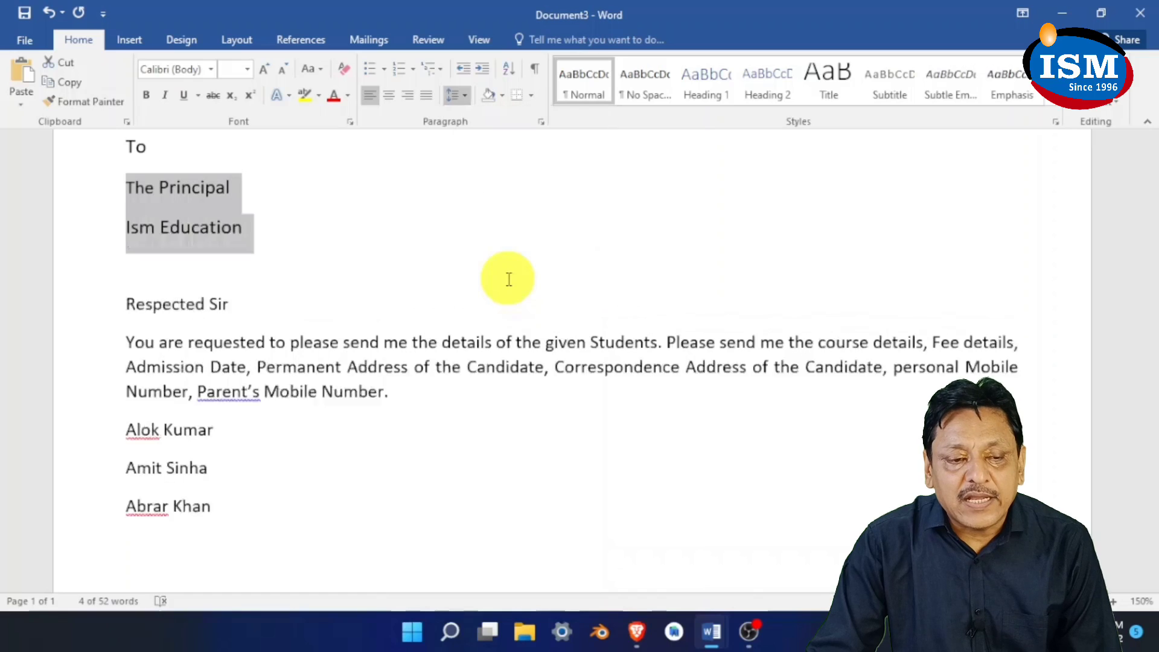
pyautogui.click(300, 228)
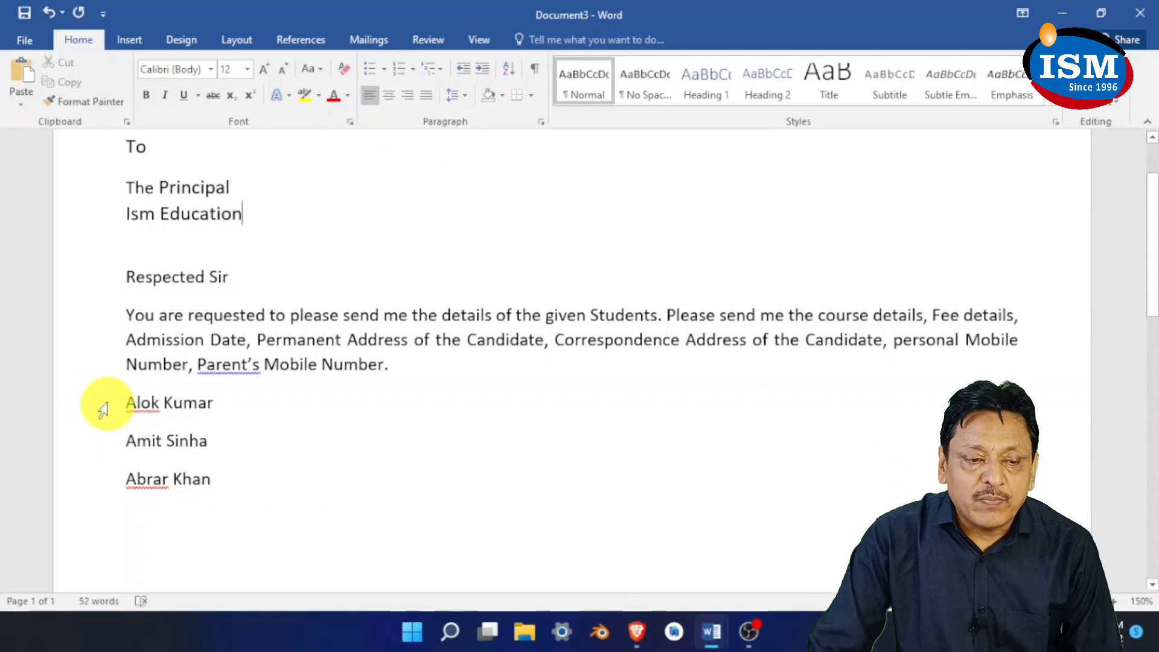
# Turn the three student names below the body paragraph into a bulleted list with checkmark bullets
pyautogui.moveTo(103, 411); pyautogui.dragTo(110, 483)
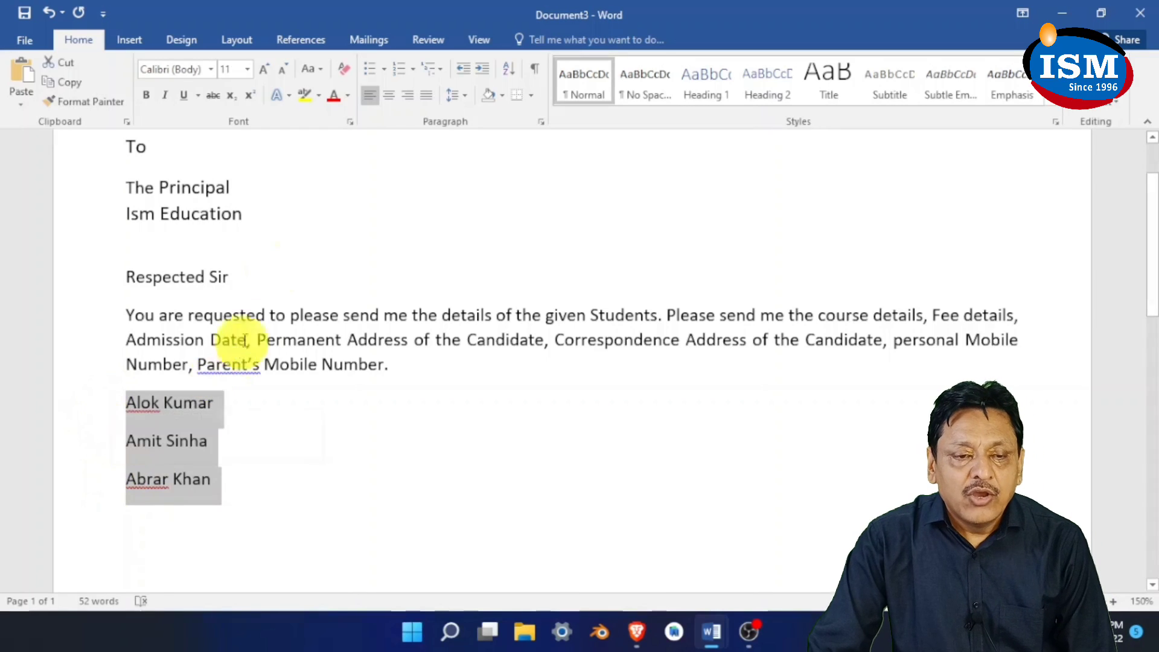
pyautogui.click(372, 71)
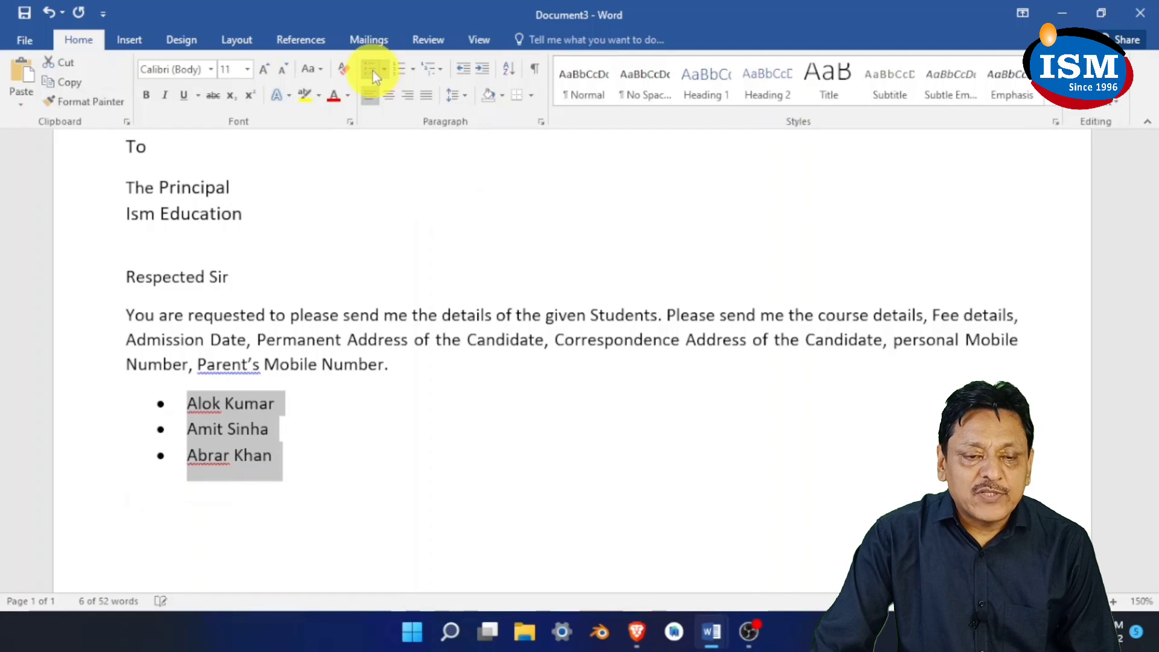
pyautogui.click(385, 69)
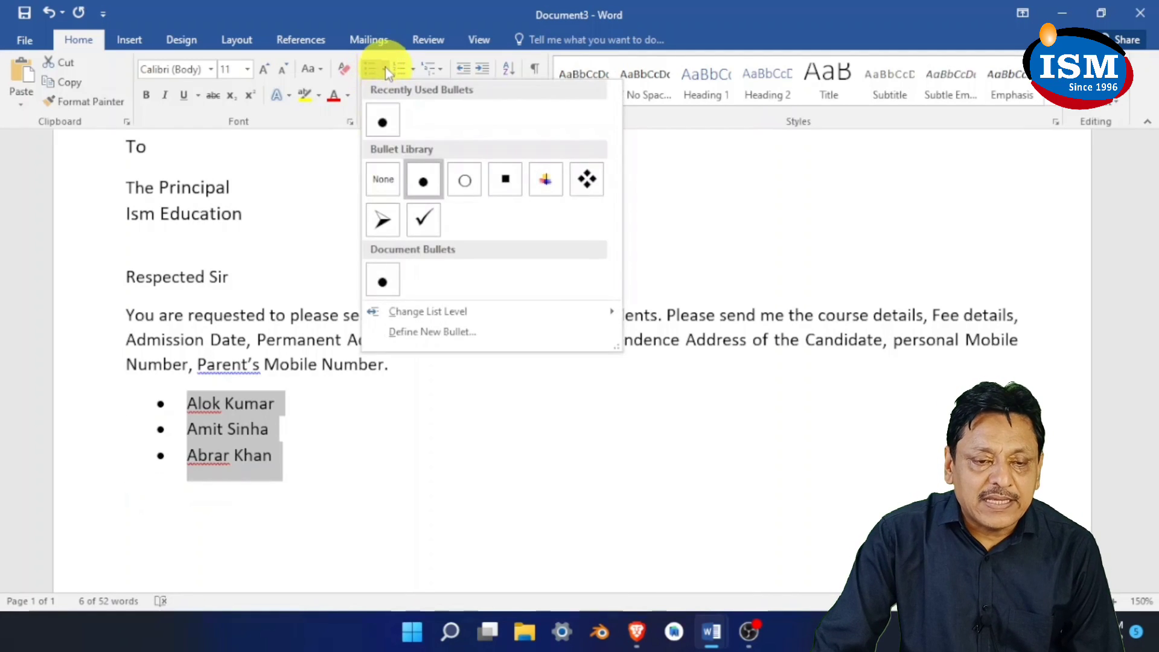
pyautogui.click(420, 227)
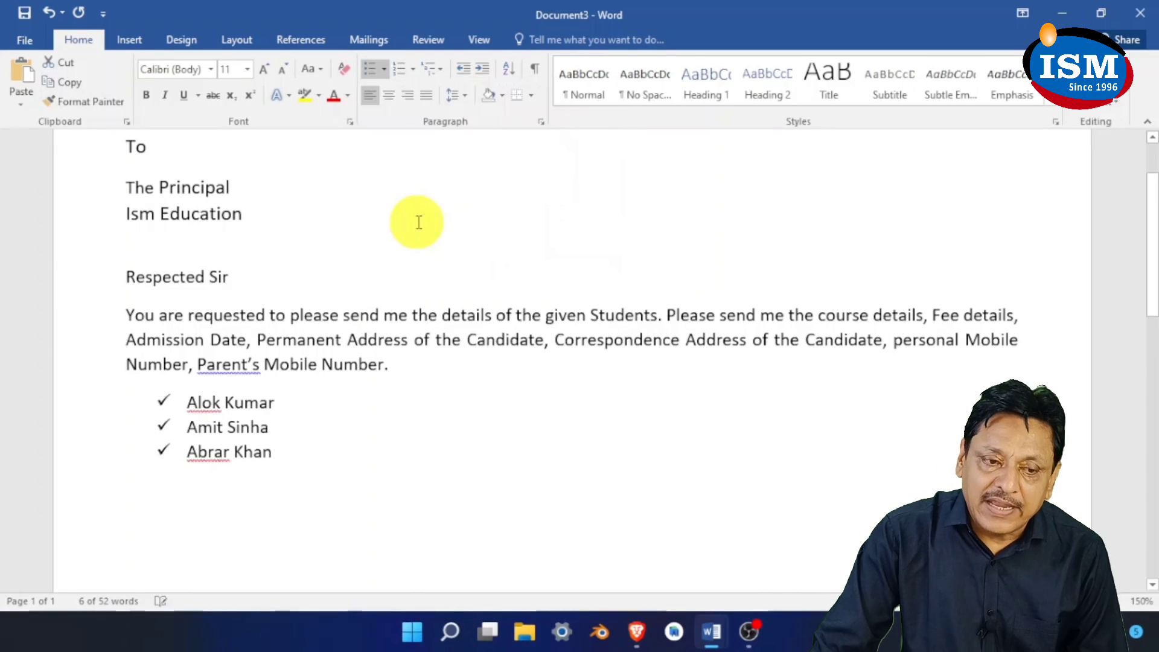
# Try a fourth student name as a new checkmark item, then clear both the name and its bullet
pyautogui.click(328, 454)
pyautogui.press('Return')
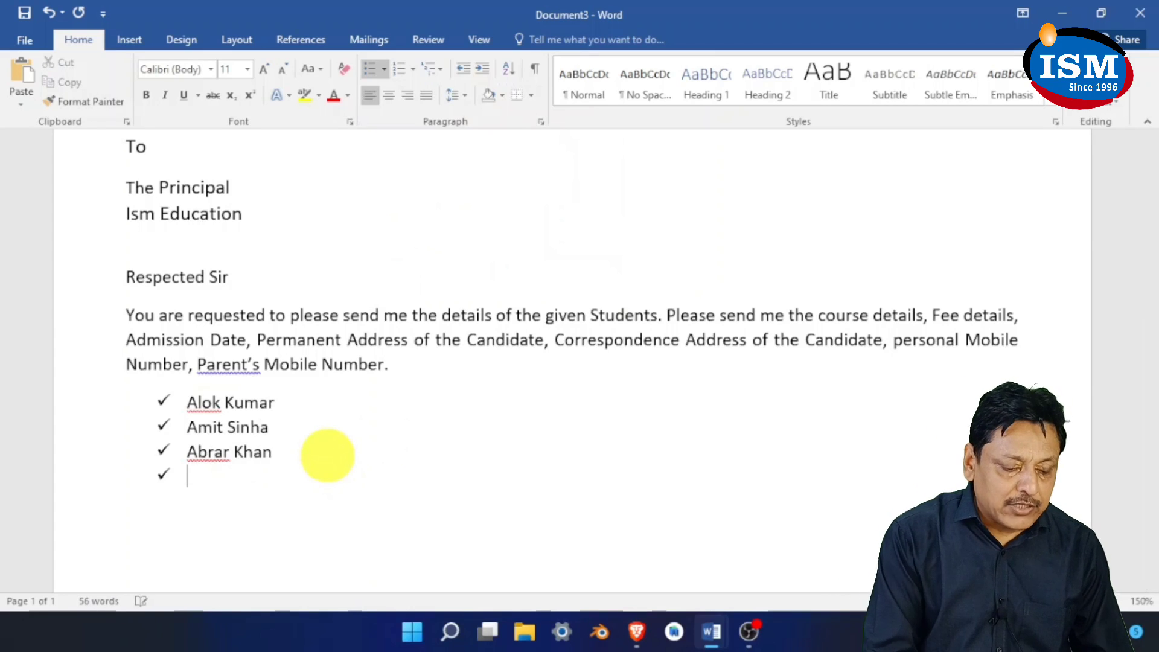
pyautogui.write('sunita')
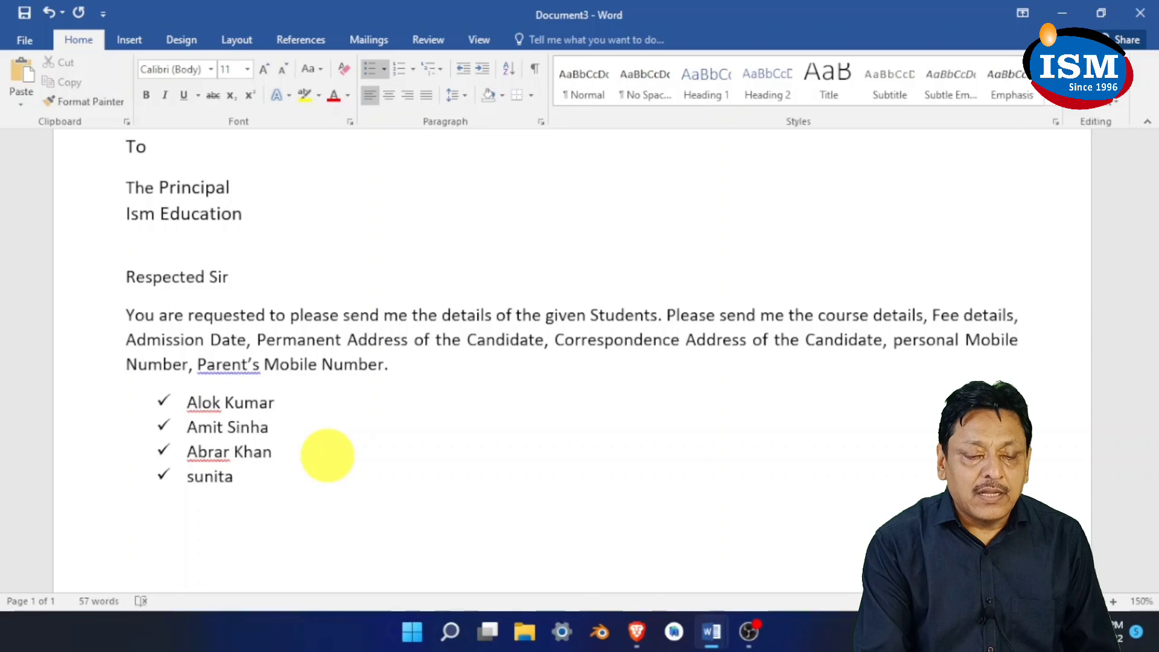
pyautogui.press('BackSpace')
pyautogui.press('BackSpace')
pyautogui.press('BackSpace')
pyautogui.press('BackSpace')
pyautogui.press('BackSpace')
pyautogui.press('BackSpace')
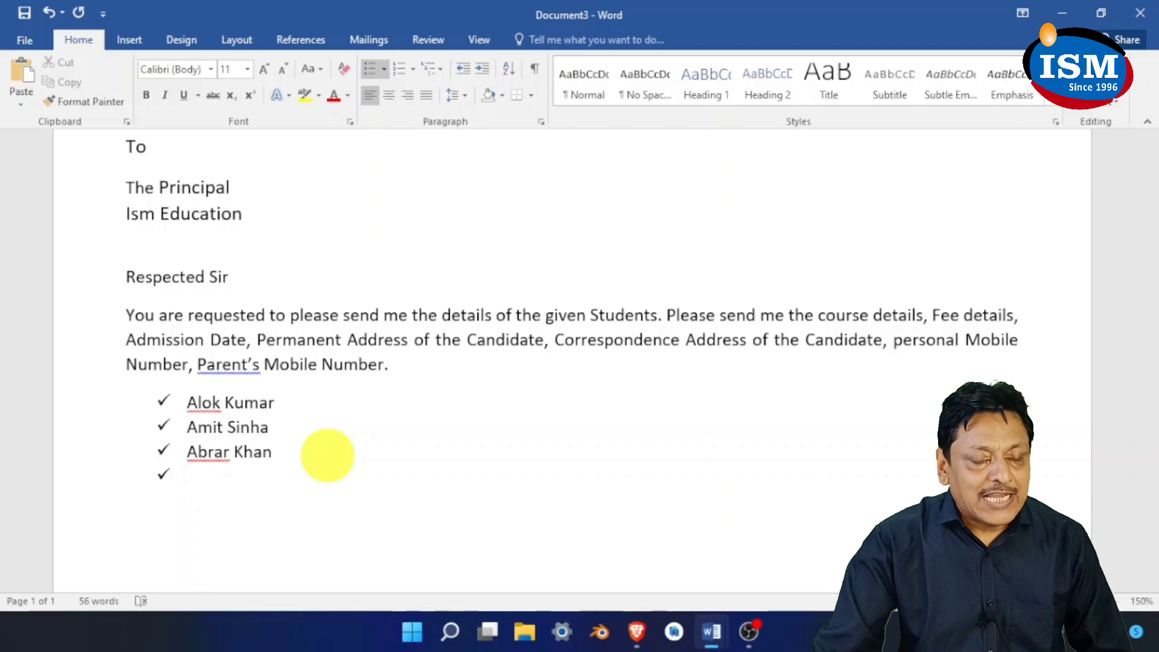
pyautogui.click(385, 70)
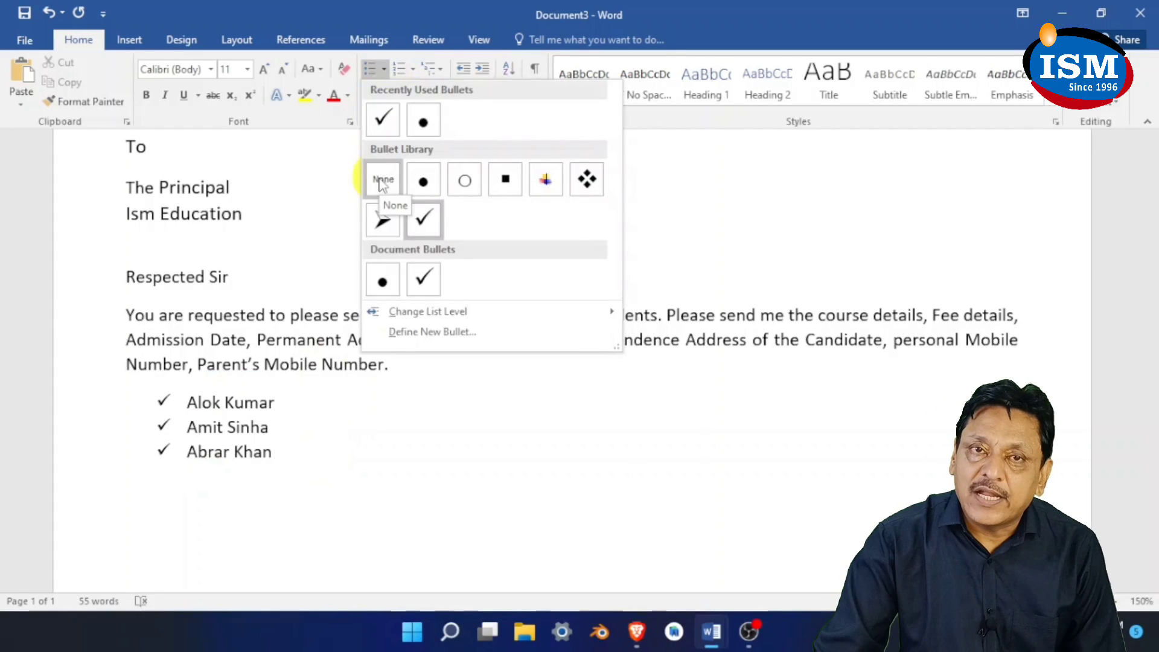
pyautogui.click(382, 180)
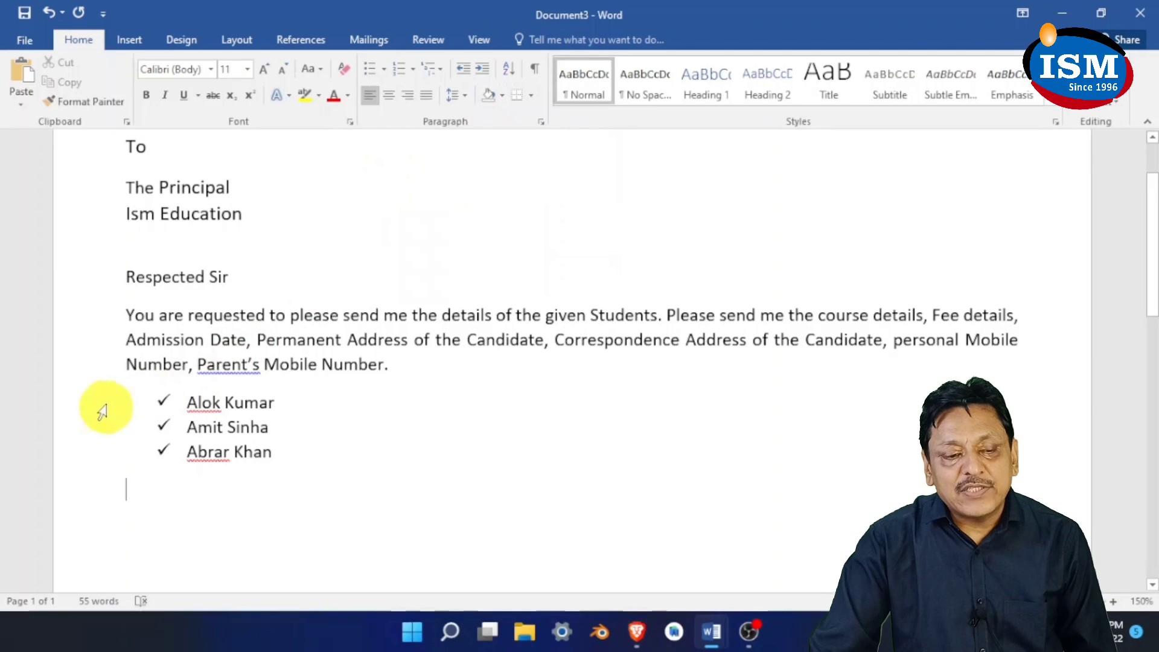
# Replace the checkmarks of the three student names with uppercase Roman numeral numbering (I., II., III.)
pyautogui.moveTo(119, 396); pyautogui.dragTo(120, 432)
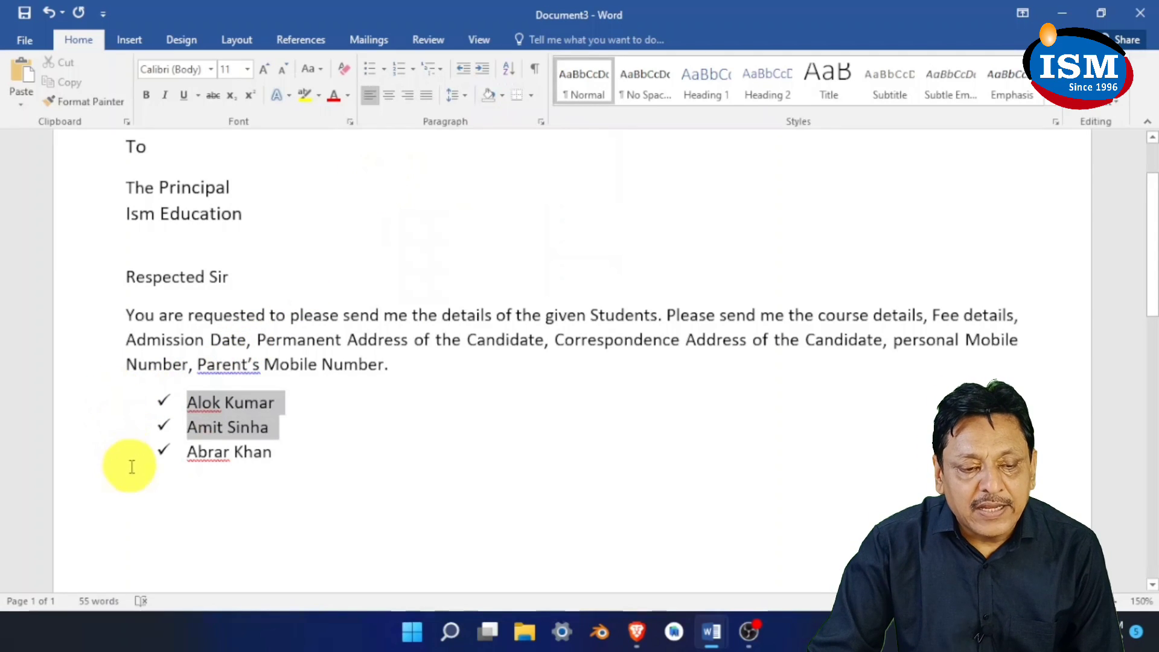
pyautogui.moveTo(136, 475); pyautogui.dragTo(175, 487)
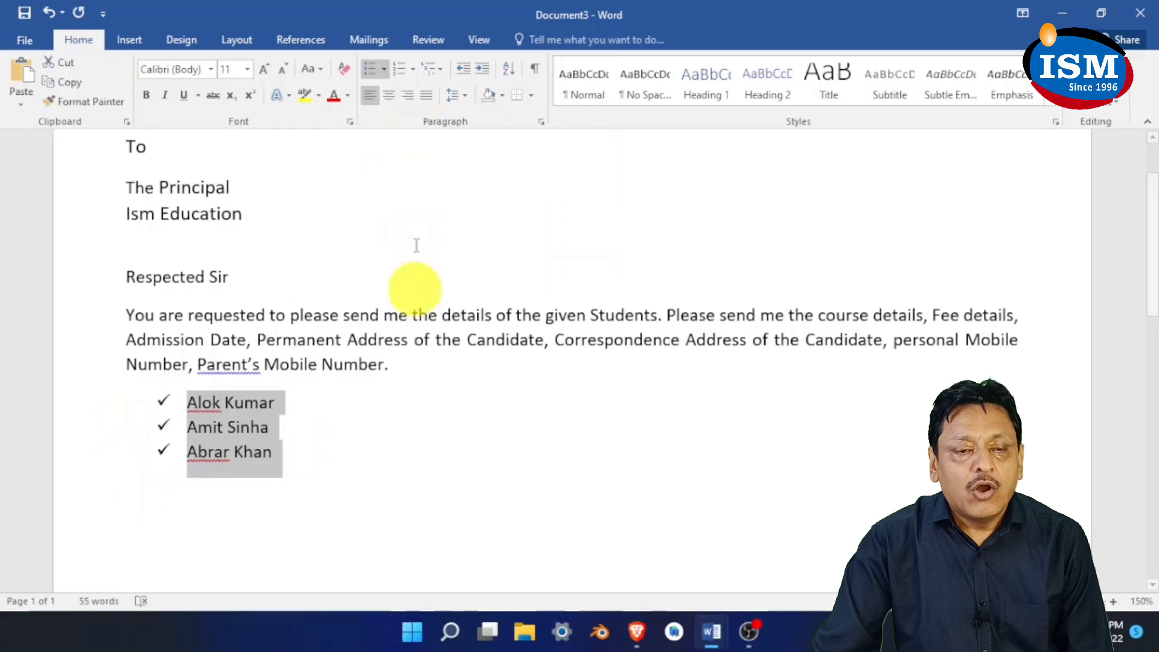
pyautogui.click(414, 68)
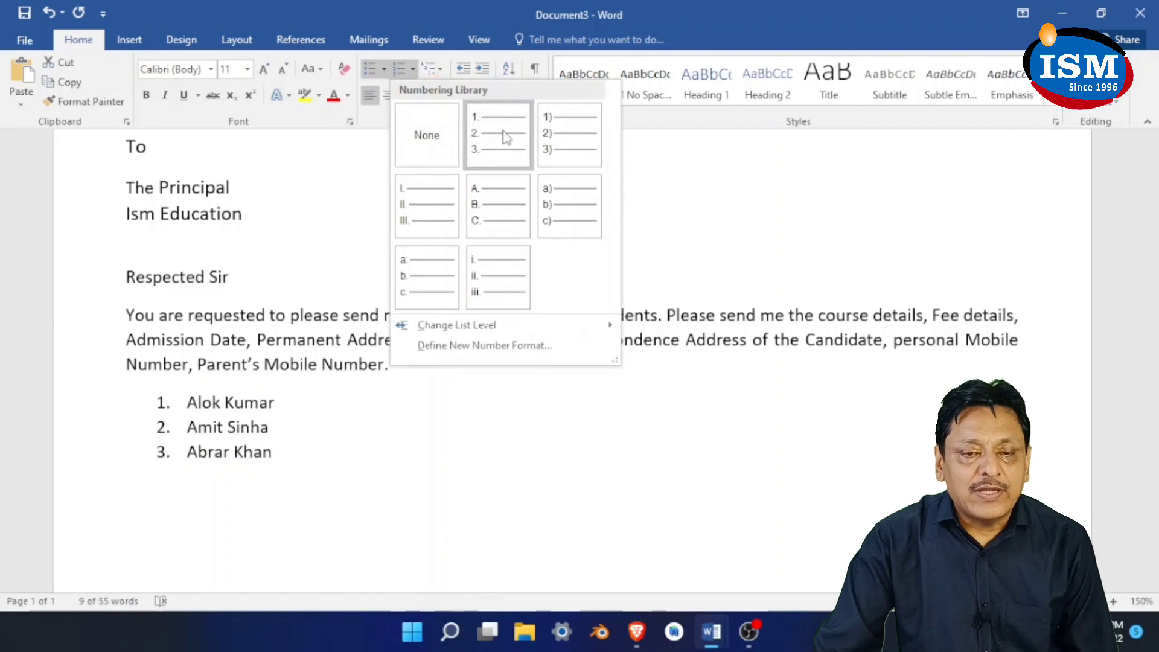
pyautogui.click(414, 210)
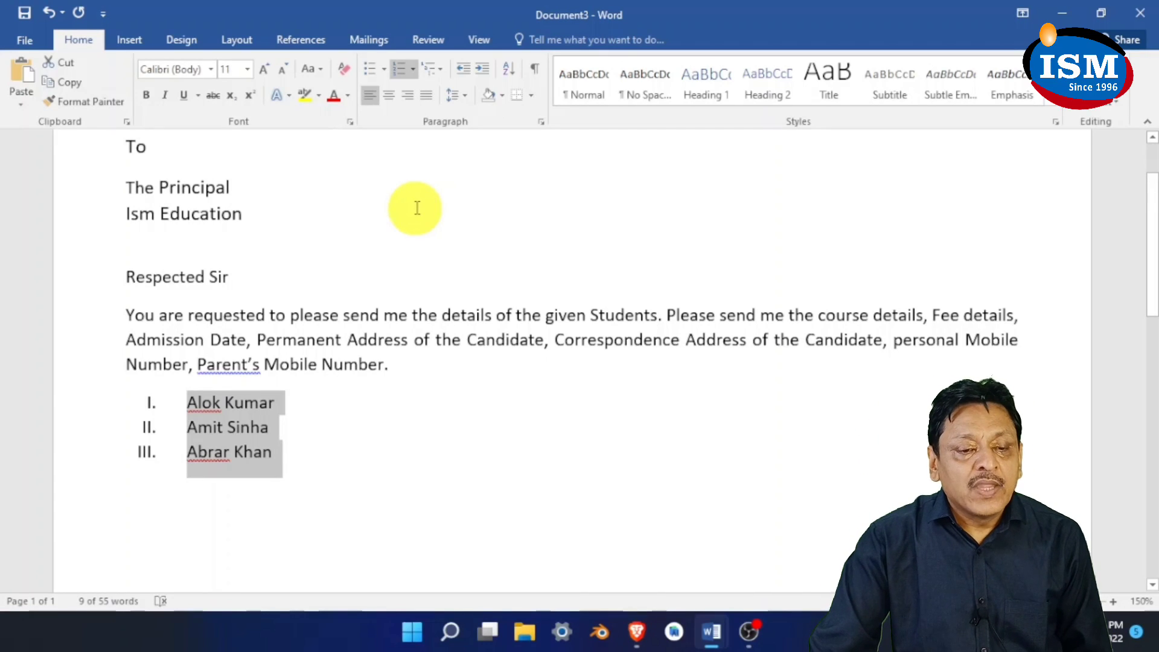
pyautogui.click(305, 413)
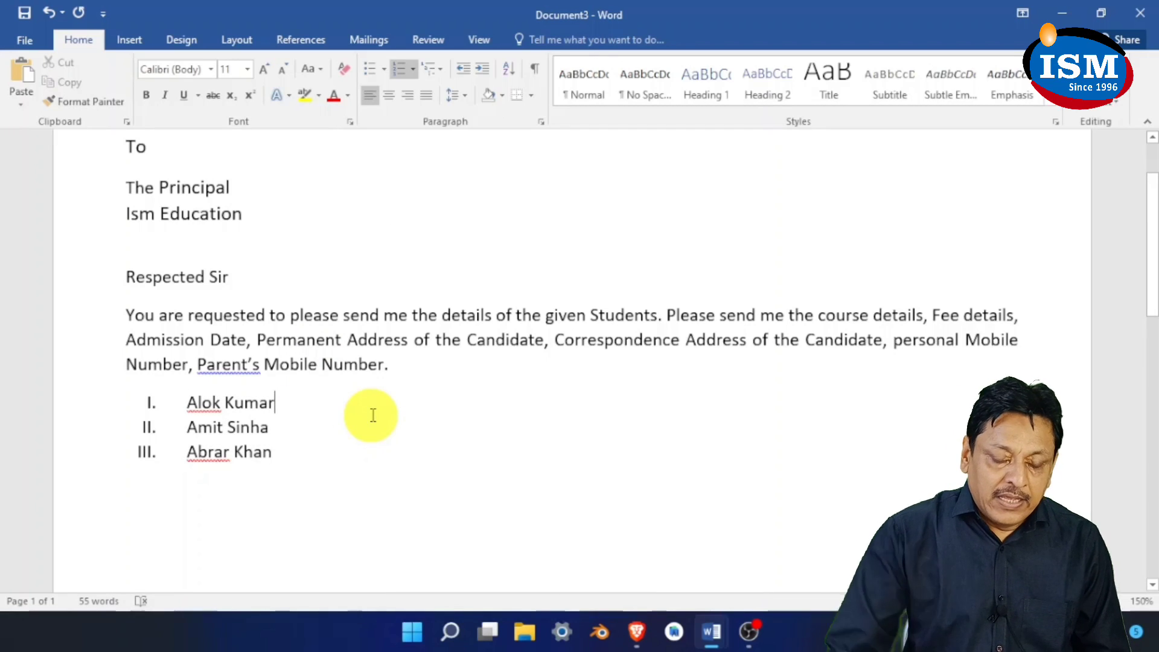
# Delete the numbered student names and enter "DCA" in capitals below the body paragraph instead
pyautogui.moveTo(91, 401); pyautogui.dragTo(109, 465)
pyautogui.press('Delete')
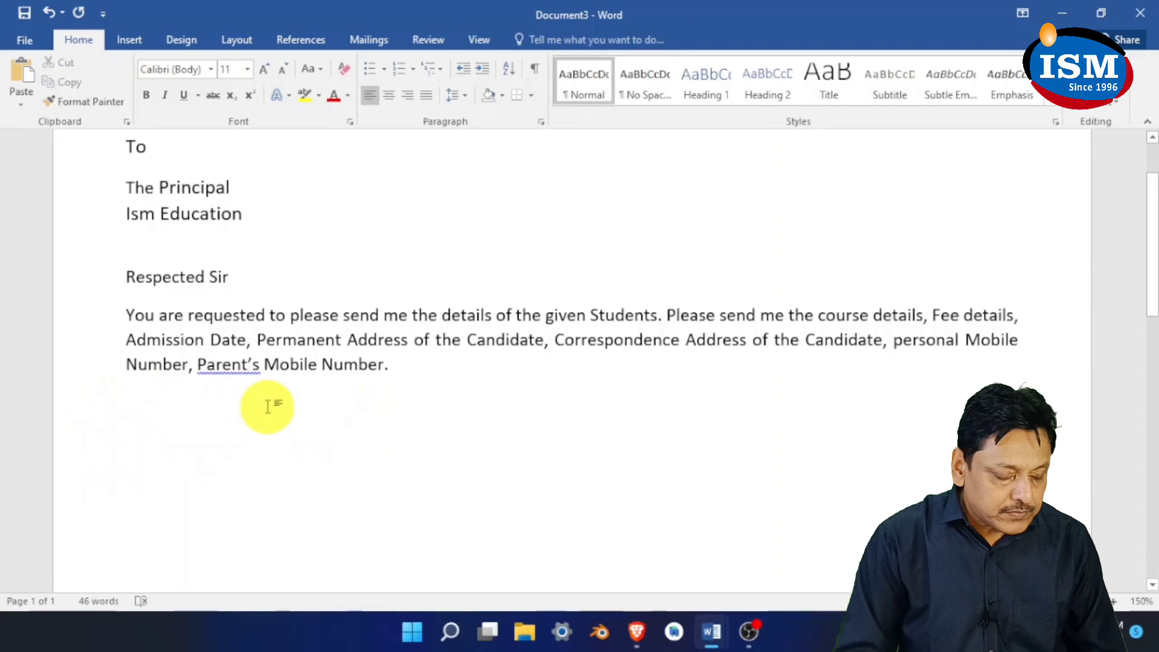
pyautogui.write('dca')
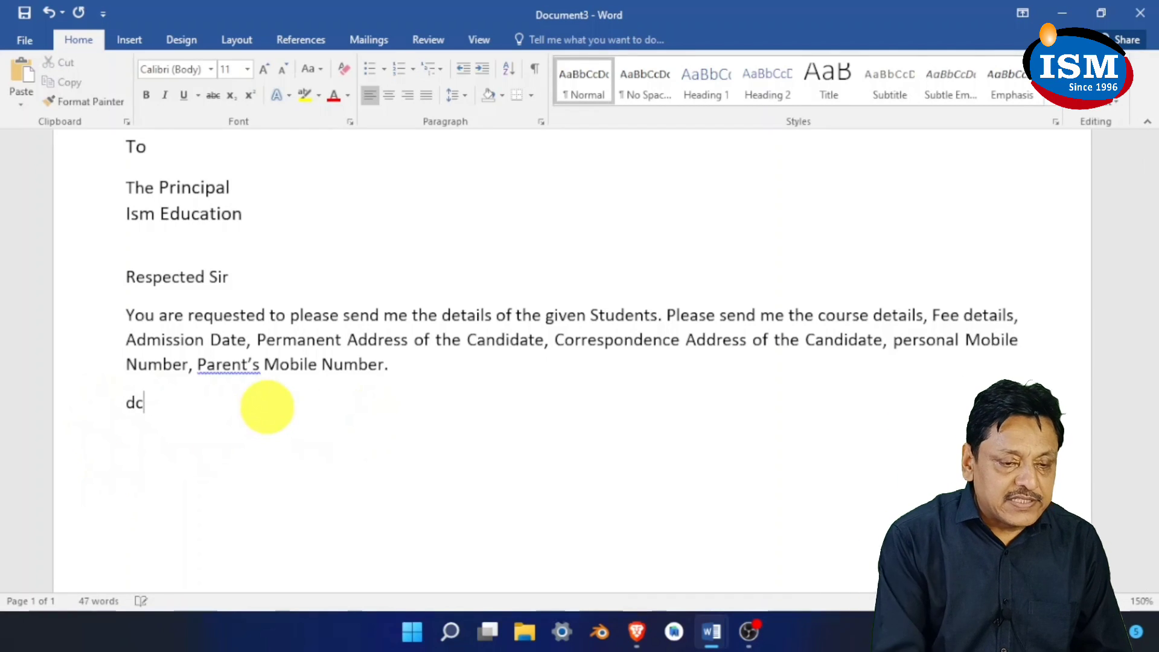
pyautogui.press('BackSpace')
pyautogui.press('BackSpace')
pyautogui.press('BackSpace')
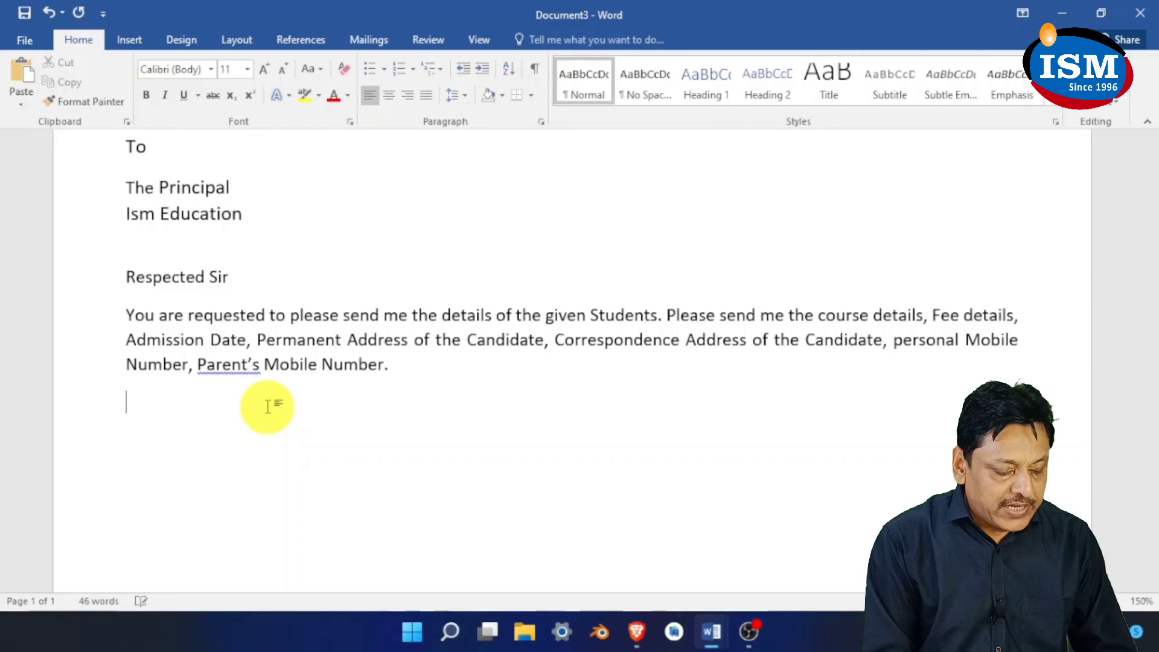
pyautogui.write('DCA')
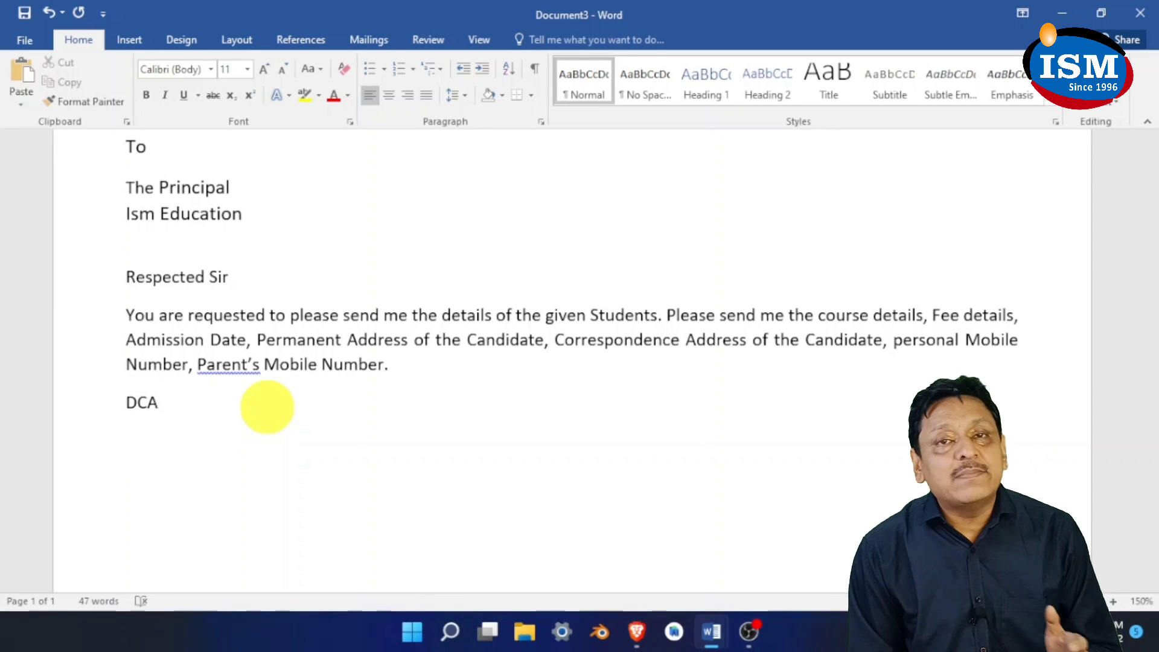
# Add the entries "BT", "OS" and "MSWORD" on separate lines below "DCA"
pyautogui.press('Return')
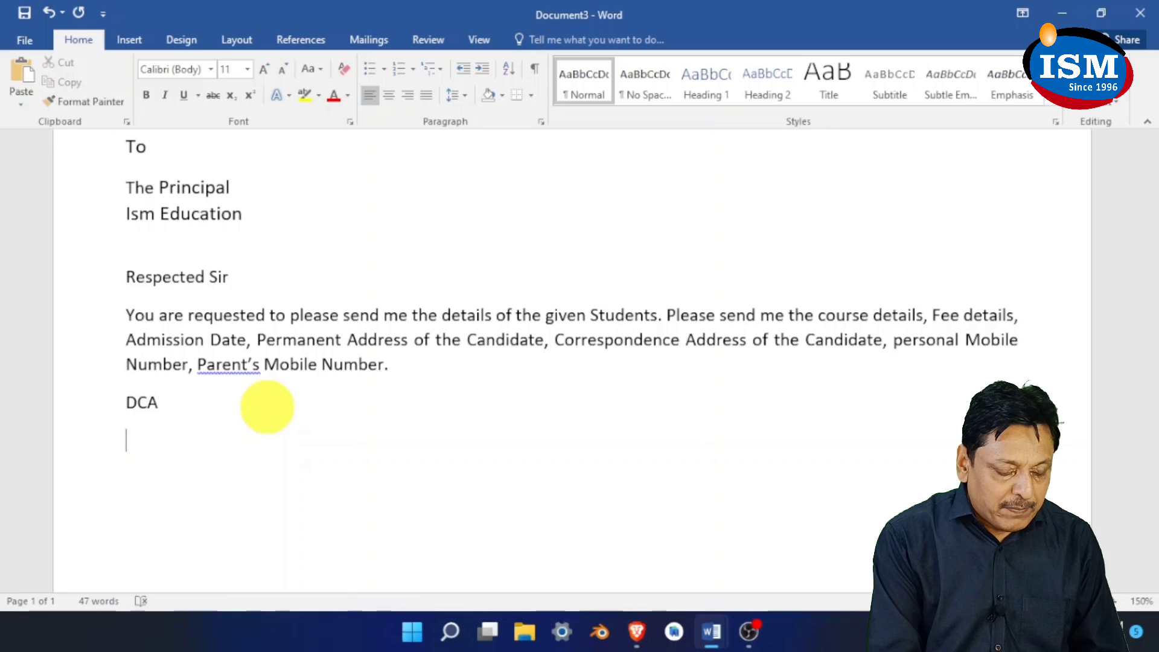
pyautogui.write('BT')
pyautogui.press('Return')
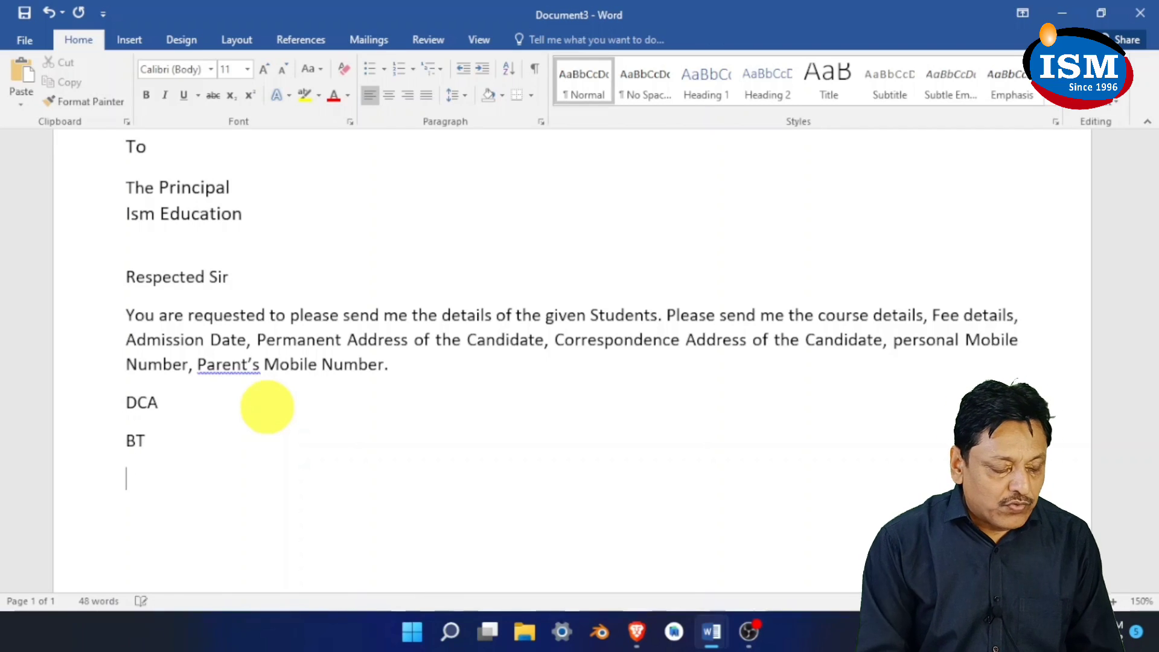
pyautogui.write('OS')
pyautogui.press('Return')
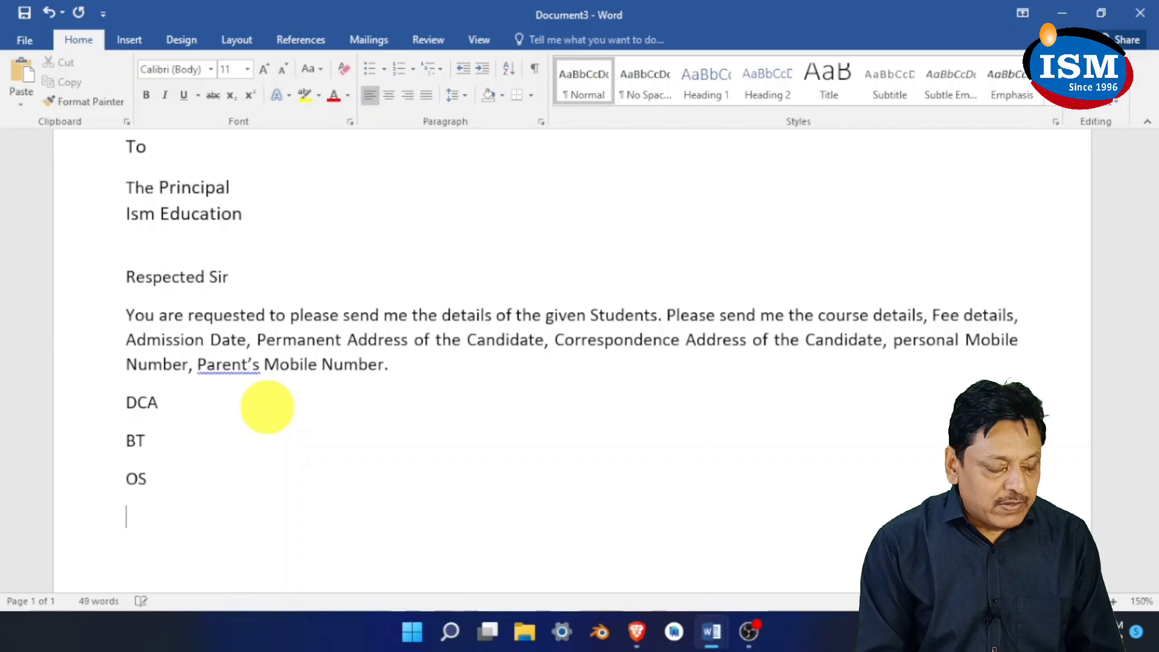
pyautogui.write('MSWORD')
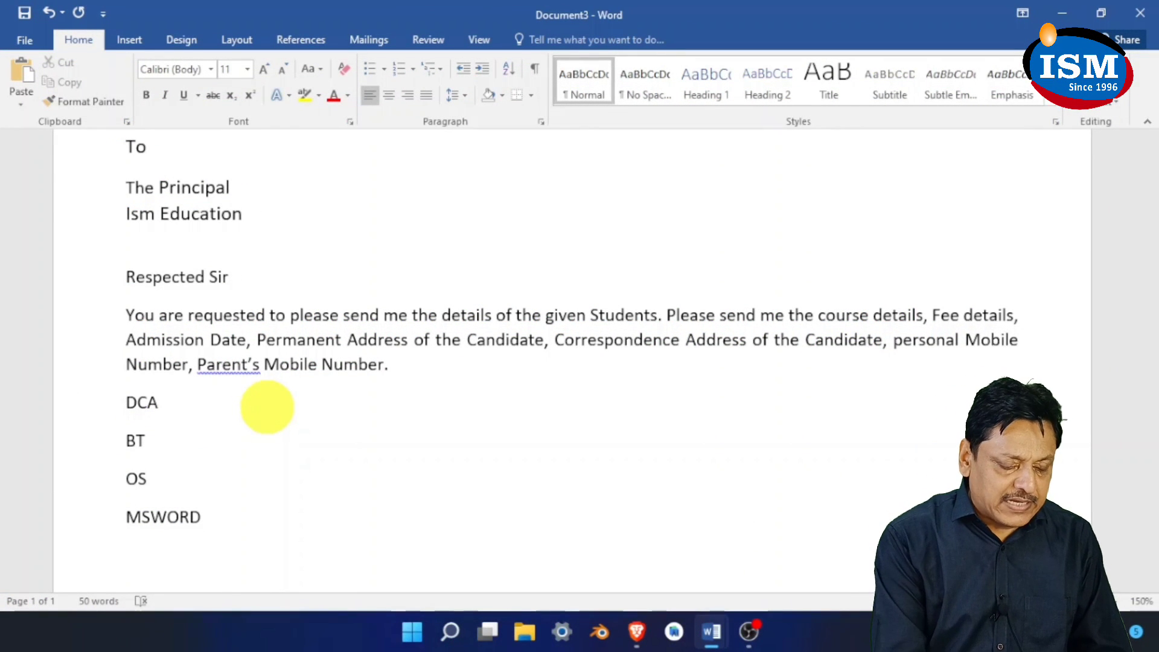
# Add the course entry "DTP" after "MSWORD", correcting the mistyped "DTYP"
pyautogui.write('DTYP')
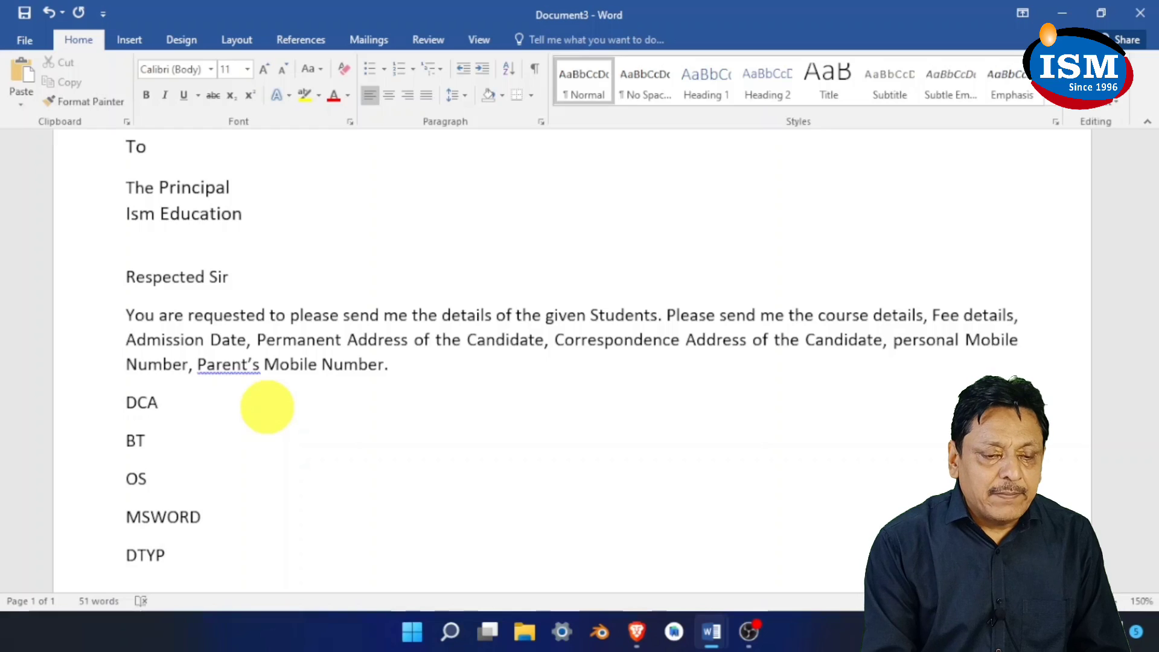
pyautogui.press('BackSpace')
pyautogui.press('BackSpace')
pyautogui.press('BackSpace')
pyautogui.press('BackSpace')
pyautogui.press('BackSpace')
pyautogui.write('DT')
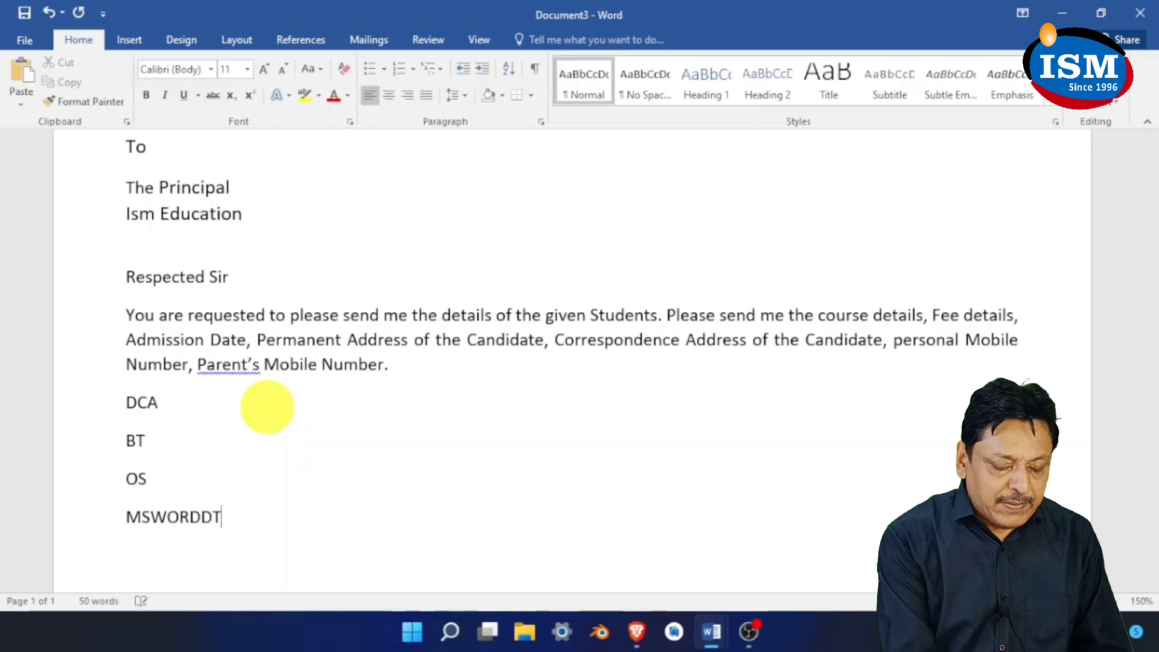
pyautogui.write('P')
# Add "PAGE", "COREL" and "PHOTO" on separate lines, and split "DTP" from "MSWORD" onto its own line
pyautogui.press('Return')
pyautogui.write('PAGE')
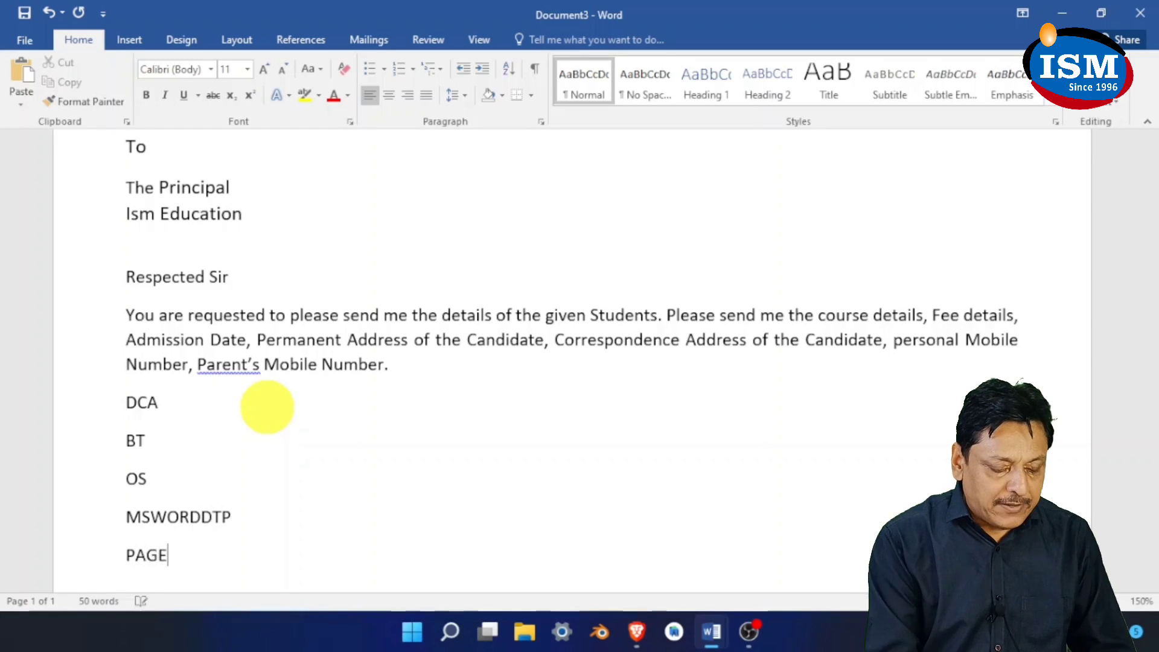
pyautogui.press('Return')
pyautogui.write('COREL')
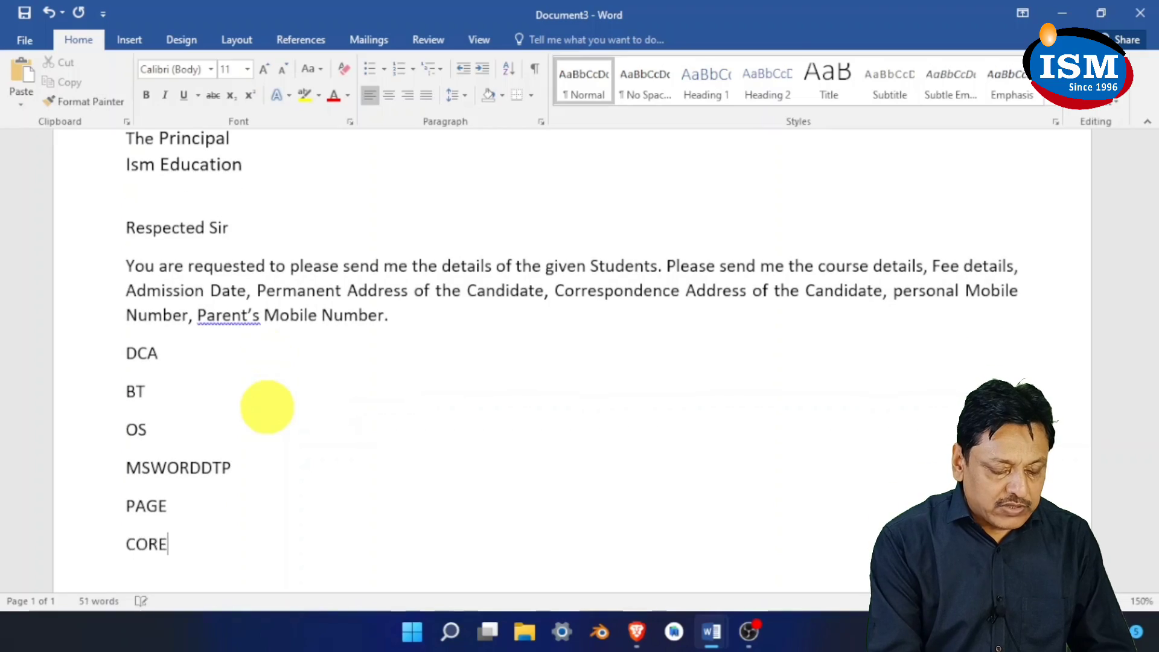
pyautogui.press('Return')
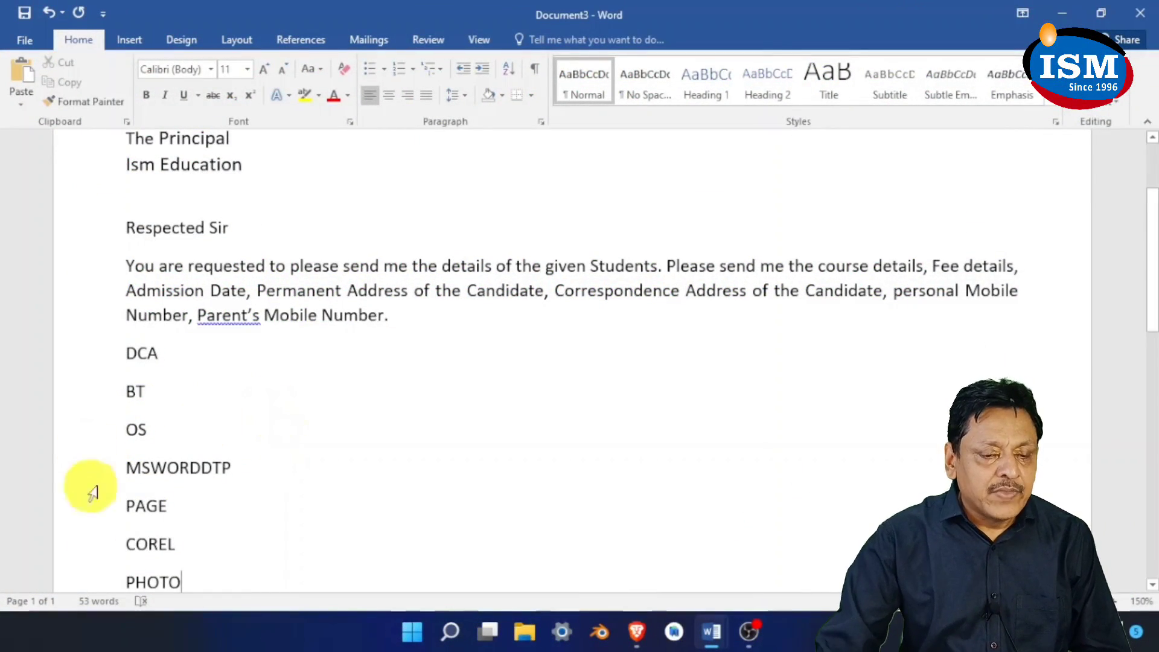
pyautogui.click(201, 468)
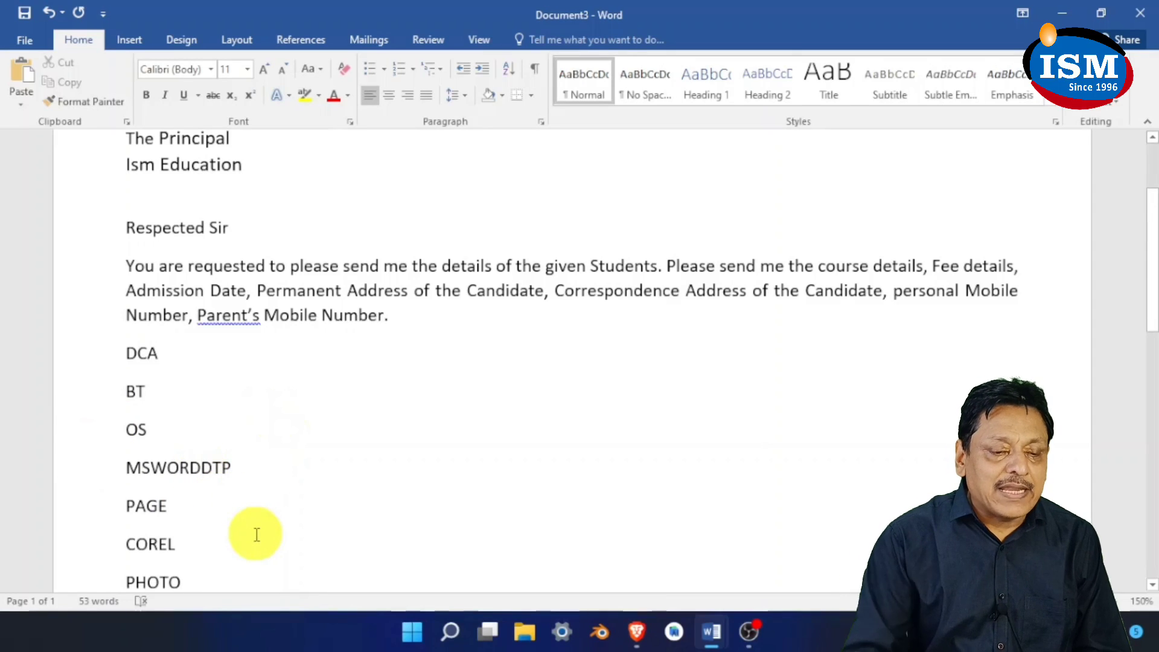
pyautogui.press('Return')
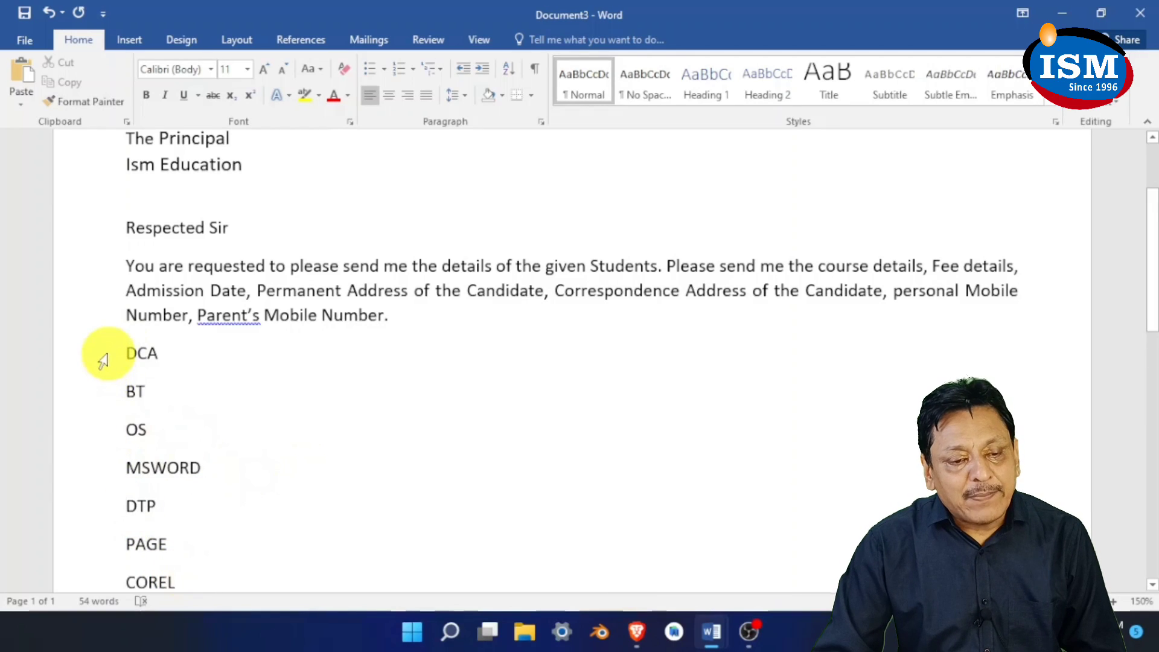
# Number the course entries from DCA through COREL with the 1., 2., 3. format
pyautogui.moveTo(90, 355); pyautogui.dragTo(88, 578)
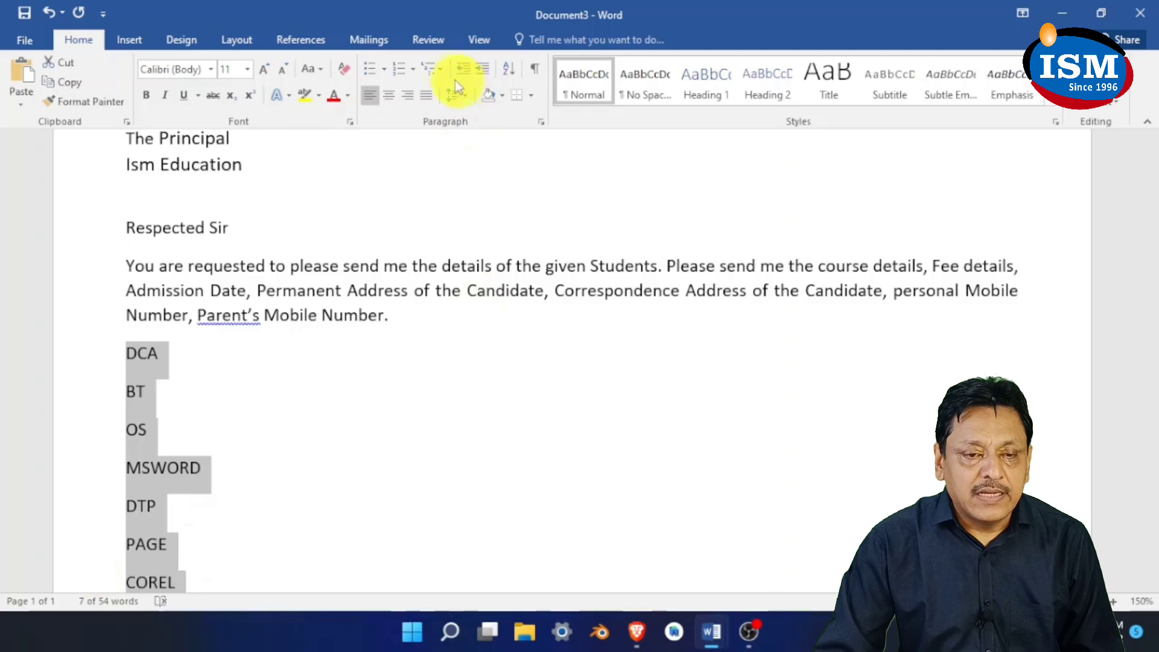
pyautogui.click(410, 70)
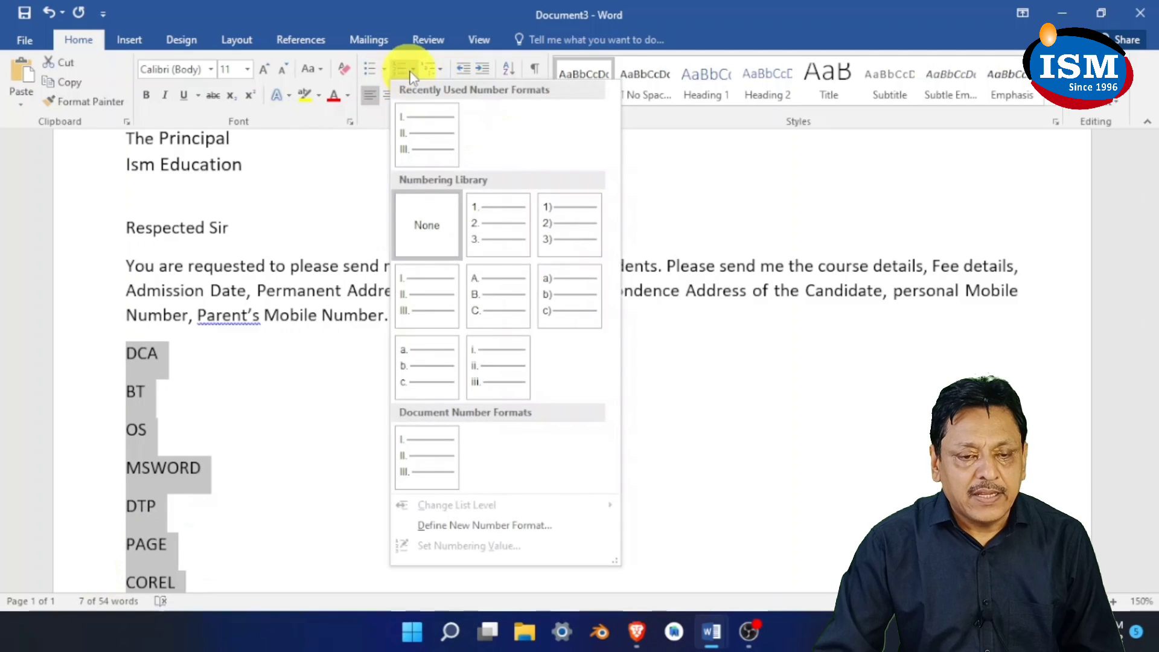
pyautogui.click(491, 226)
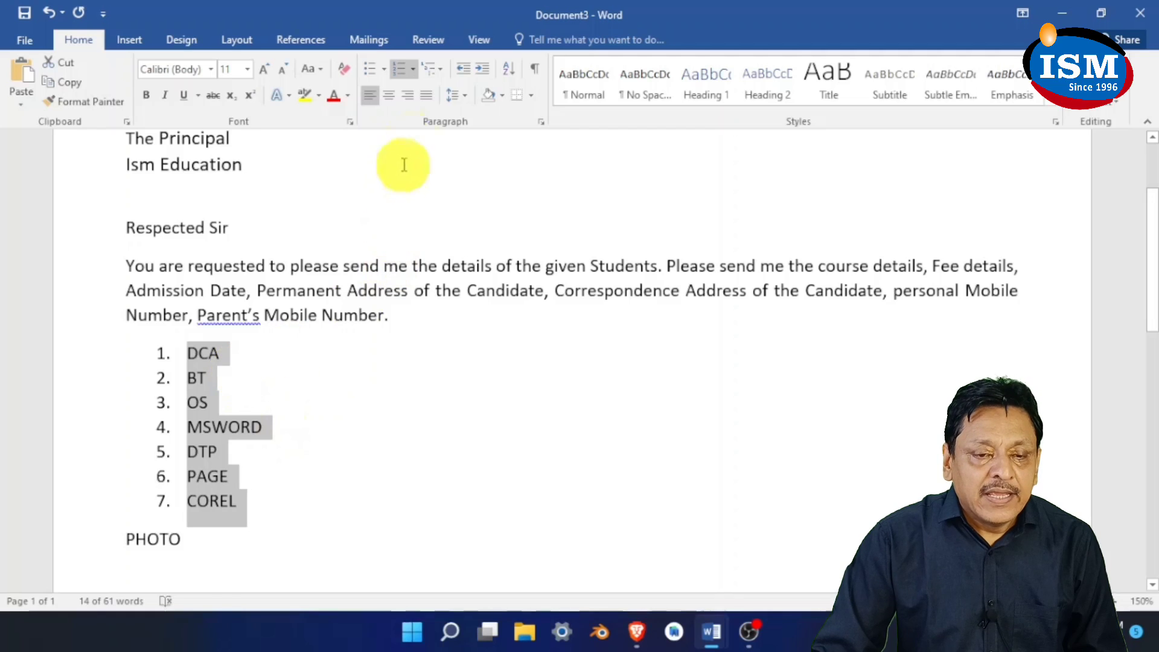
# Demote BT, OS and MSWORD to list level 2 (a., b., c.) under DCA
pyautogui.moveTo(103, 381); pyautogui.dragTo(117, 426)
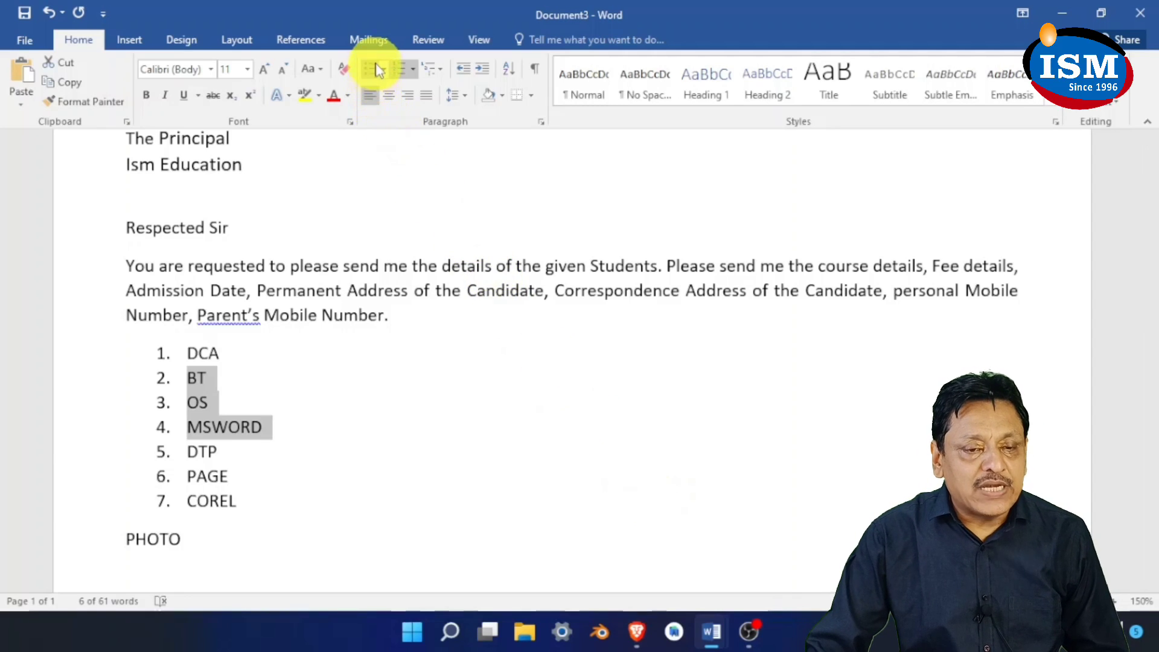
pyautogui.click(413, 70)
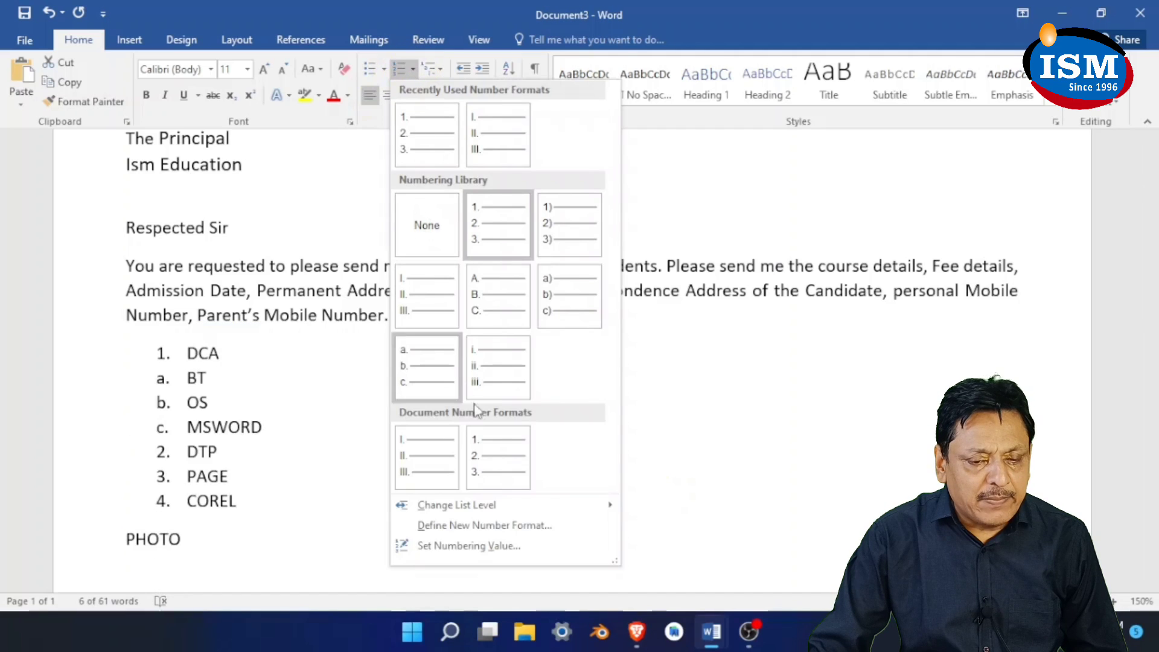
pyautogui.moveTo(494, 509)
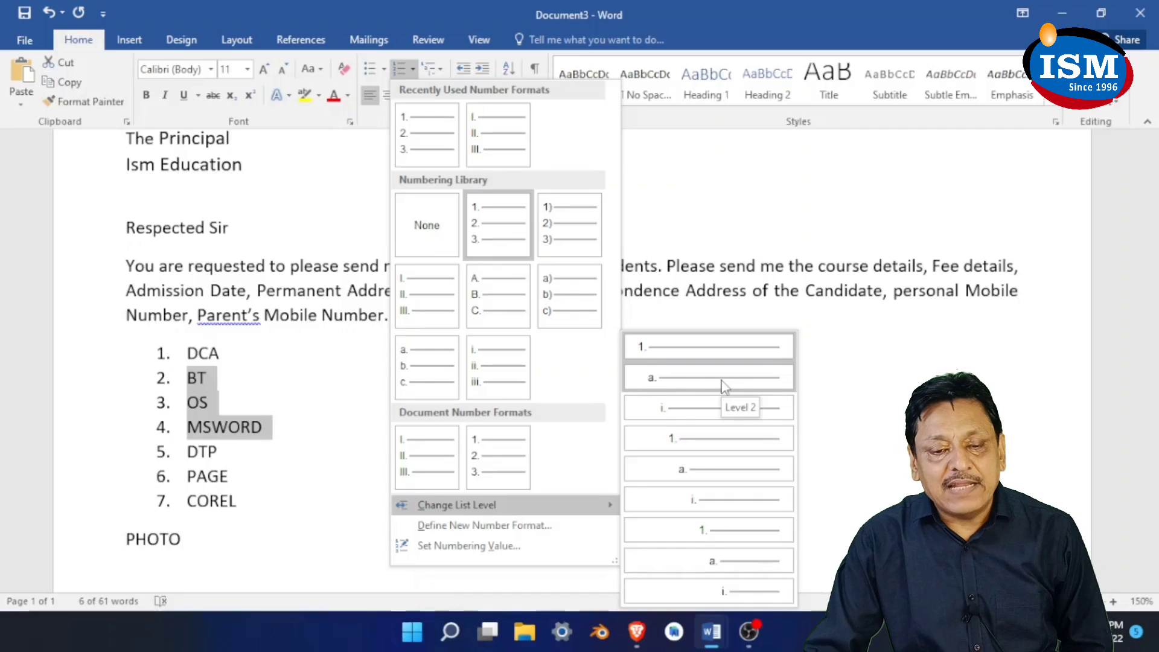
pyautogui.click(701, 377)
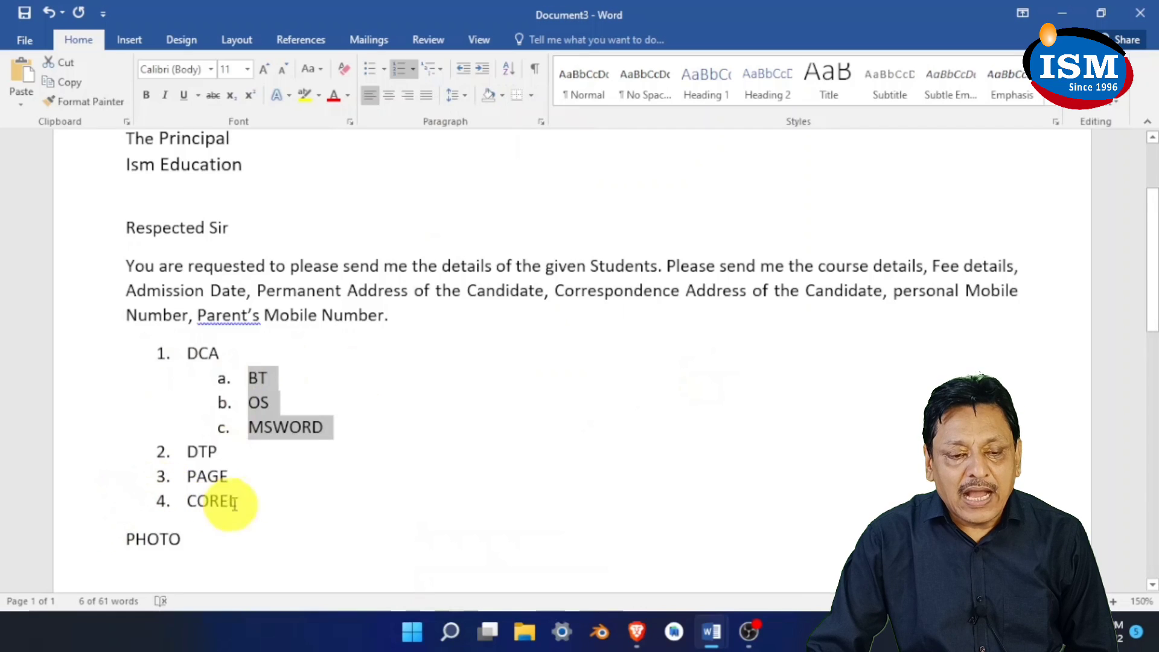
# Delete the unnumbered "PHOTO" line below the course list
pyautogui.click(258, 554)
pyautogui.press('Return')
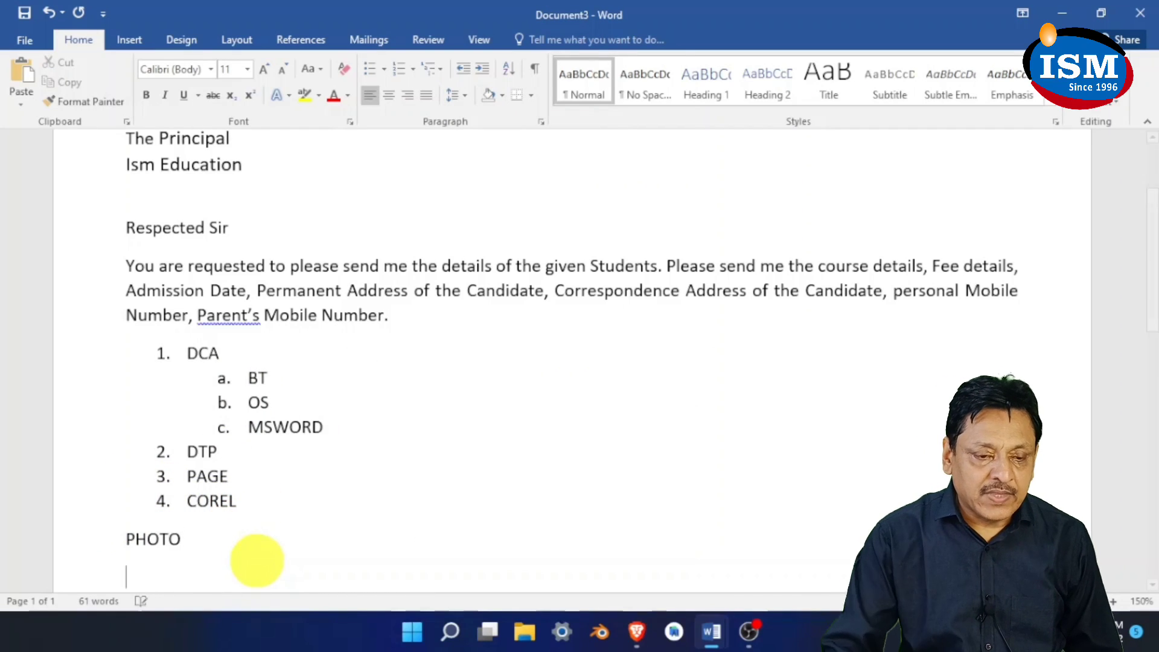
pyautogui.click(262, 491)
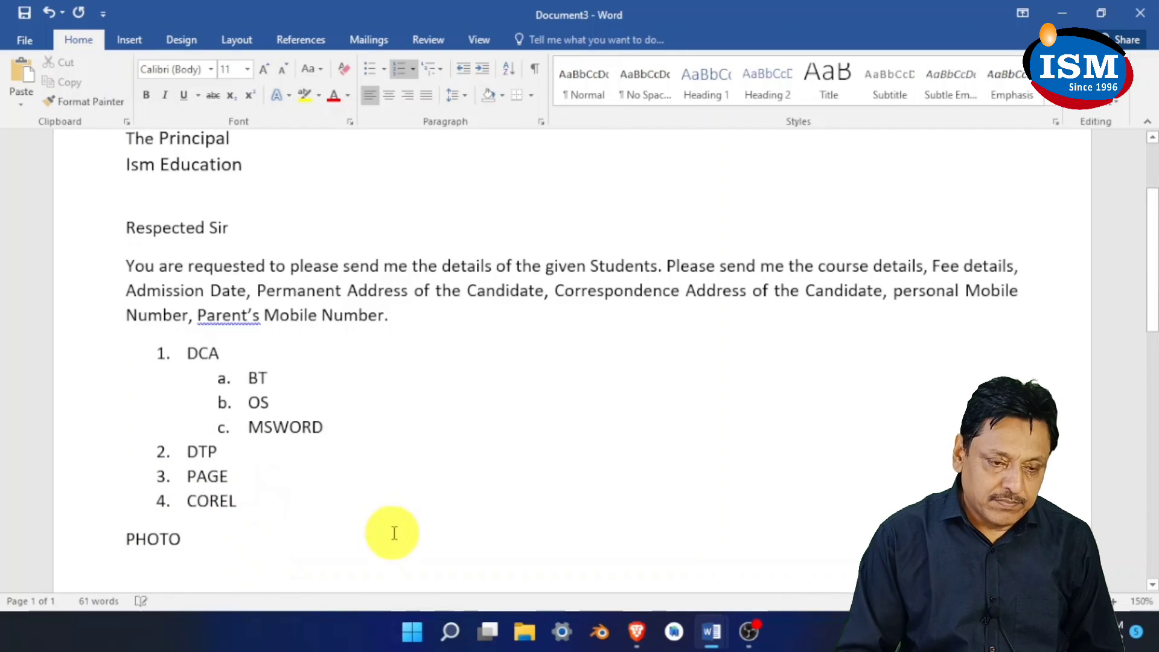
pyautogui.press('Down')
pyautogui.press('BackSpace')
pyautogui.press('BackSpace')
pyautogui.press('BackSpace')
pyautogui.press('BackSpace')
pyautogui.press('BackSpace')
pyautogui.press('BackSpace')
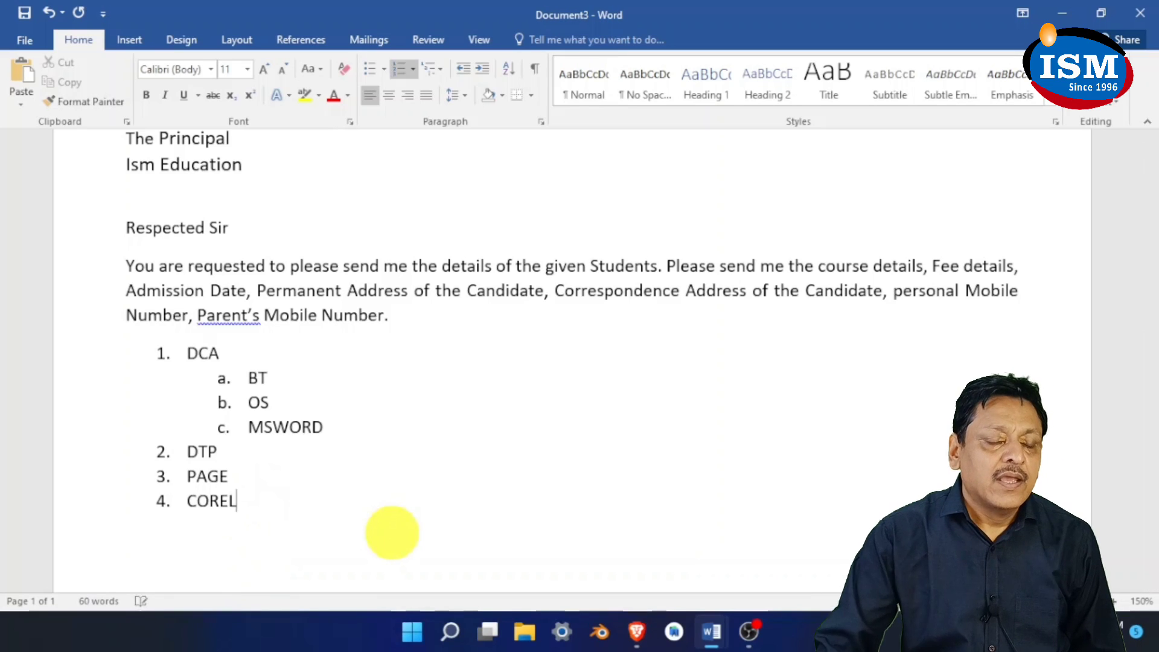
# Demote PAGE and COREL to list level 2 (a., b.) under DTP
pyautogui.click(118, 480)
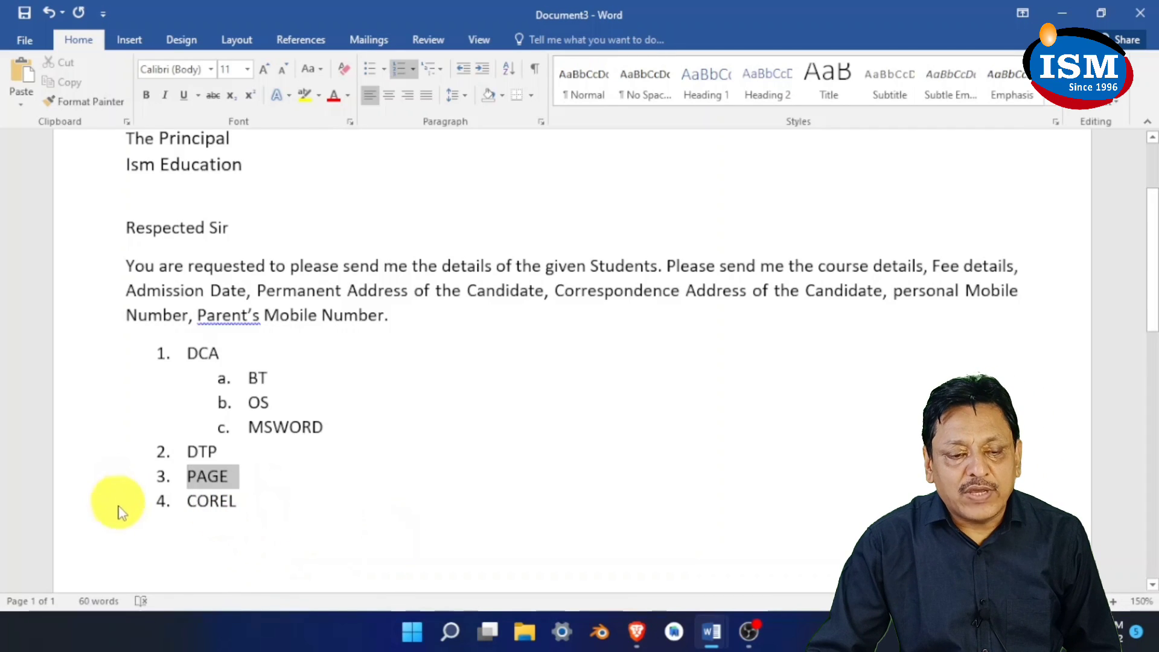
pyautogui.keyDown('shift'); pyautogui.click(260, 508); pyautogui.keyUp('shift')
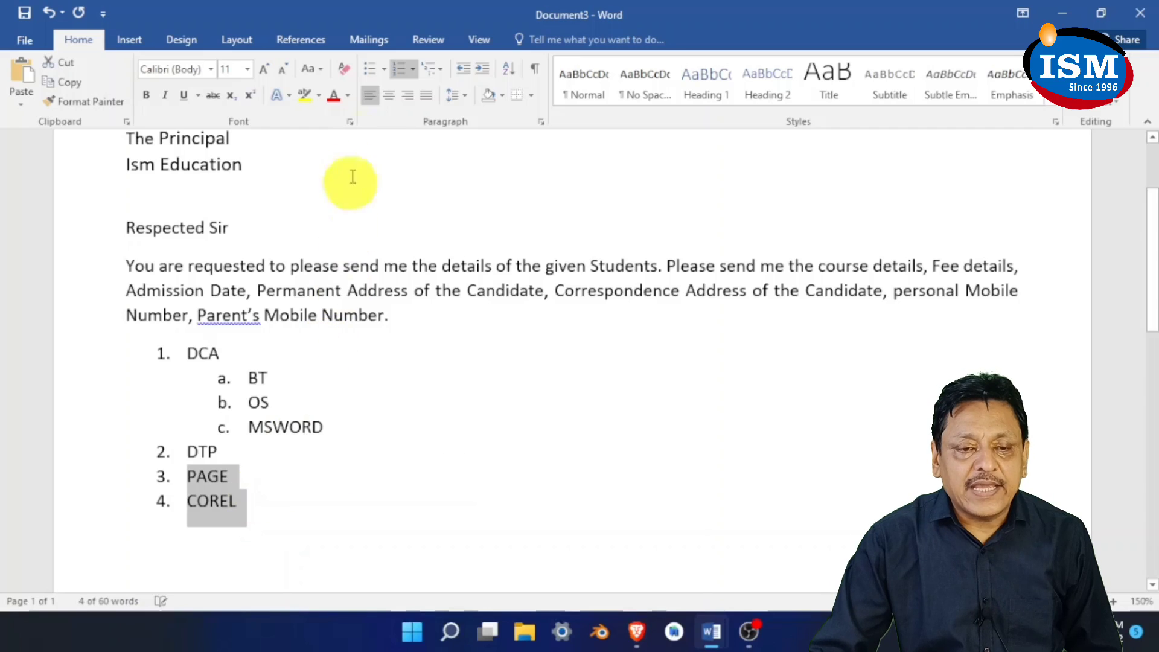
pyautogui.click(414, 70)
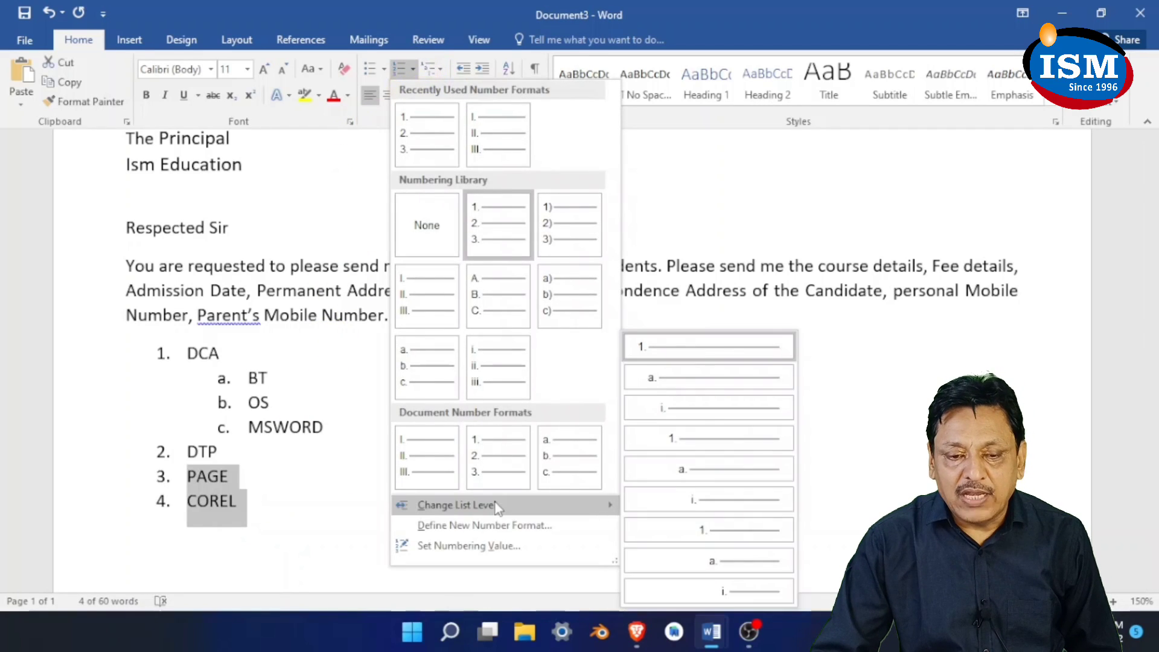
pyautogui.press('Escape')
pyautogui.press('Tab')
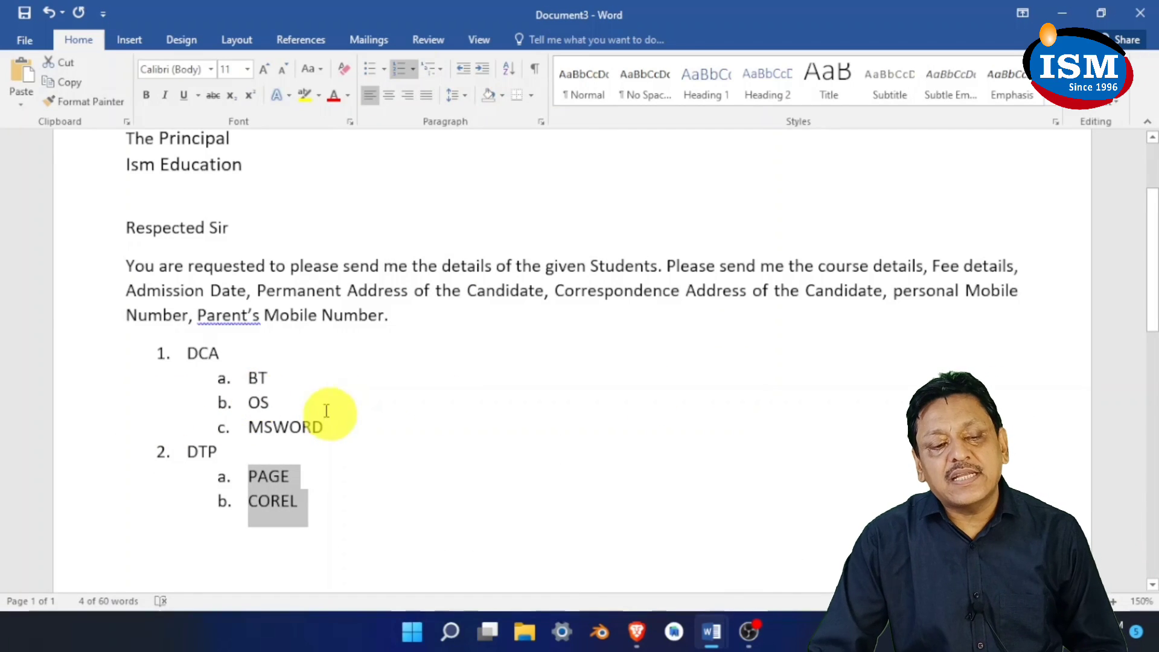
# Apply the 1., 1.1., 1.1.1. multilevel list format to the whole course list
pyautogui.moveTo(84, 357); pyautogui.dragTo(189, 518)
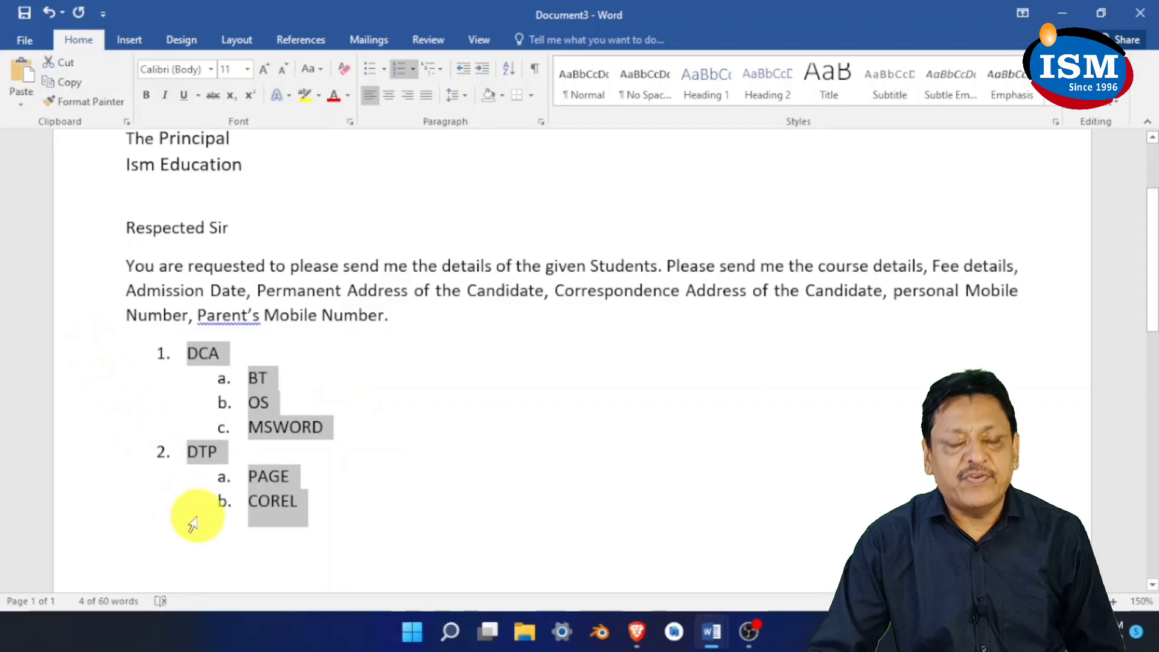
pyautogui.click(441, 69)
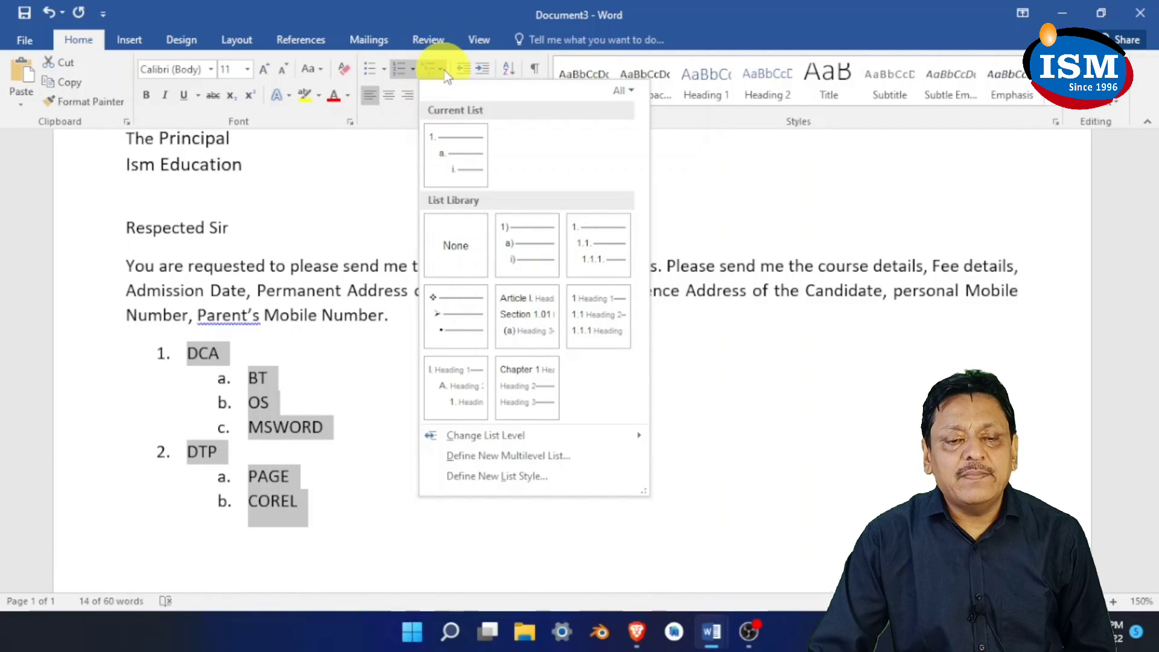
pyautogui.moveTo(592, 235)
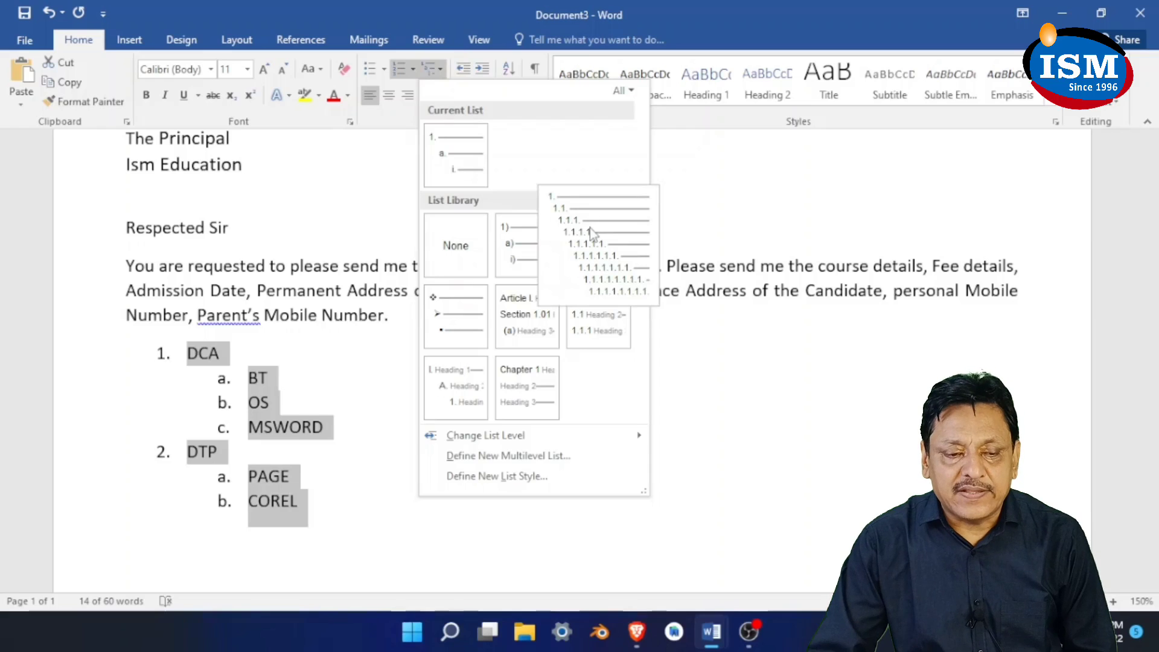
pyautogui.click(592, 233)
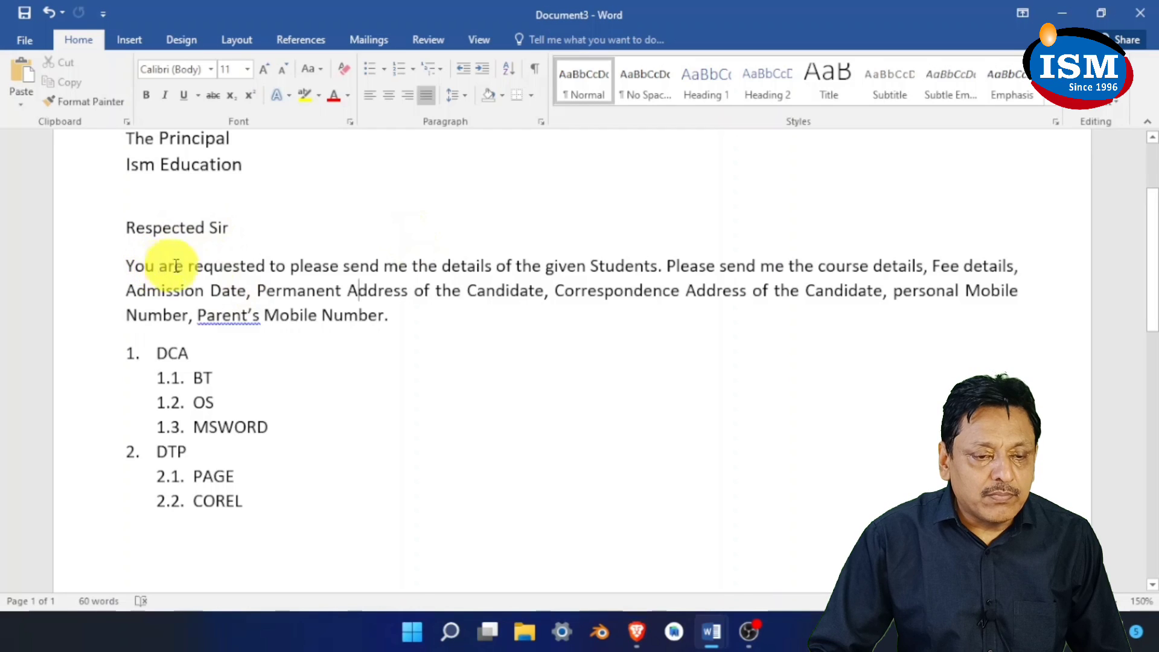
# Format the word "requested" in the body paragraph as red Algerian text with bold, italic and underline
pyautogui.doubleClick(222, 265)
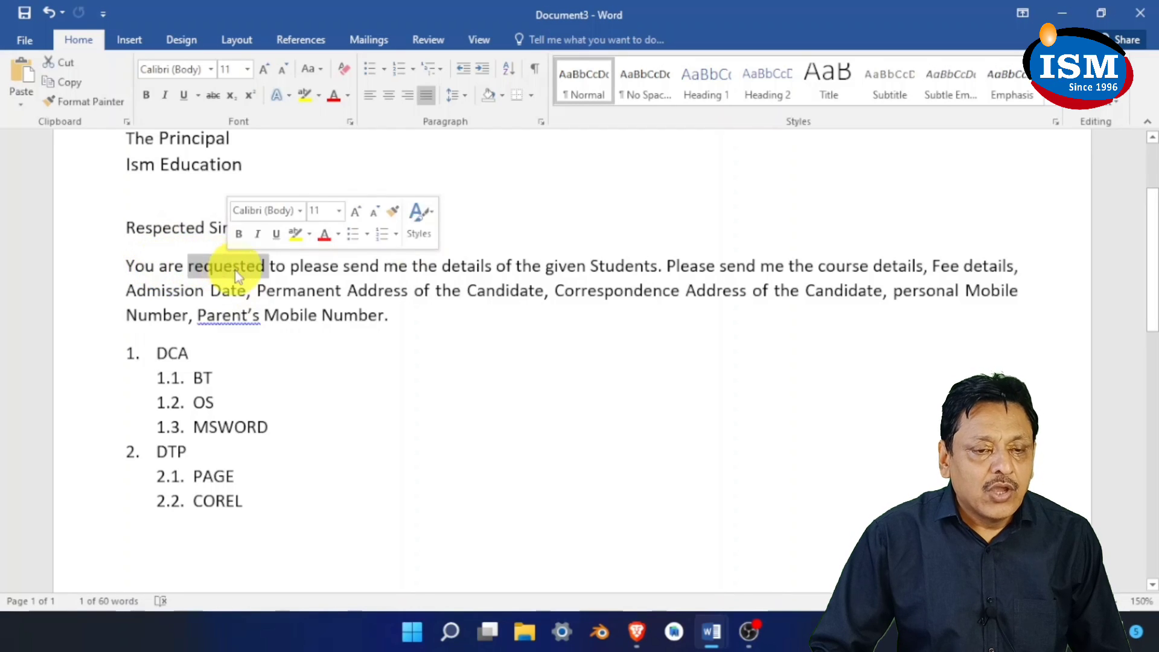
pyautogui.click(333, 97)
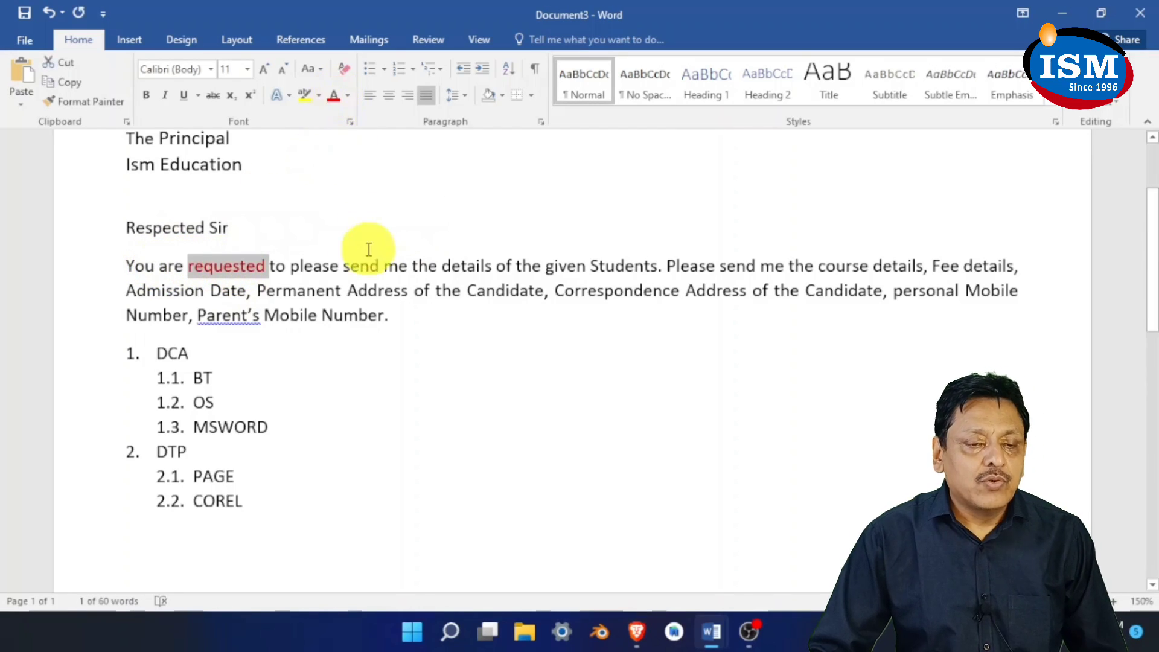
pyautogui.click(211, 69)
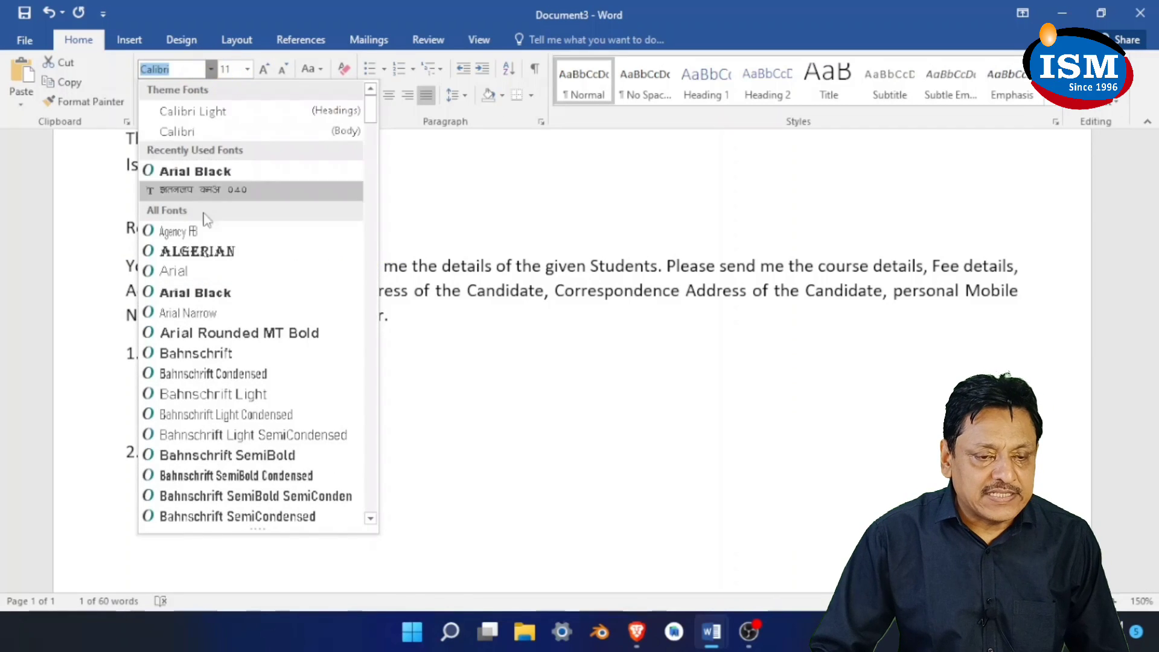
pyautogui.click(226, 258)
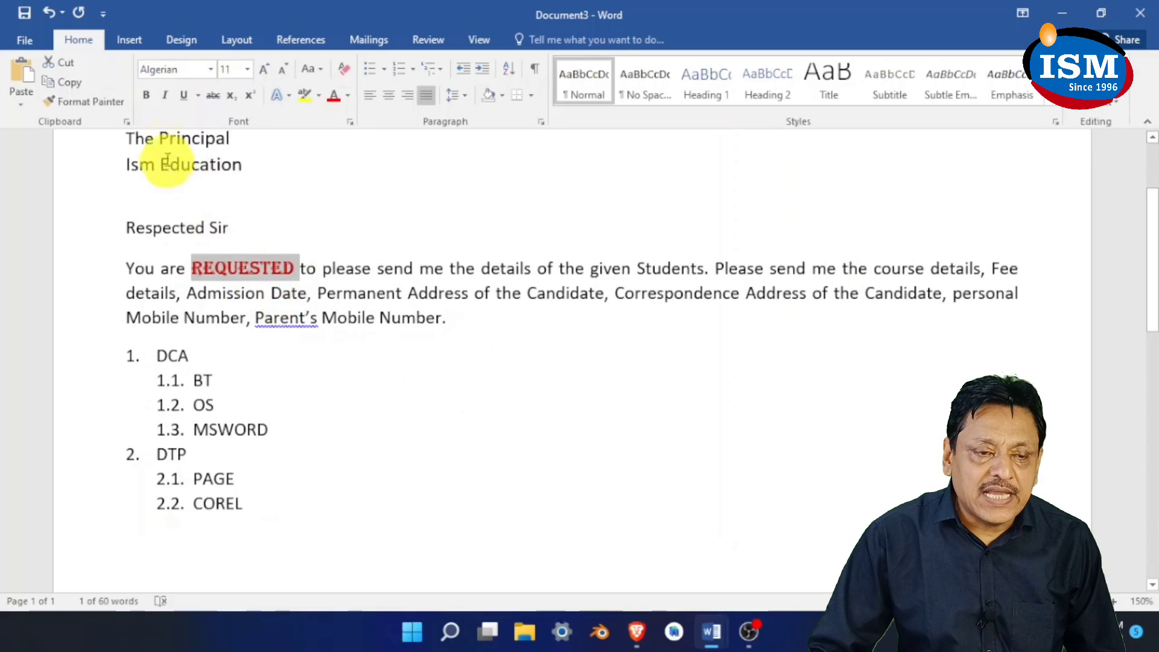
pyautogui.click(146, 96)
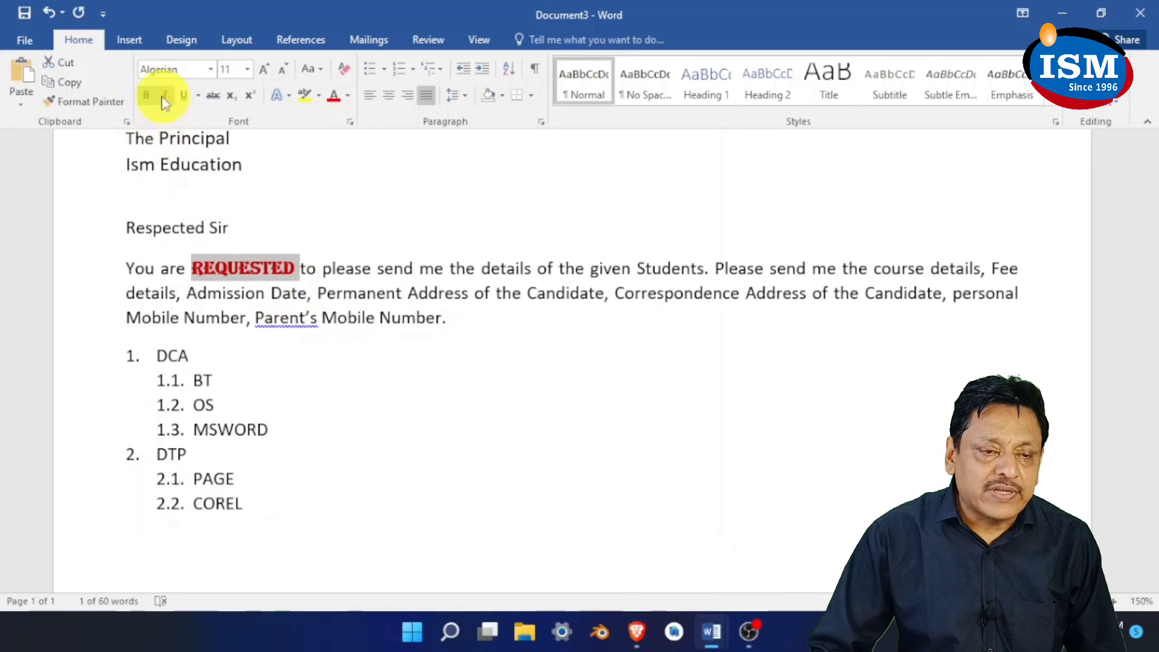
pyautogui.click(164, 95)
pyautogui.click(183, 95)
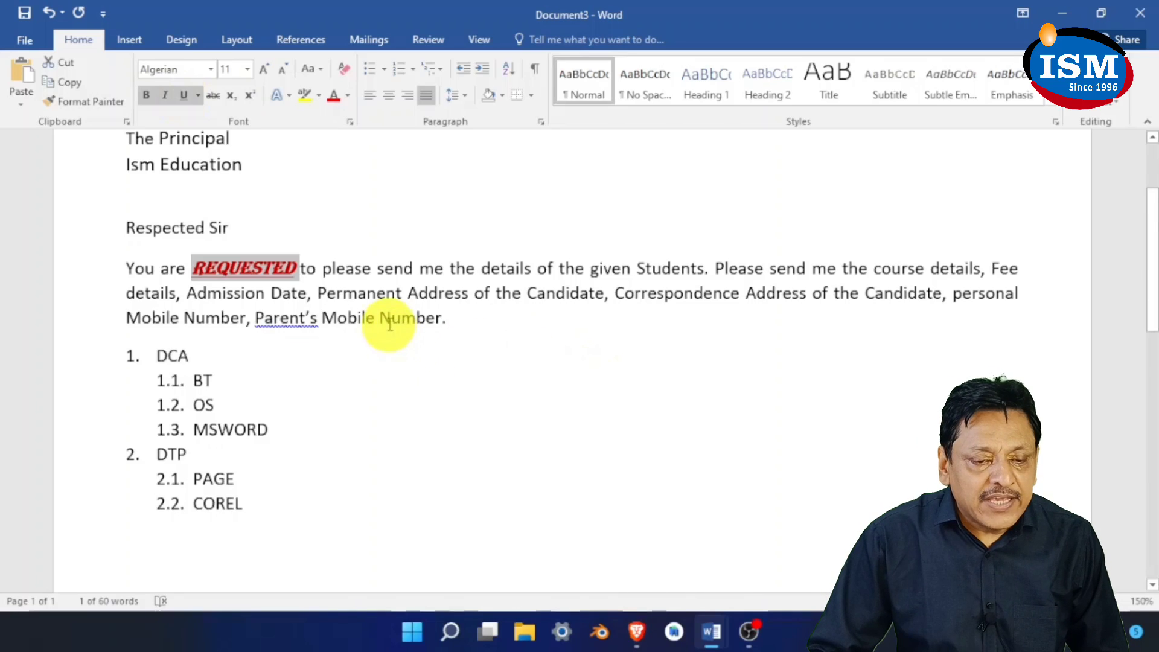
pyautogui.doubleClick(388, 320)
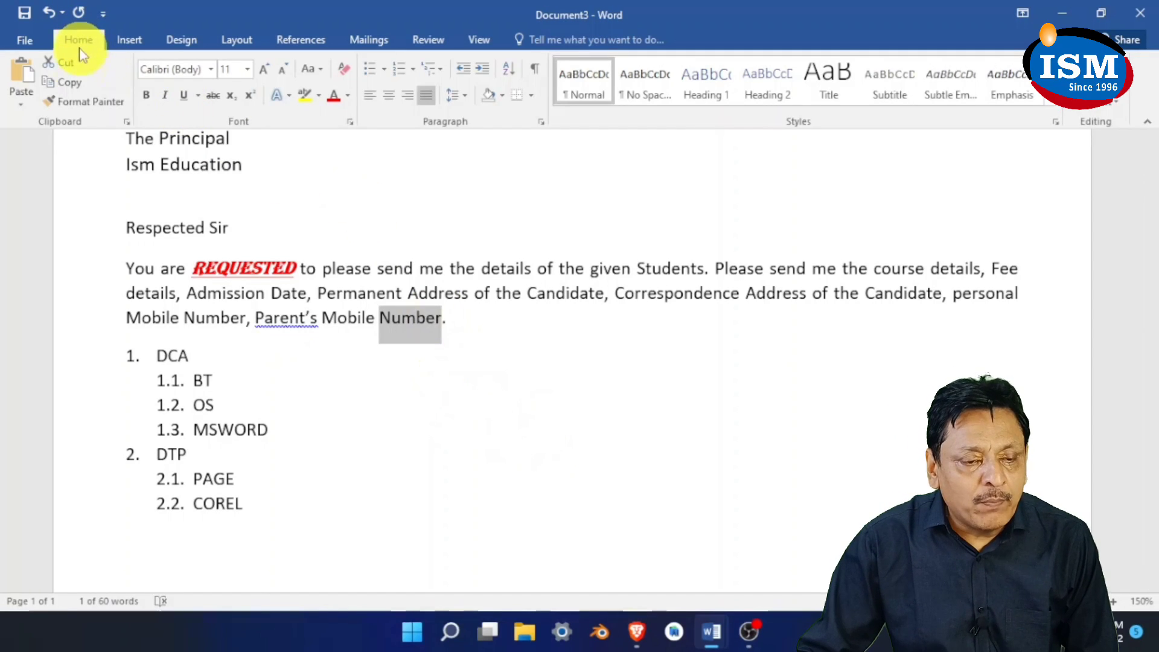
pyautogui.click(80, 101)
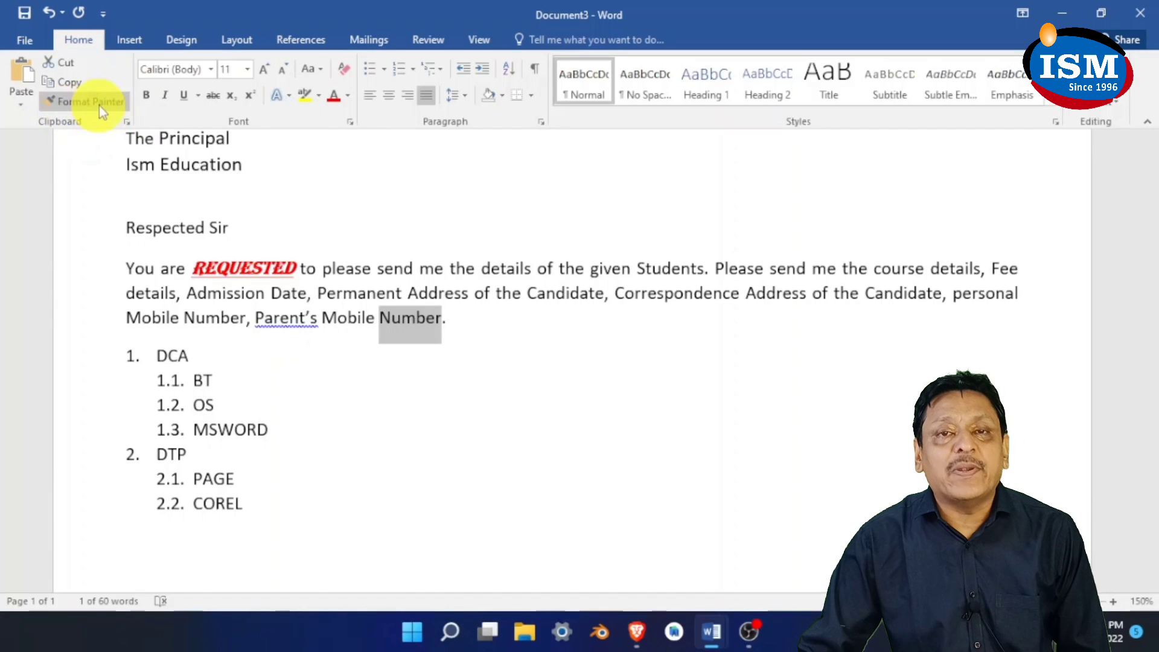
pyautogui.click(101, 104)
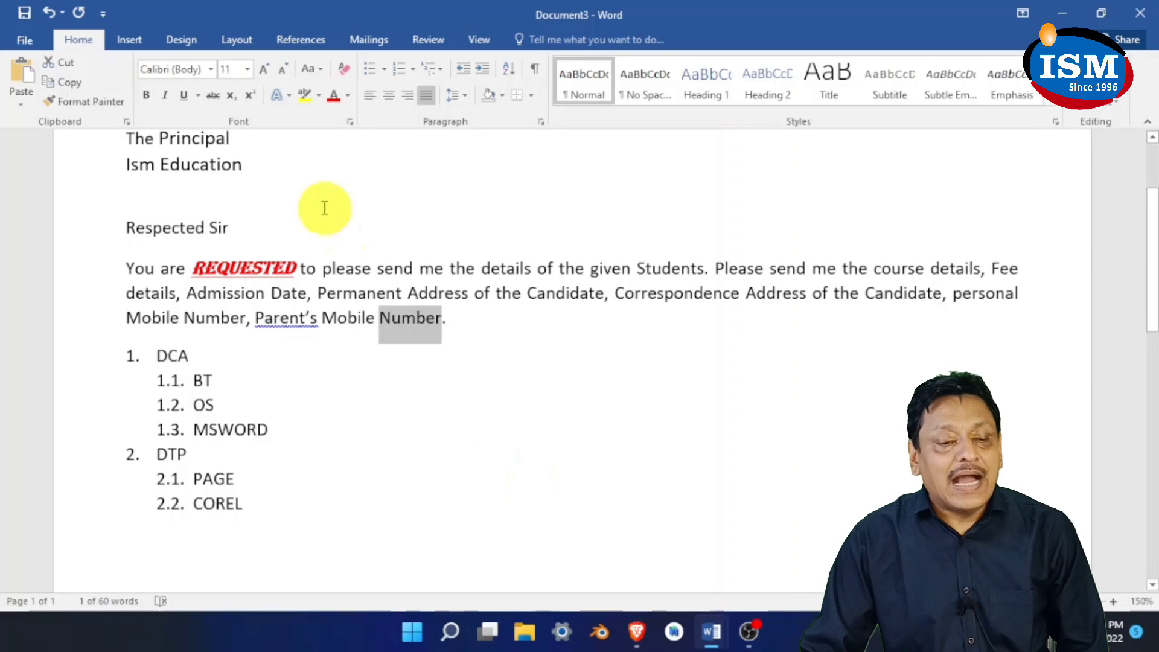
# Copy the formatting of the word "requested" with Format Painter onto "Mobile Number." at the end of the body paragraph
pyautogui.doubleClick(240, 268)
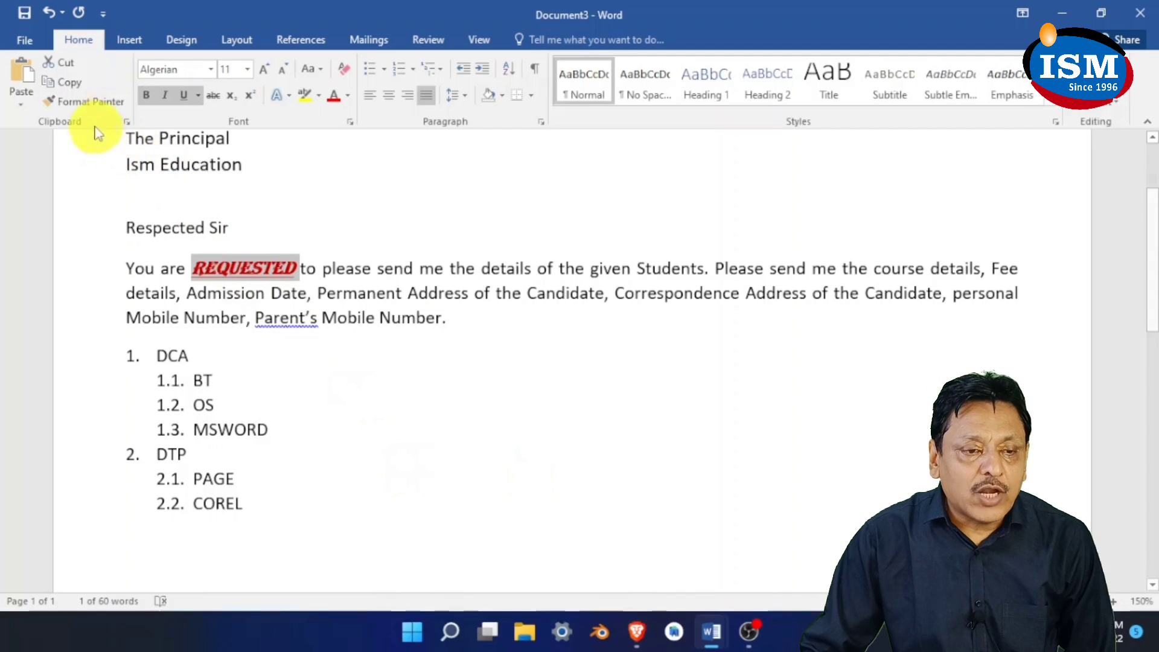
pyautogui.click(85, 102)
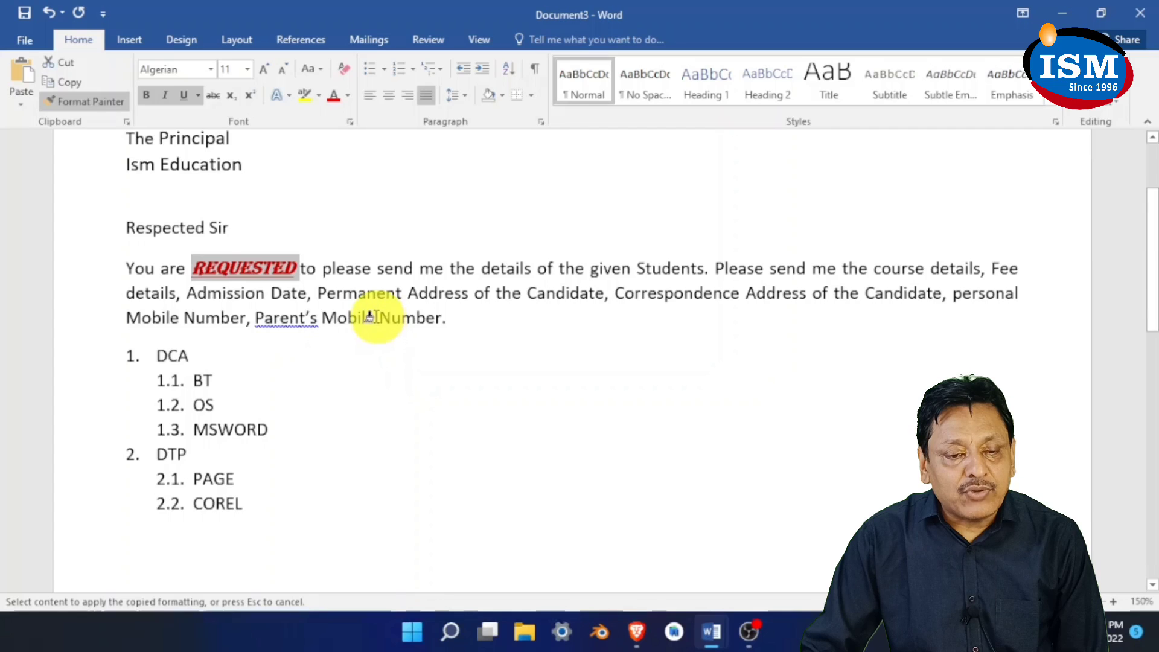
pyautogui.moveTo(375, 320); pyautogui.dragTo(451, 318)
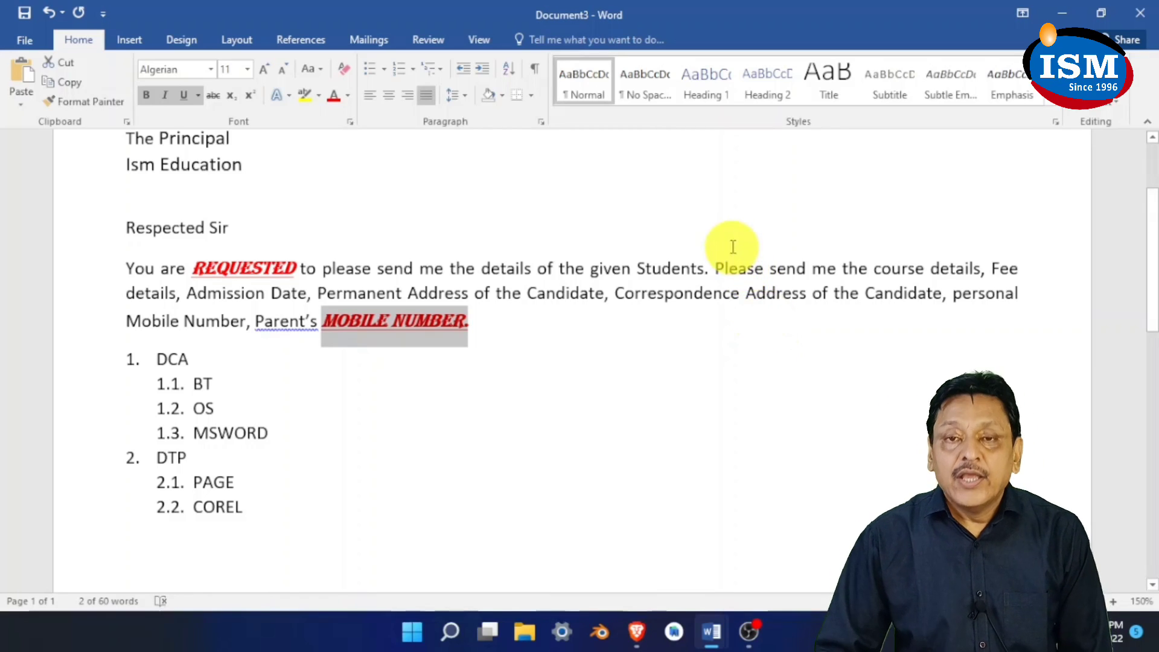
# Delete the entire contents of the document to leave a blank page
pyautogui.click(129, 42)
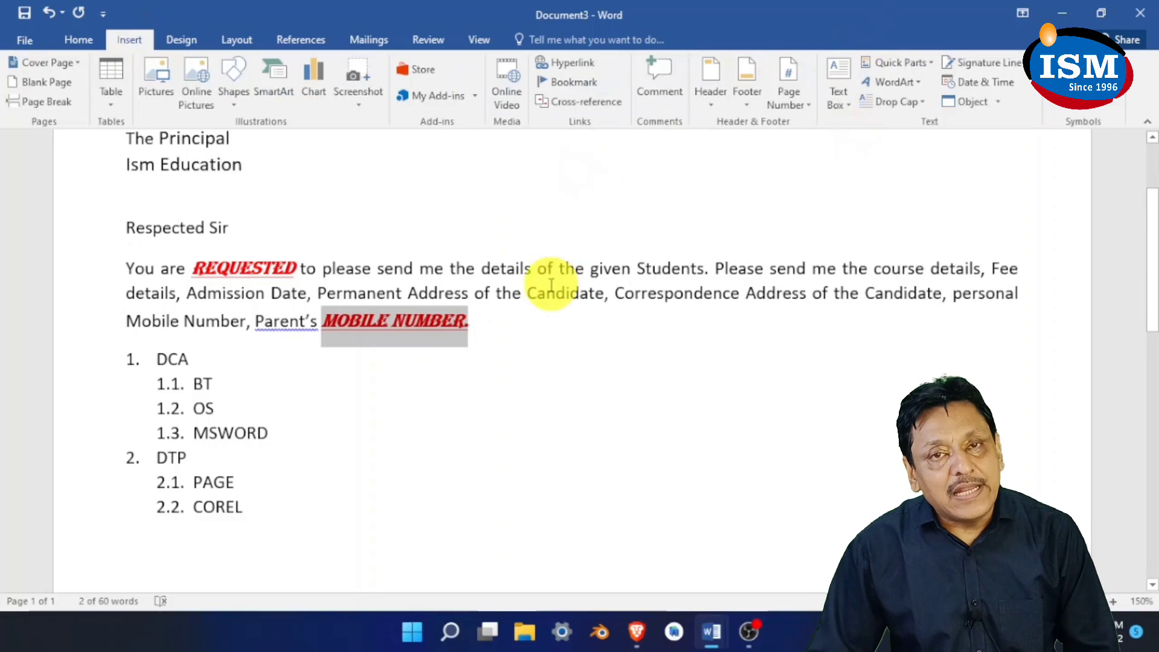
pyautogui.hotkey('ctrl', 'a')
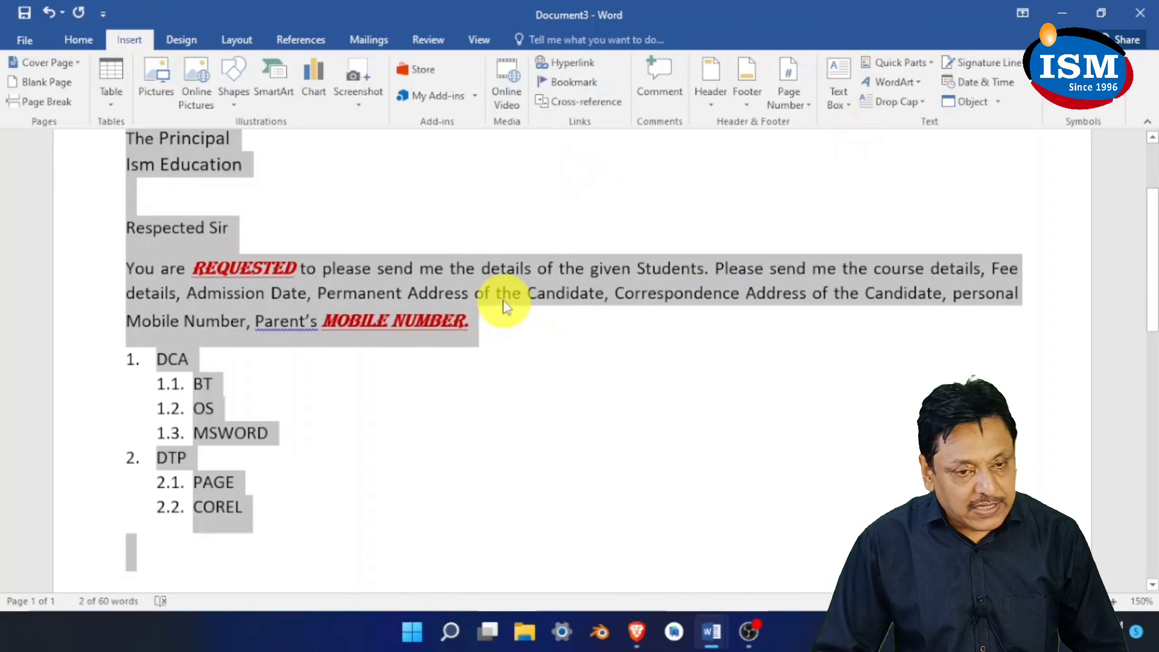
pyautogui.press('Delete')
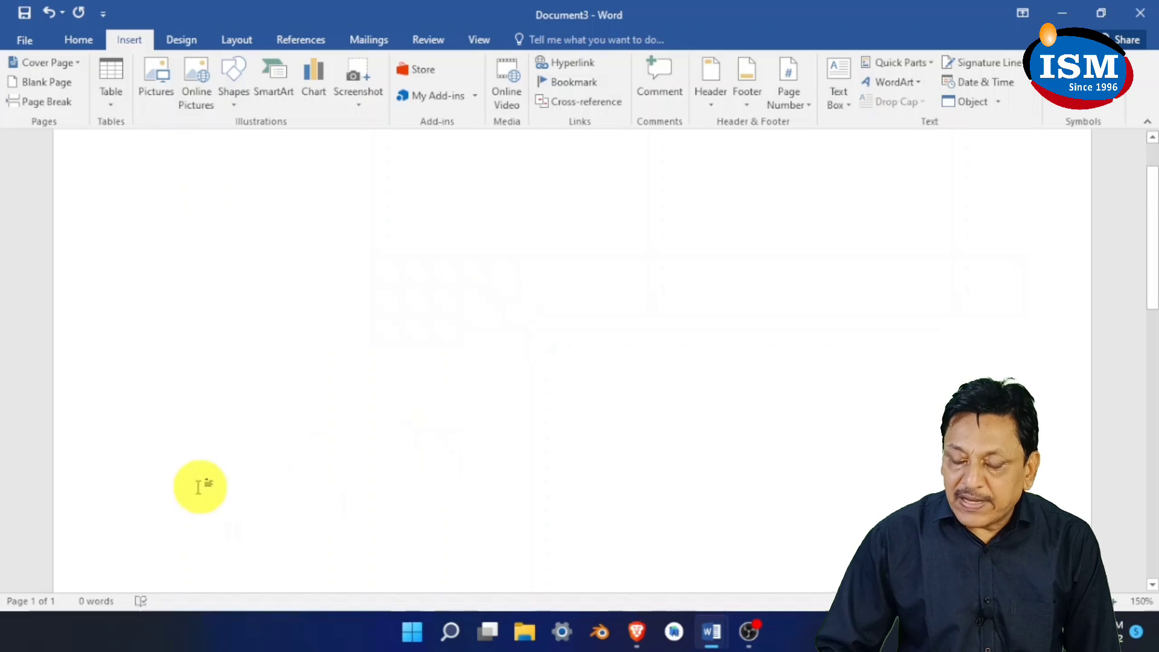
# Insert a table with 4 columns and 2 rows on the blank page
pyautogui.click(110, 112)
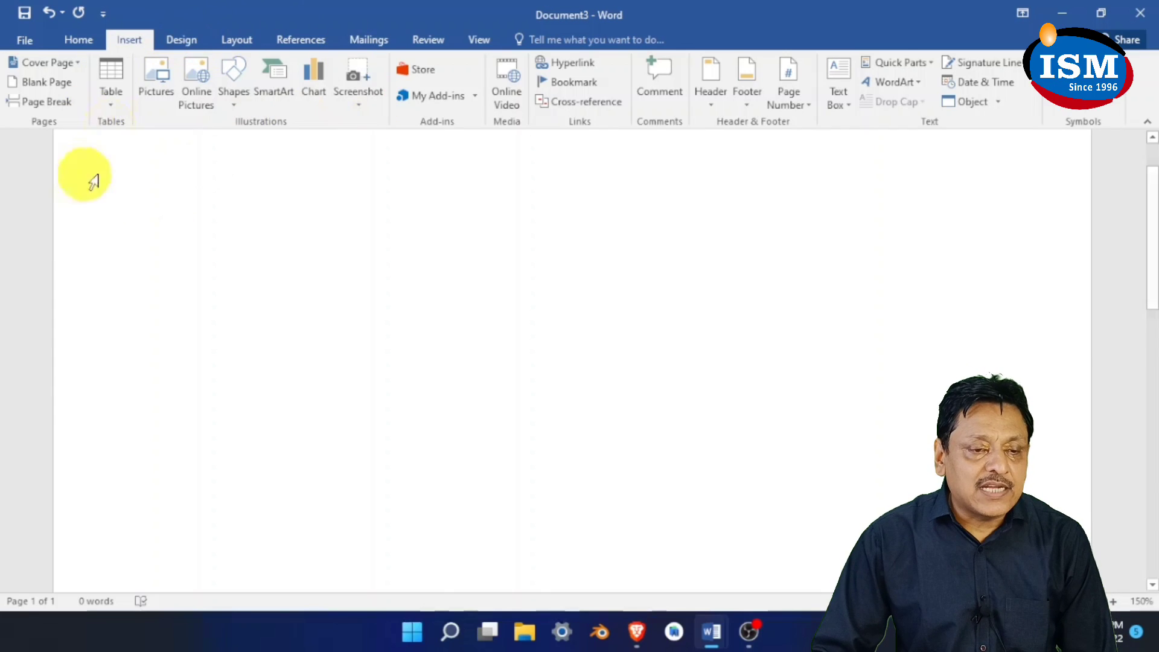
pyautogui.click(115, 103)
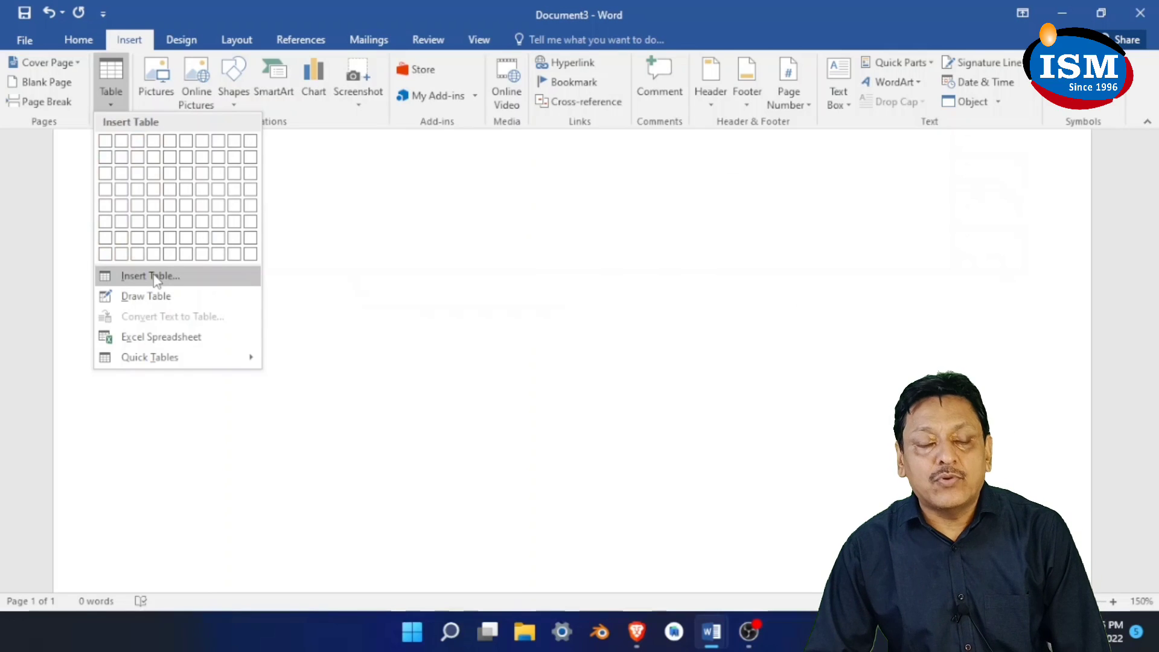
pyautogui.click(185, 276)
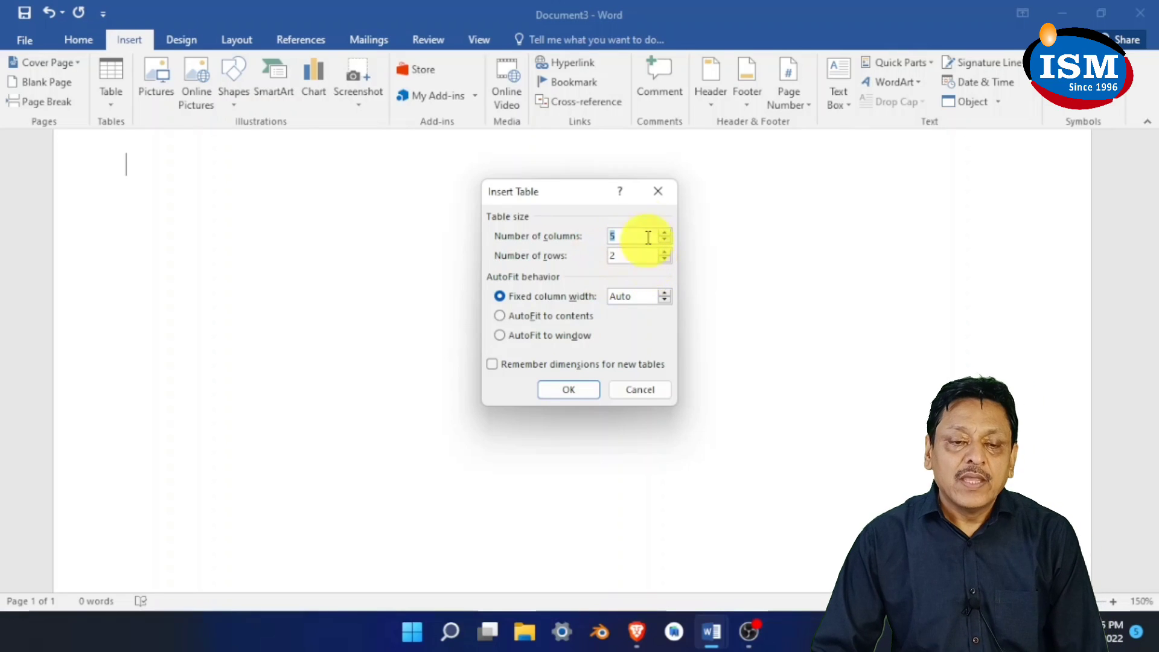
pyautogui.write('4')
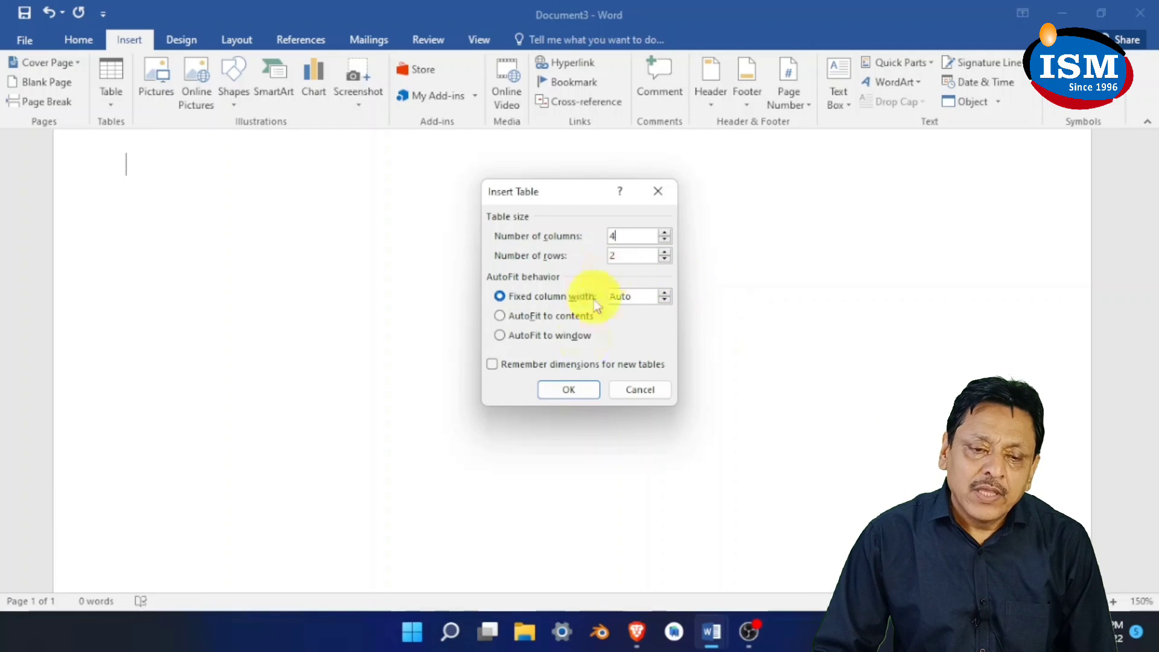
pyautogui.click(567, 392)
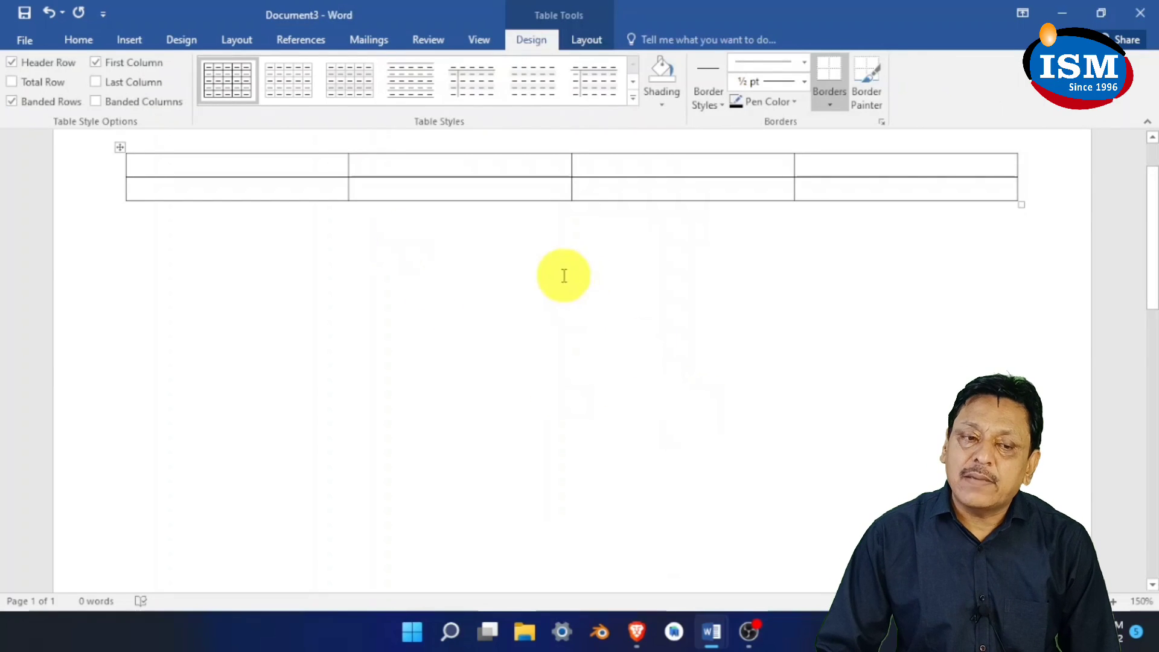
# Fill the table's first row with the headings DATE, PRODUCT, QUANTITY and RATE
pyautogui.write('DATE')
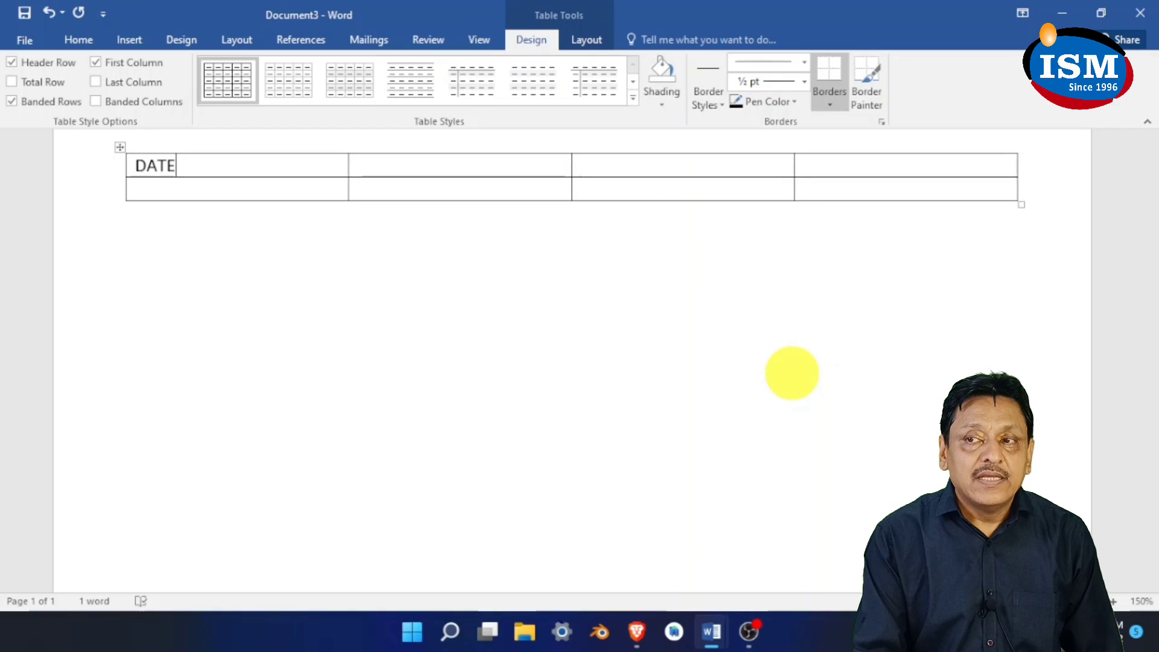
pyautogui.press('Return')
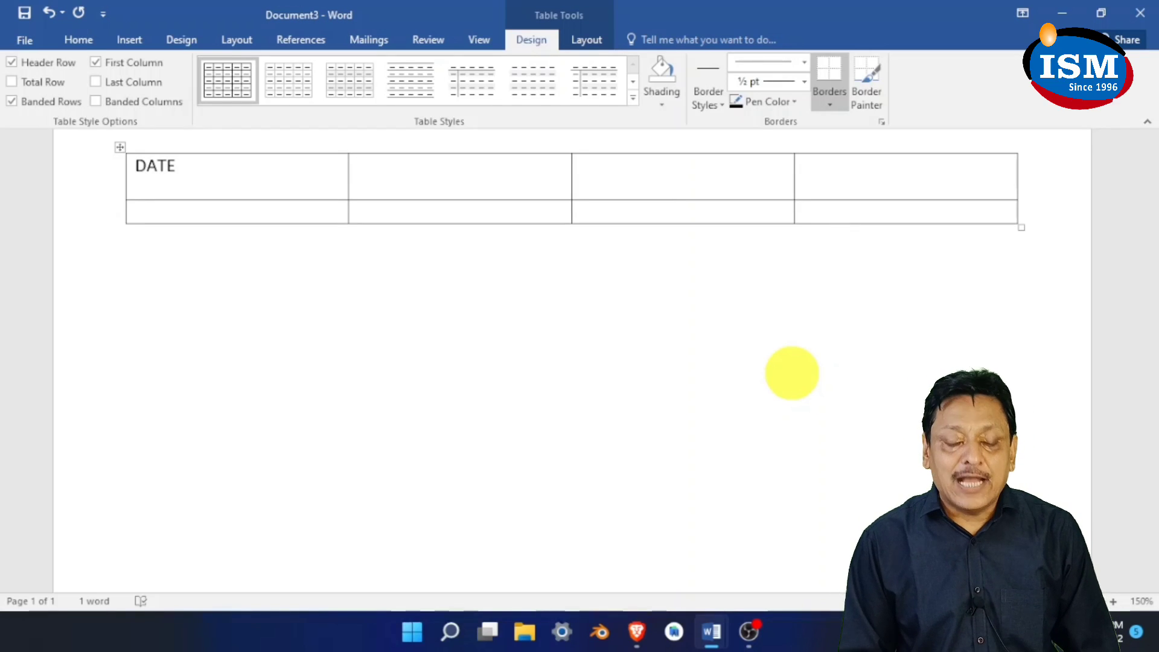
pyautogui.press('BackSpace')
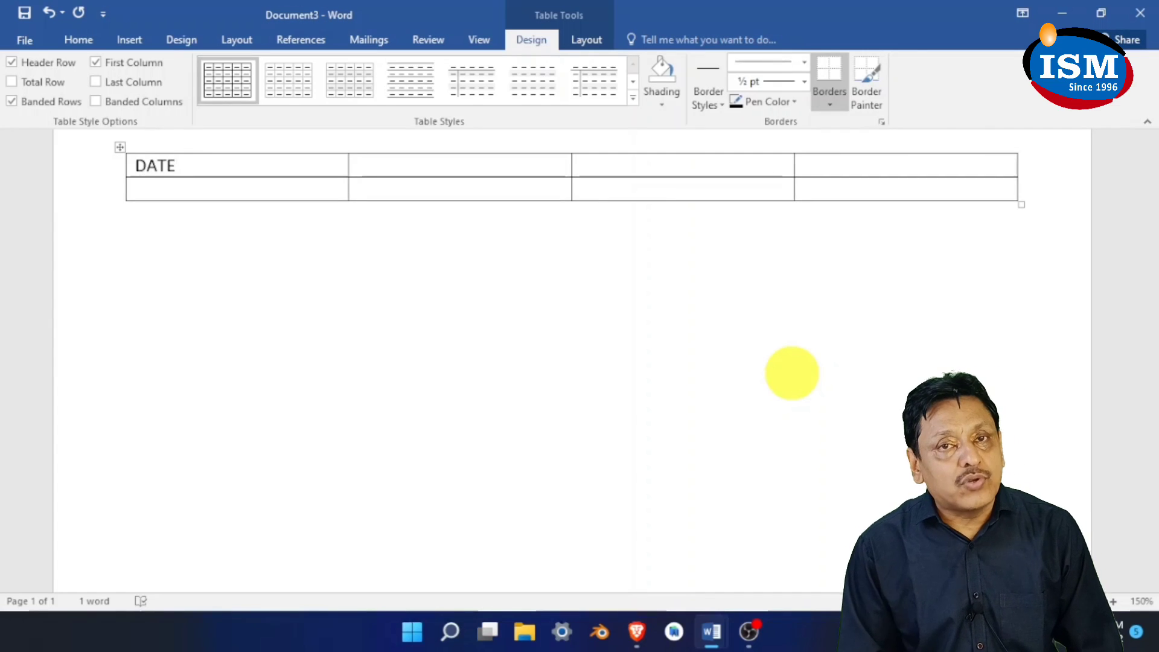
pyautogui.press('Tab')
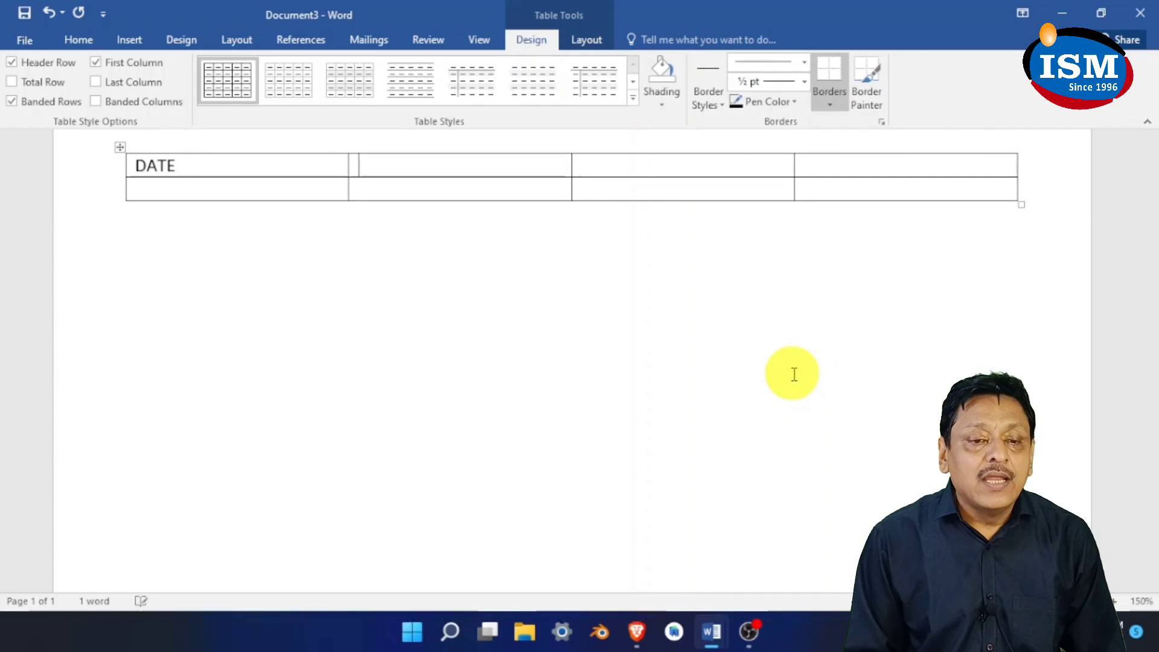
pyautogui.write('PRODUCT')
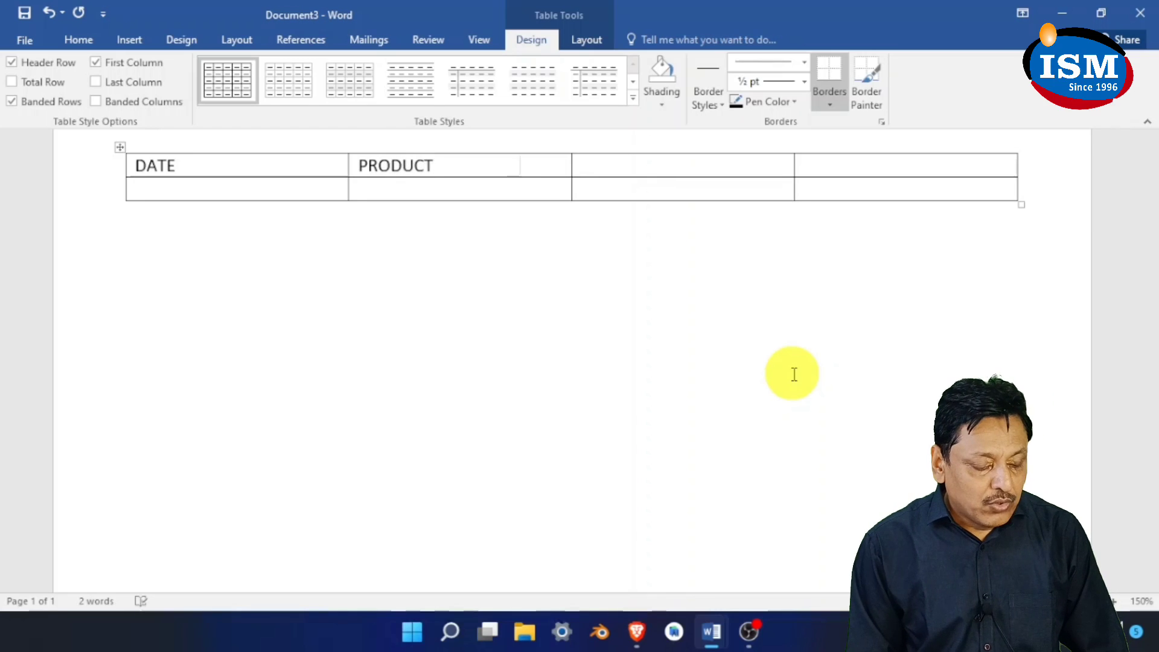
pyautogui.press('Tab')
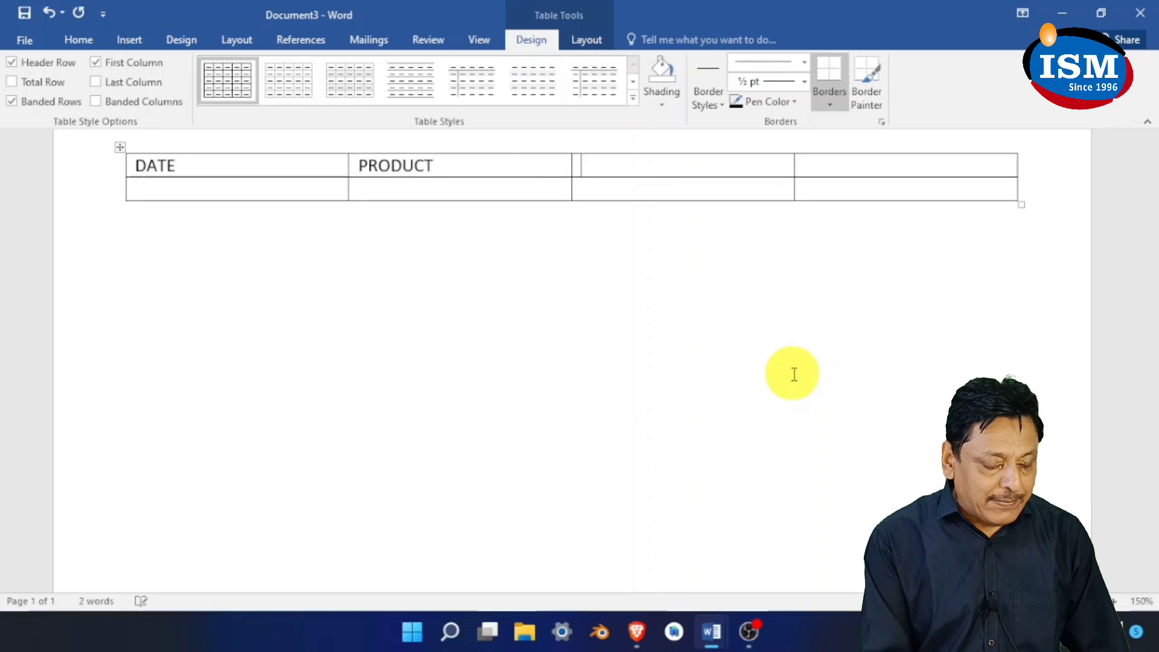
pyautogui.write('QUANTITY')
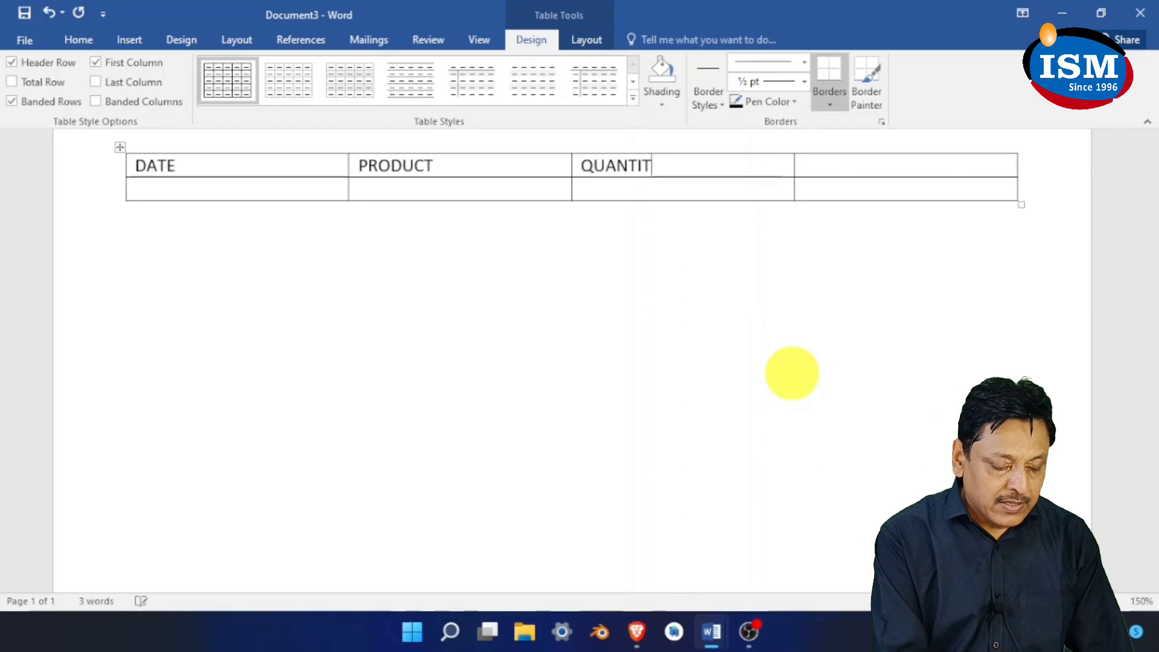
pyautogui.press('Tab')
pyautogui.write('RATE')
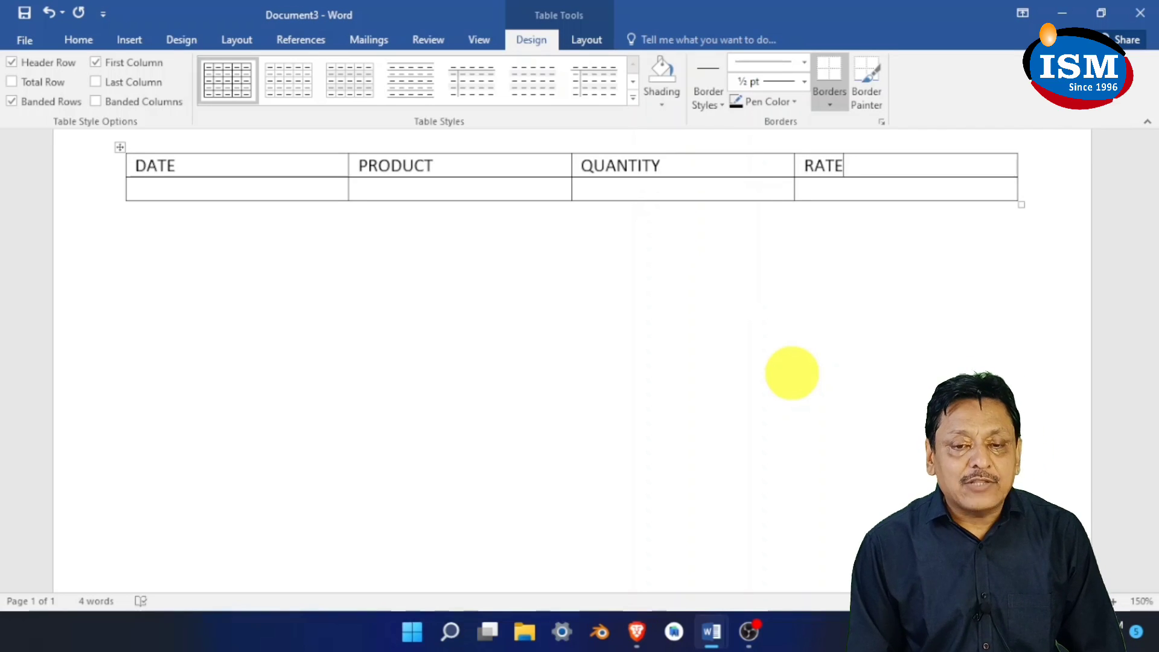
pyautogui.press('Tab')
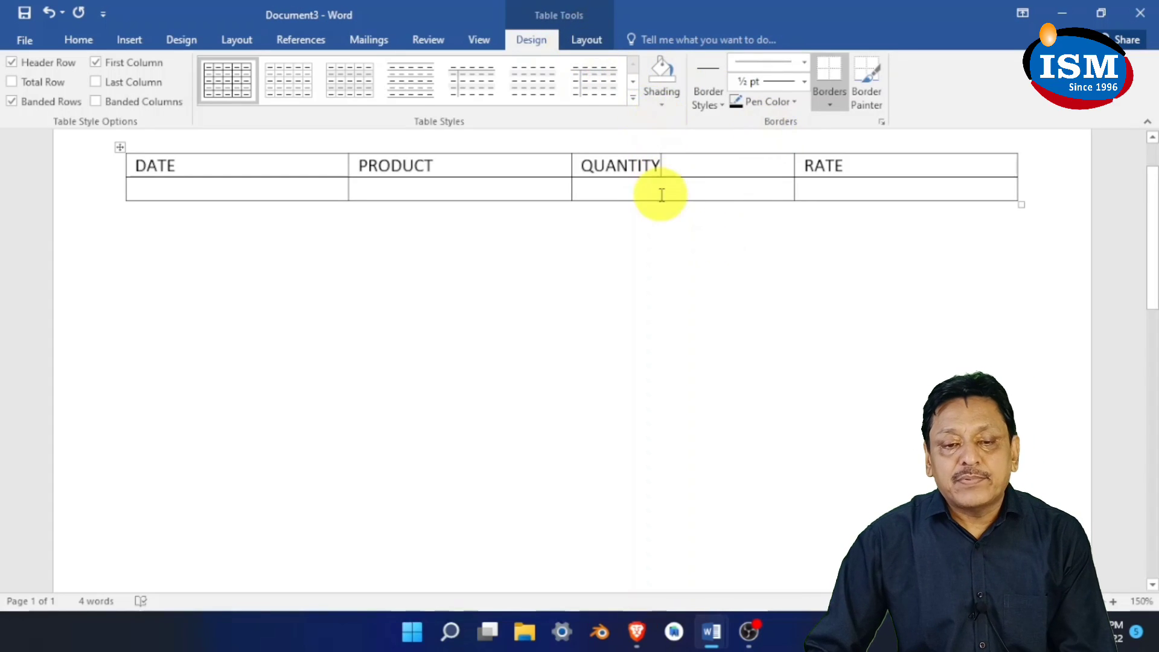
# Insert a blank column between the PRODUCT and QUANTITY columns
pyautogui.click(583, 41)
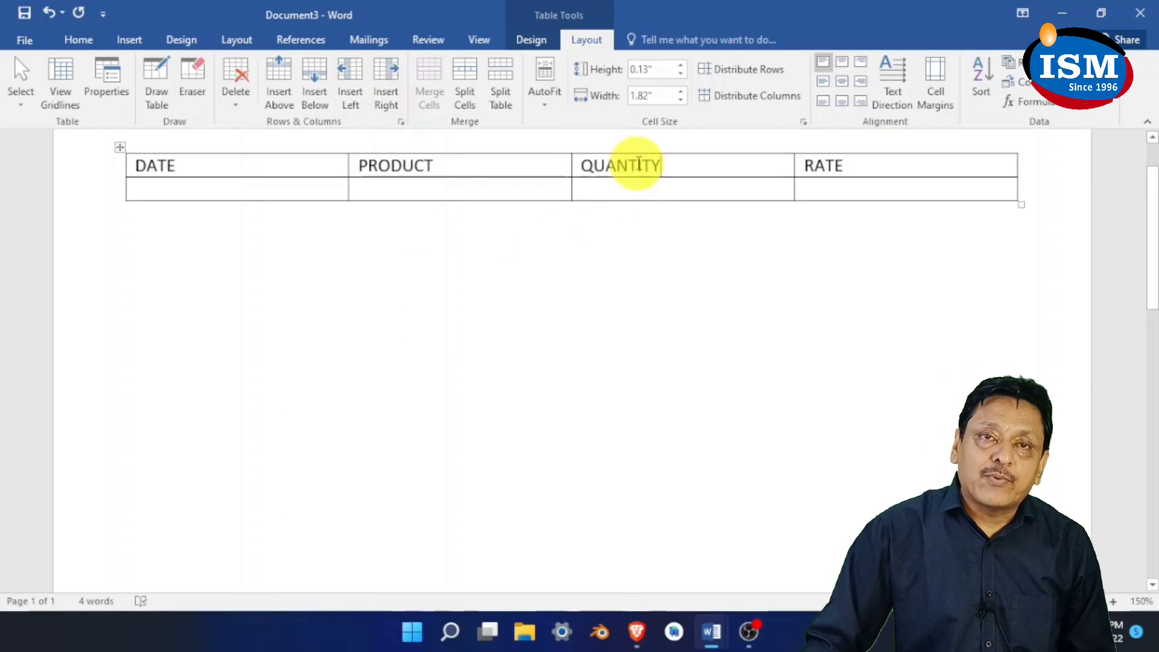
pyautogui.click(352, 102)
pyautogui.click(579, 163)
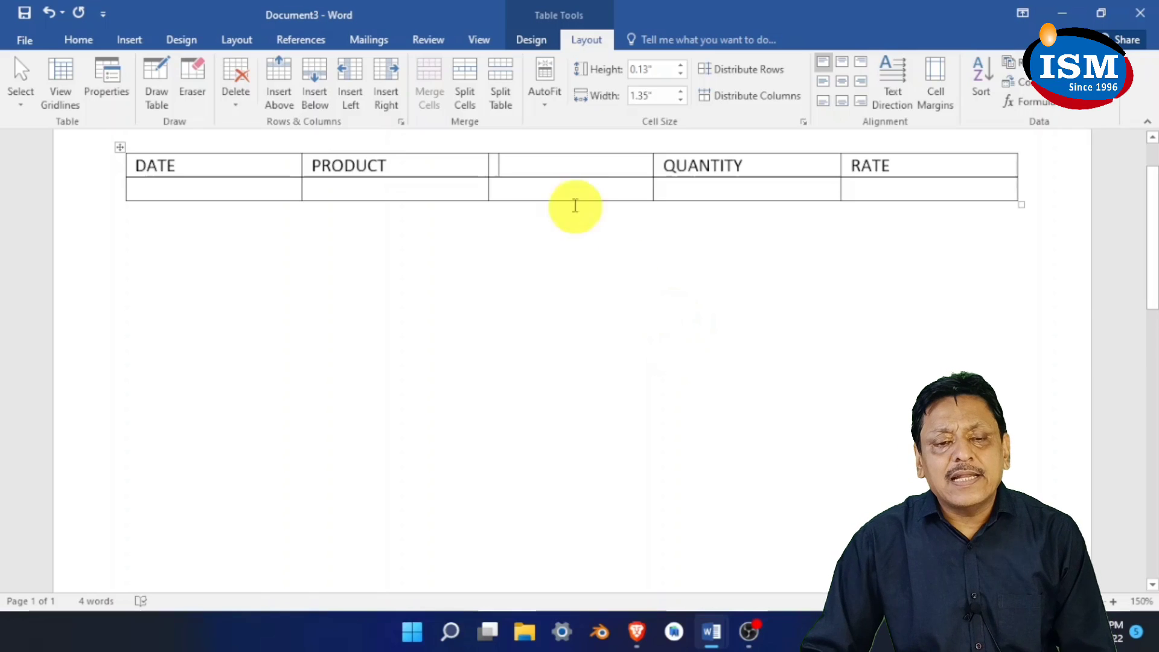
# Delete the blank column between PRODUCT and QUANTITY
pyautogui.click(554, 174)
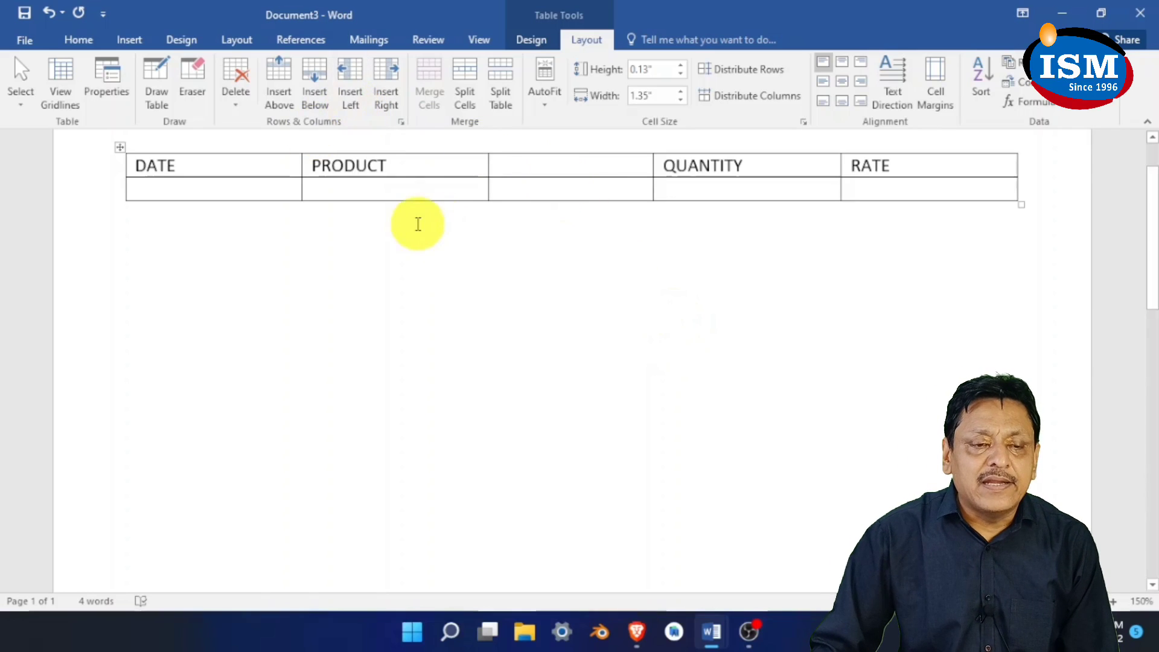
pyautogui.click(237, 108)
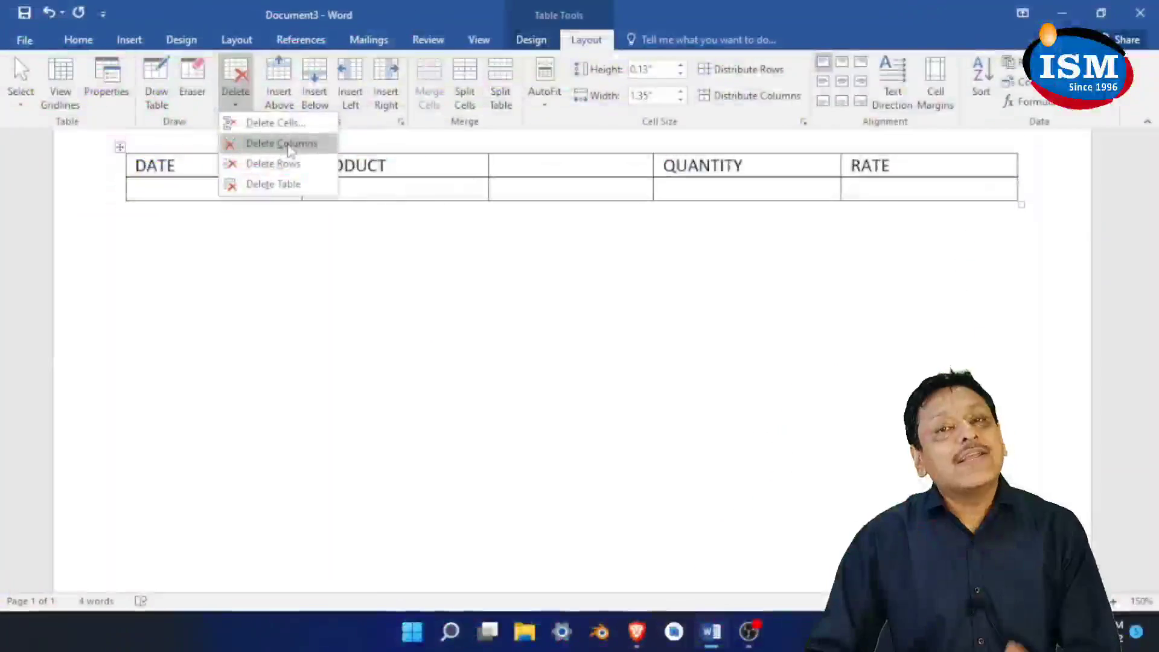
pyautogui.click(290, 149)
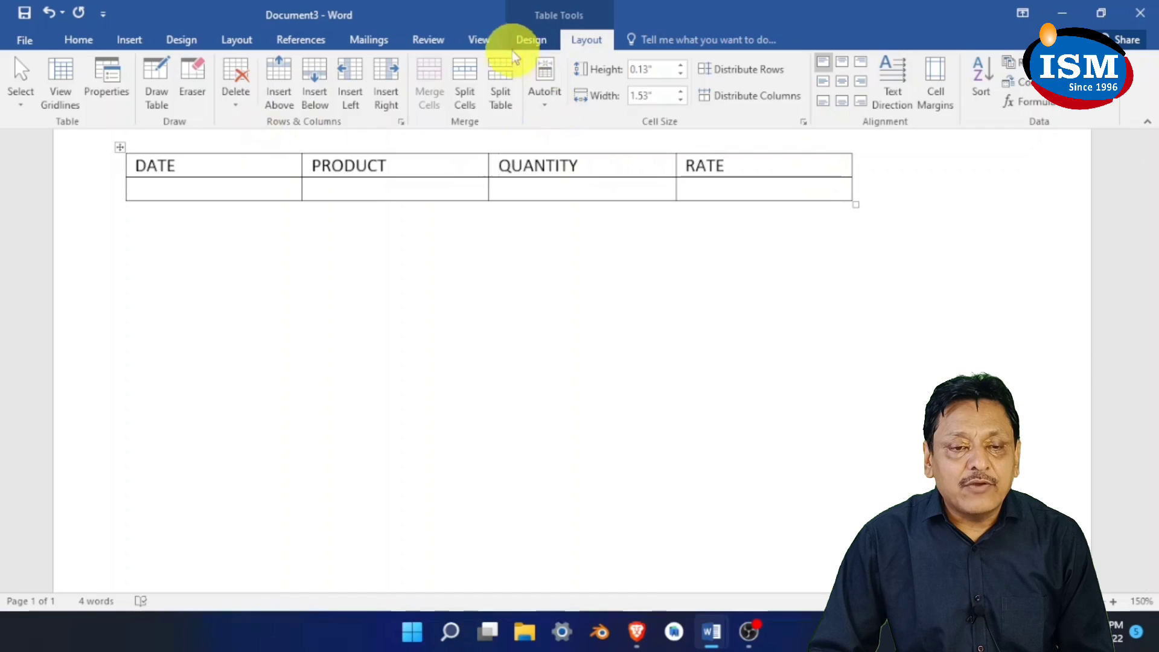
# Show the ruler and use it to narrow the QUANTITY column to about 1 inch and the PRODUCT column to about 1.2 inches
pyautogui.click(480, 41)
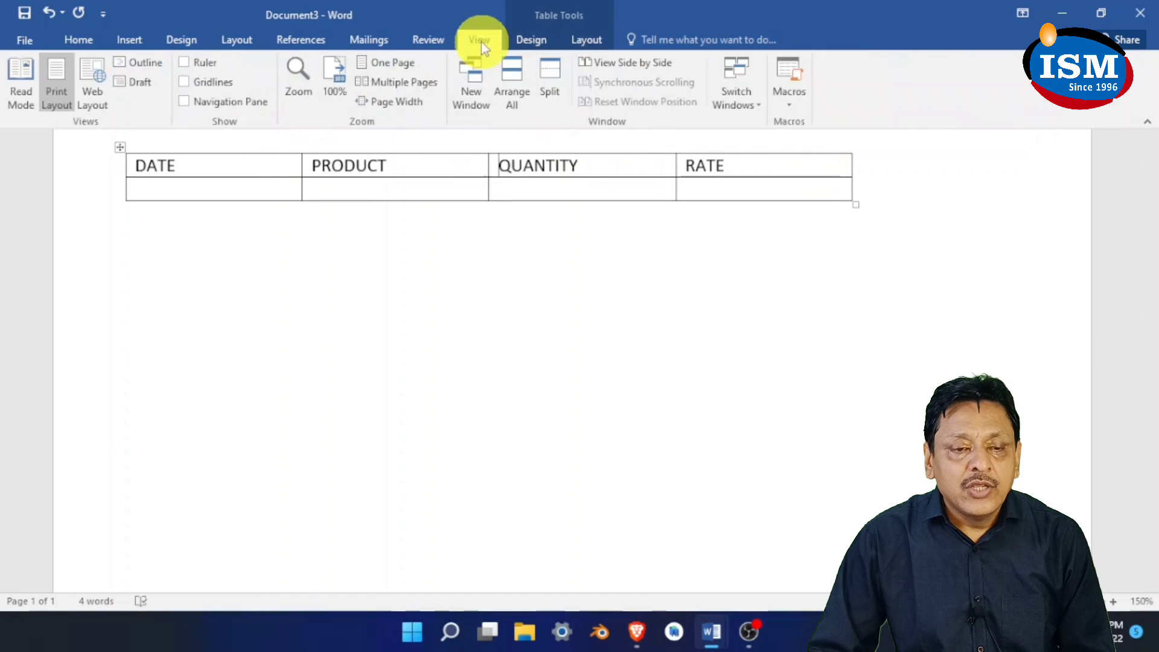
pyautogui.click(189, 63)
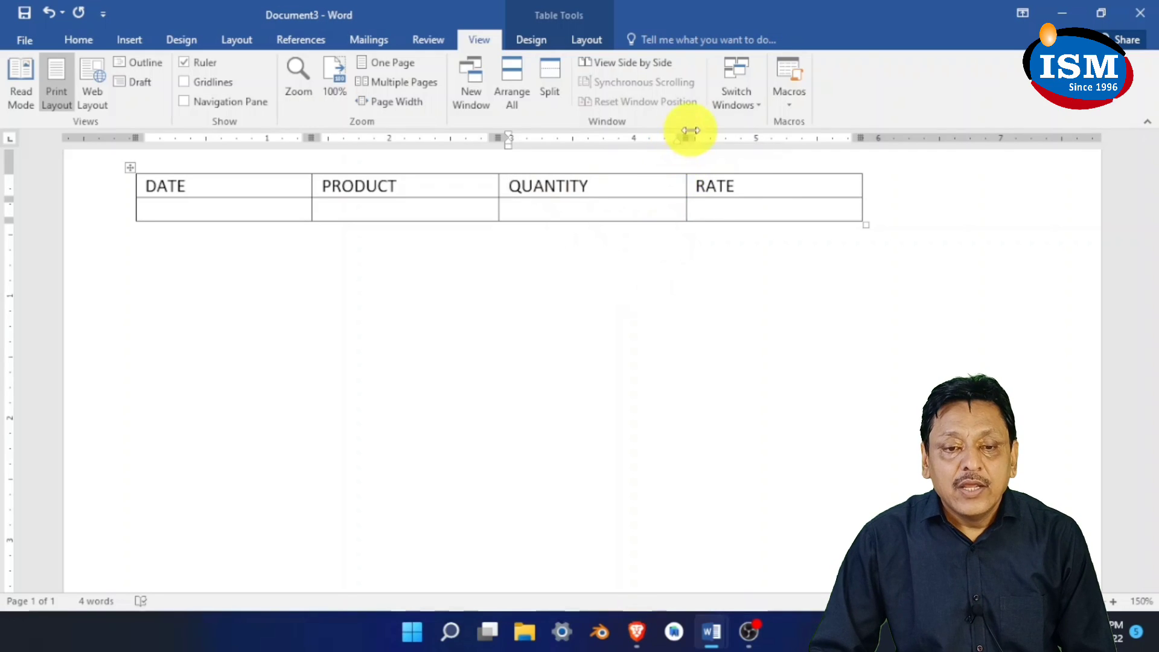
pyautogui.moveTo(687, 138); pyautogui.dragTo(617, 139)
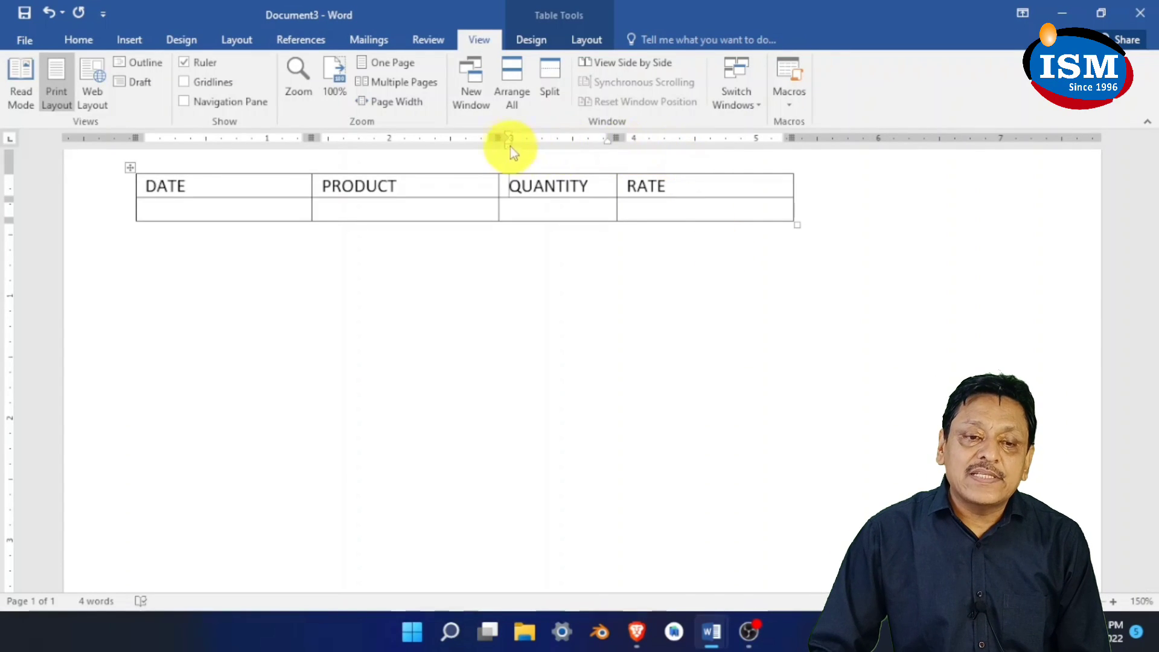
pyautogui.moveTo(492, 135); pyautogui.dragTo(455, 135)
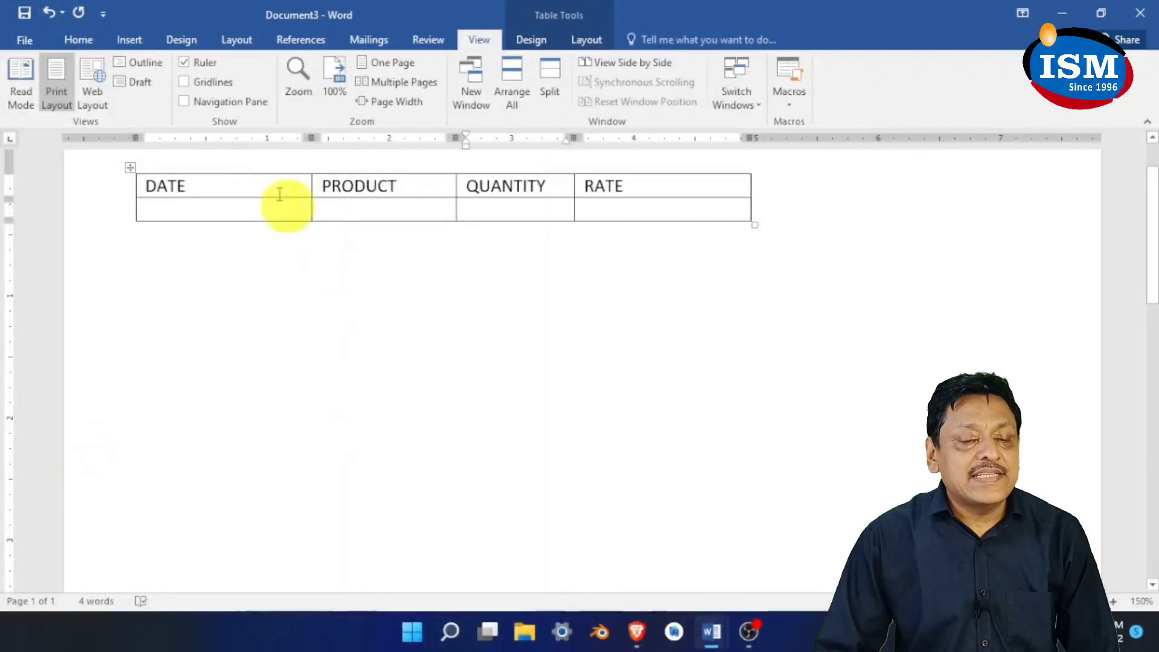
# Delete the whole DATE, PRODUCT, QUANTITY and RATE table from the document
pyautogui.click(129, 40)
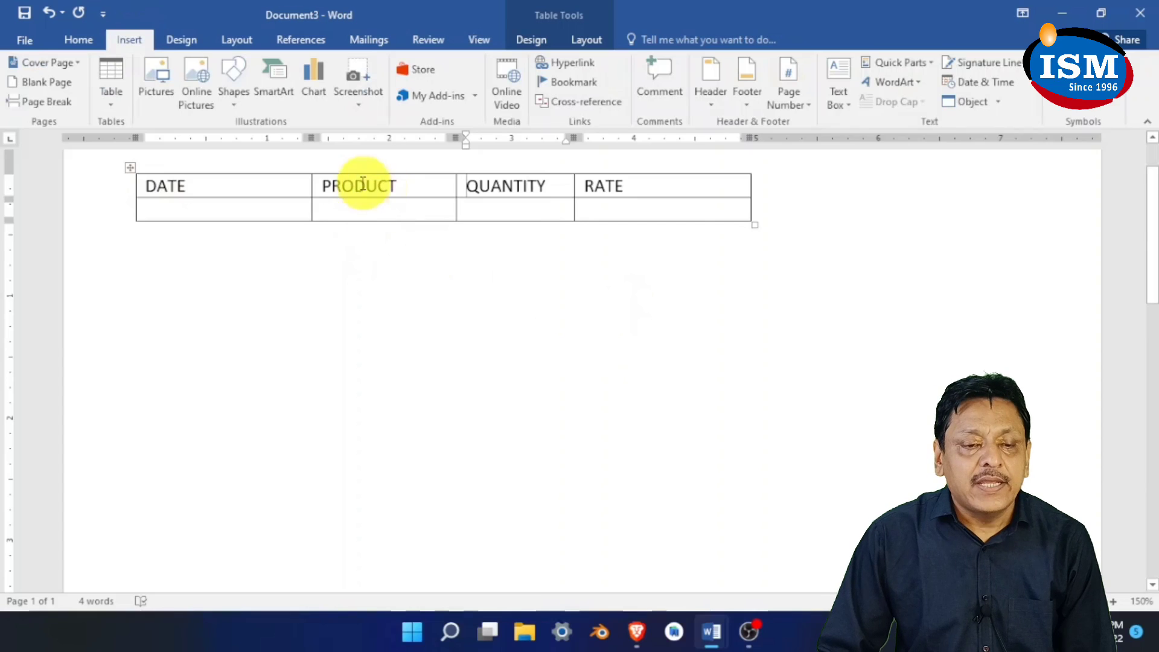
pyautogui.click(257, 188)
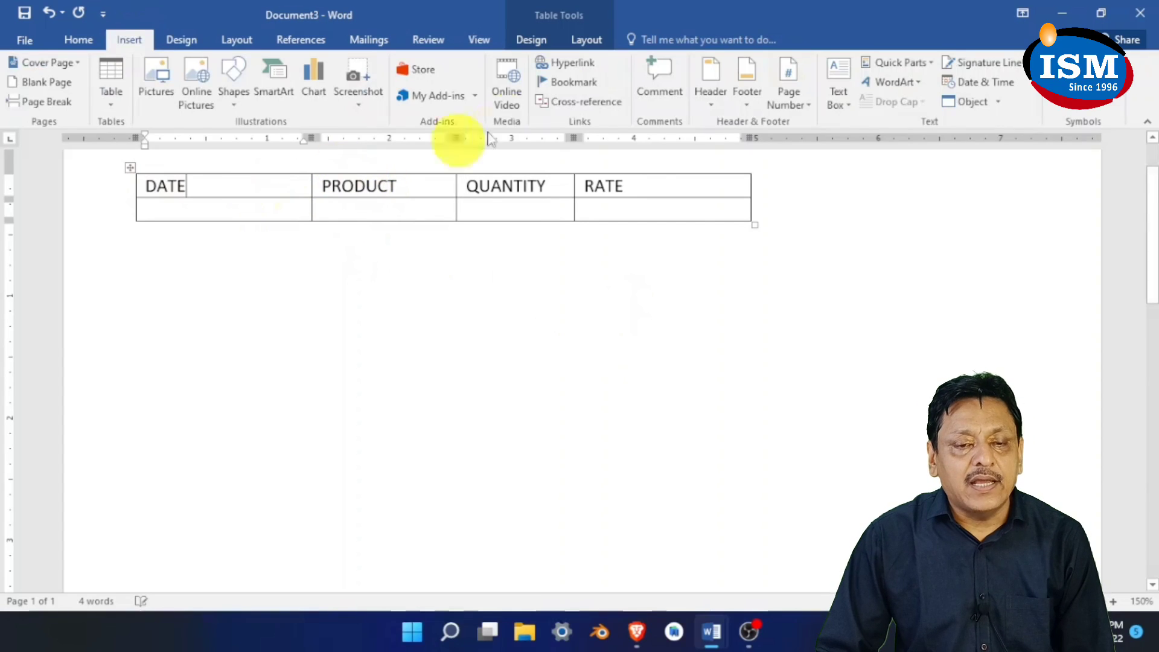
pyautogui.click(587, 40)
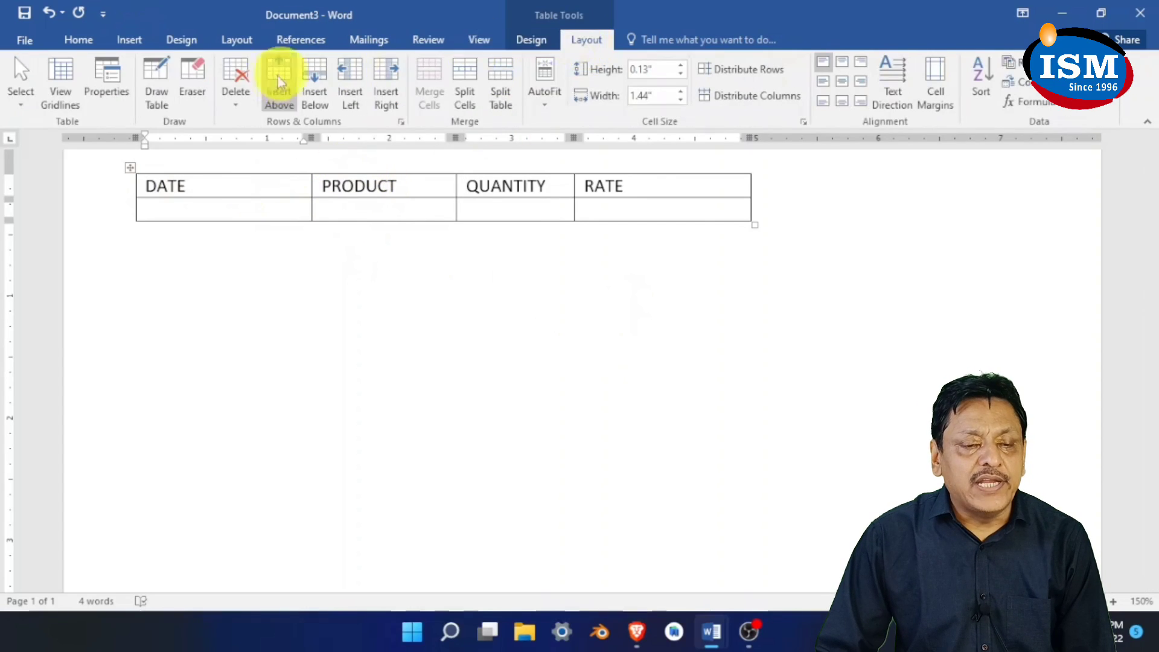
pyautogui.click(236, 99)
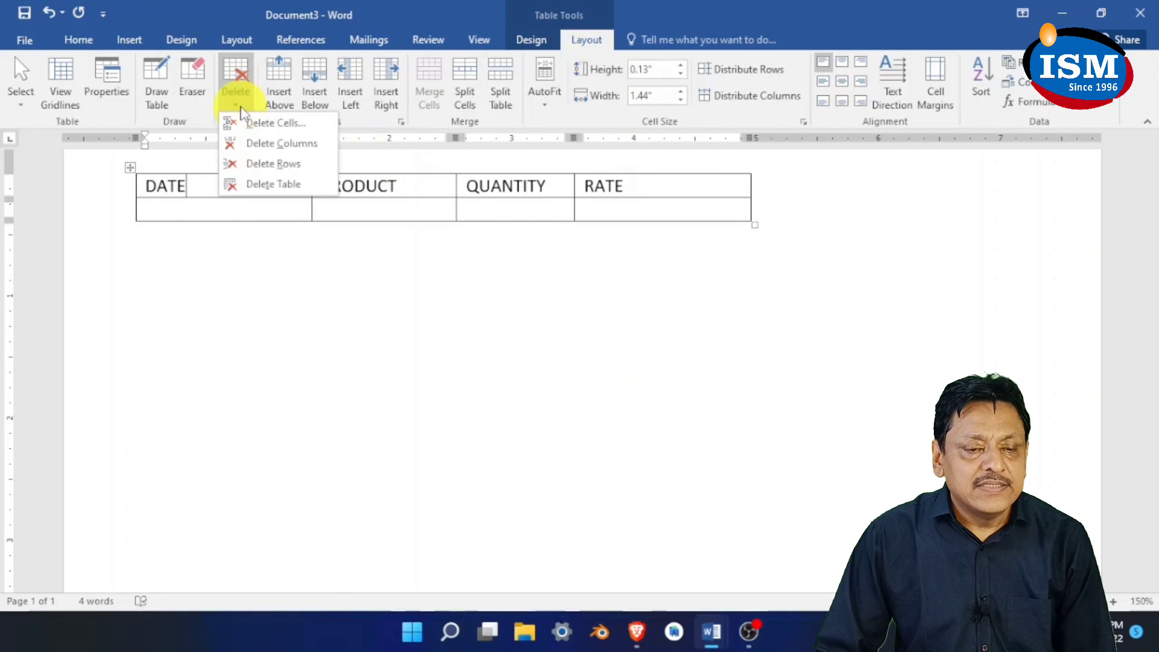
pyautogui.click(303, 190)
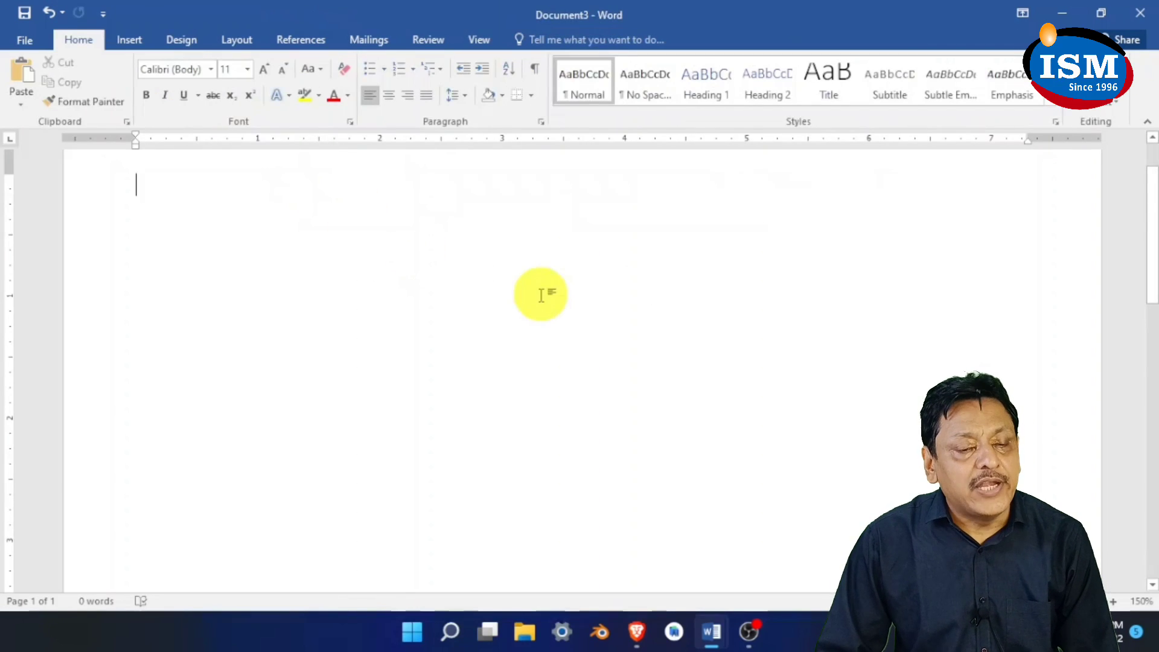
pyautogui.click(127, 39)
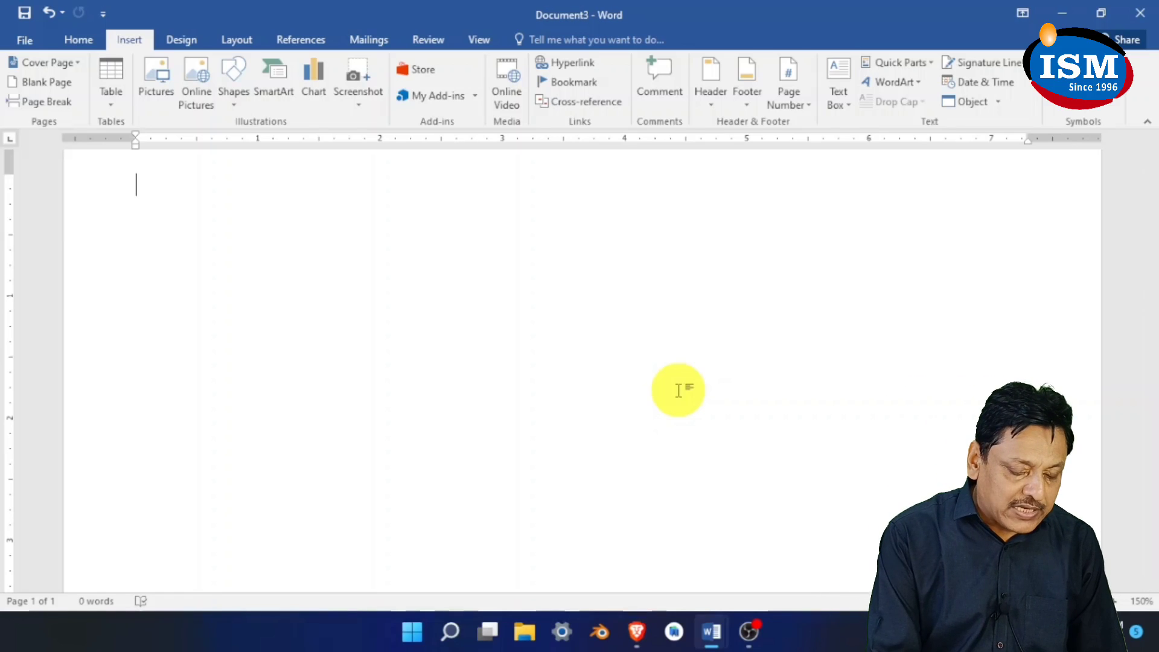
# Generate random sample paragraphs in the document and add an empty line after the paragraph about headers and cover pages
pyautogui.write('=RA')
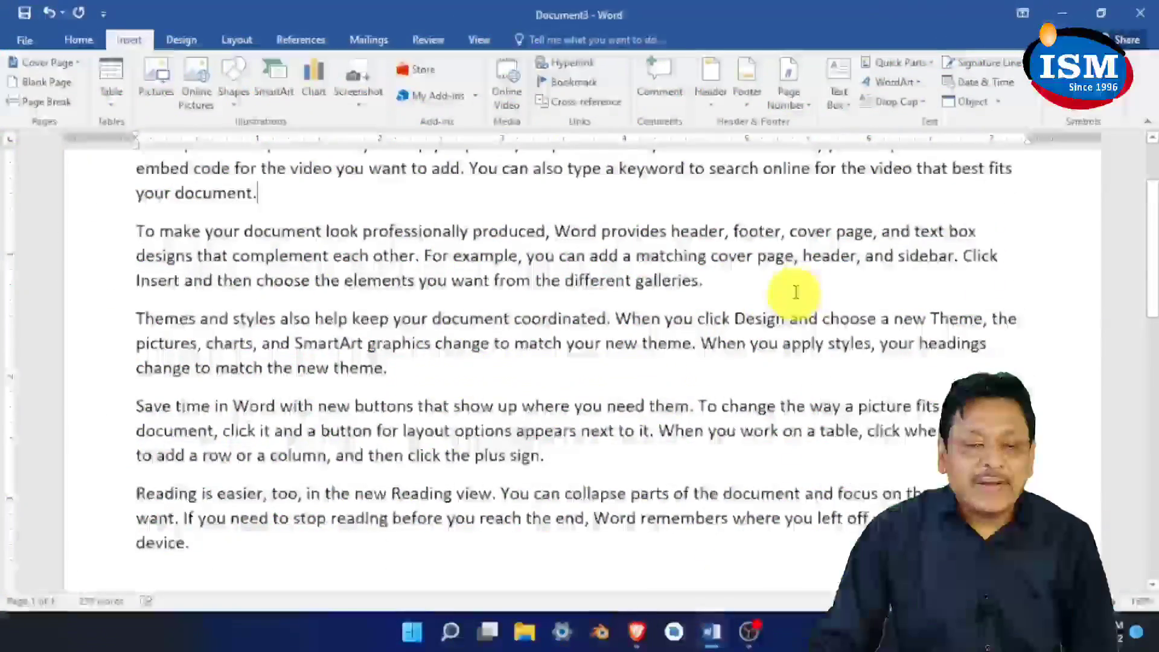
pyautogui.click(751, 278)
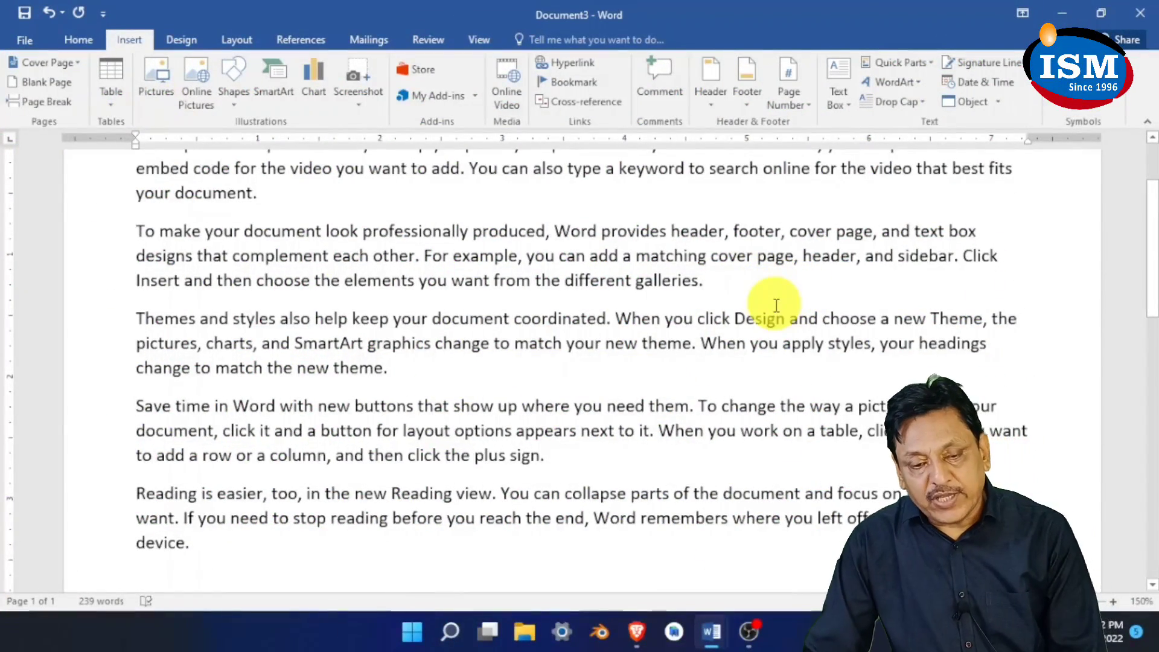
pyautogui.press('Return')
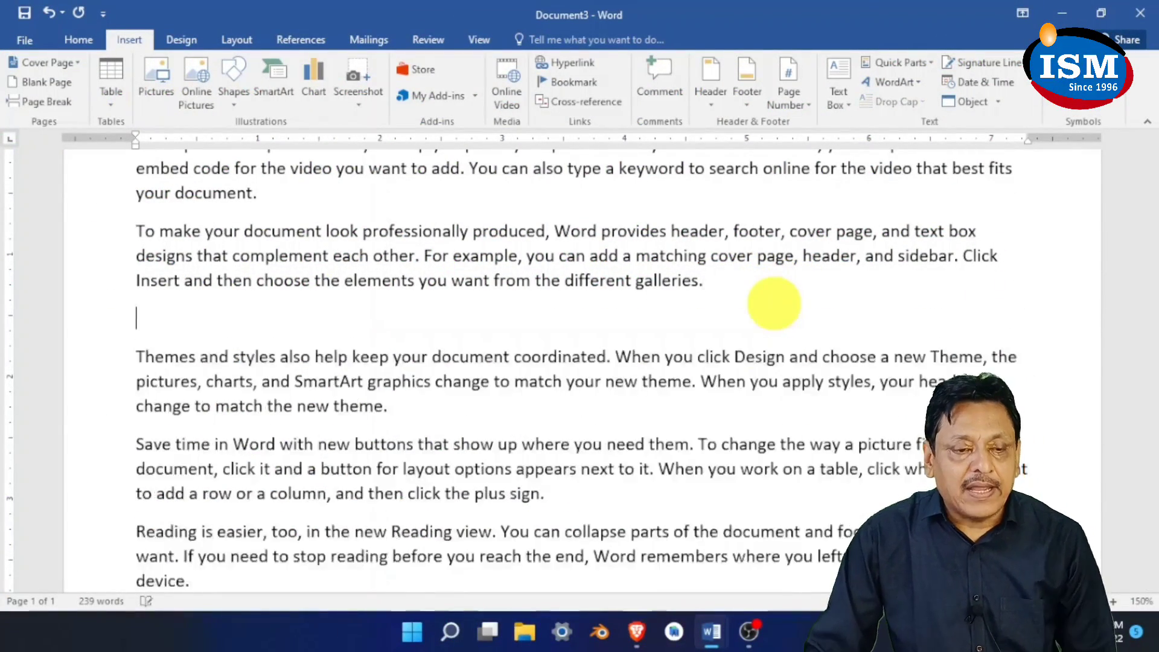
# Insert the purple sunburst picture from the Extra Stuff folder on the empty line
pyautogui.click(159, 90)
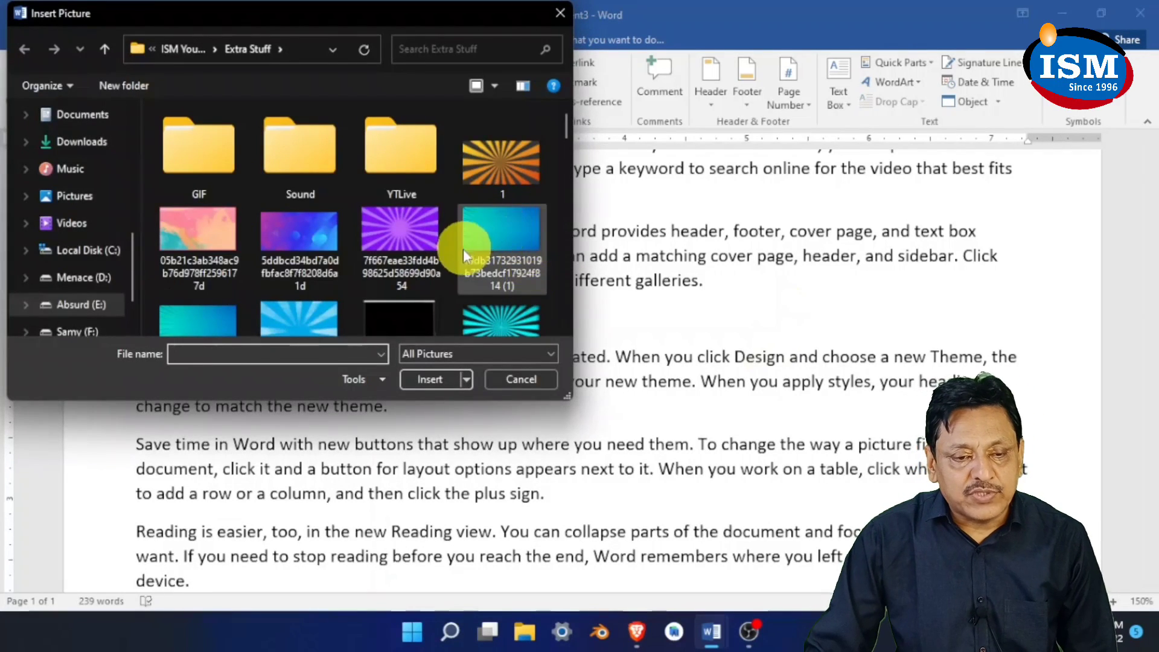
pyautogui.click(420, 238)
pyautogui.click(426, 377)
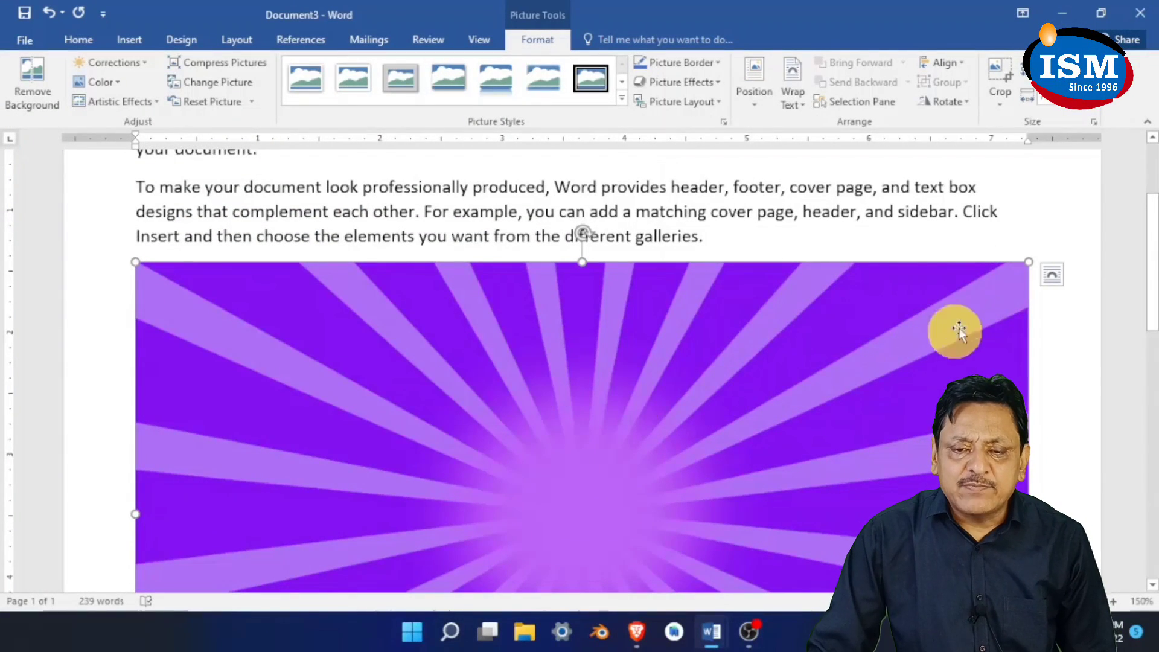
# Shrink the sunburst picture proportionally, and narrow it to about 1 inch wide
pyautogui.moveTo(963, 302); pyautogui.dragTo(332, 479)
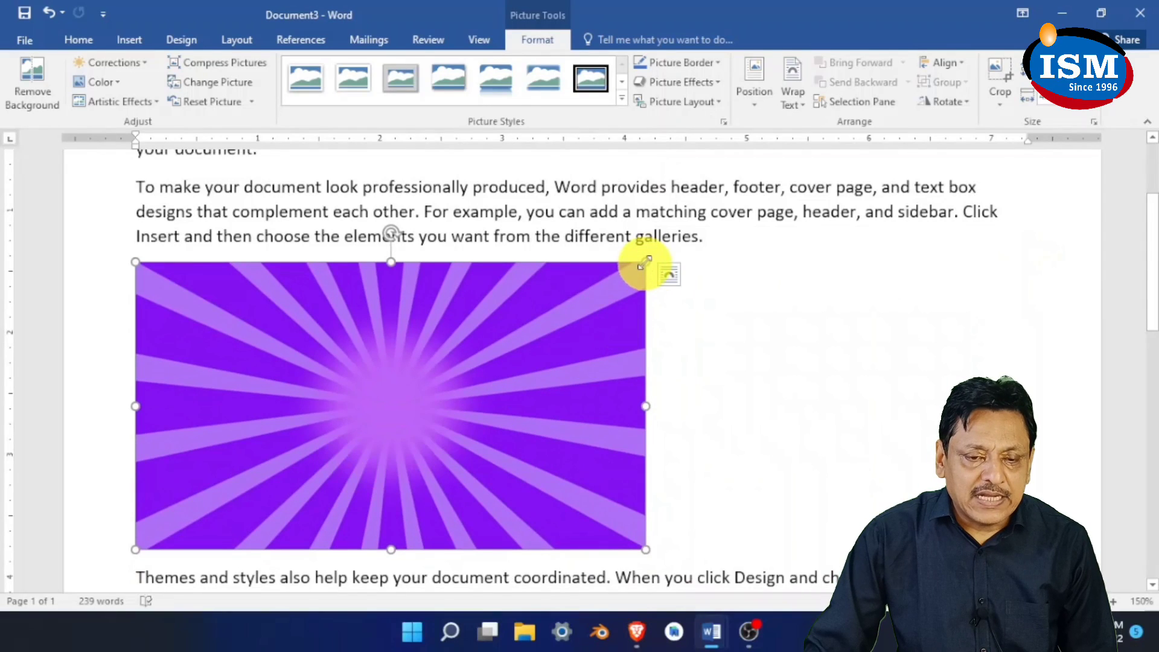
pyautogui.moveTo(644, 261); pyautogui.dragTo(344, 404)
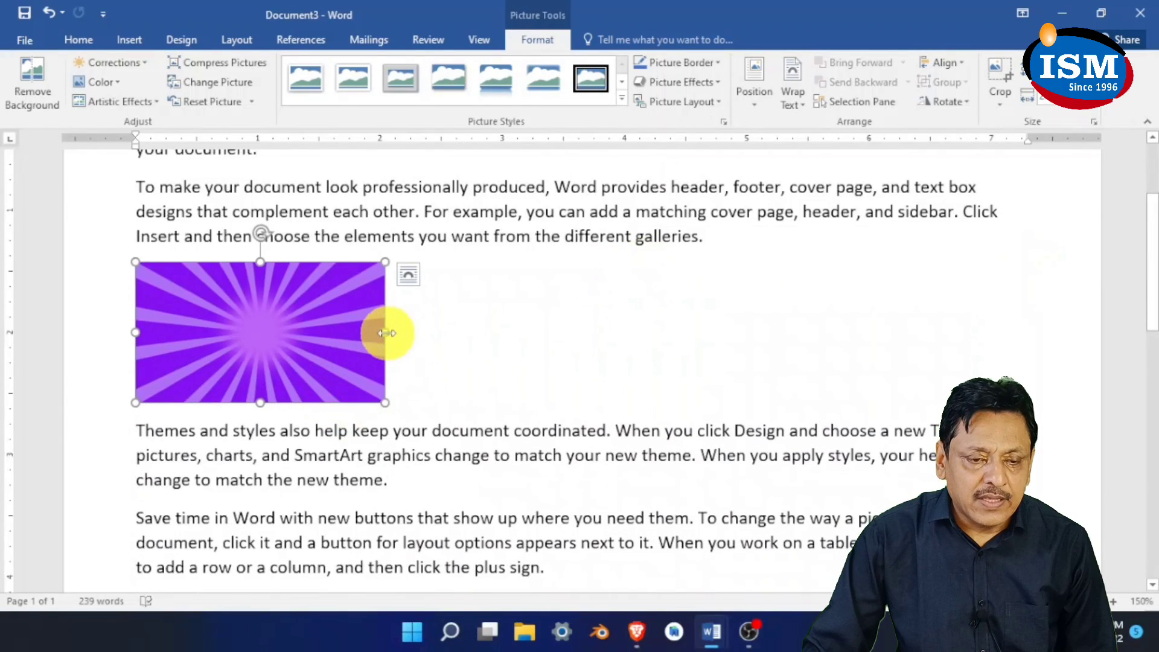
pyautogui.moveTo(385, 332); pyautogui.dragTo(260, 338)
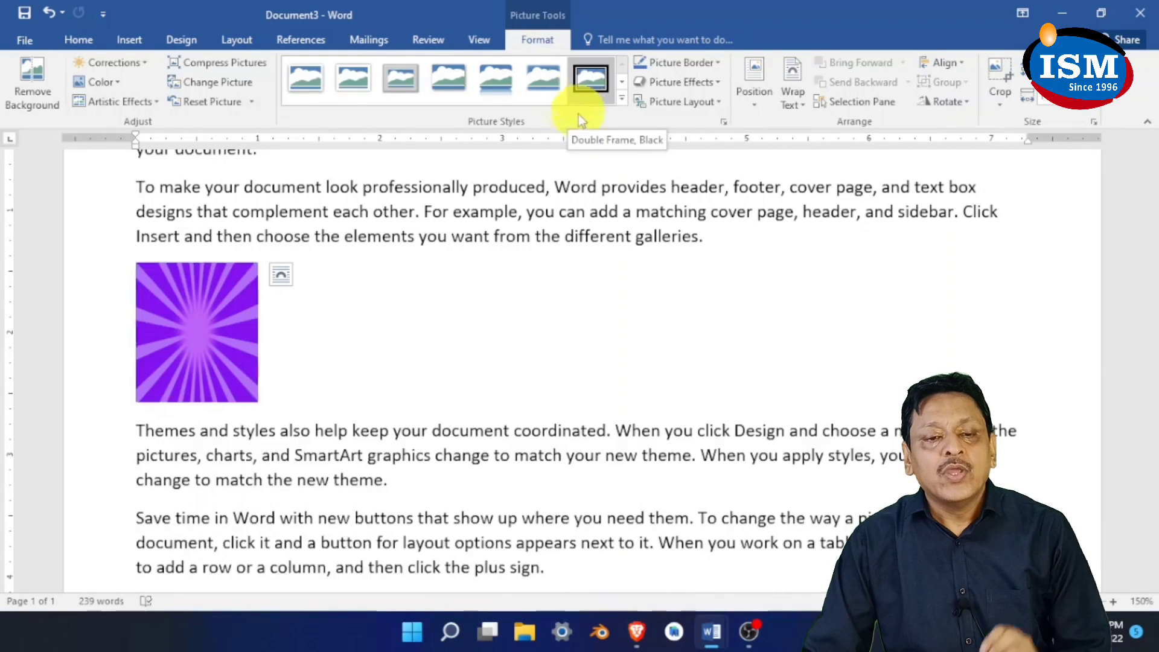
# Position the picture at the middle left of the page with text wrapping
pyautogui.click(755, 109)
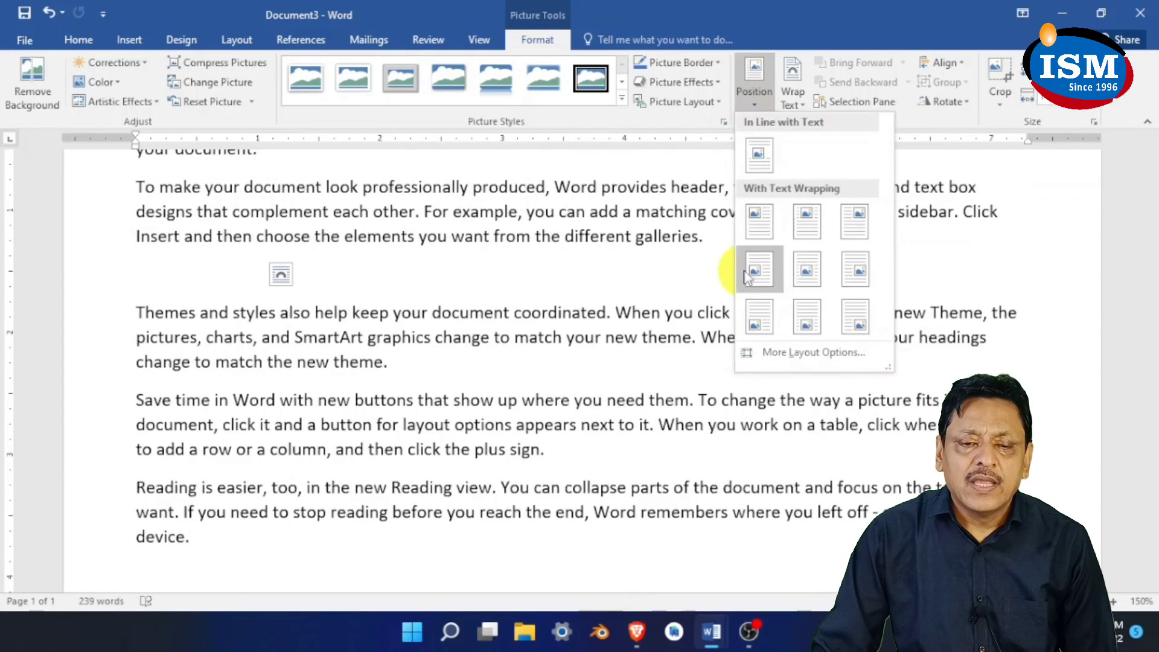
pyautogui.click(762, 270)
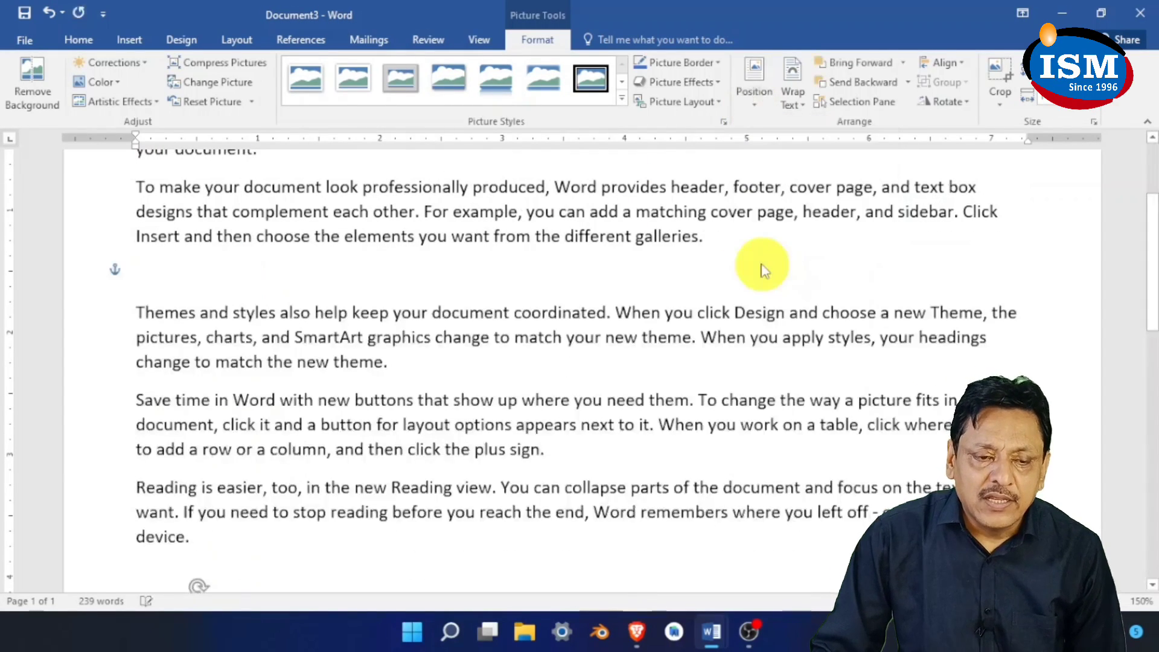
pyautogui.scroll(2, 755, 352)
pyautogui.scroll(-3, 755, 352)
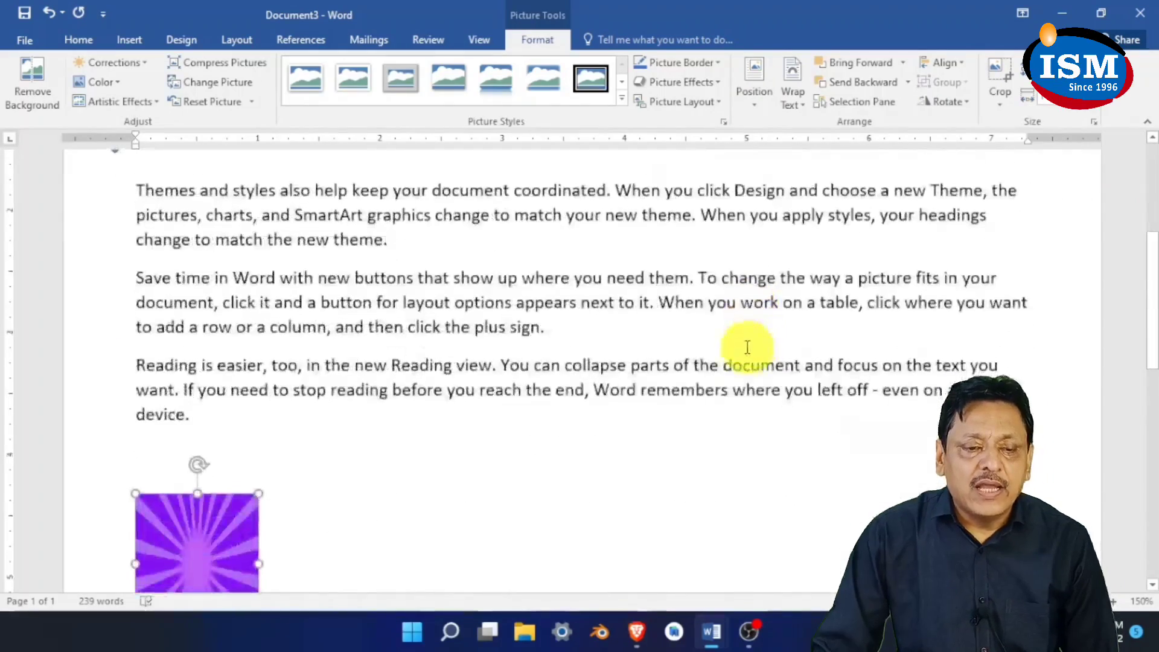
# Move the picture up into the middle of the first two paragraphs so the text wraps around both sides
pyautogui.moveTo(206, 543); pyautogui.dragTo(658, 241)
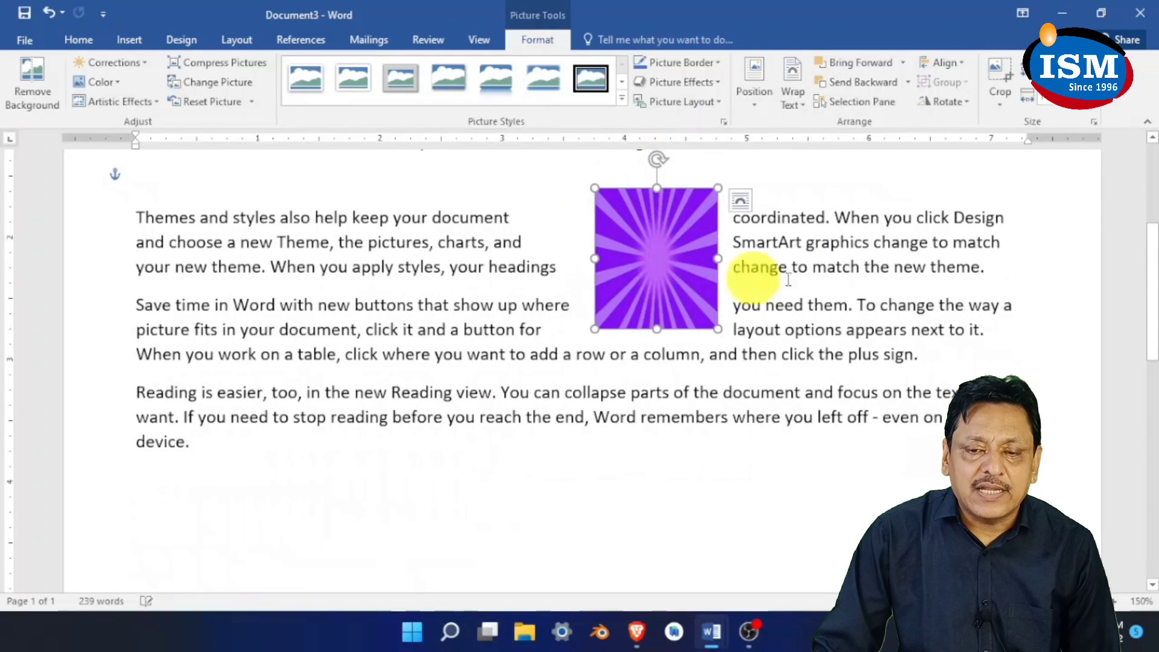
pyautogui.click(1152, 139)
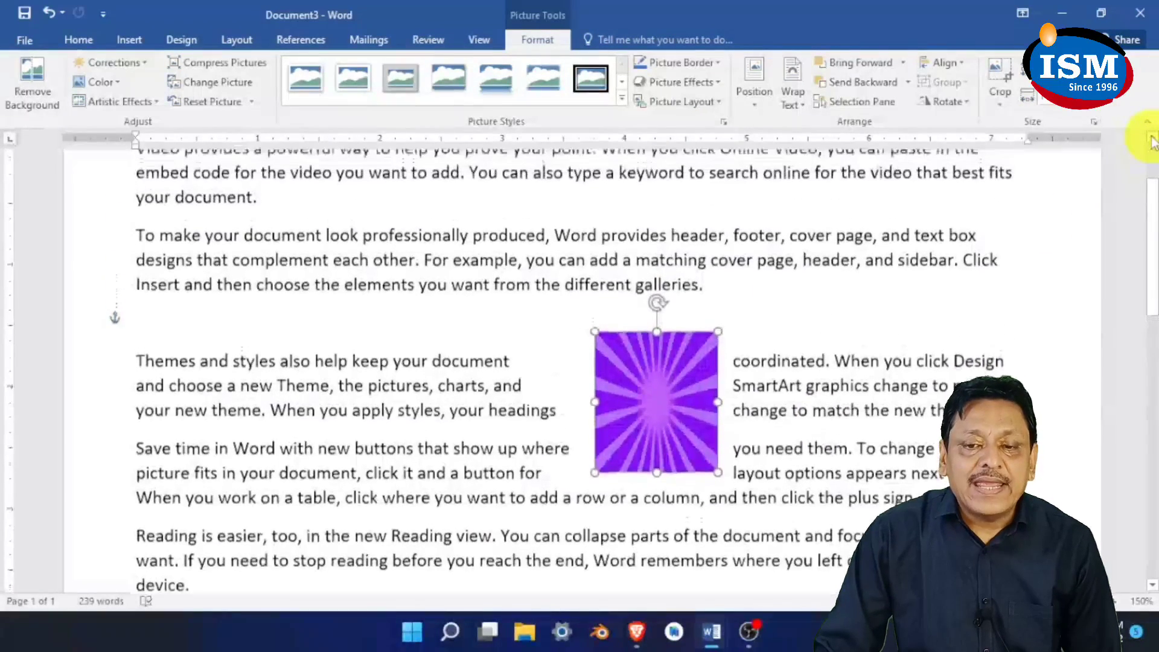
pyautogui.moveTo(644, 409); pyautogui.dragTo(512, 255)
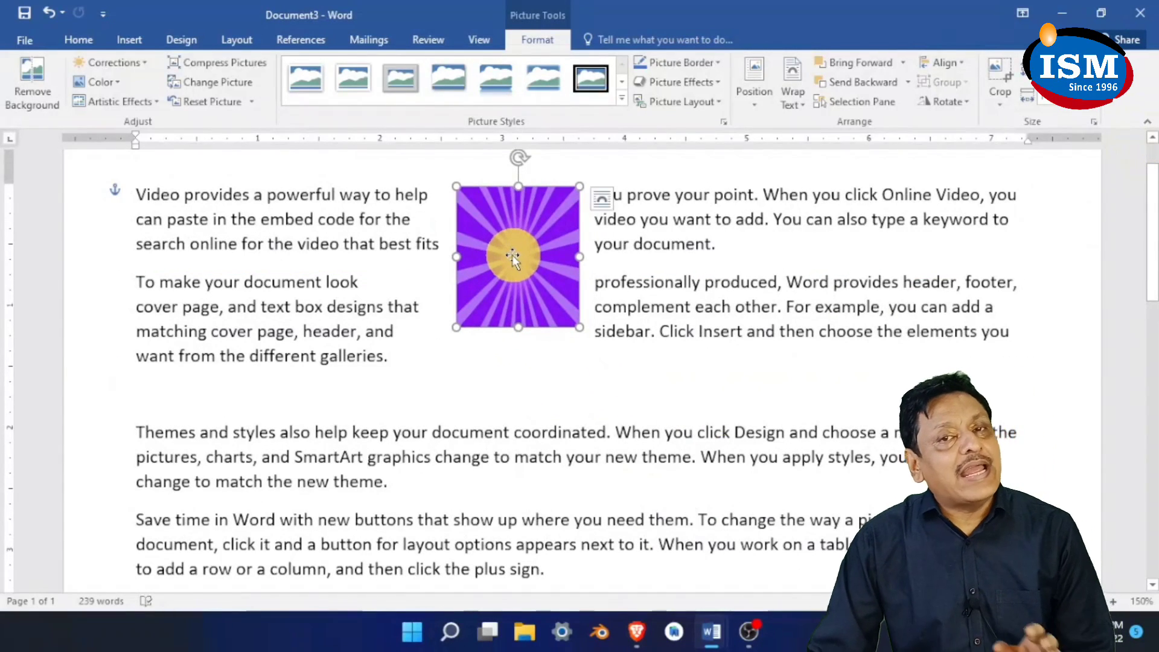
pyautogui.moveTo(511, 255); pyautogui.dragTo(602, 270)
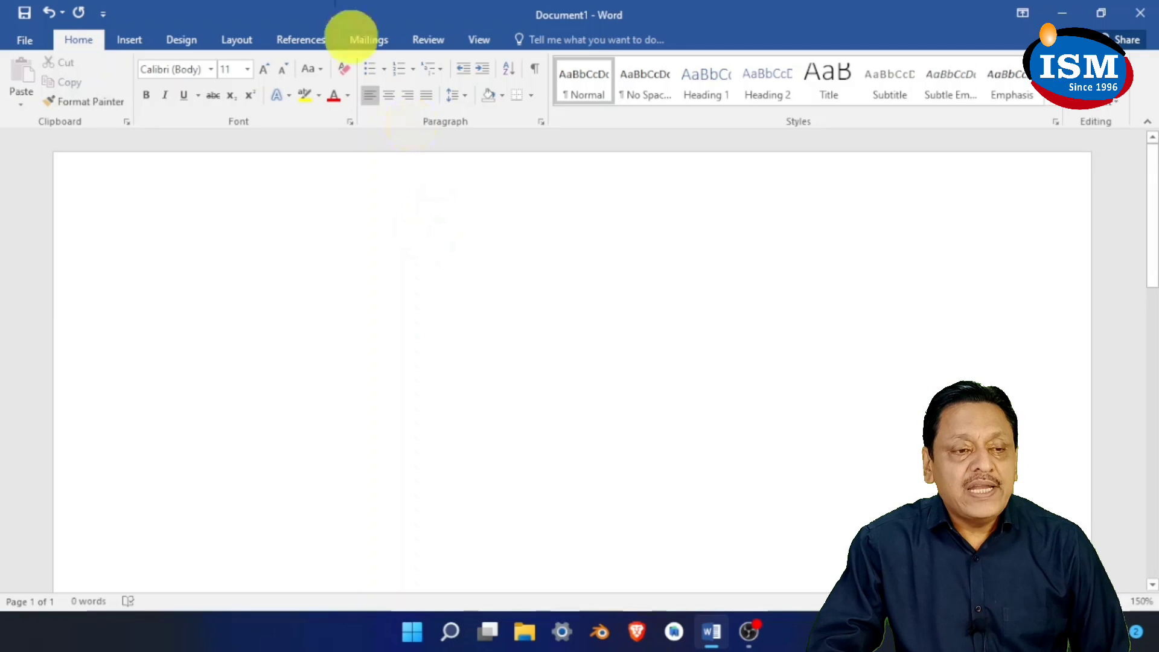
# Open the full symbol selection for the blank document and look through the Wingdings 2 characters
pyautogui.click(134, 43)
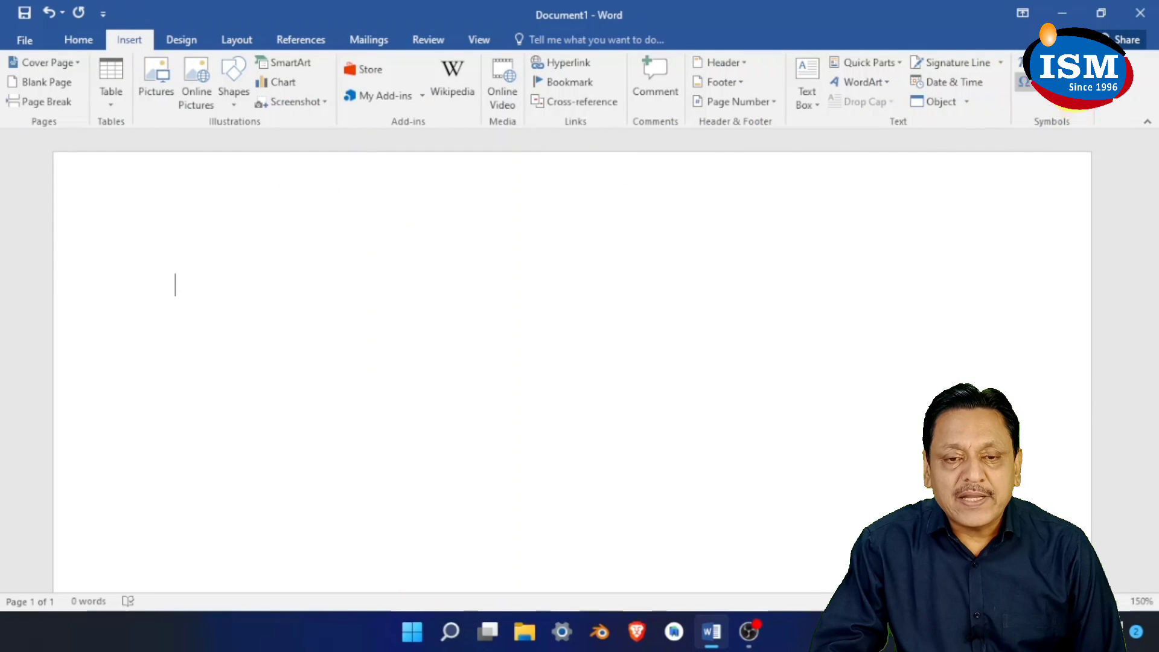
pyautogui.click(1027, 82)
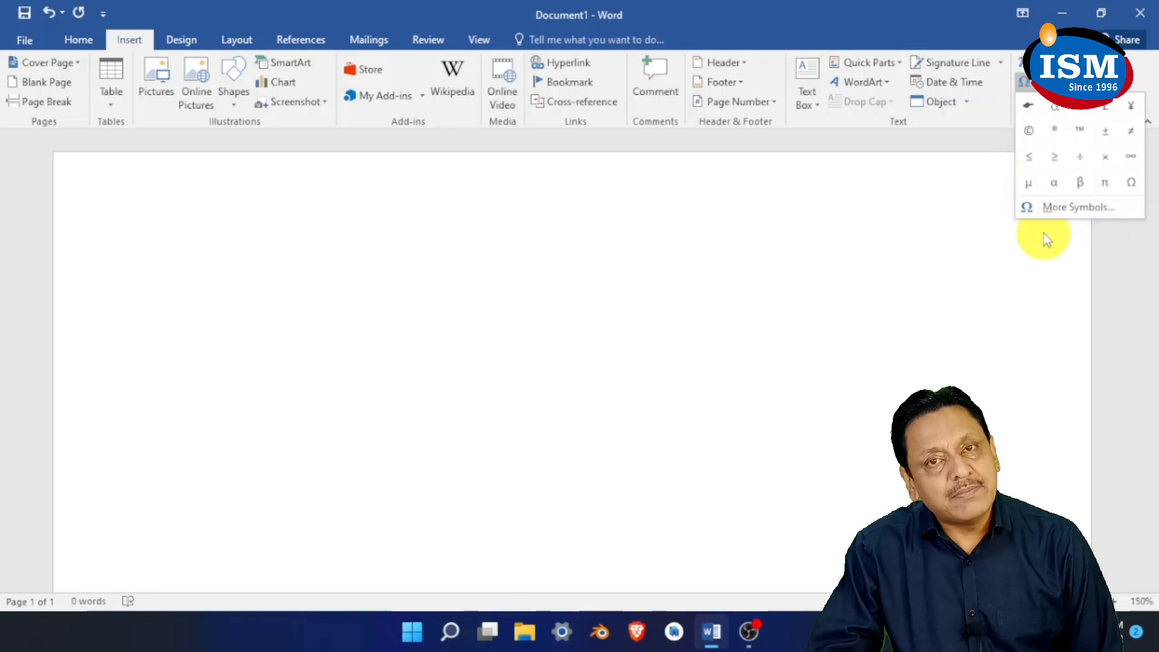
pyautogui.click(1076, 211)
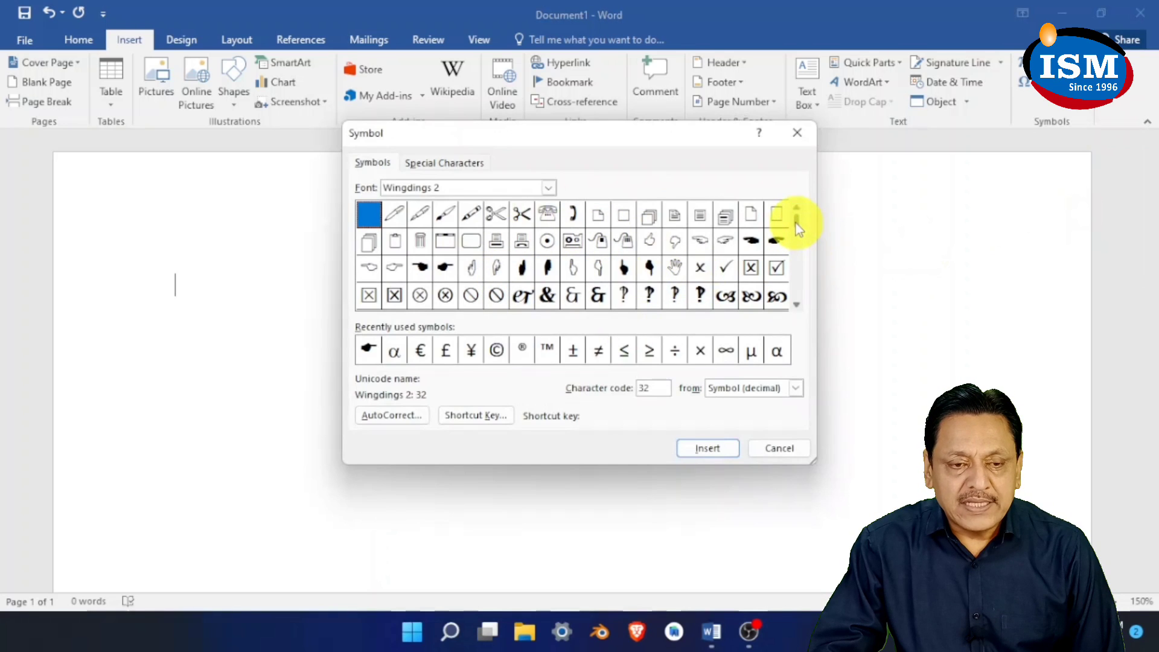
pyautogui.moveTo(794, 235)
pyautogui.mouseDown()
pyautogui.moveTo(796, 251)
pyautogui.moveTo(797, 228)
pyautogui.mouseUp()
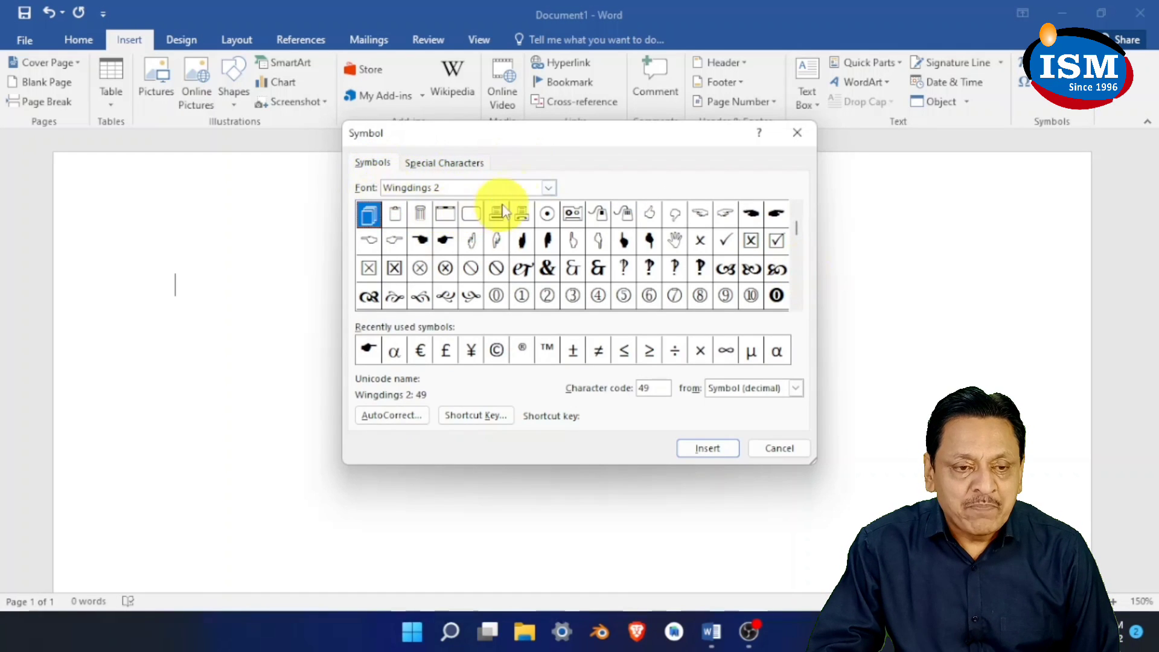
# Switch the symbol font to Symbol and look through its mathematical and Greek characters from the beginning
pyautogui.click(549, 190)
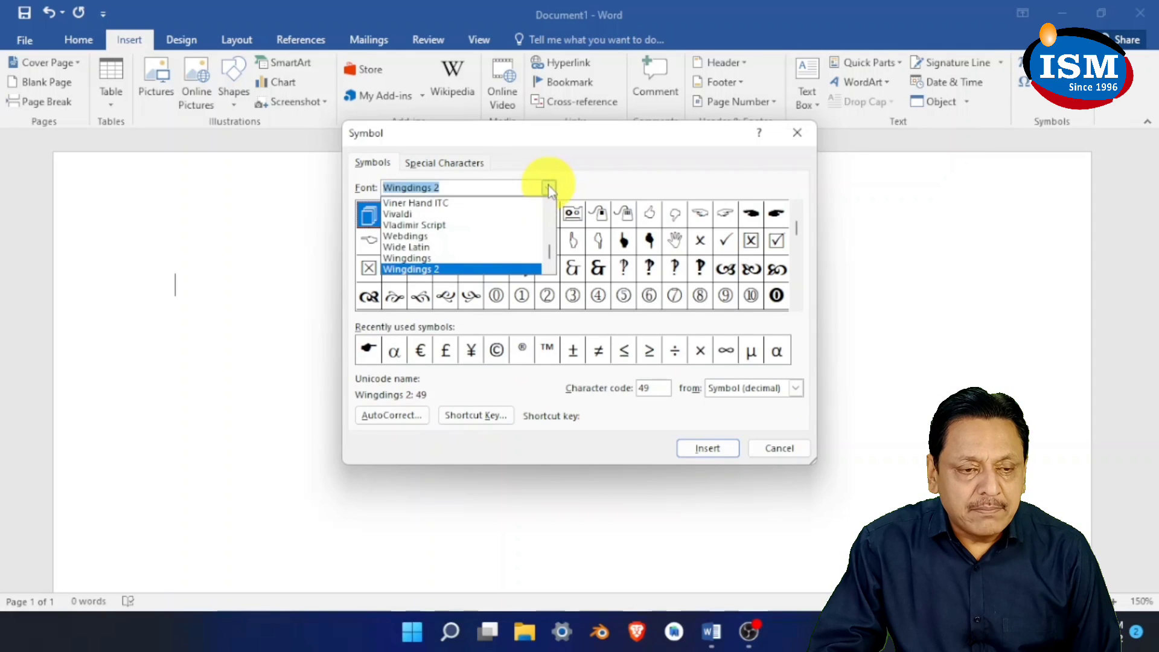
pyautogui.click(550, 208)
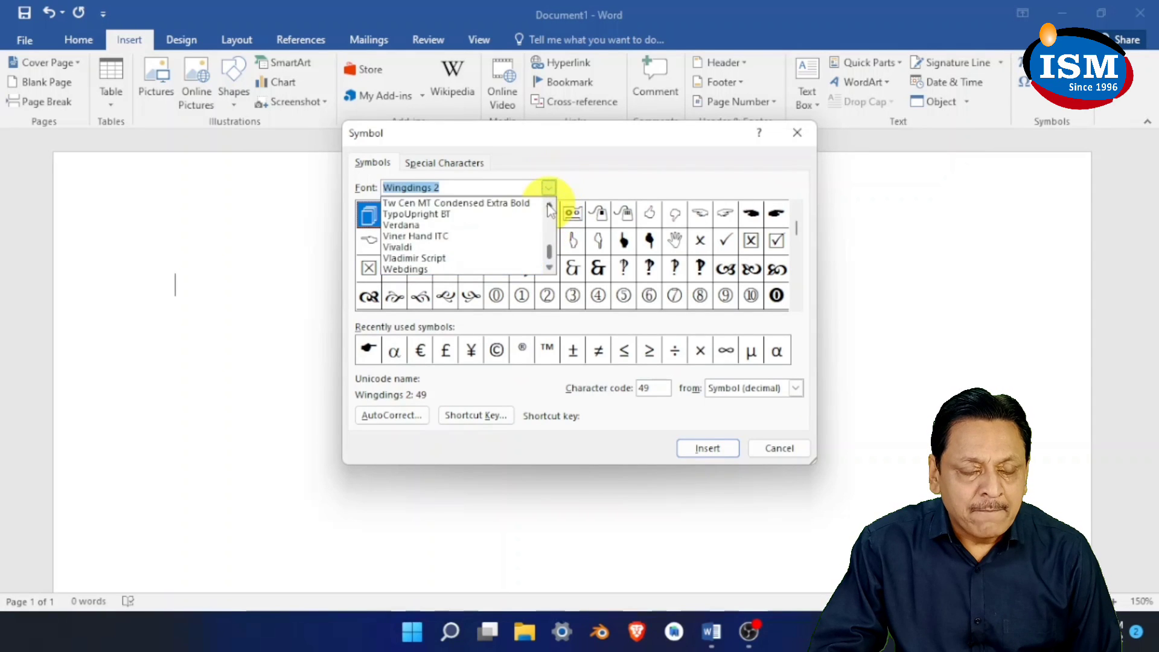
pyautogui.click(549, 208)
pyautogui.click(549, 208)
pyautogui.click(549, 208)
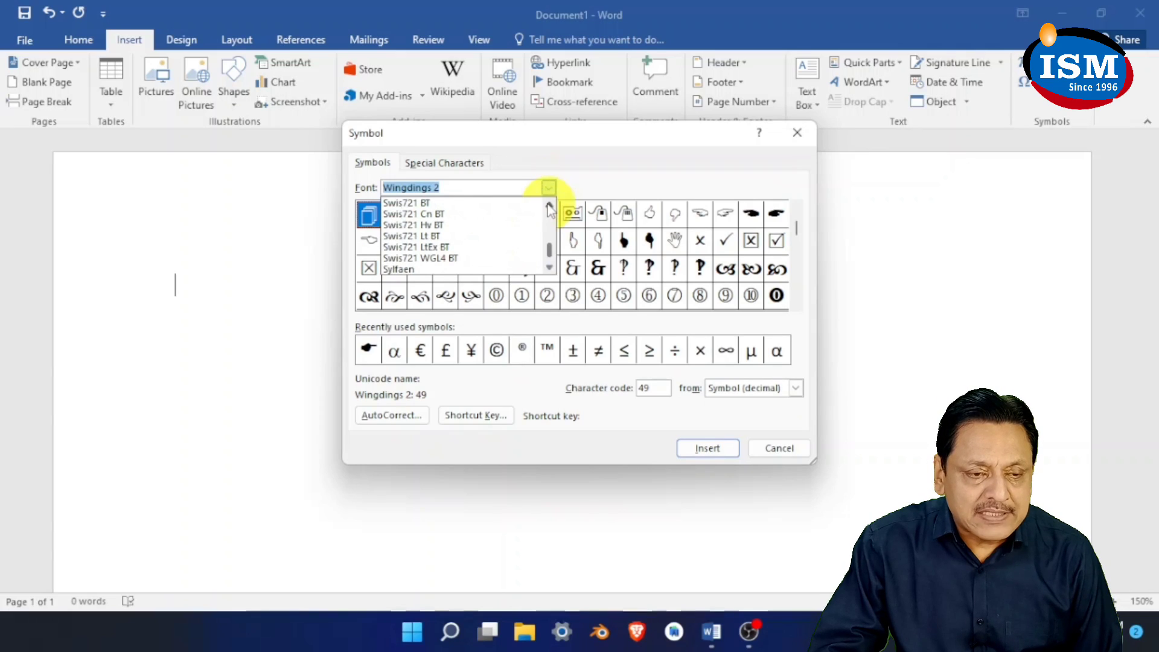
pyautogui.click(549, 208)
pyautogui.click(549, 208)
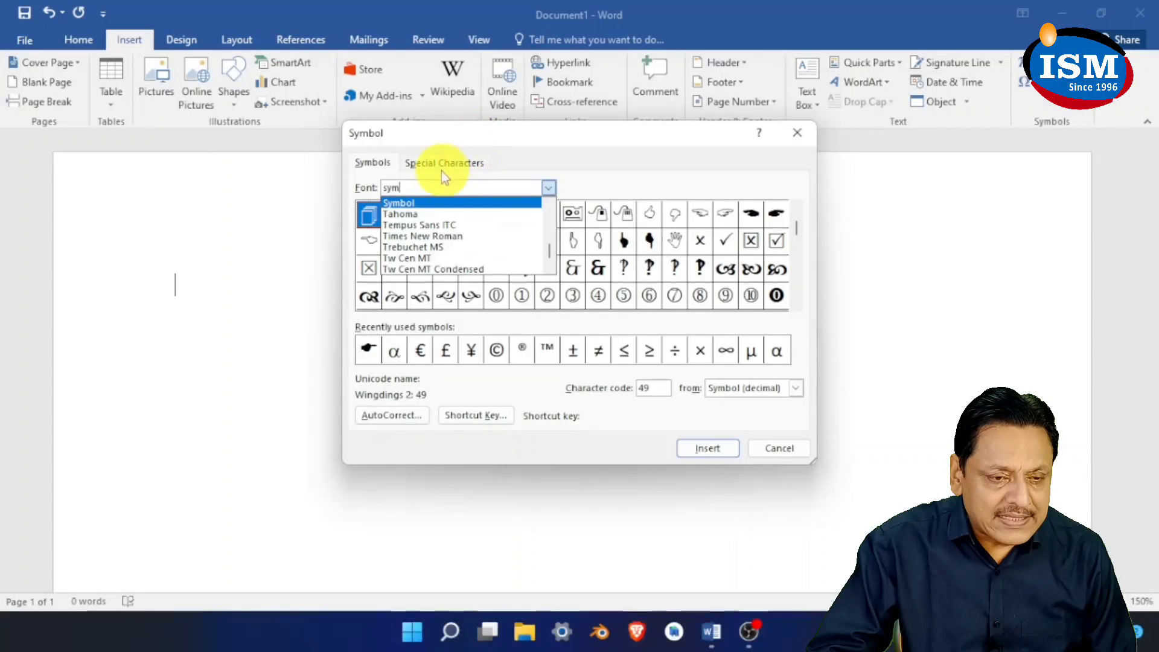
pyautogui.click(447, 205)
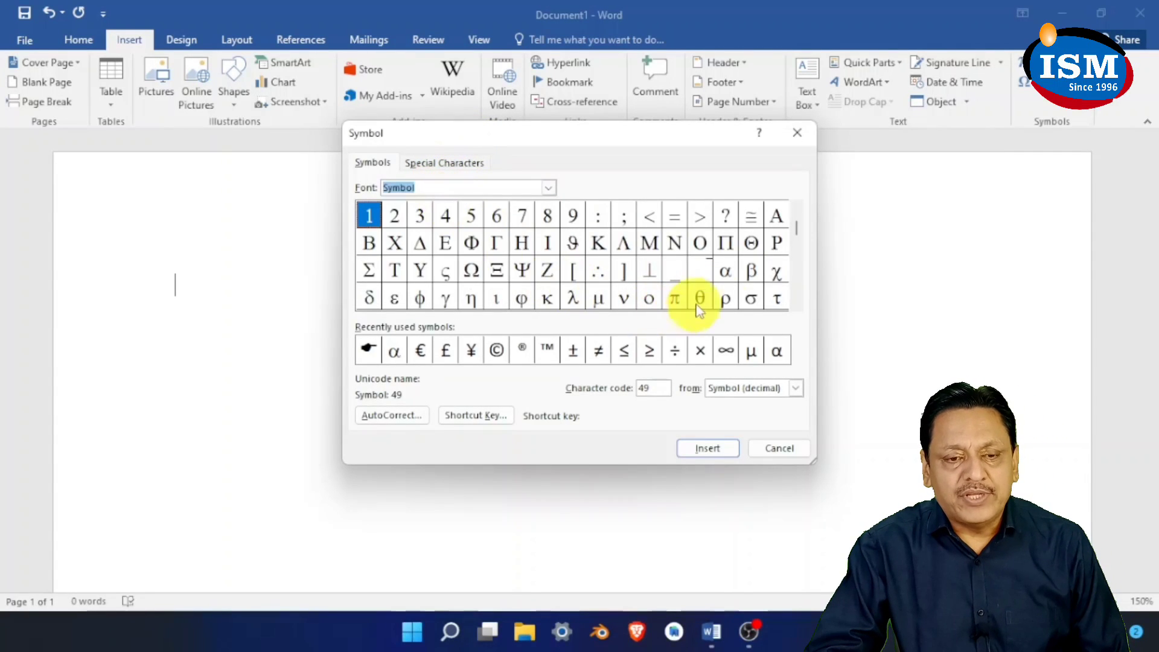
pyautogui.click(796, 213)
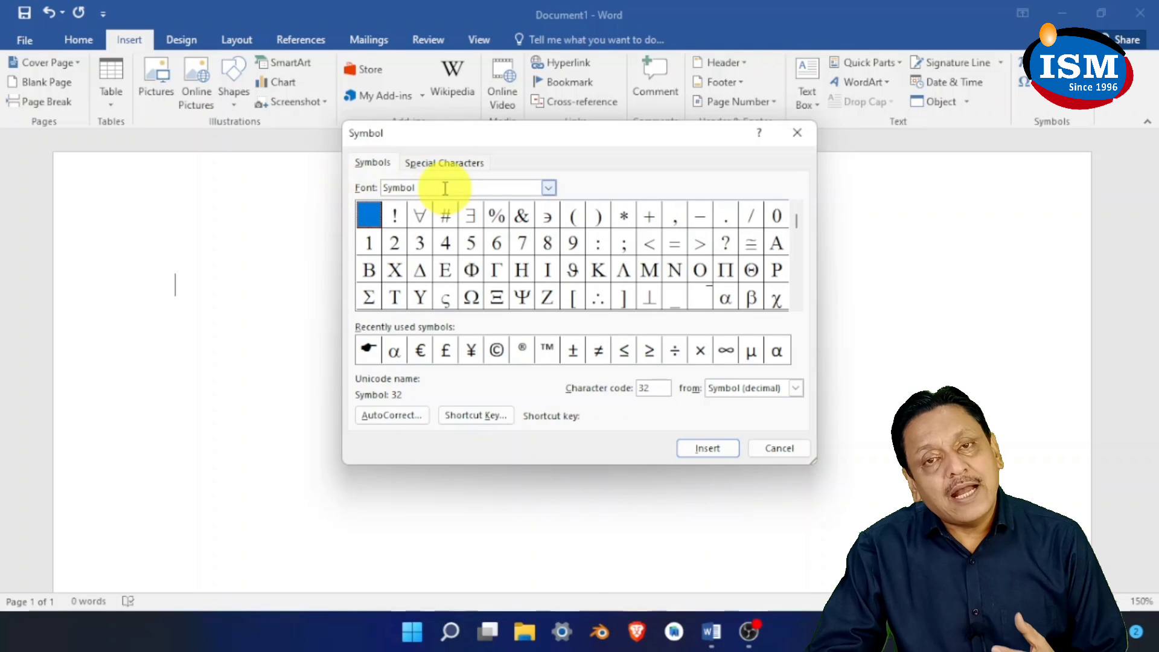
# Switch the symbol font to Wingdings 3 and look through its arrow characters
pyautogui.click(548, 188)
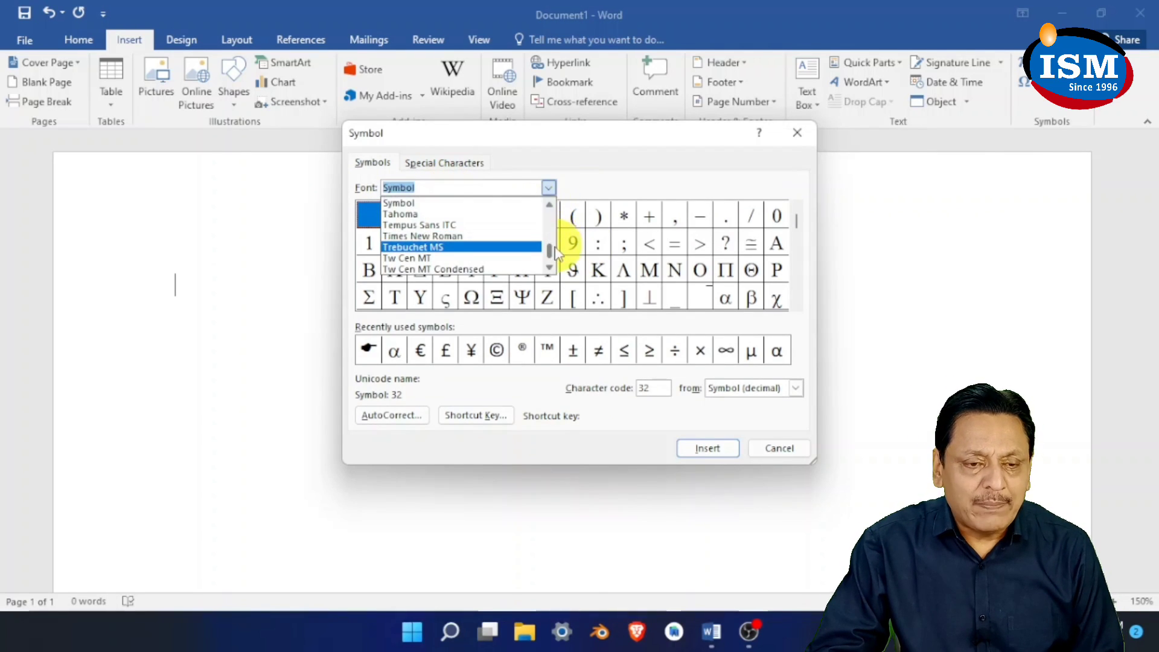
pyautogui.scroll(-5, 557, 244)
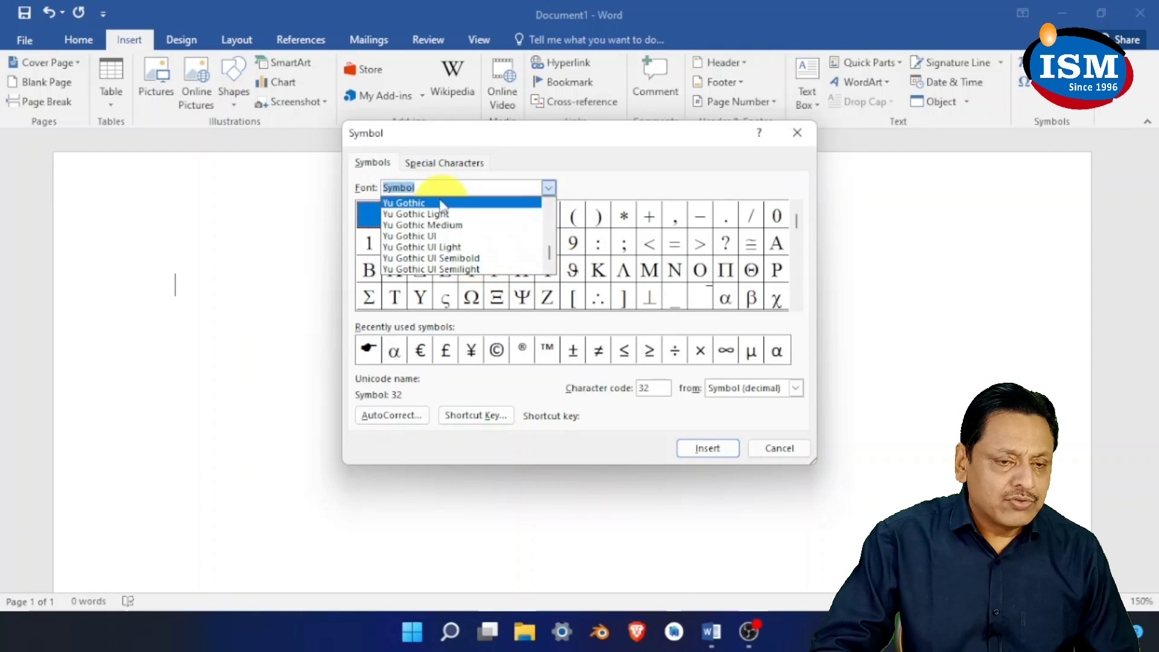
pyautogui.write('wing')
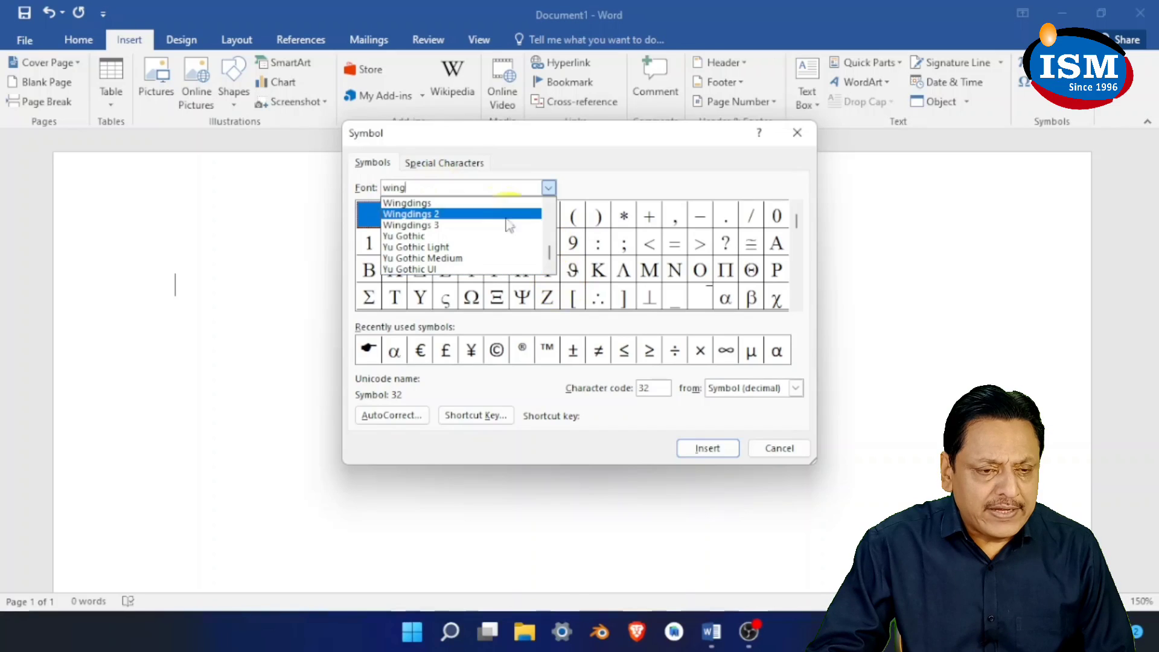
pyautogui.click(446, 226)
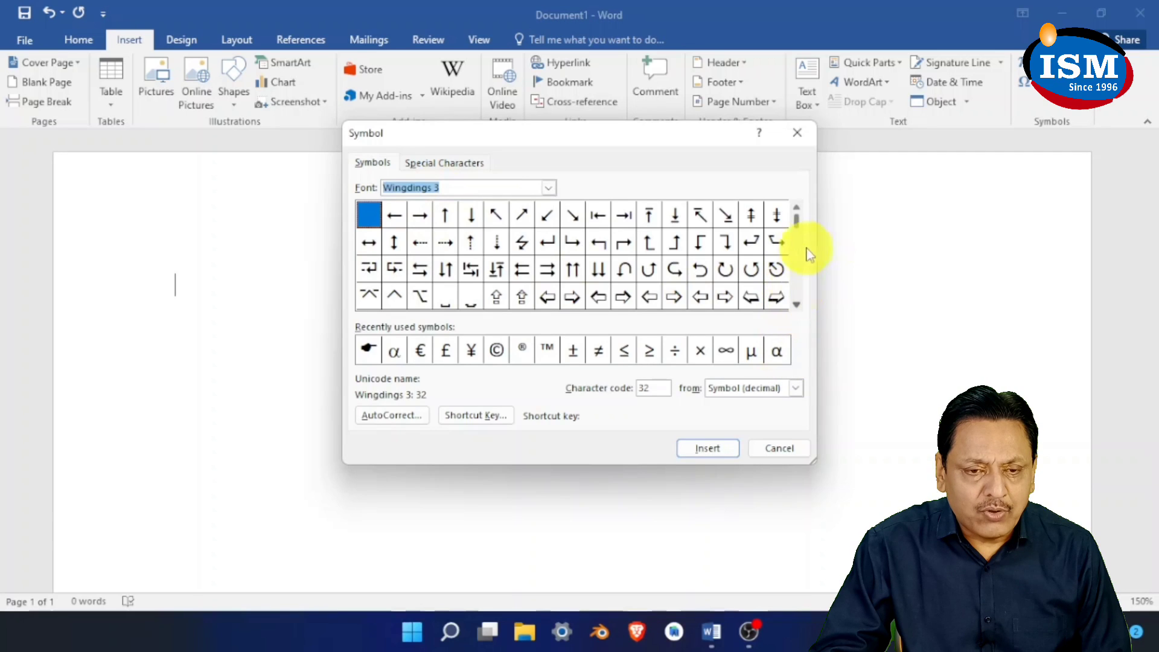
pyautogui.click(796, 307)
pyautogui.click(795, 307)
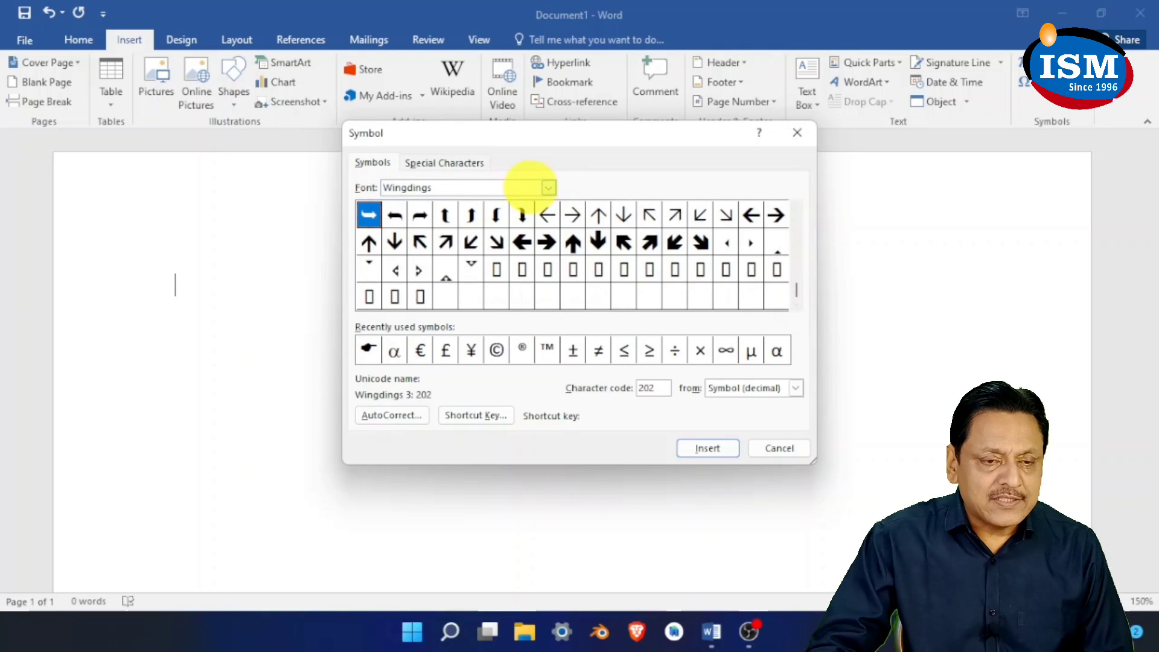
# Insert the black telephone symbol, character code 40, from the Wingdings font into the blank document
pyautogui.click(549, 188)
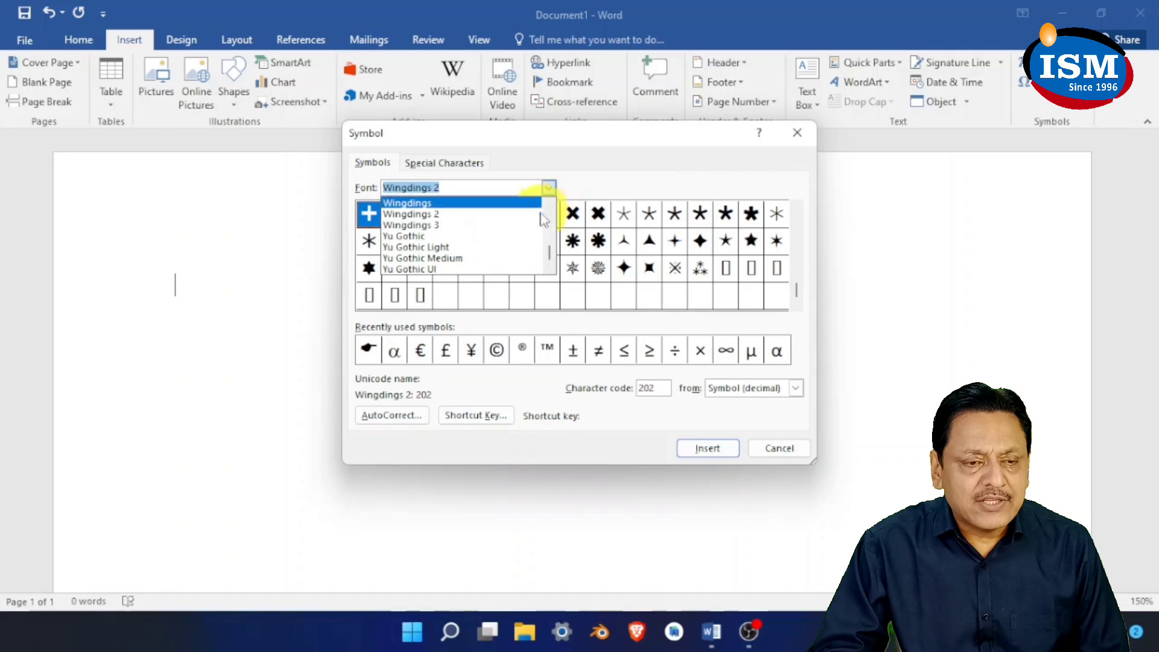
pyautogui.click(445, 206)
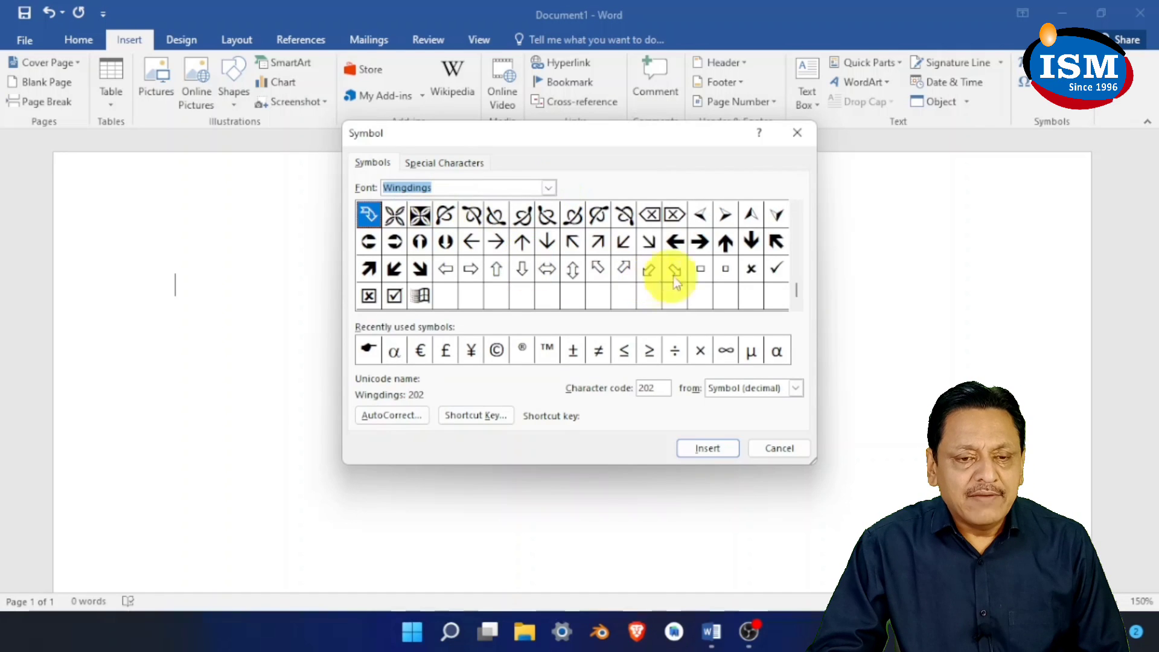
pyautogui.moveTo(804, 243); pyautogui.dragTo(799, 216)
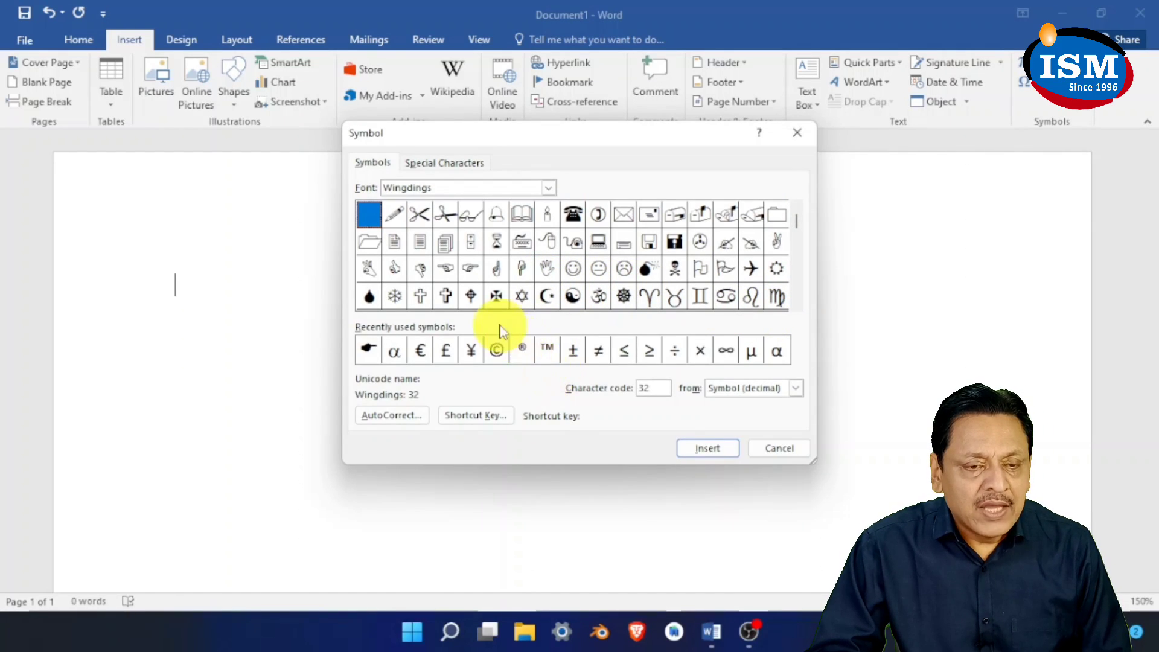
pyautogui.click(579, 217)
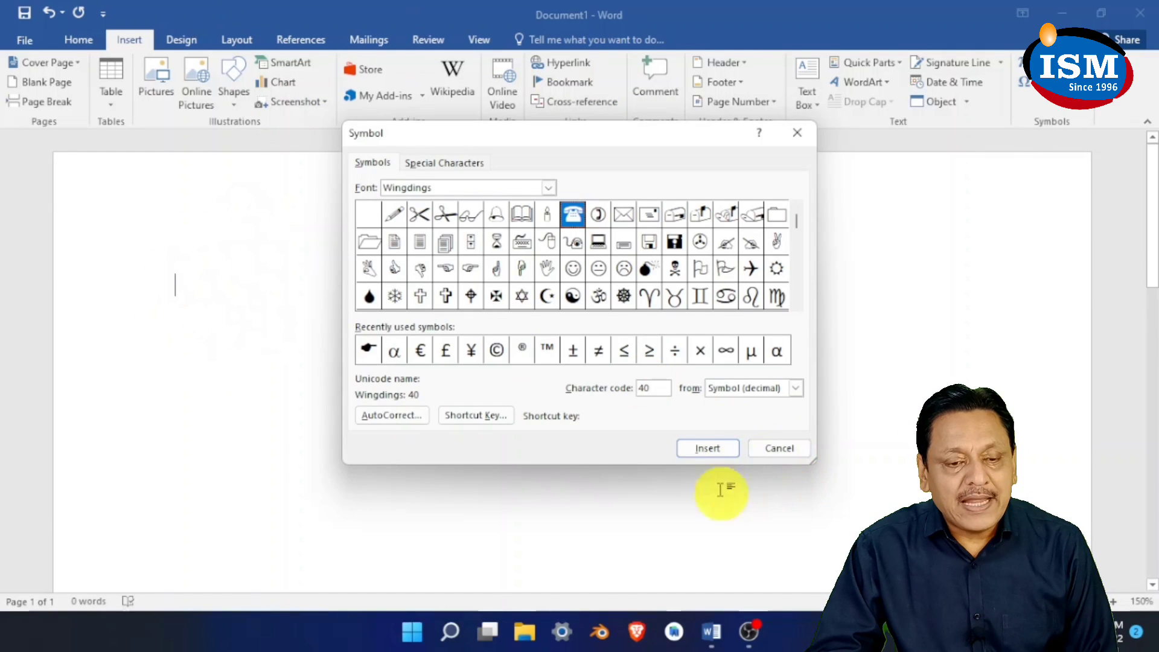
pyautogui.click(708, 452)
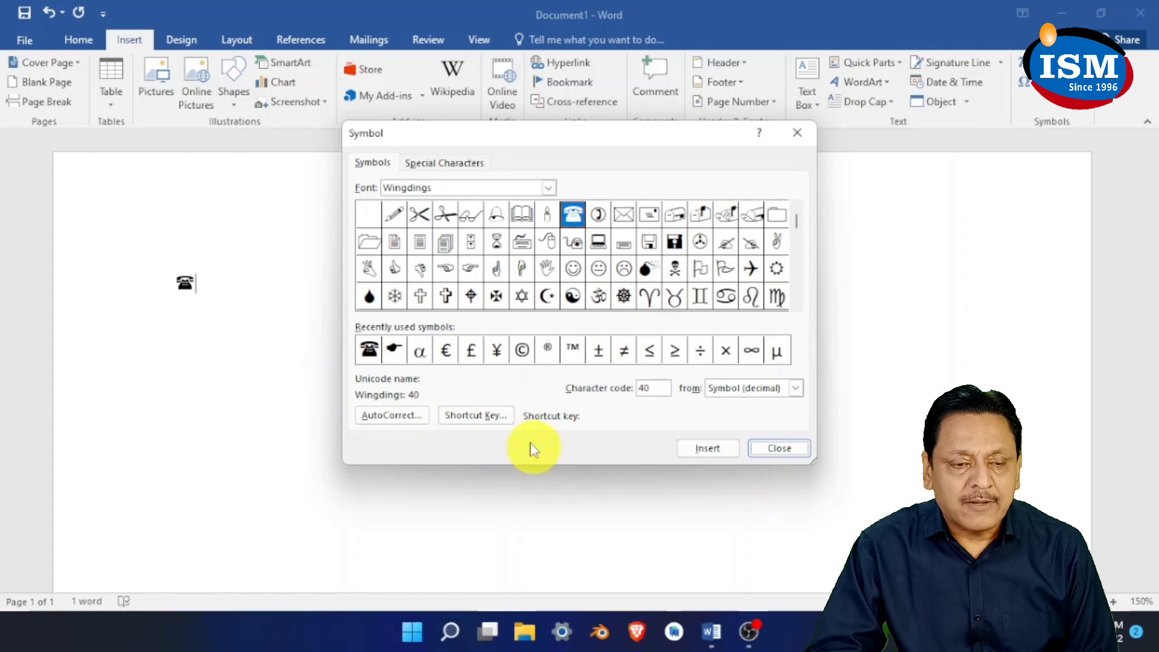
# Assign Alt+P as the shortcut for the black telephone symbol, saved in Normal, and close the symbol selection
pyautogui.click(476, 416)
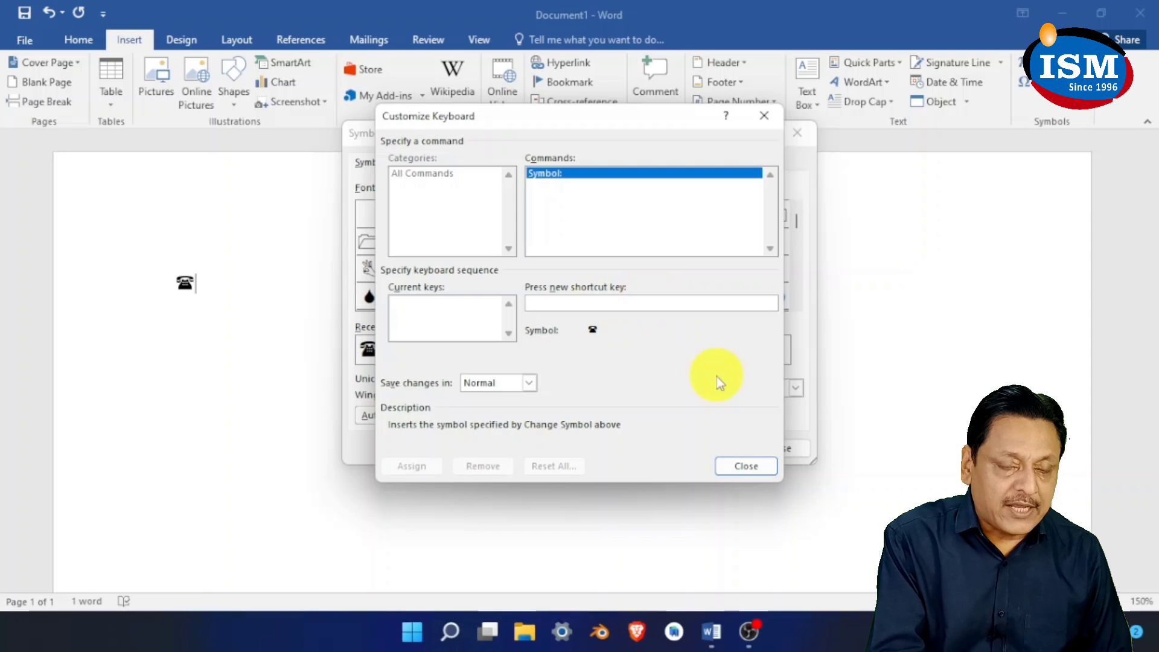
pyautogui.hotkey('ctrl', 'p')
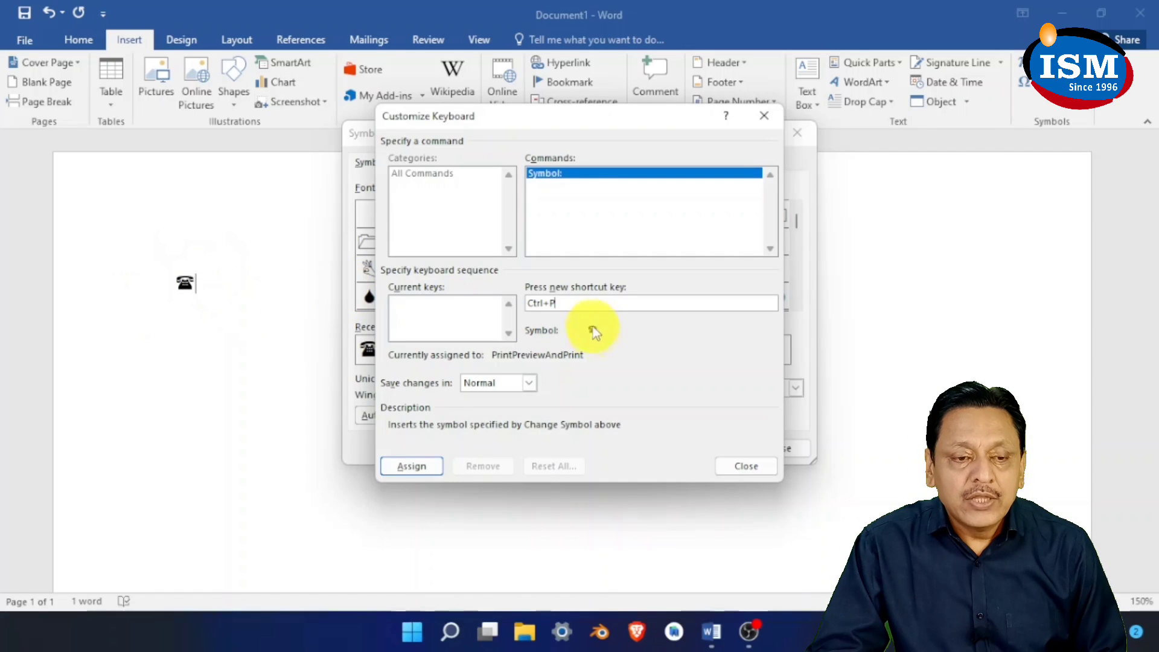
pyautogui.press('BackSpace')
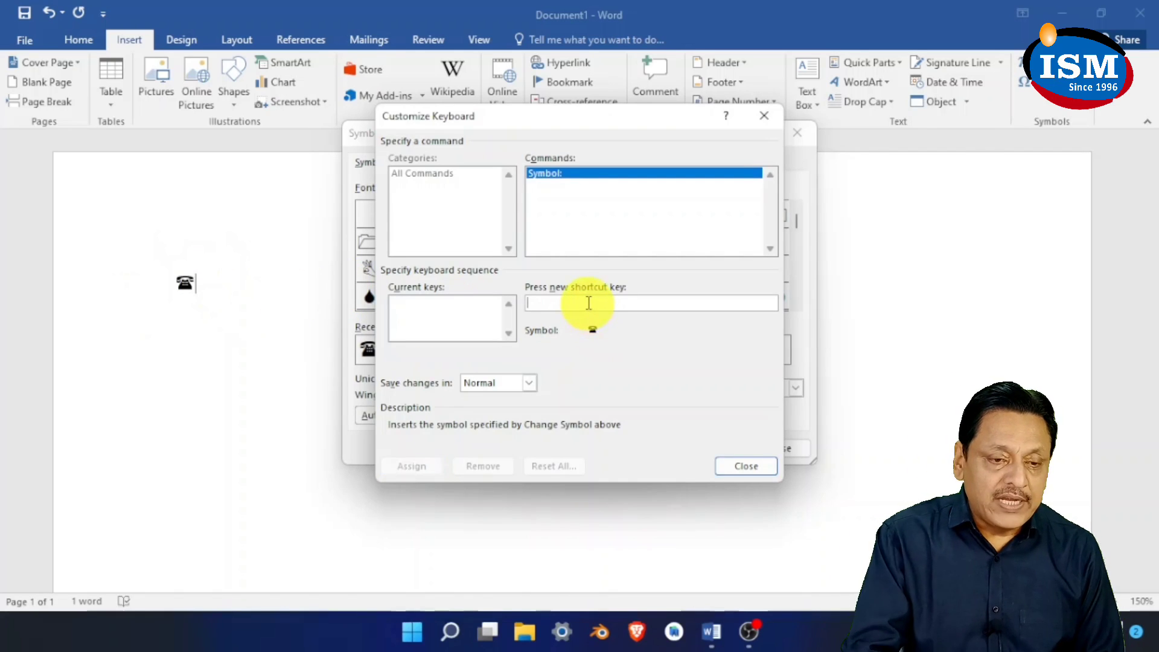
pyautogui.hotkey('alt', 'p')
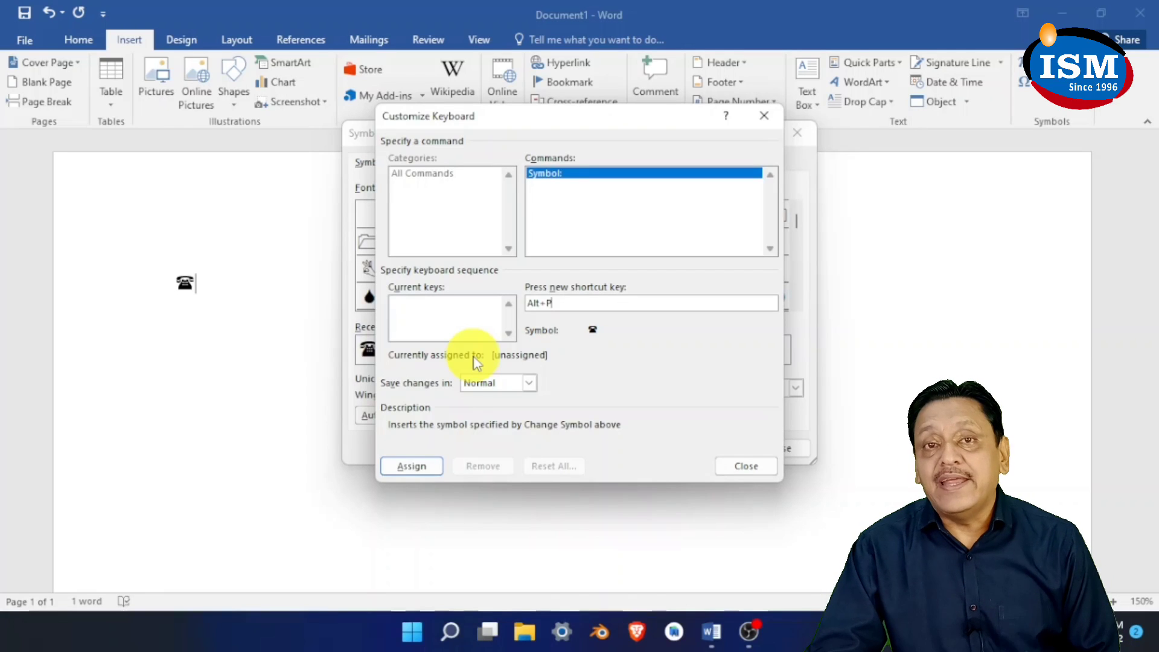
pyautogui.click(412, 466)
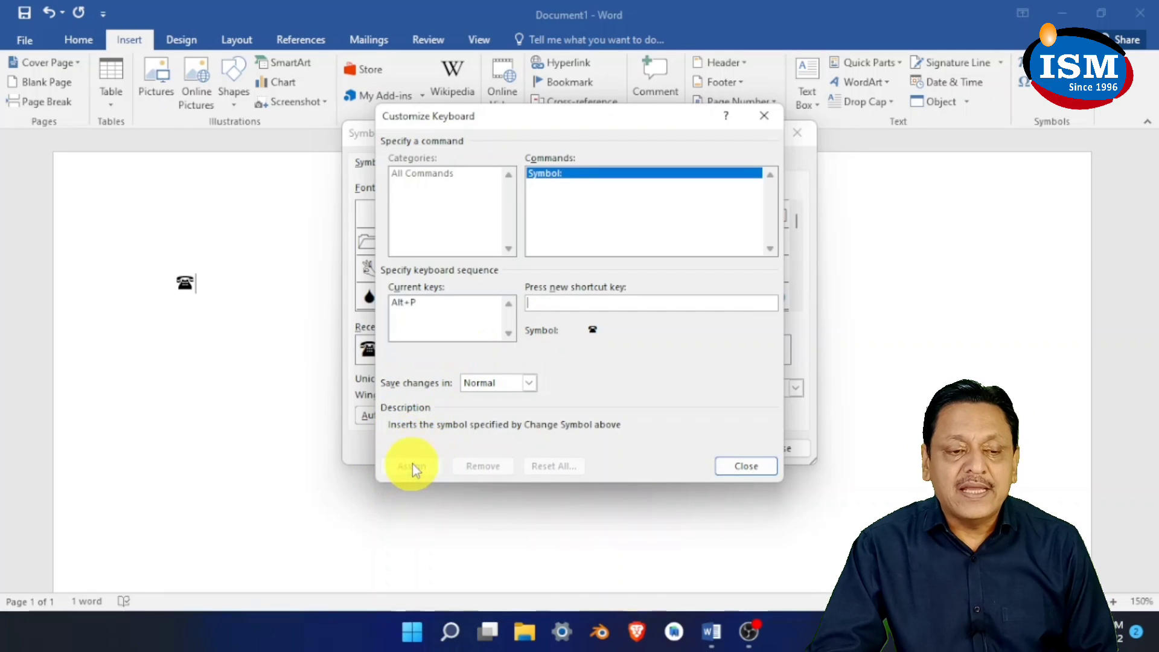
pyautogui.click(745, 467)
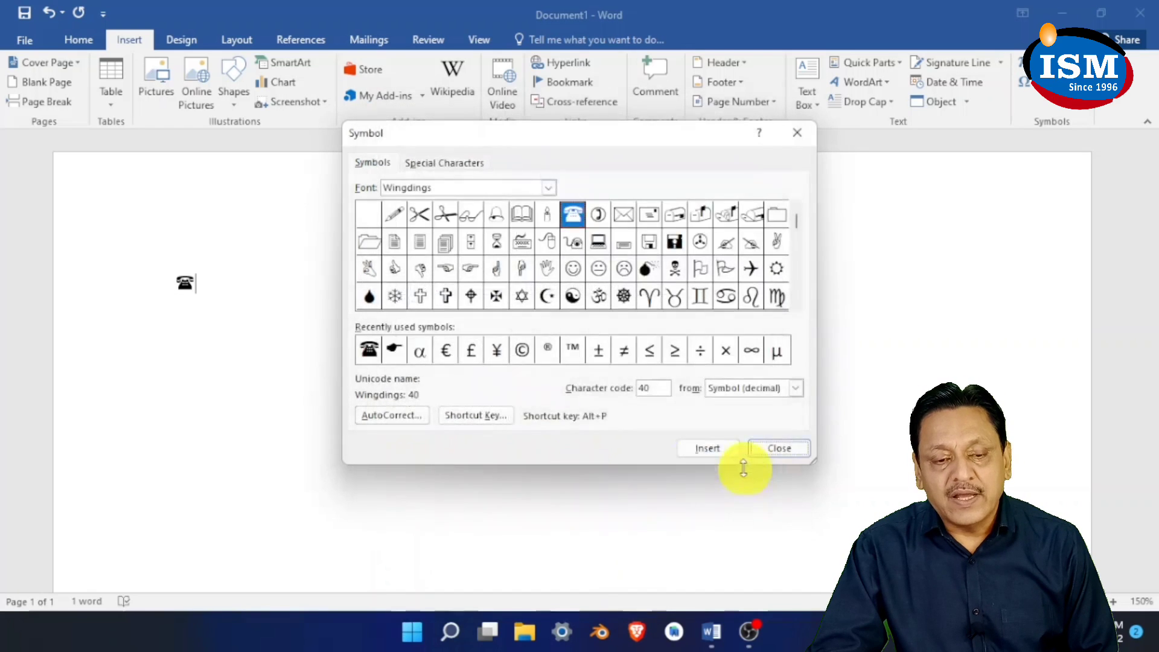
pyautogui.click(780, 449)
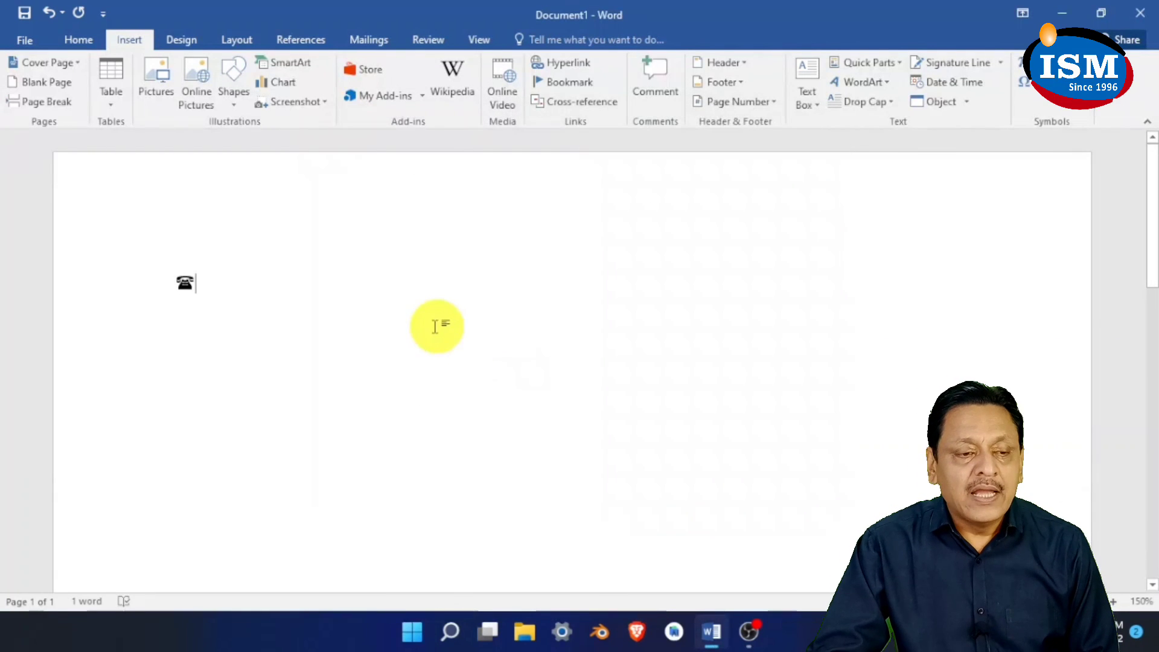
# Continue the line with "ch isxhdis hdsjidhsidh sjdh" and "hf jshfis fhsuidfh", adding a telephone symbol after each phrase with its custom shortcut
pyautogui.write('ch isxhdis hdsjidhsidh sjdh')
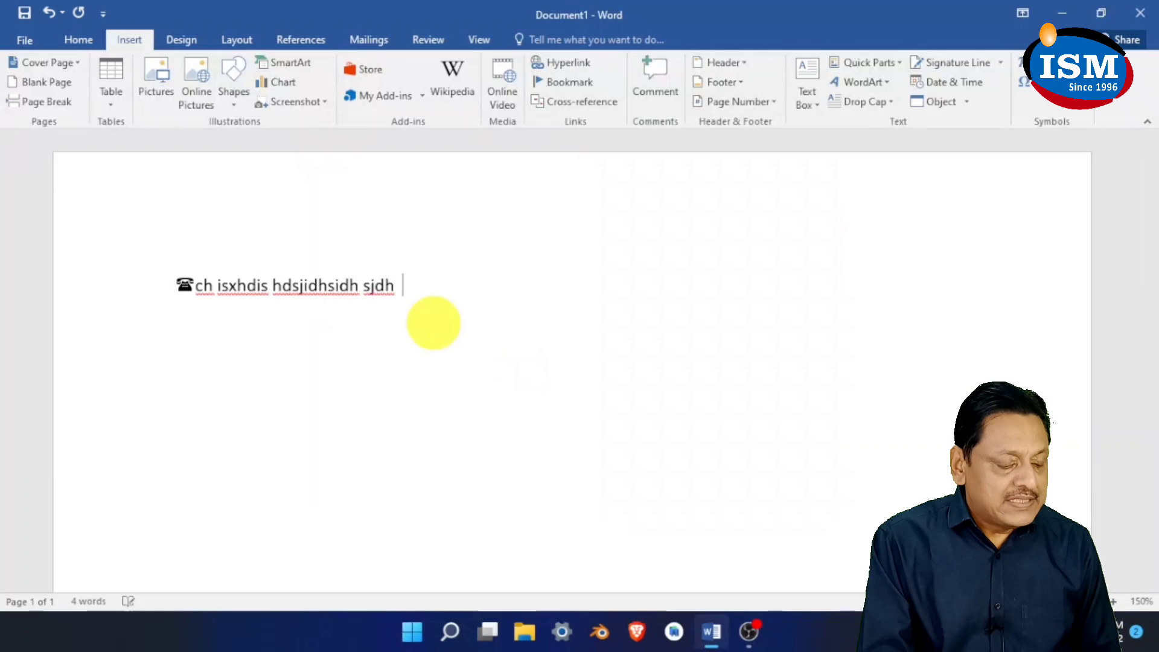
pyautogui.hotkey('alt', 'p')
pyautogui.write('hf jshfis fhsuidfh')
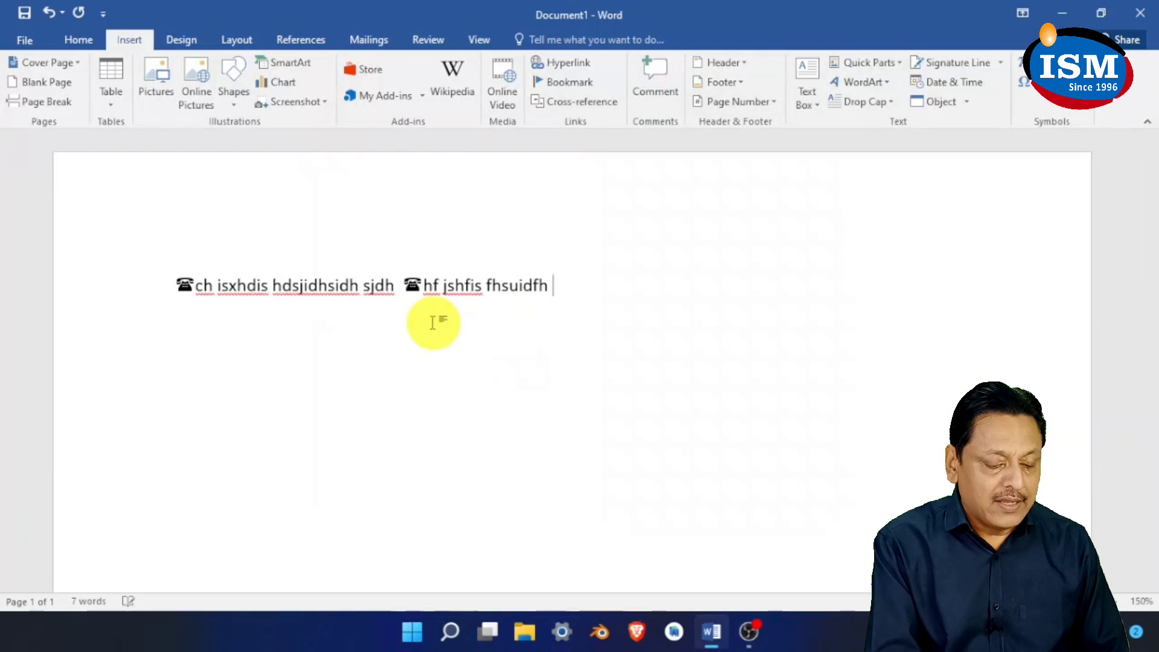
pyautogui.press('alt')
pyautogui.press('p')
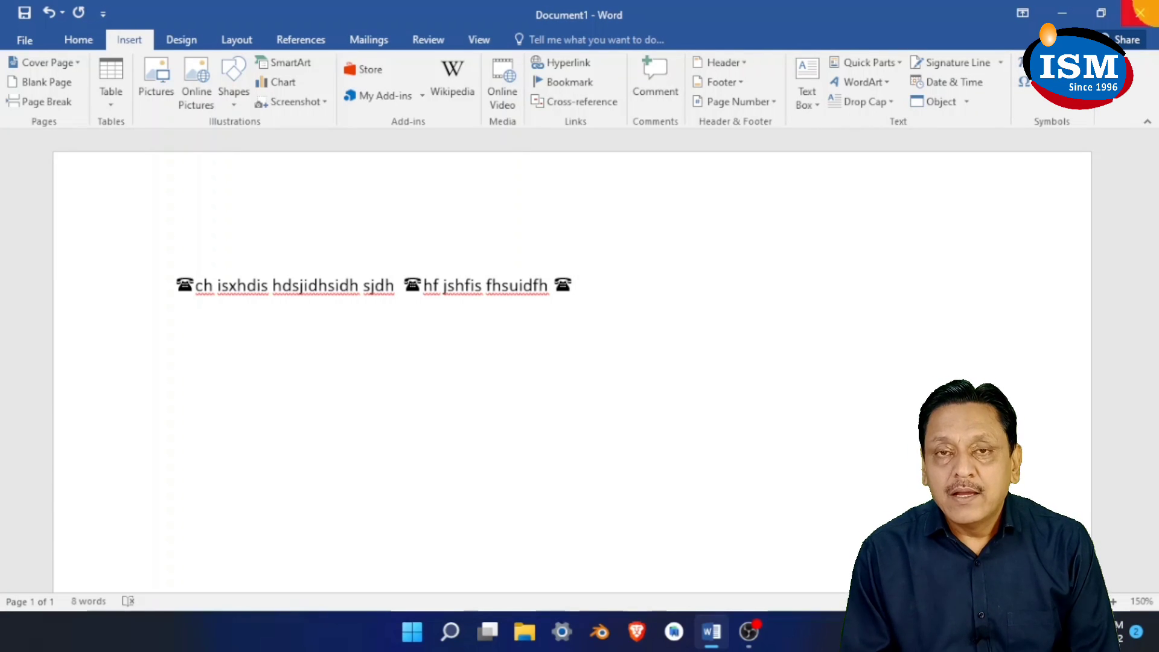
# Add a tab-separated heading line below the symbol text with NAME, ROLL, PIC and AADHAR
pyautogui.press('Return')
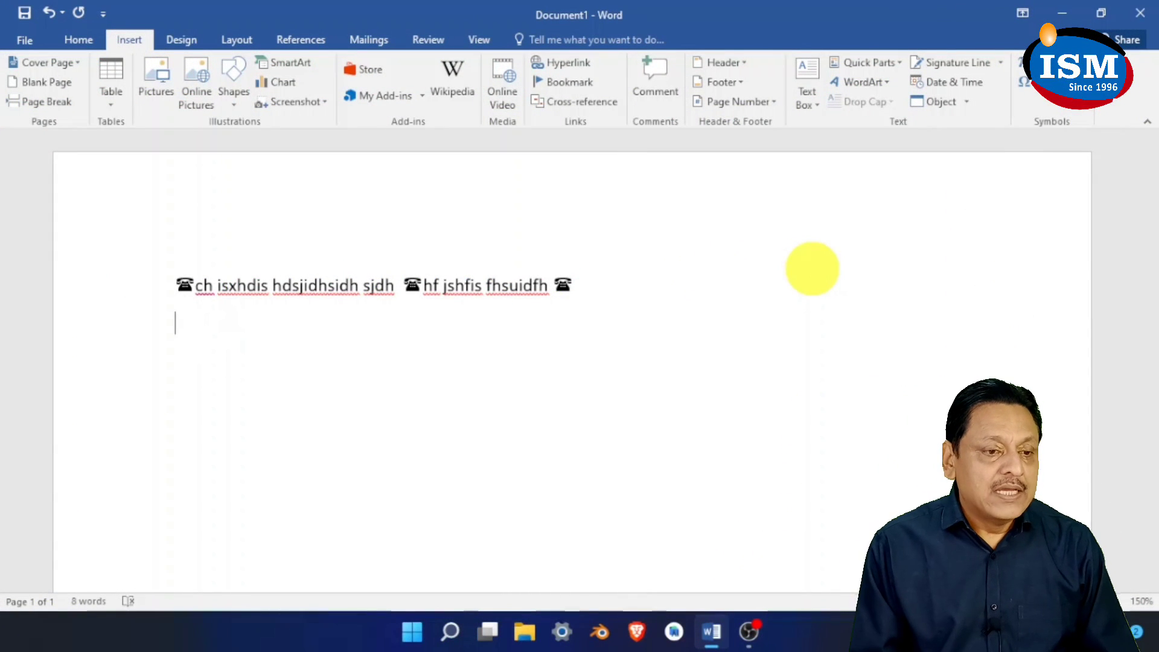
pyautogui.write('NAME')
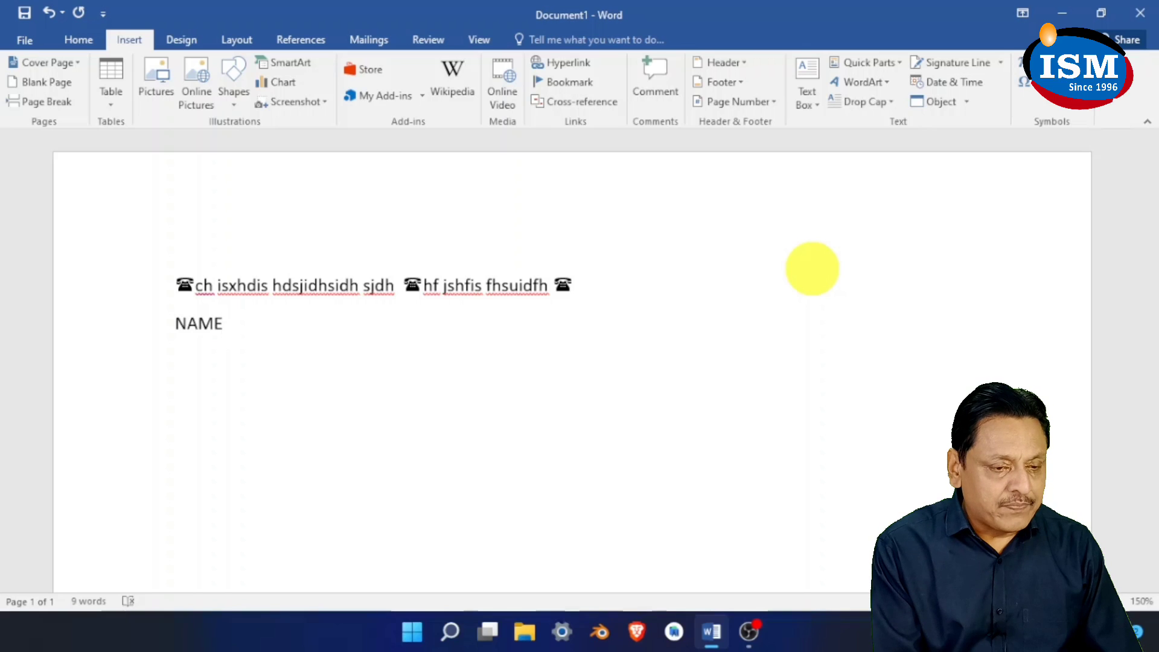
pyautogui.press('Tab')
pyautogui.write('ROLL')
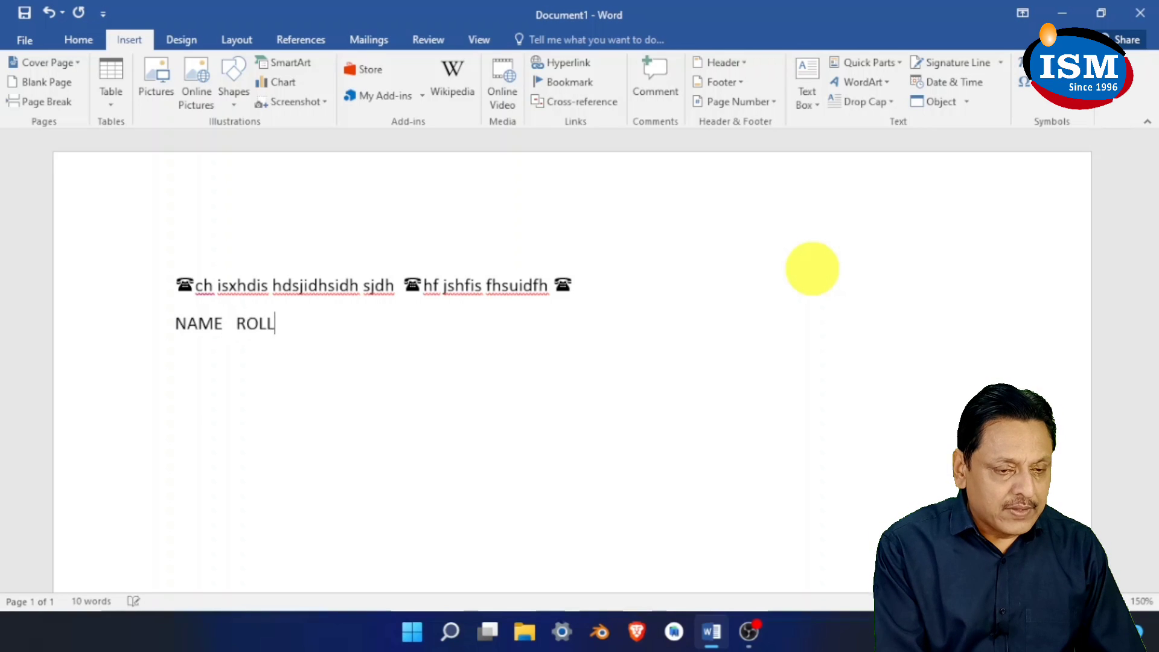
pyautogui.press('Tab')
pyautogui.write('PIV')
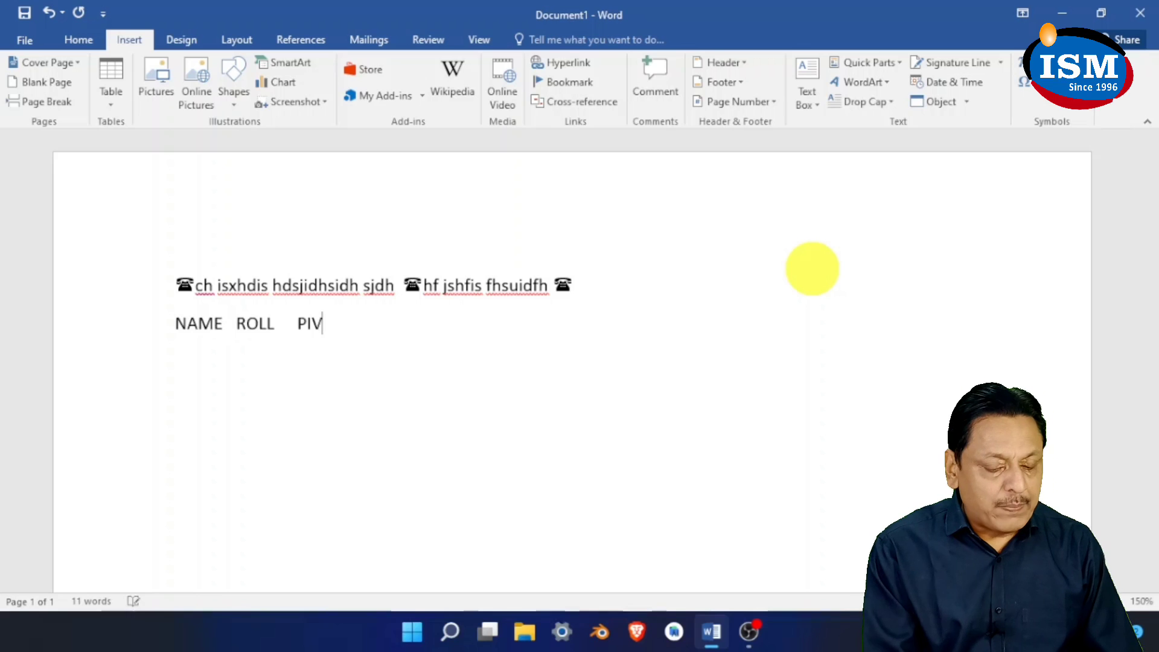
pyautogui.press('BackSpace')
pyautogui.write('C')
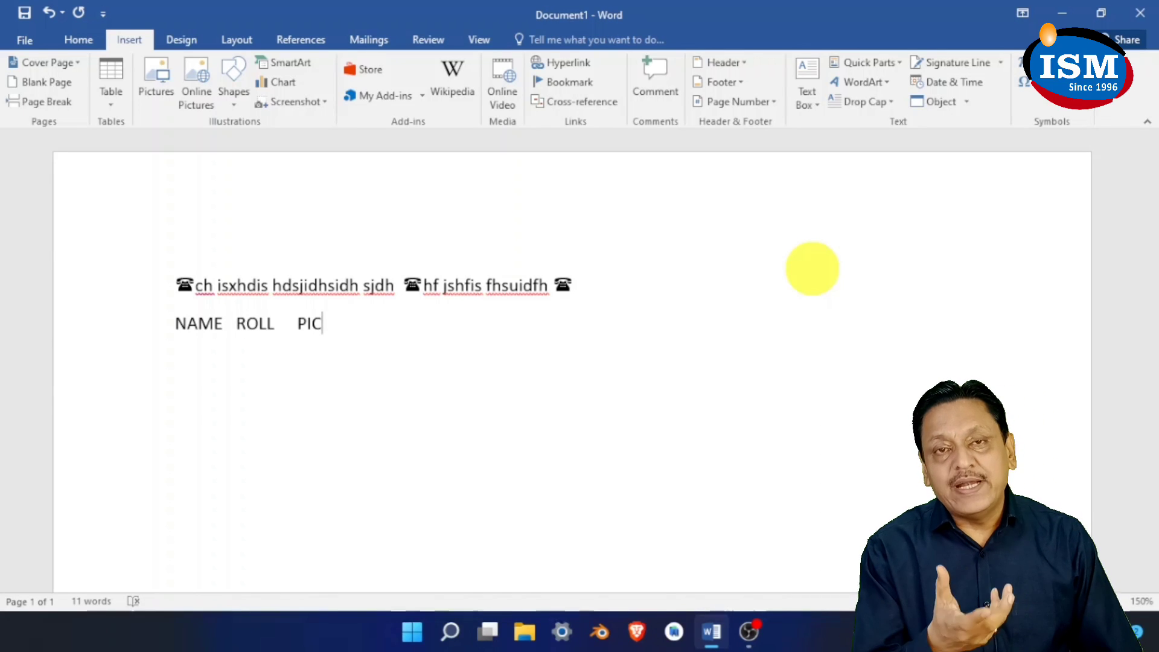
pyautogui.press('Tab')
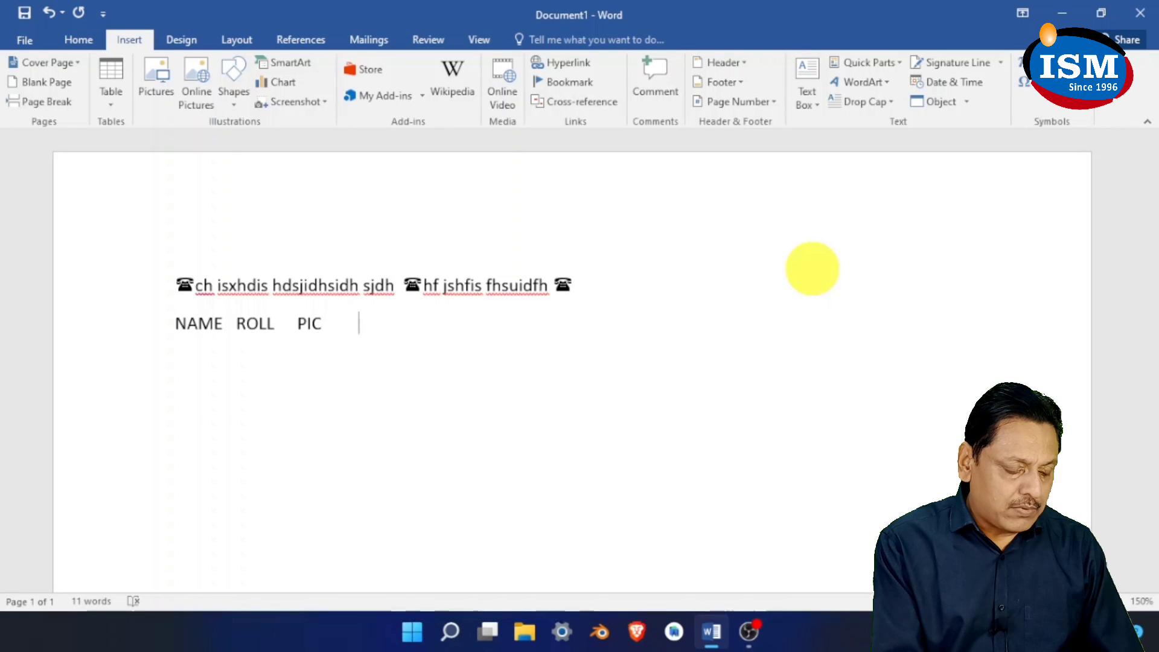
pyautogui.write('AAD')
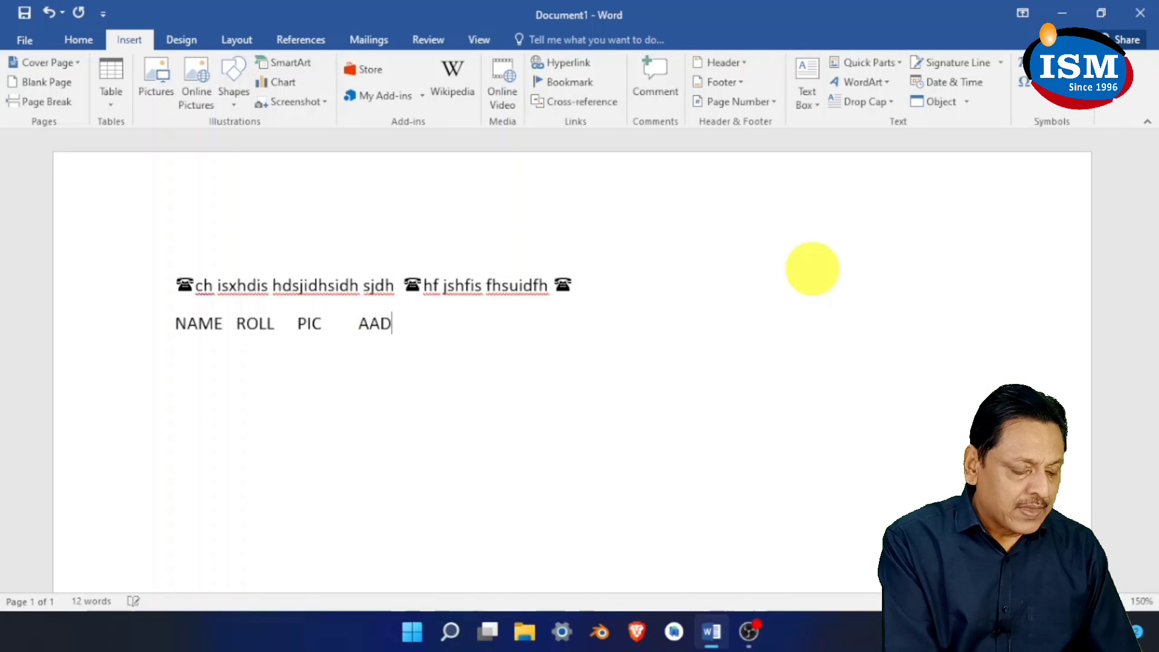
pyautogui.write('HAR')
pyautogui.press('Return')
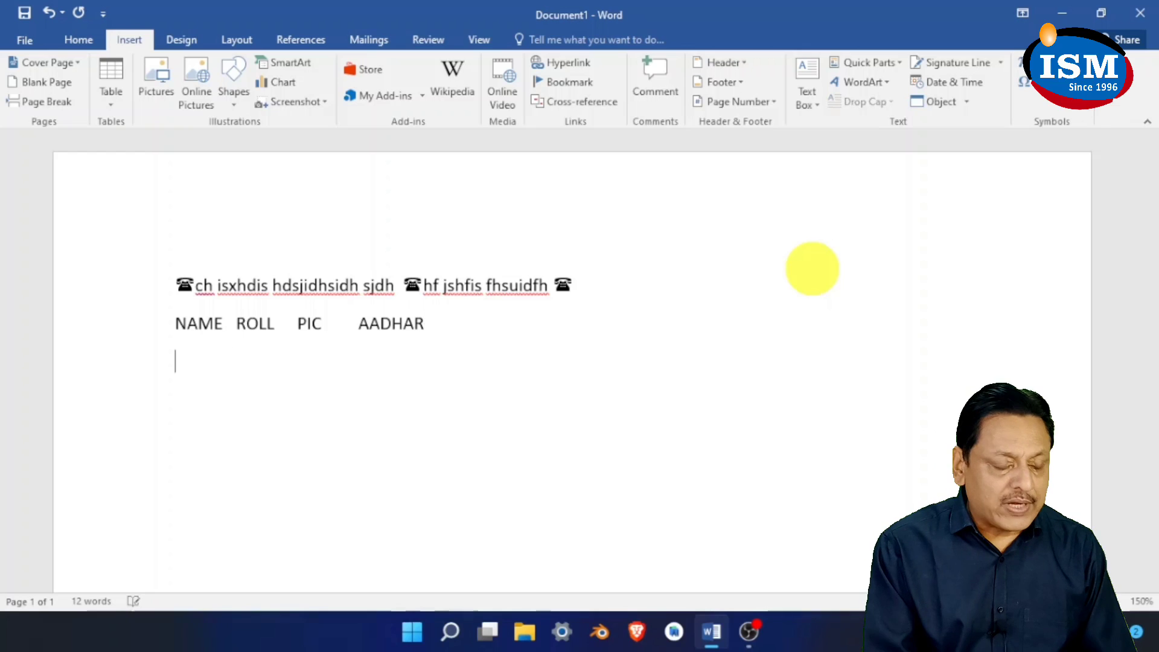
# Enter a tabbed row with the student's name, roll 1 and labels for the student's picture and Aadhaar, aligning the AADHAR heading with its entry
pyautogui.write('ALOK')
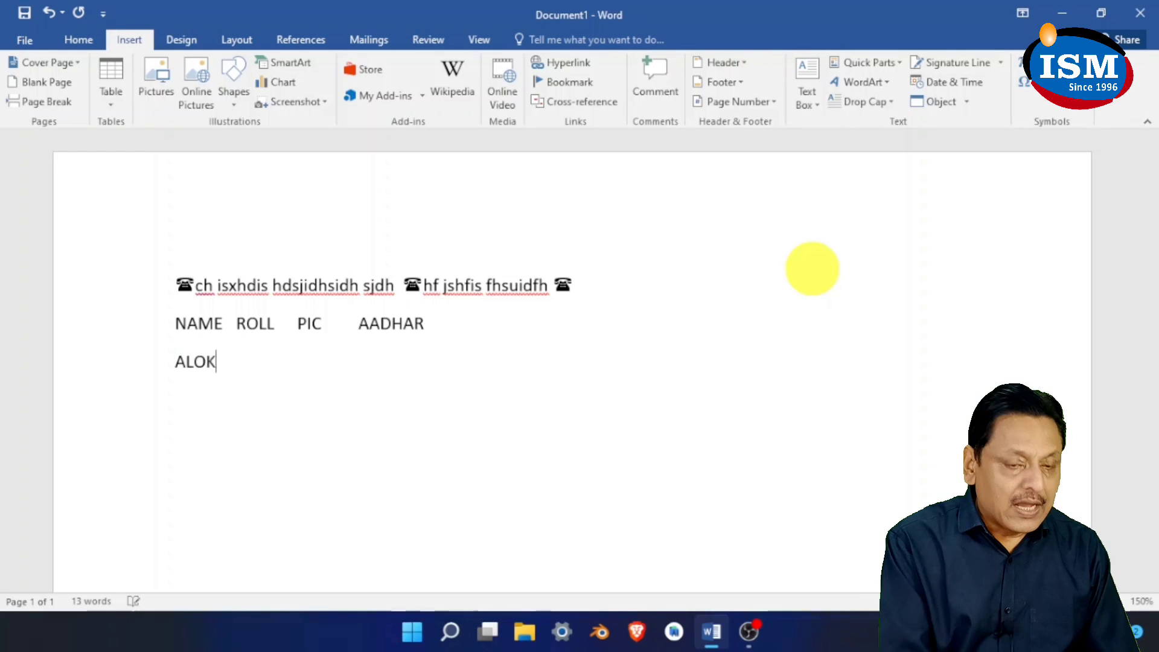
pyautogui.press('Tab')
pyautogui.write('1')
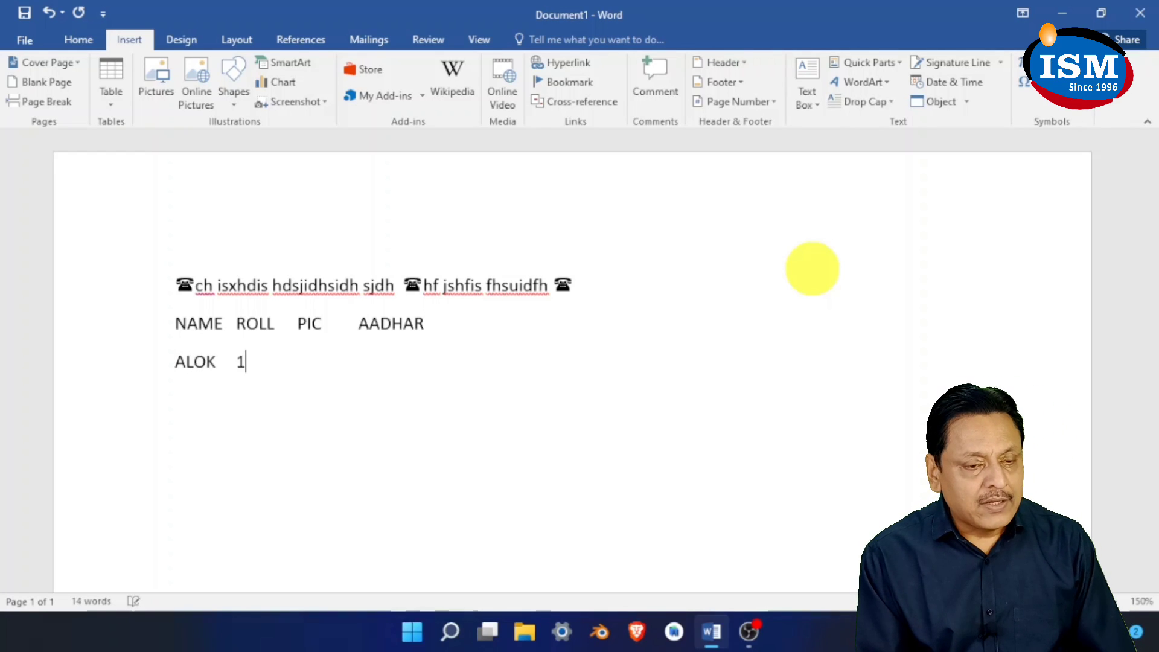
pyautogui.press('Tab')
pyautogui.write('ALOK ')
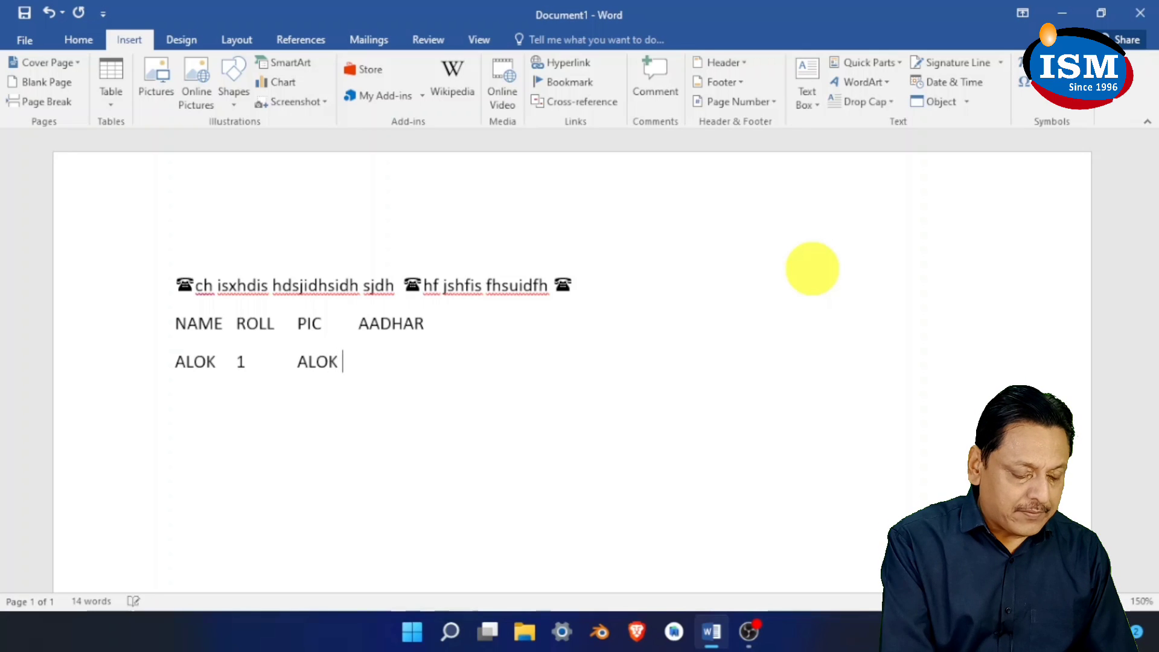
pyautogui.write('PIC')
pyautogui.press('Tab')
pyautogui.write('A')
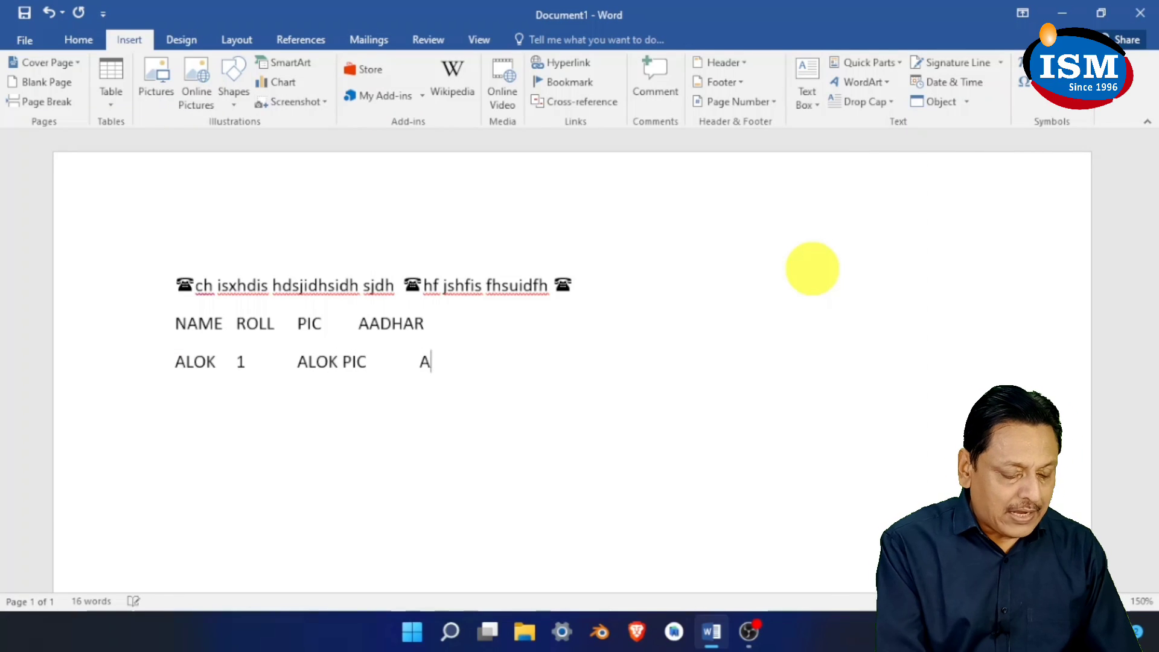
pyautogui.write('LOK AADHAR')
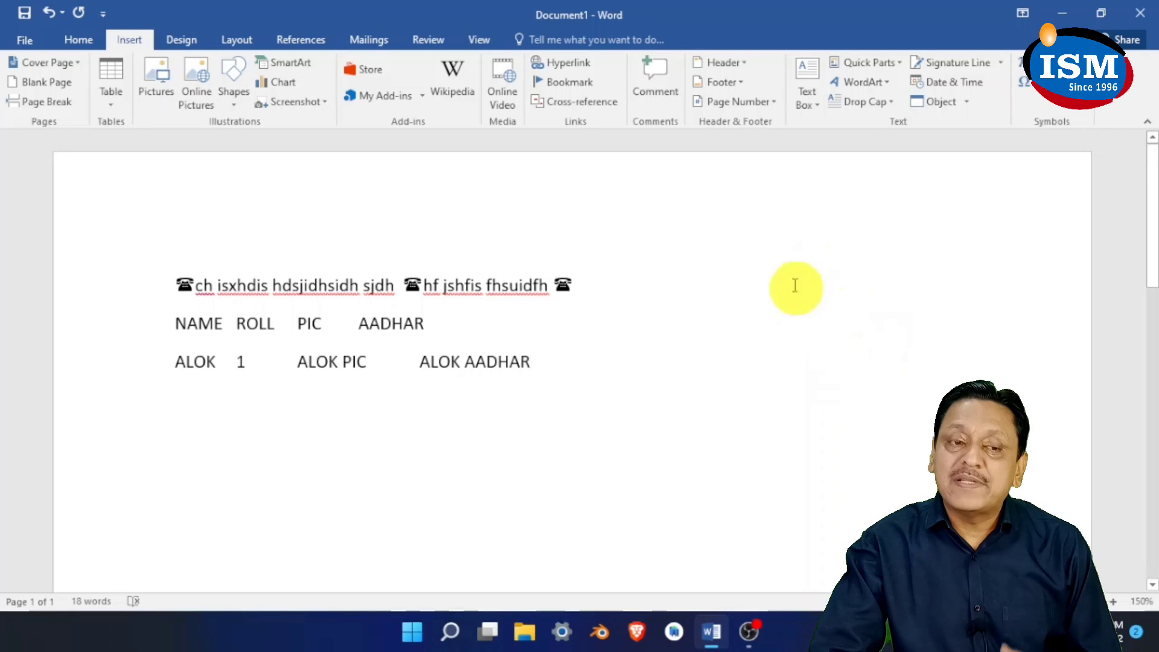
pyautogui.click(358, 323)
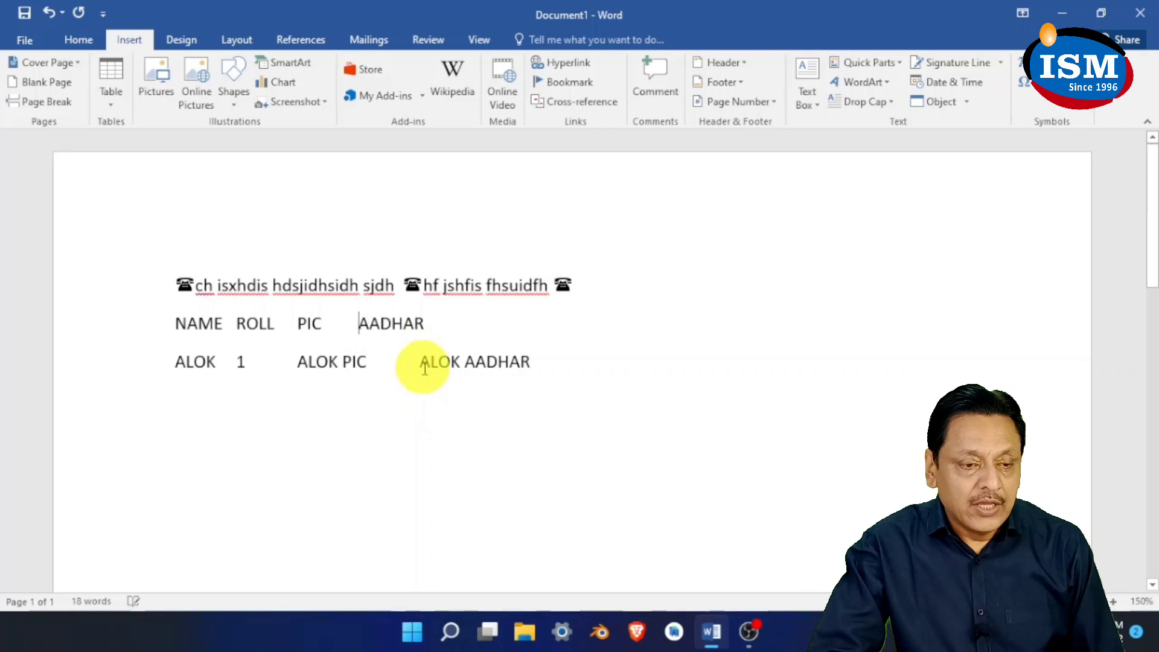
pyautogui.press('Tab')
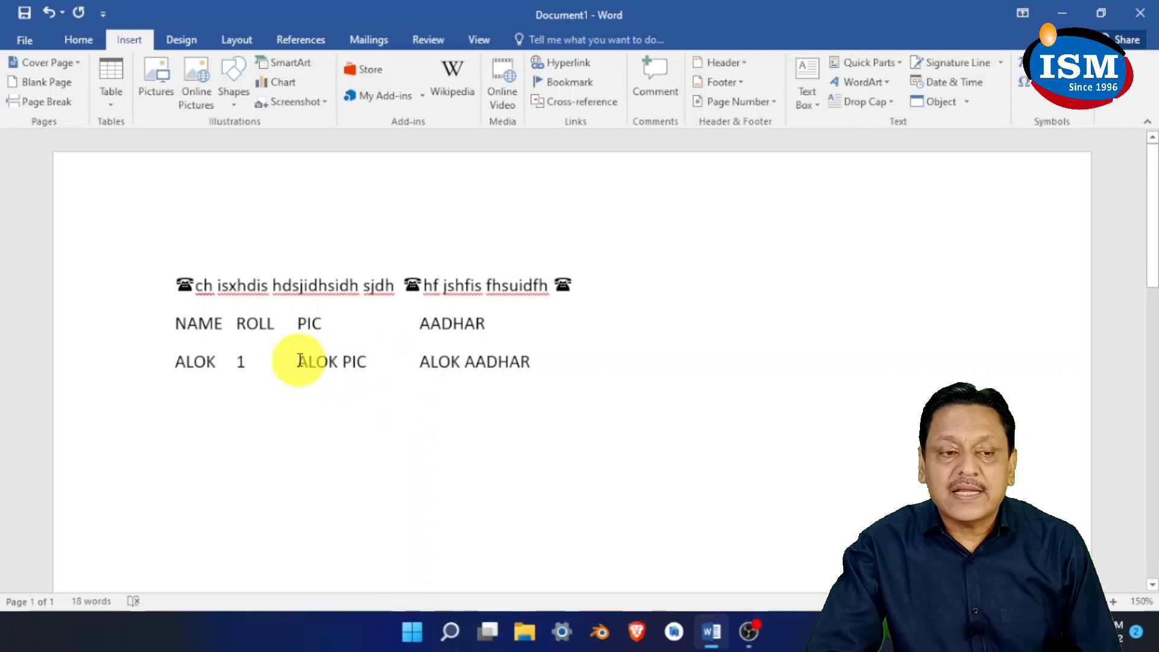
# Hyperlink the entry under PIC to the Desktop image 7f667eae33fdd4b98625d58699d90a54, and test the link by viewing the image
pyautogui.moveTo(300, 361); pyautogui.dragTo(368, 361)
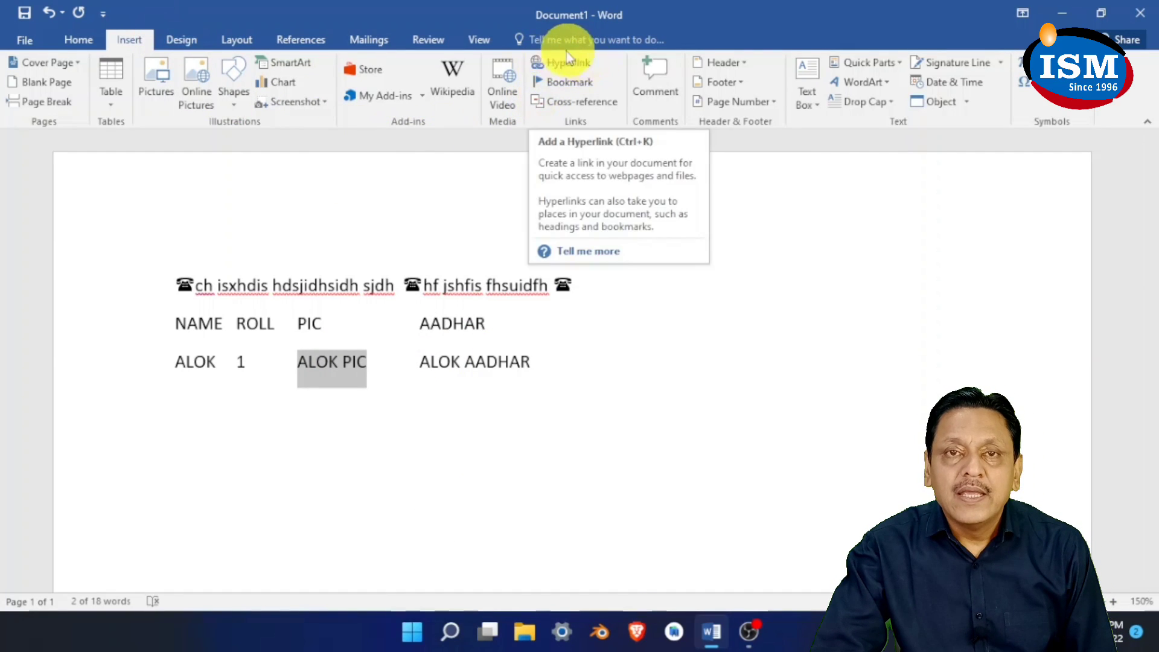
pyautogui.click(584, 64)
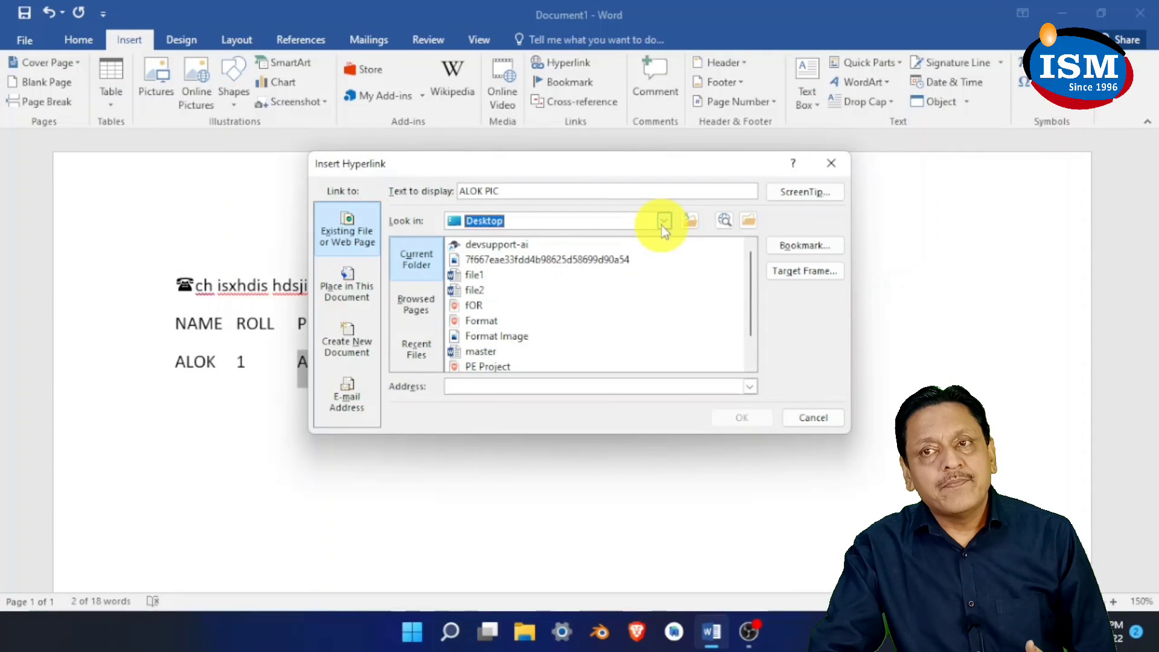
pyautogui.click(546, 262)
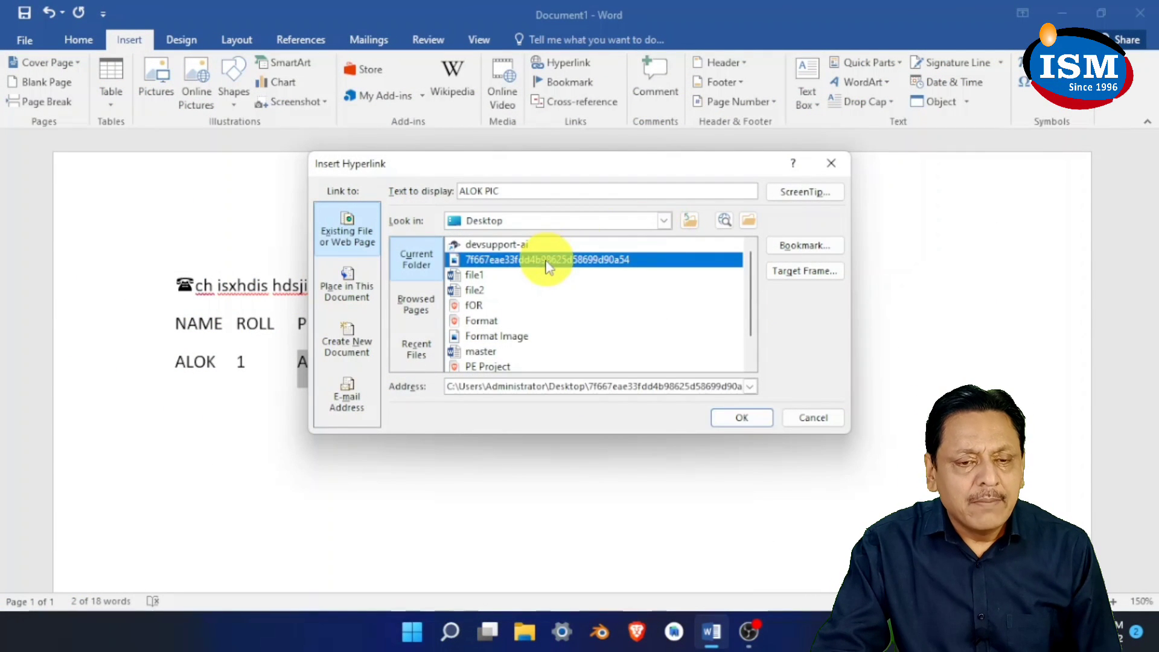
pyautogui.click(742, 419)
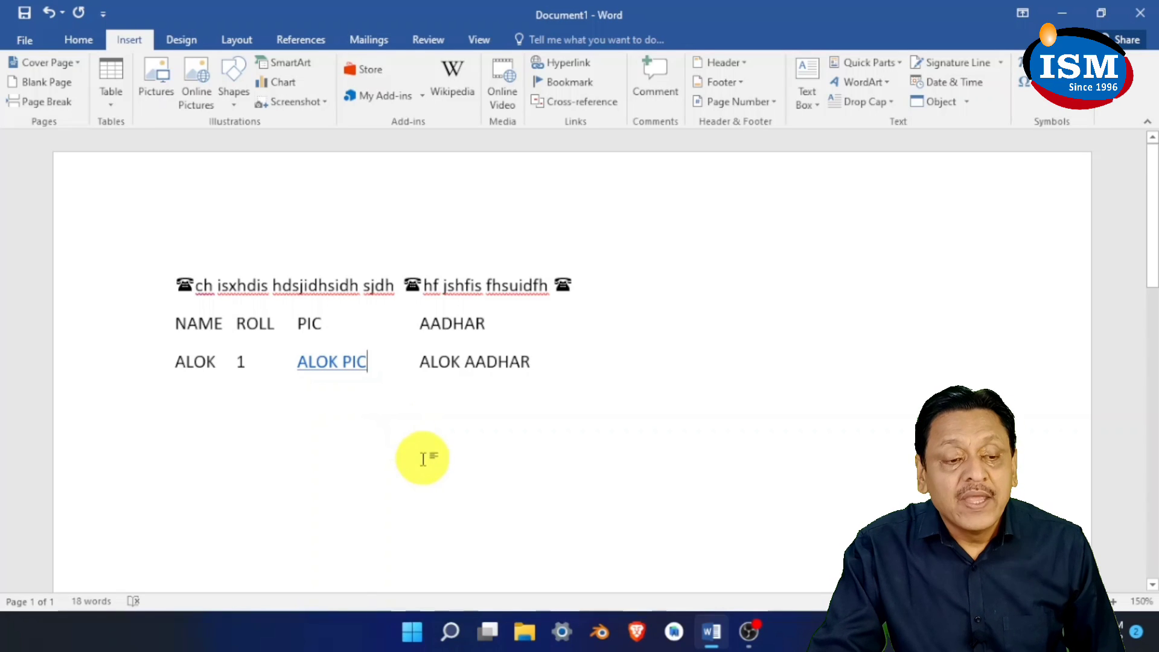
pyautogui.keyDown('ctrl'); pyautogui.click(339, 367); pyautogui.keyUp('ctrl')
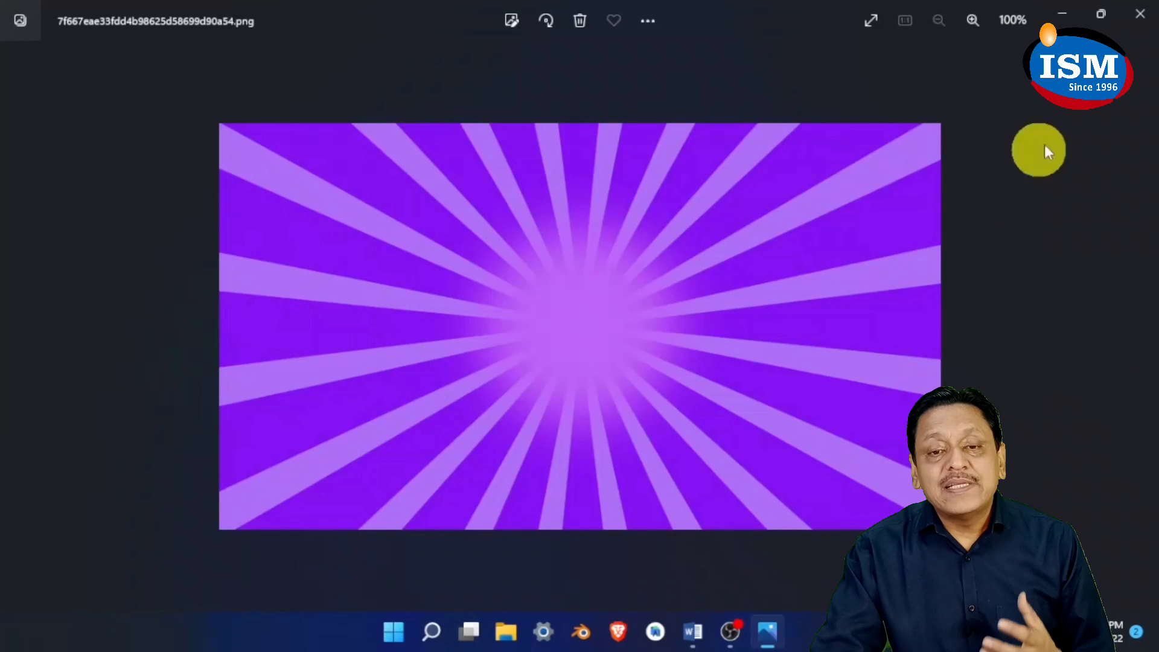
pyautogui.click(1147, 13)
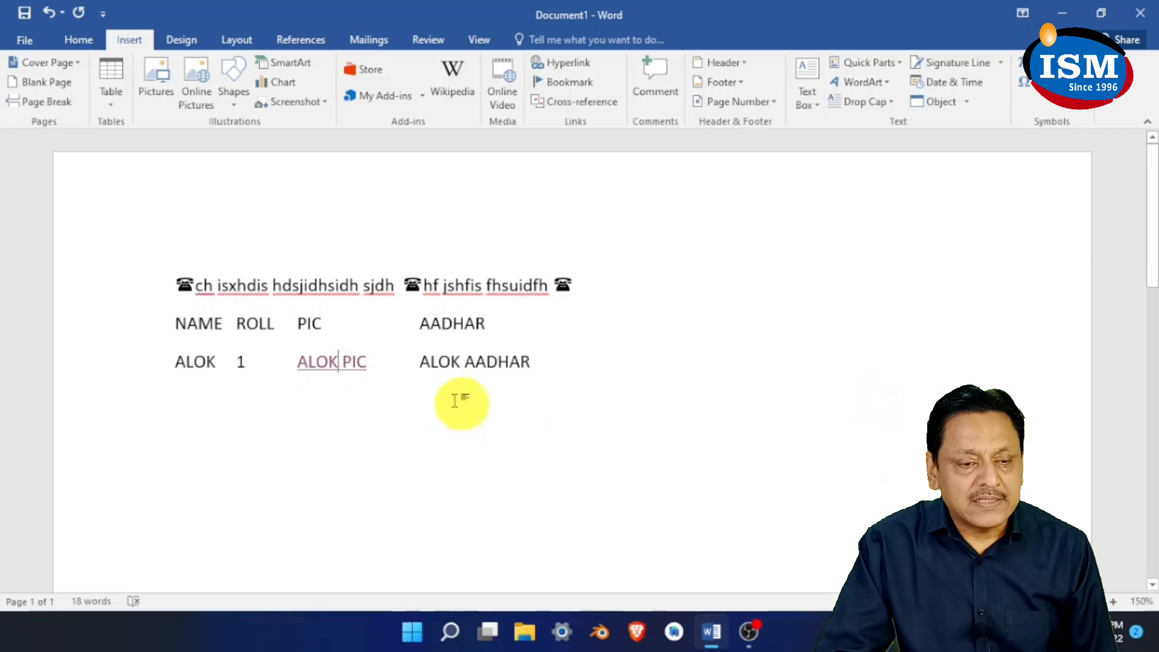
# Hyperlink the entry under AADHAR to the Desktop image 7f667eae33fdd4b98625d58699d90a54, and test the link by viewing the image
pyautogui.moveTo(417, 358); pyautogui.dragTo(518, 359)
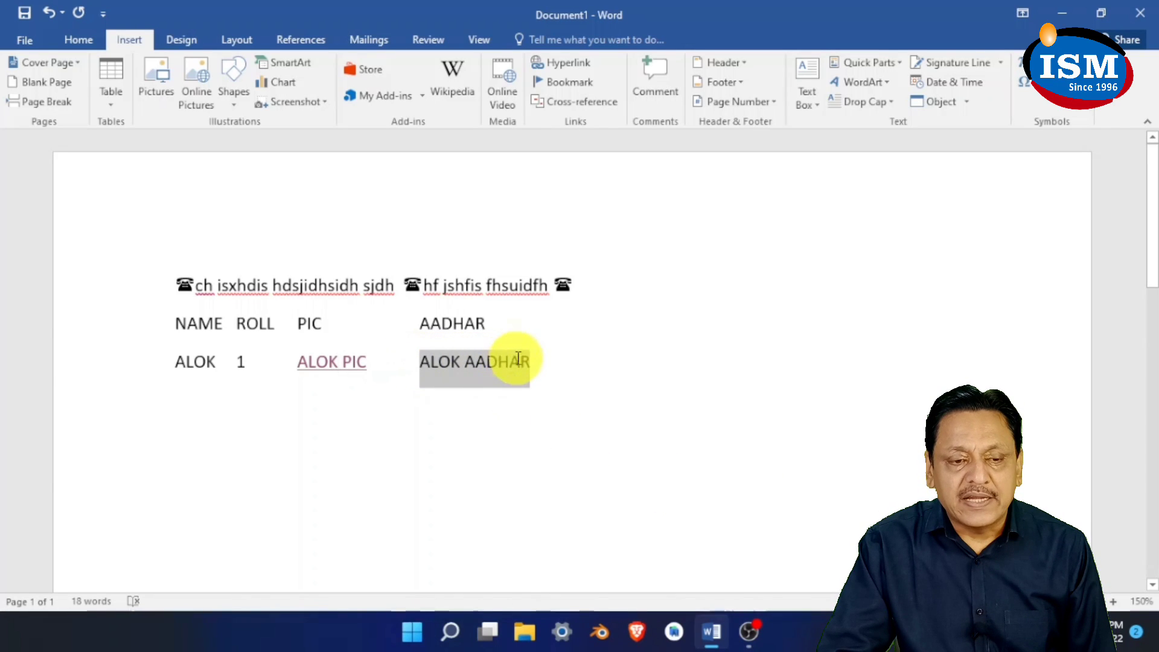
pyautogui.click(573, 61)
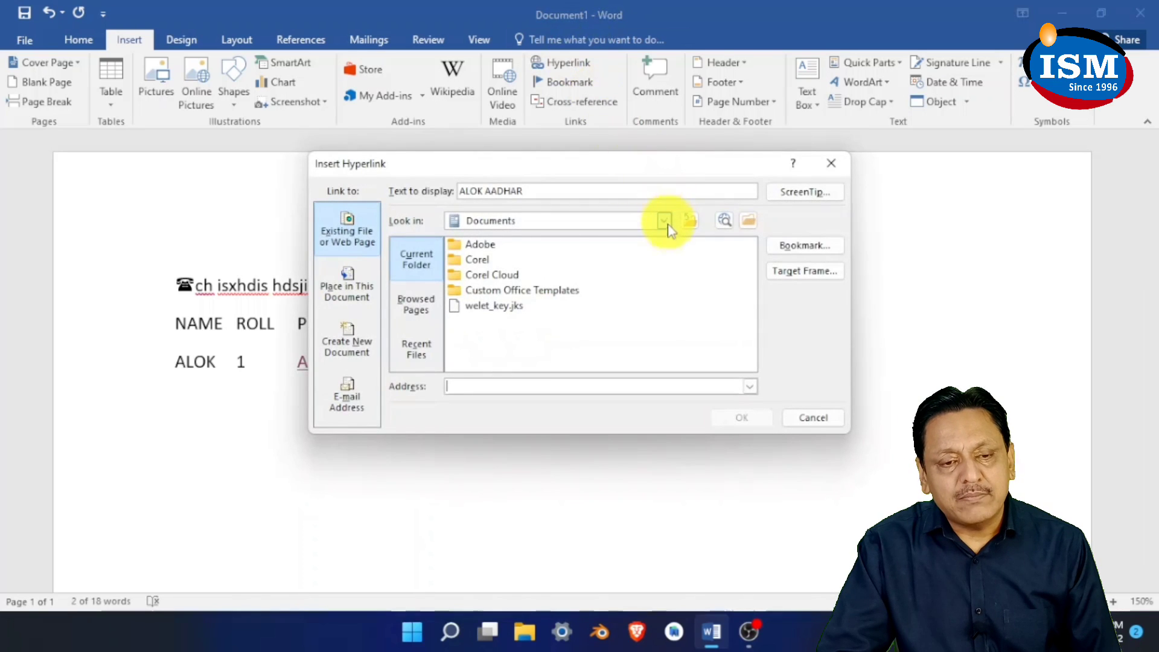
pyautogui.click(667, 221)
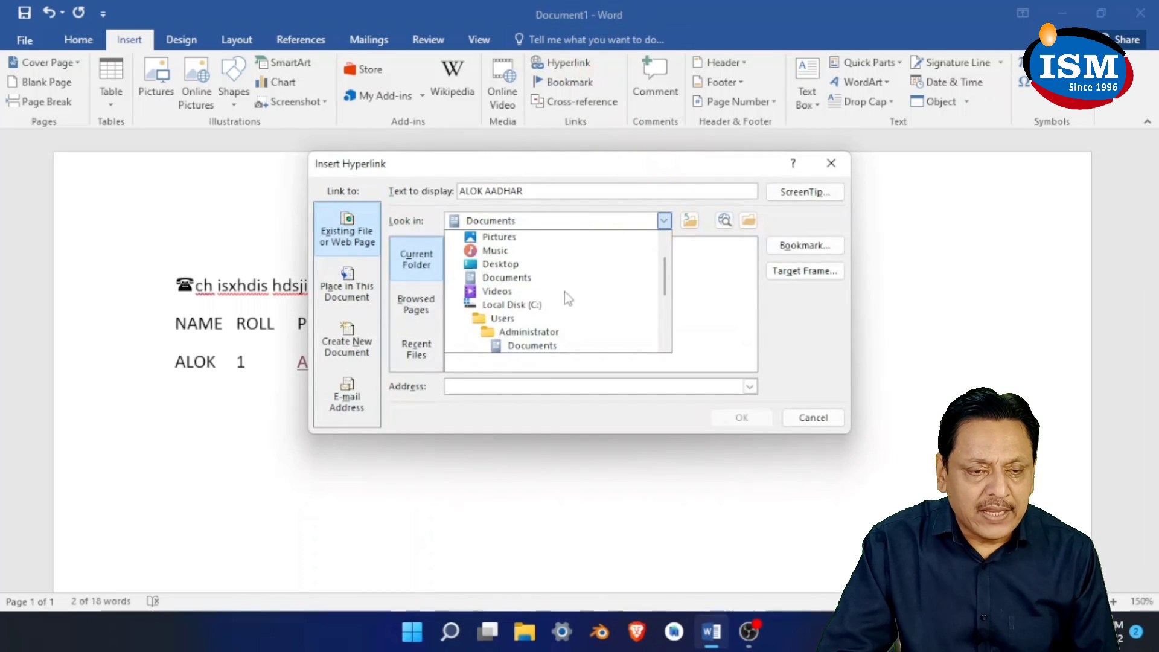
pyautogui.click(512, 265)
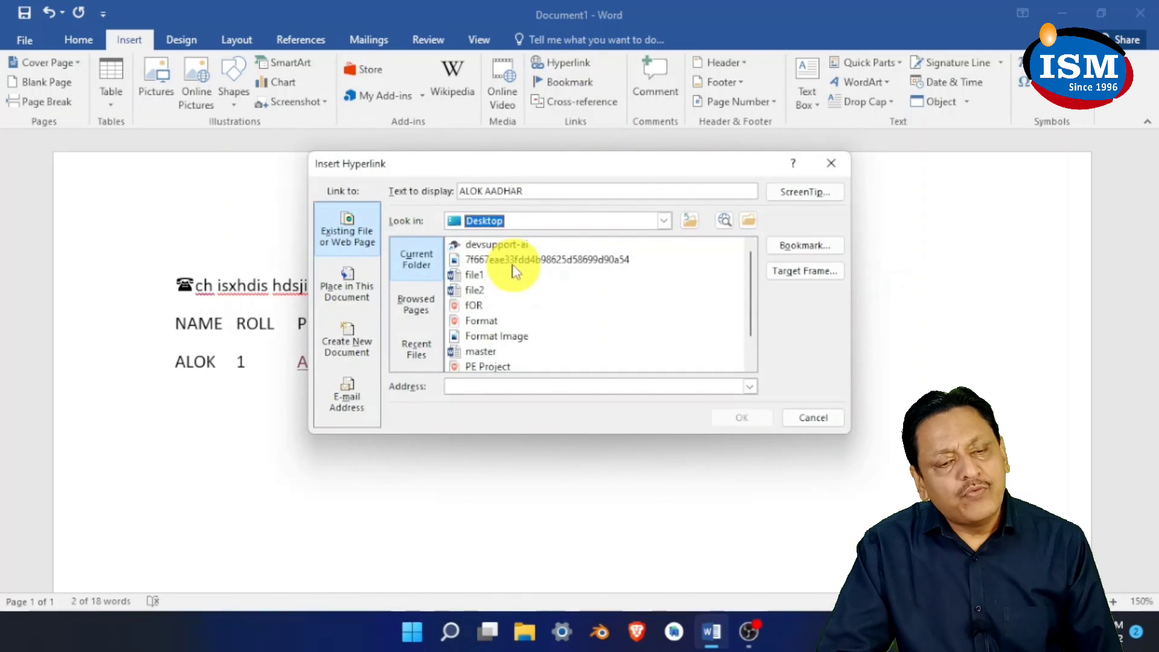
pyautogui.click(547, 265)
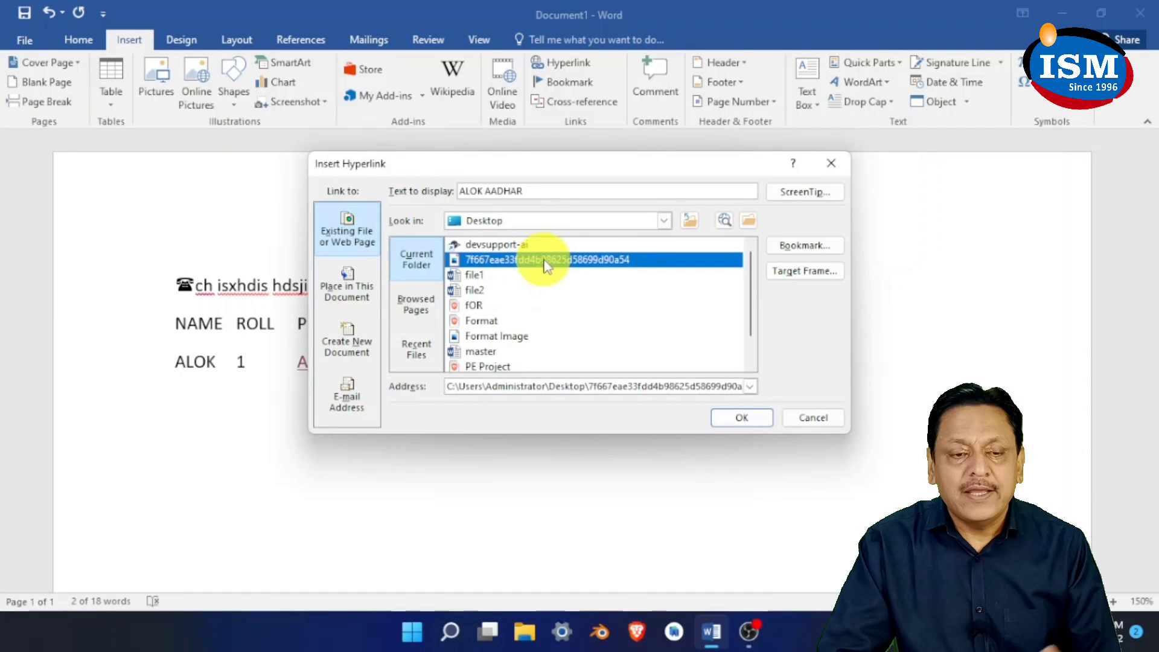
pyautogui.click(735, 417)
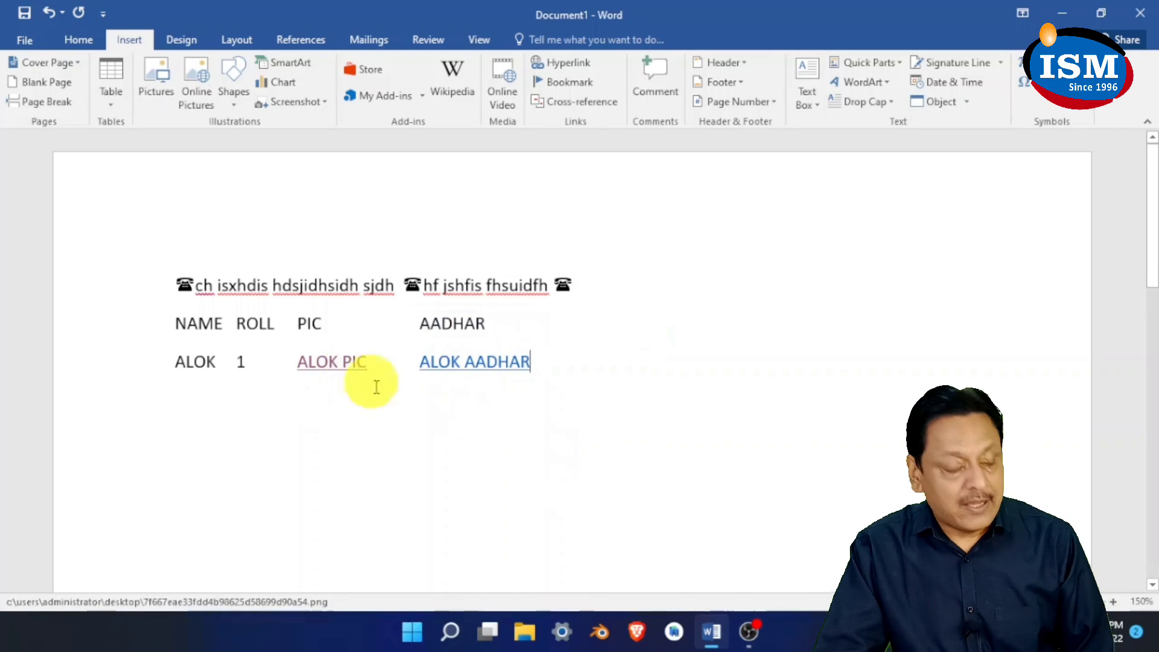
pyautogui.keyDown('ctrl'); pyautogui.click(484, 365); pyautogui.keyUp('ctrl')
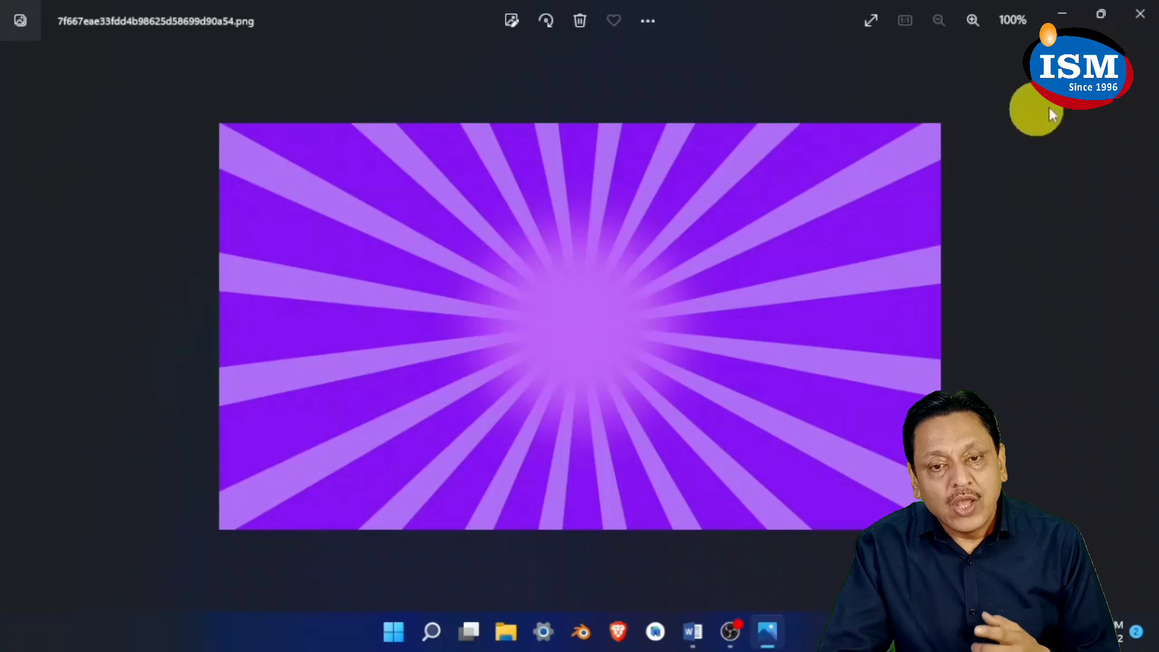
pyautogui.click(1140, 18)
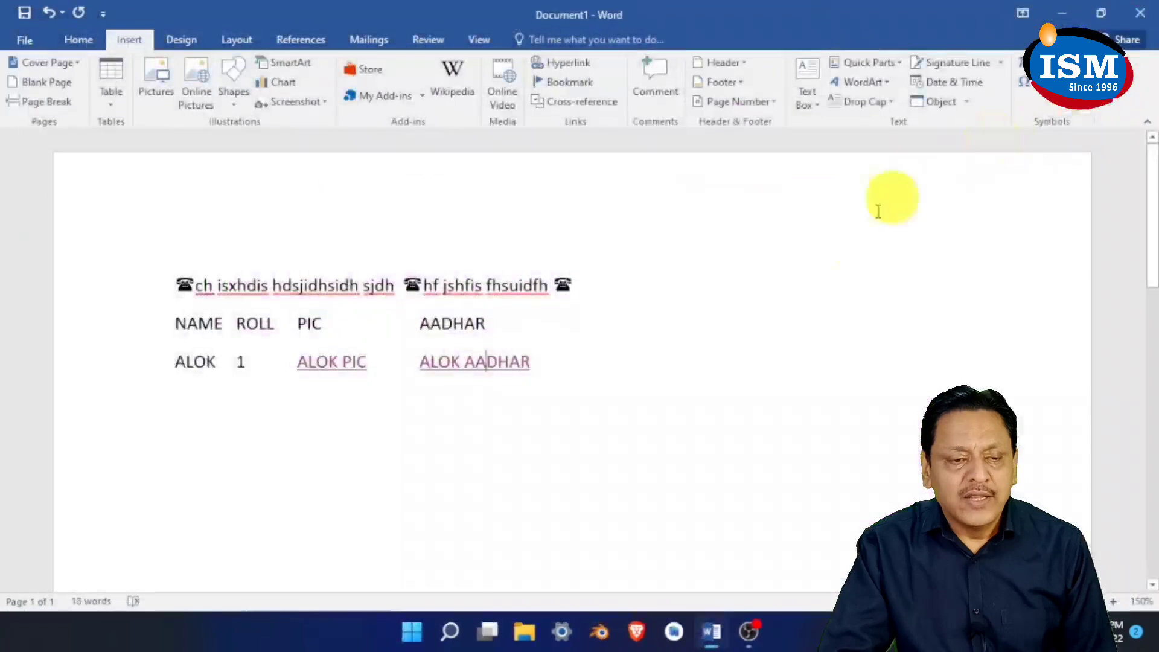
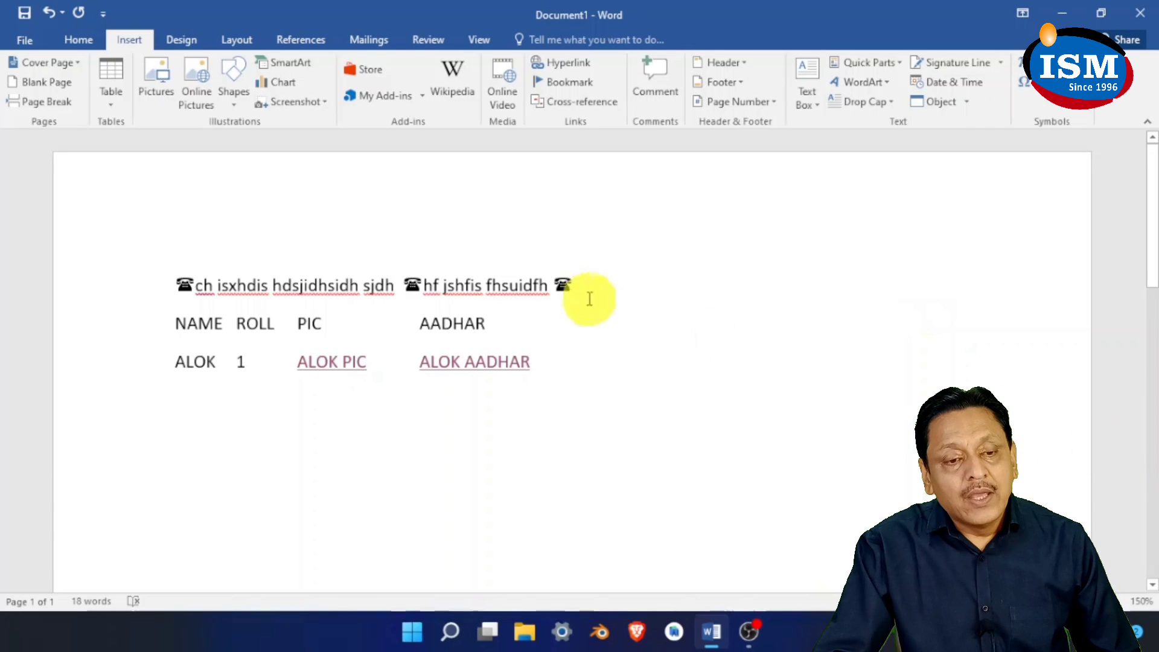
# Replace the entire document content with sample paragraphs generated by =RAND()
pyautogui.hotkey('ctrl', 'a')
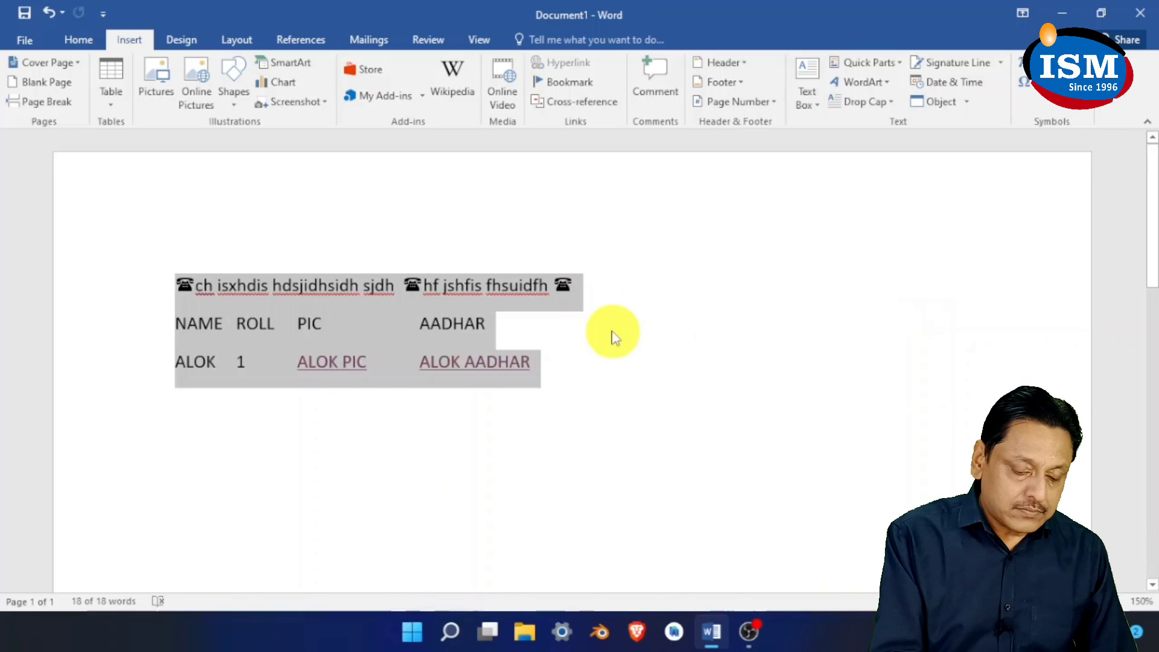
pyautogui.write('=RAND()')
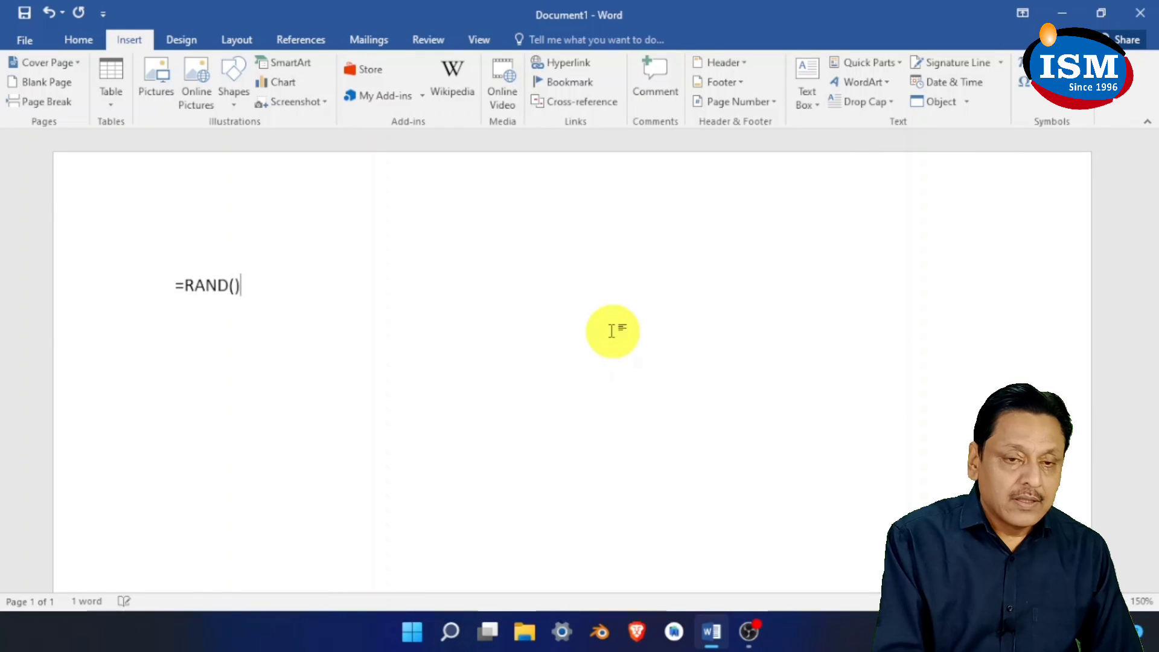
pyautogui.press('Return')
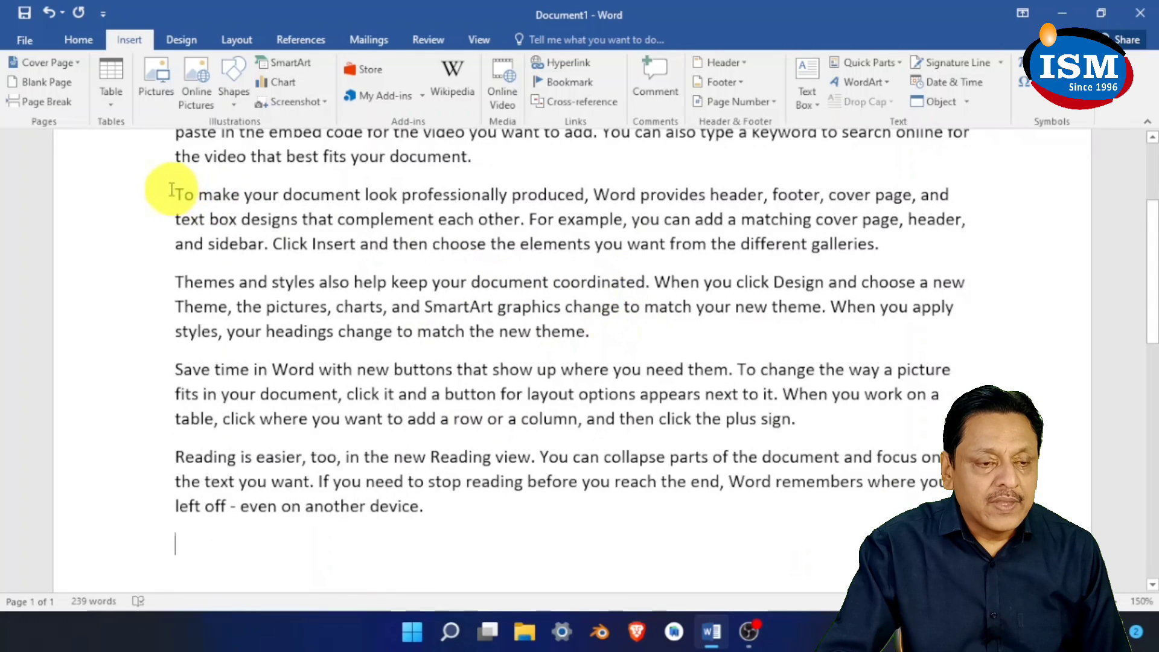
# Copy "Reading is easier" from the last paragraph and paste it on a new line below the "Themes and styles" paragraph
pyautogui.moveTo(172, 192); pyautogui.dragTo(330, 194)
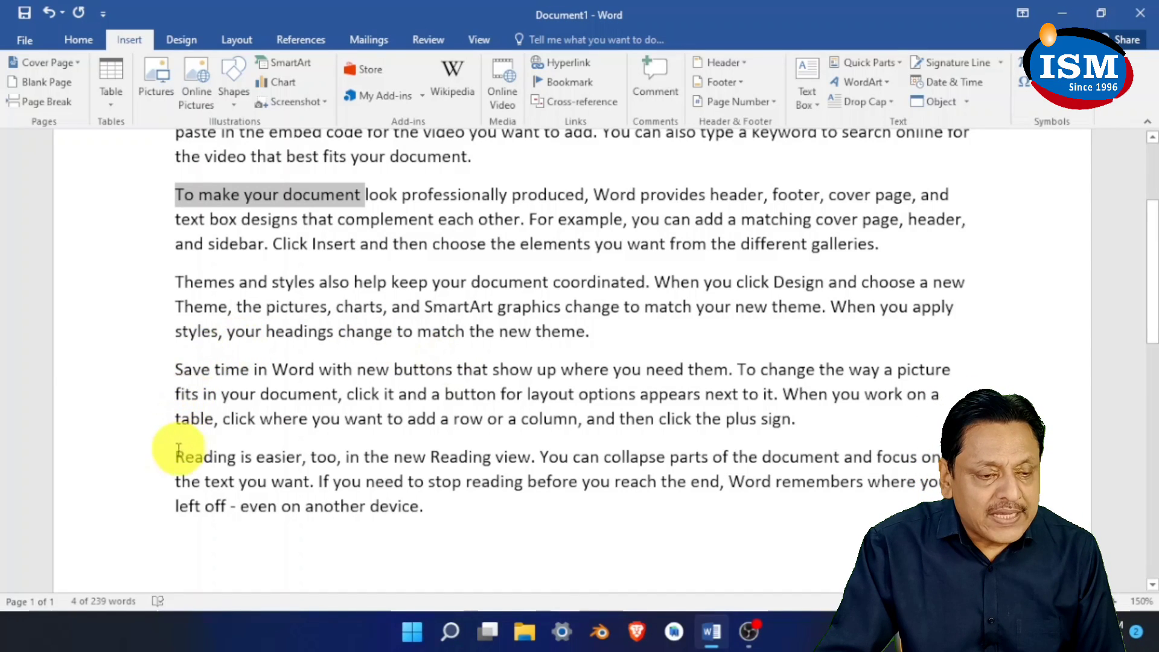
pyautogui.moveTo(175, 456); pyautogui.dragTo(302, 457)
pyautogui.hotkey('ctrl', 'c')
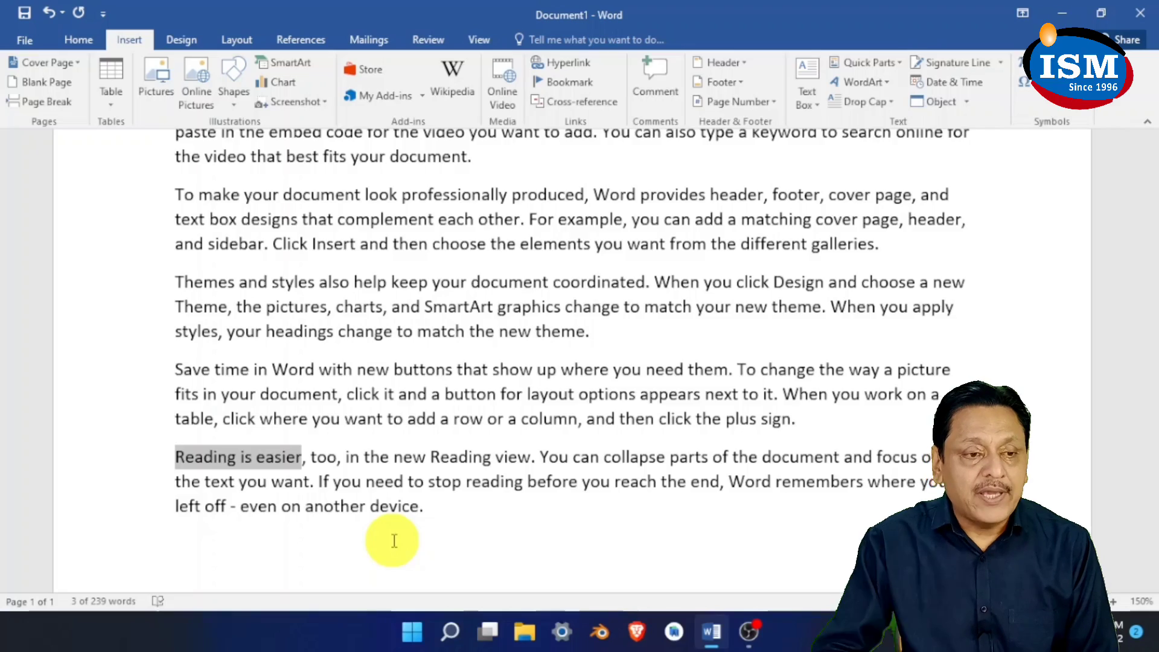
pyautogui.scroll(3, 121, 328)
pyautogui.scroll(-3, 235, 389)
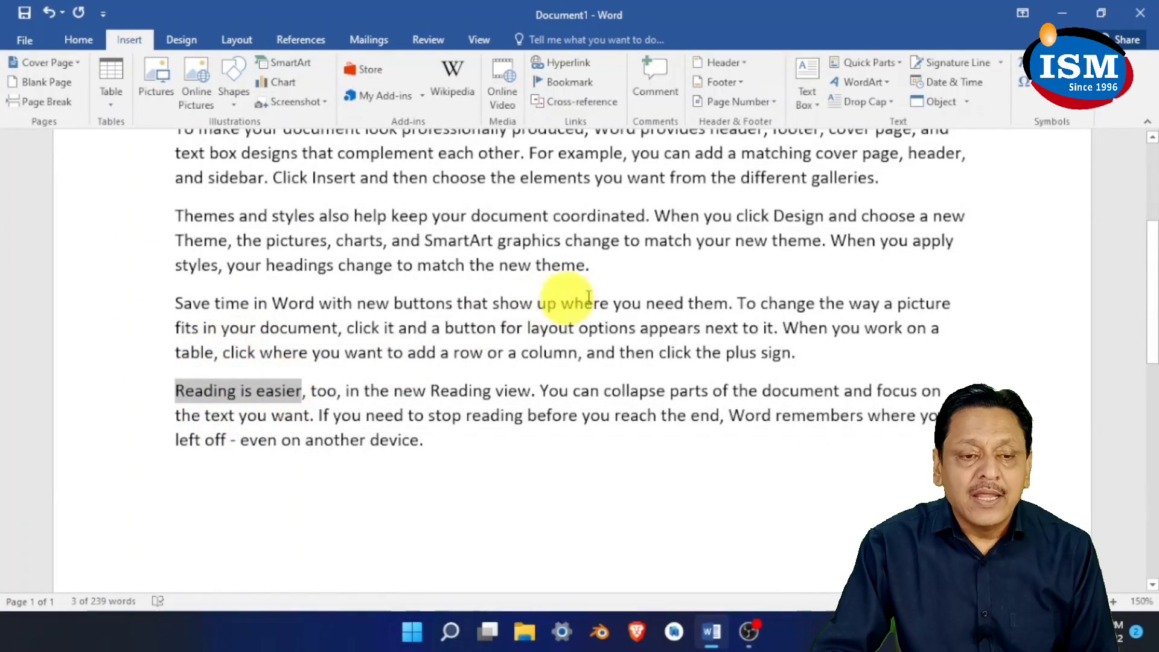
pyautogui.click(685, 266)
pyautogui.press('Return')
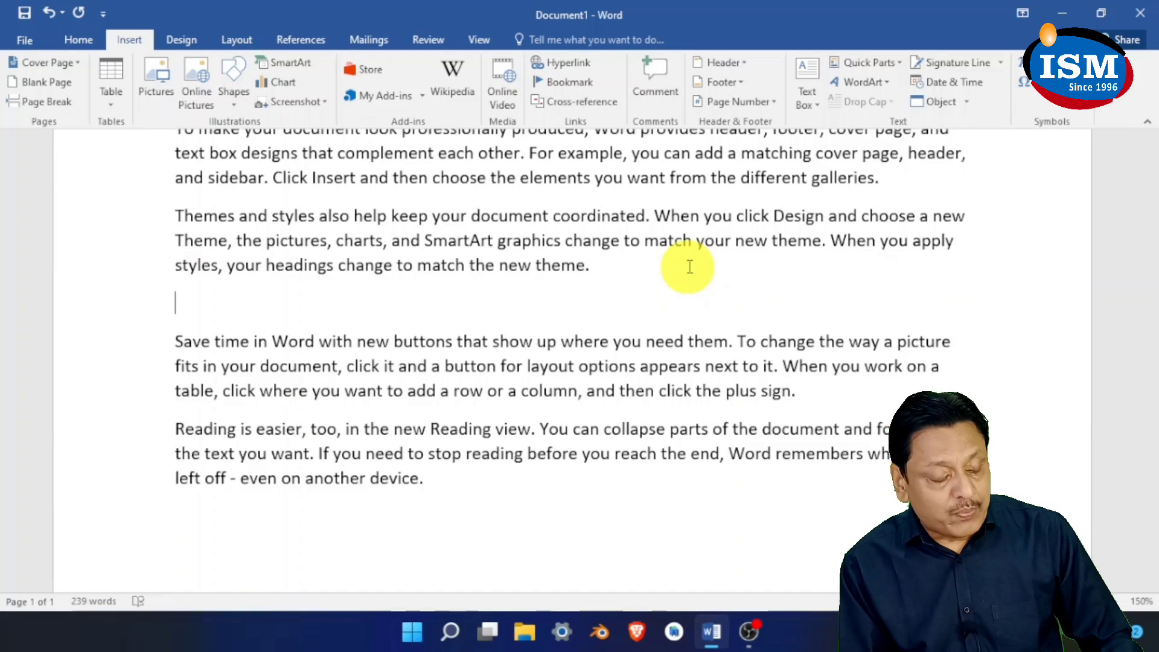
pyautogui.hotkey('ctrl', 'v')
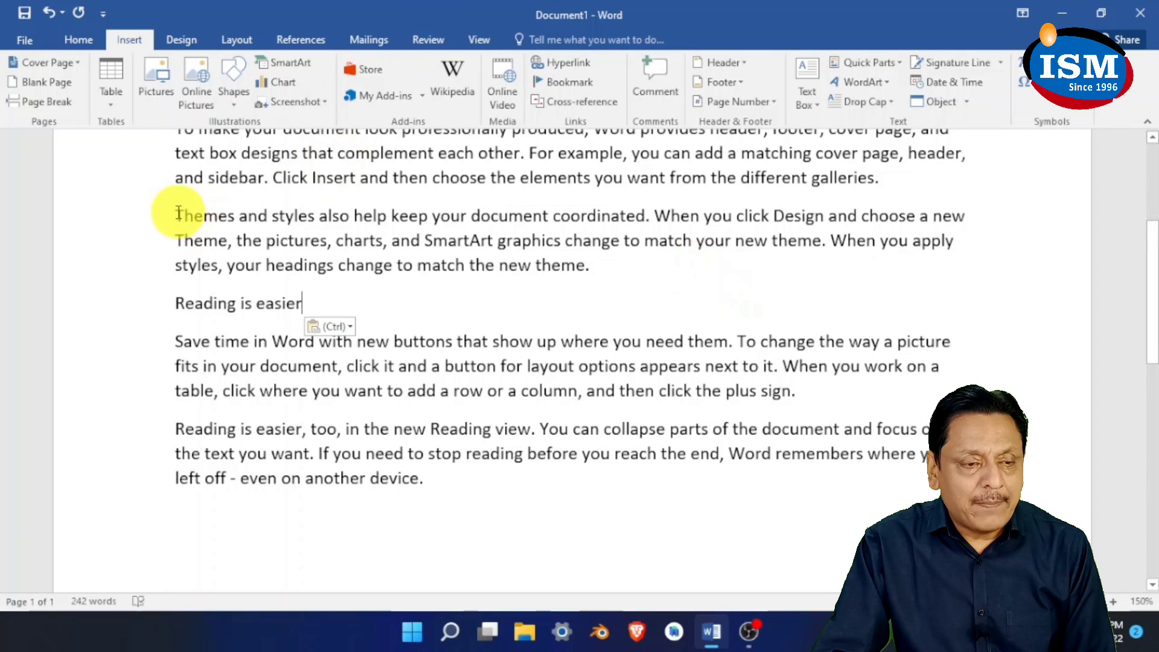
# Save the phrase "Themes and styles also help keep your document" to the AutoText gallery under the name ISM1
pyautogui.moveTo(177, 212); pyautogui.dragTo(530, 212)
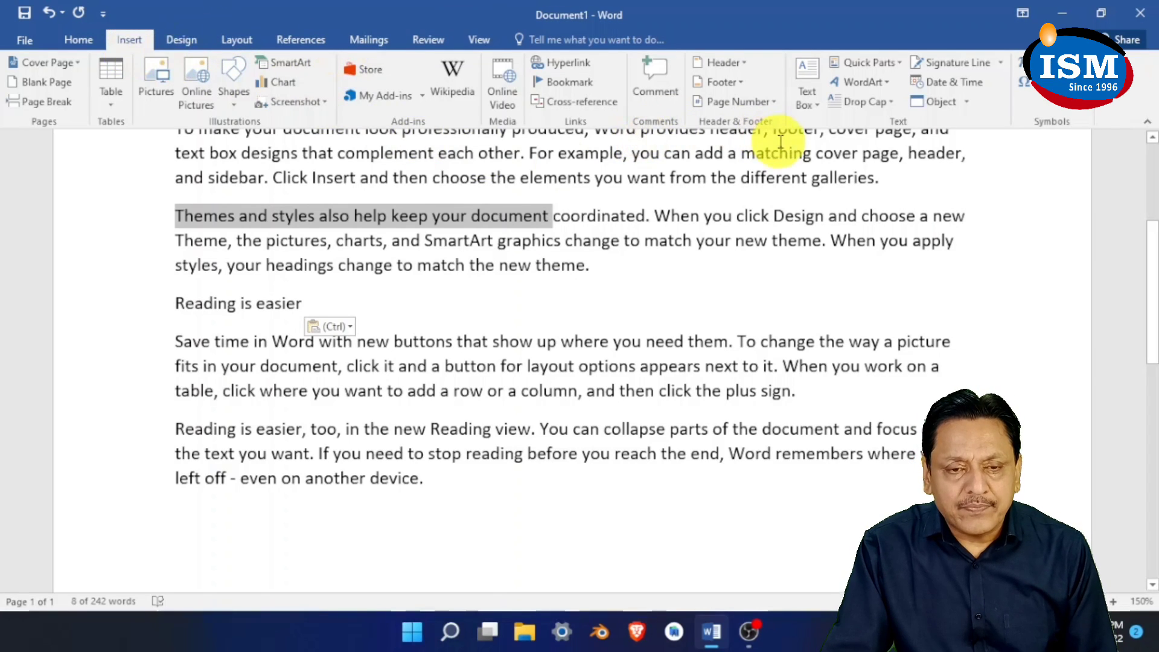
pyautogui.click(900, 65)
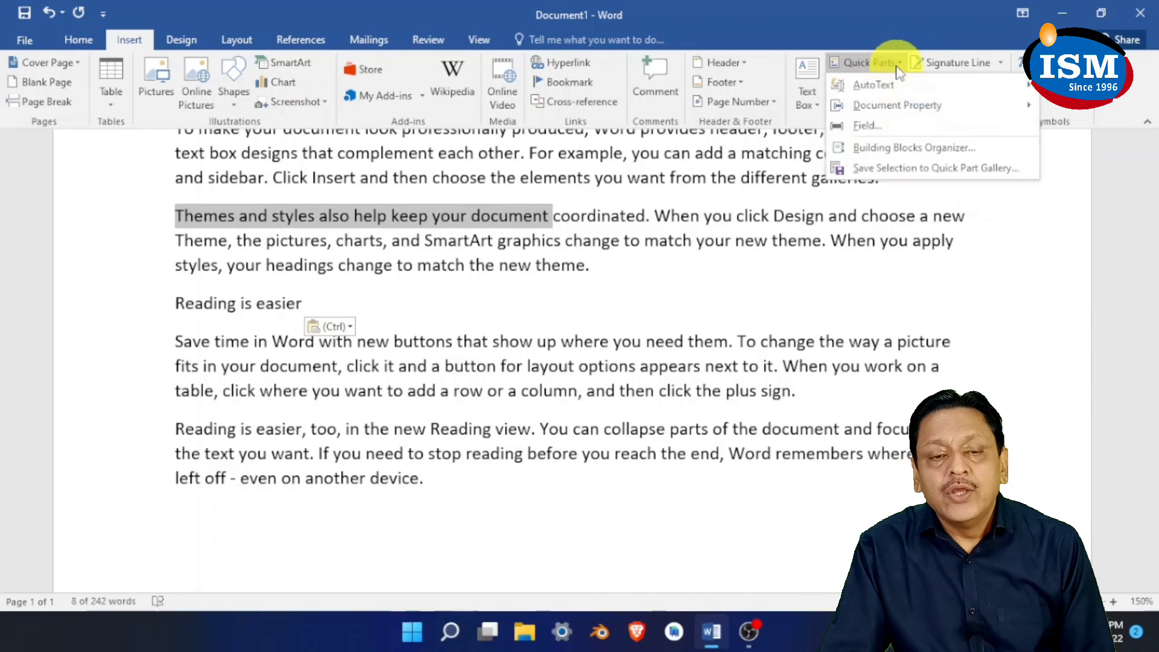
pyautogui.moveTo(885, 89)
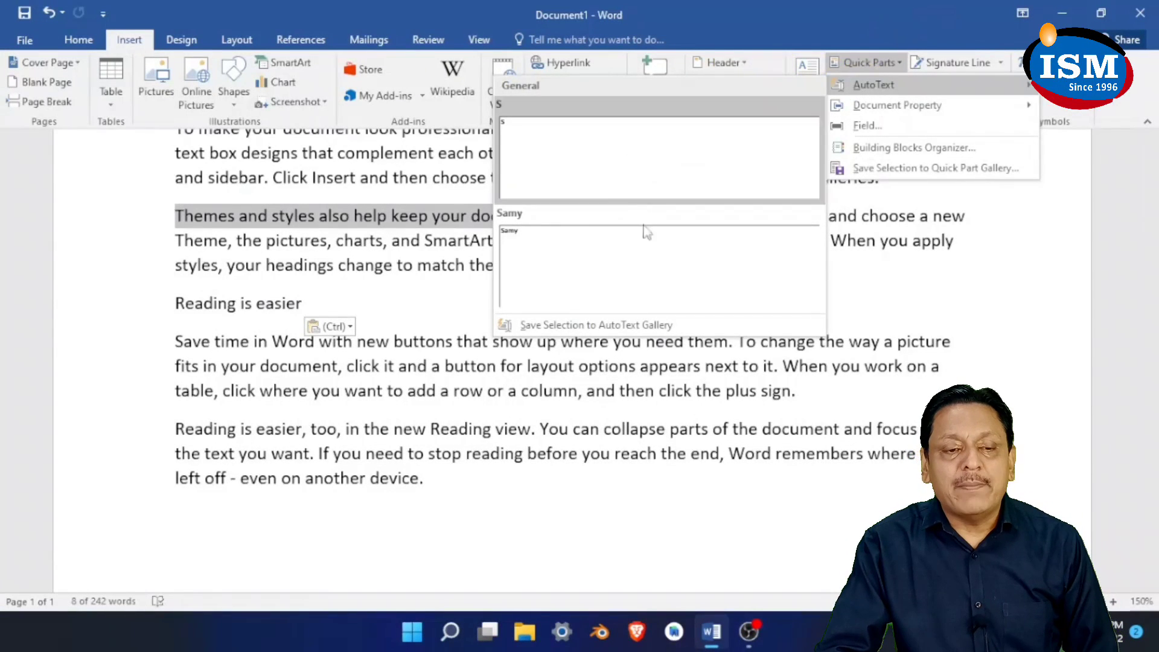
pyautogui.click(651, 325)
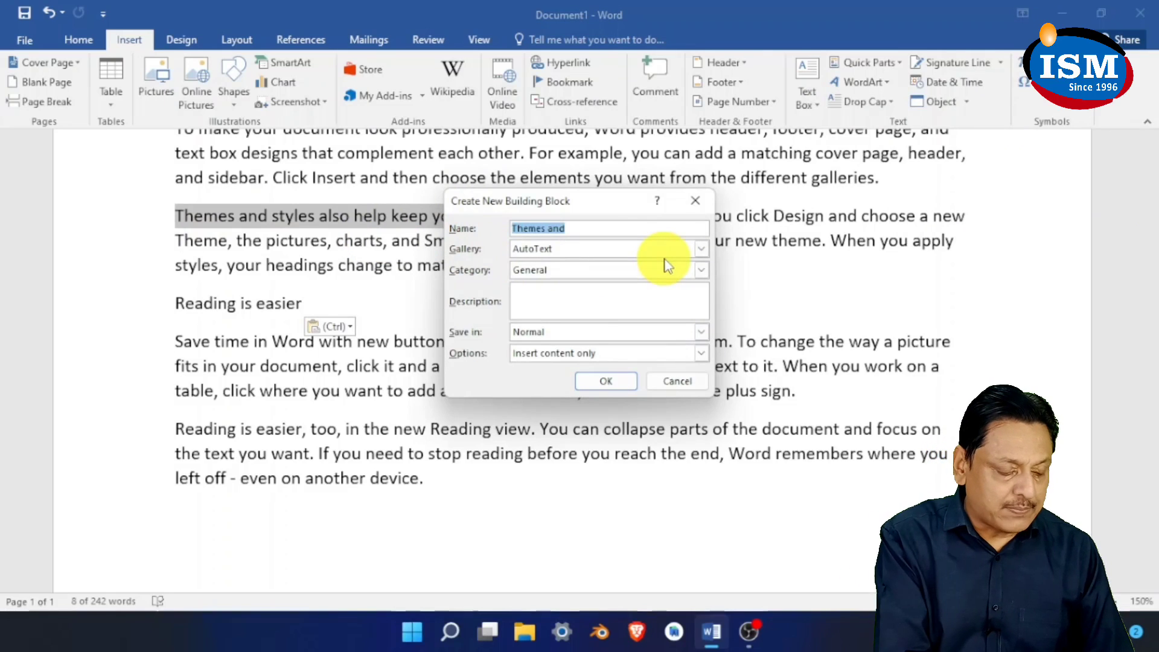
pyautogui.write('ISM1')
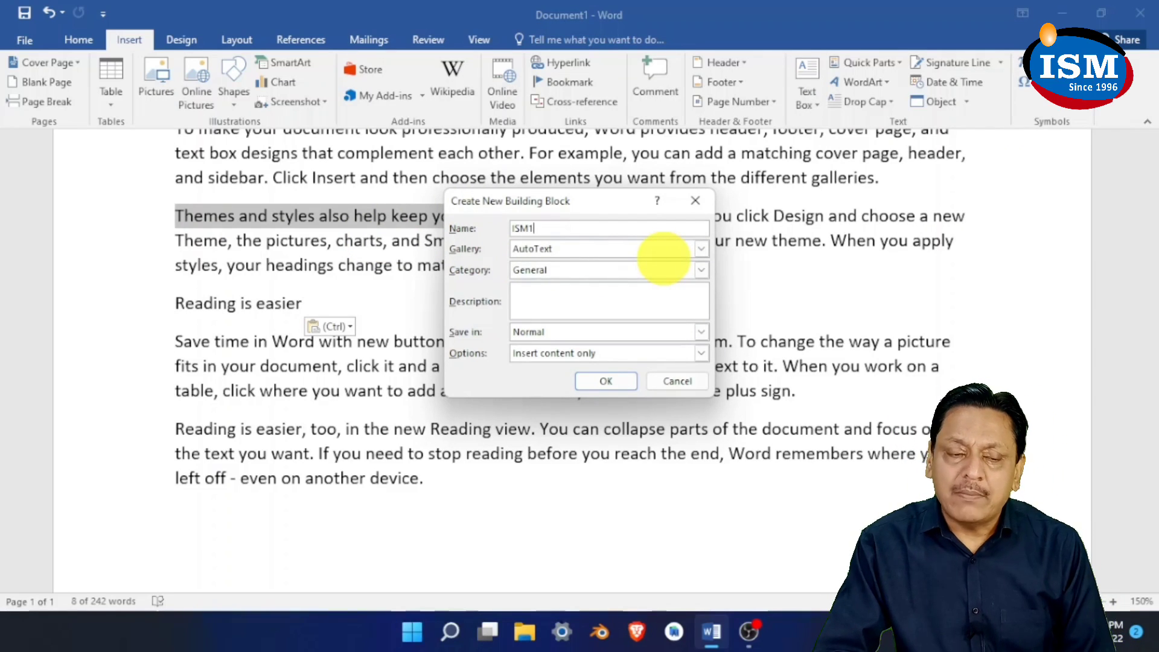
pyautogui.click(605, 381)
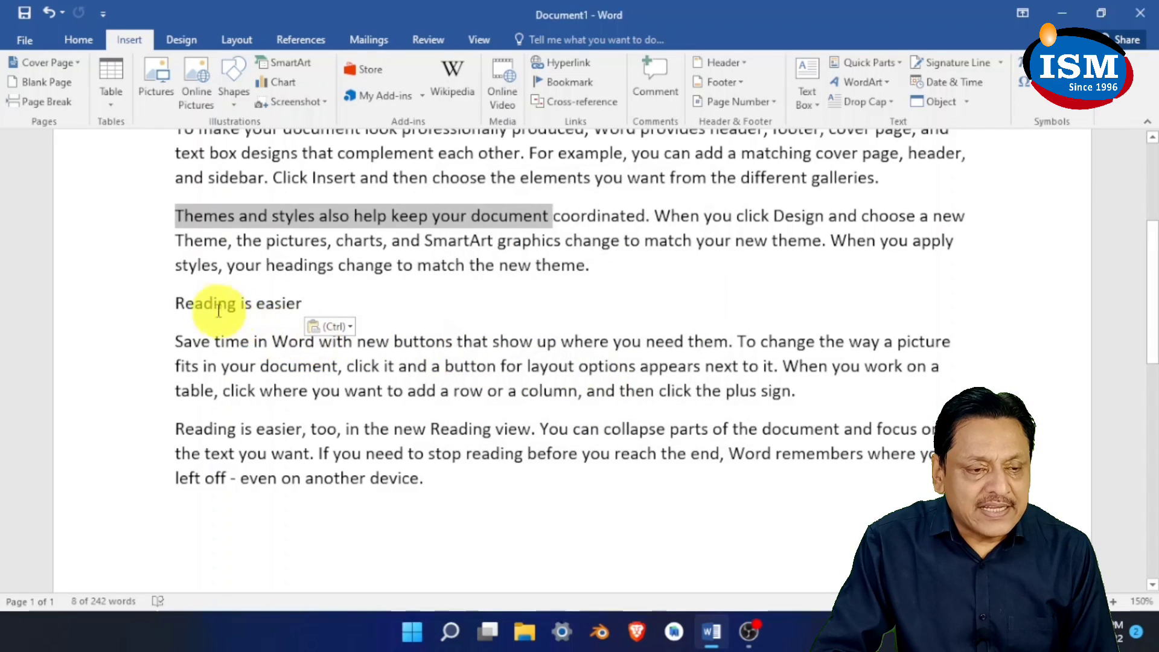
# Save the line "Reading is easier" to the AutoText gallery under the name ISM2
pyautogui.moveTo(175, 303); pyautogui.dragTo(286, 303)
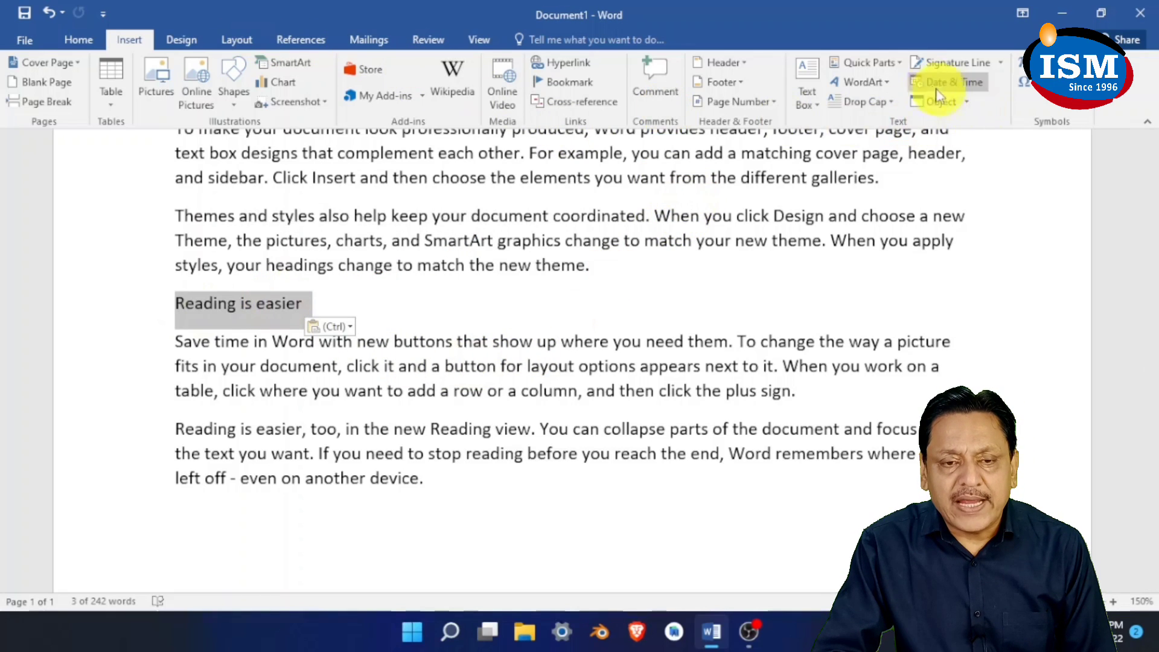
pyautogui.click(869, 62)
pyautogui.moveTo(857, 85)
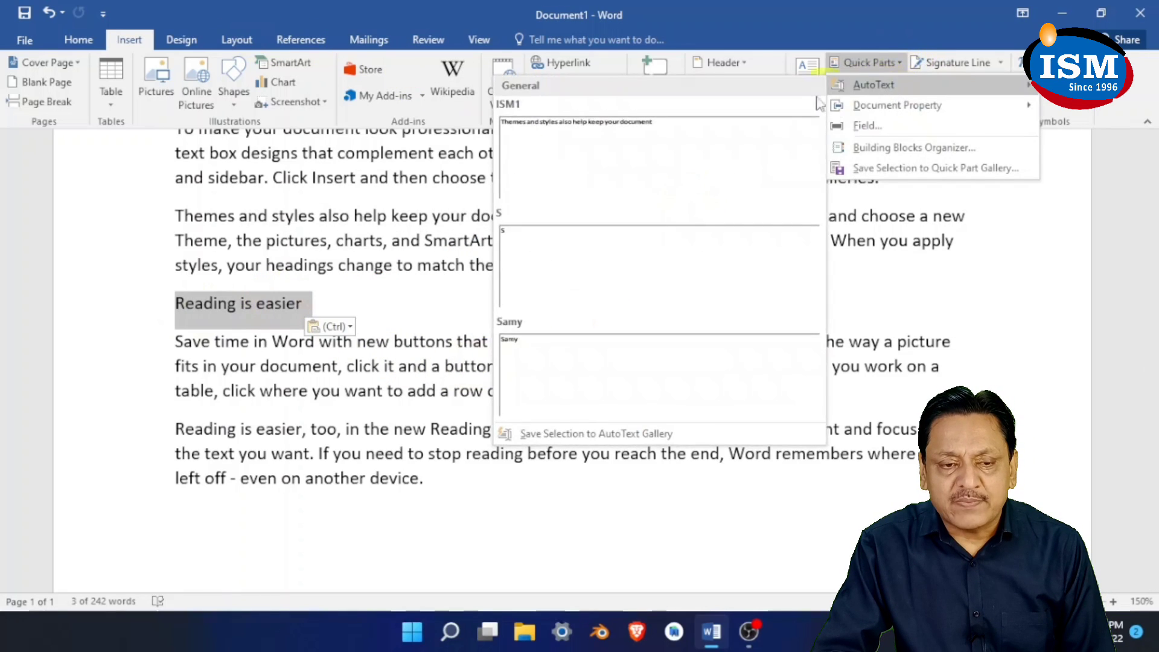
pyautogui.click(644, 431)
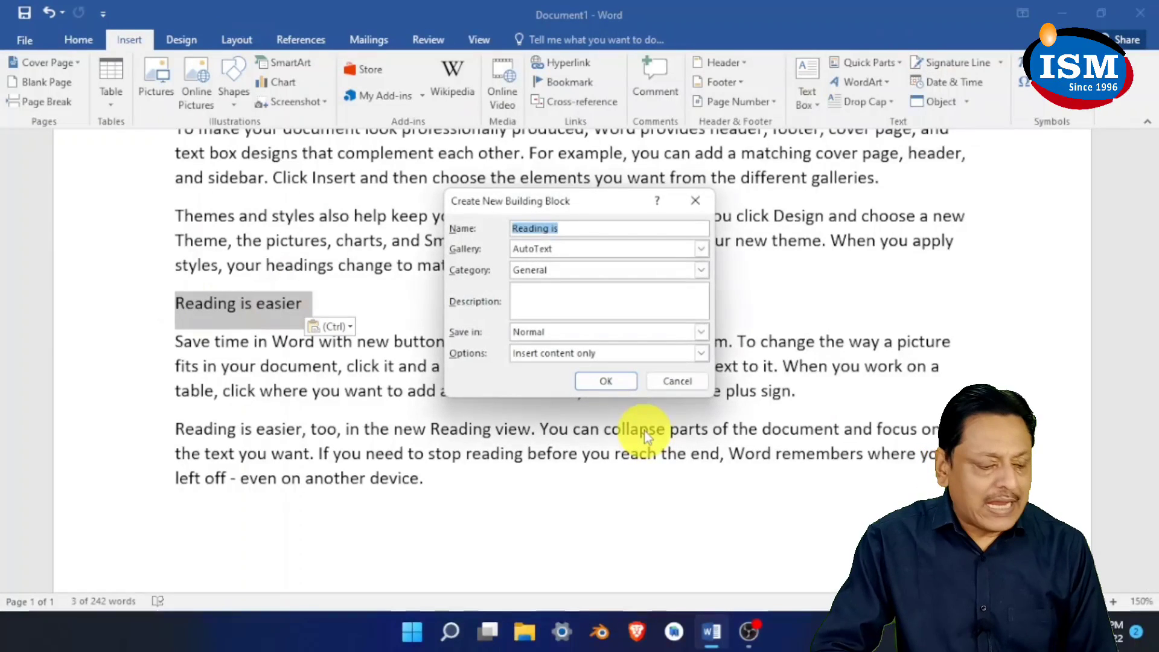
pyautogui.write('ISM2')
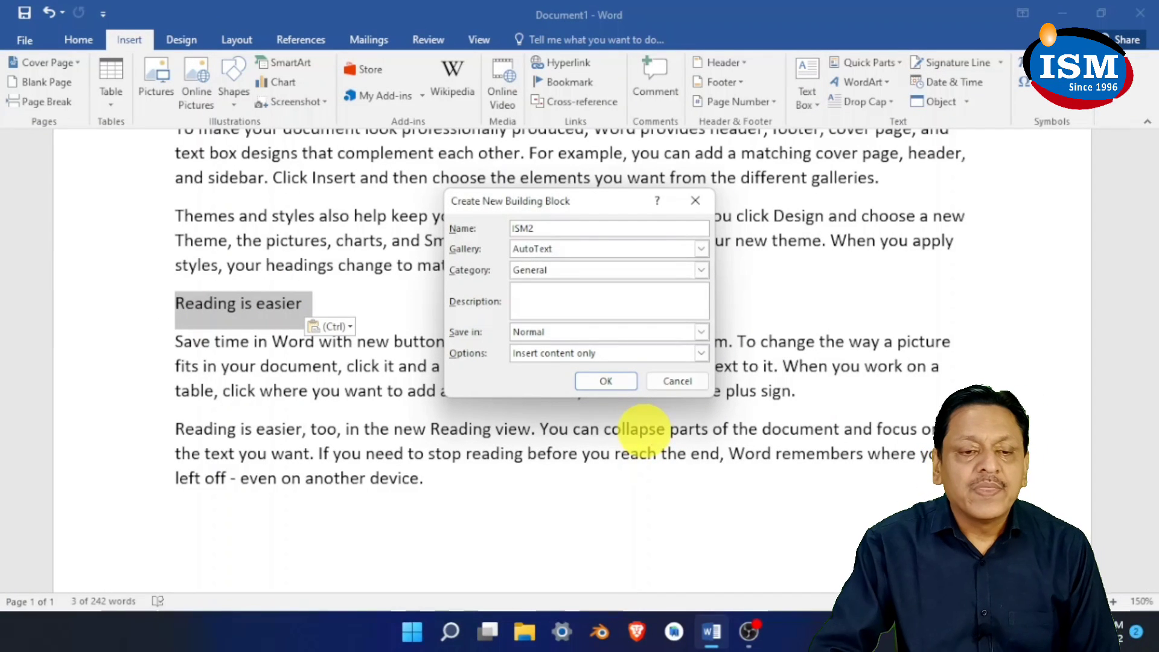
pyautogui.click(607, 382)
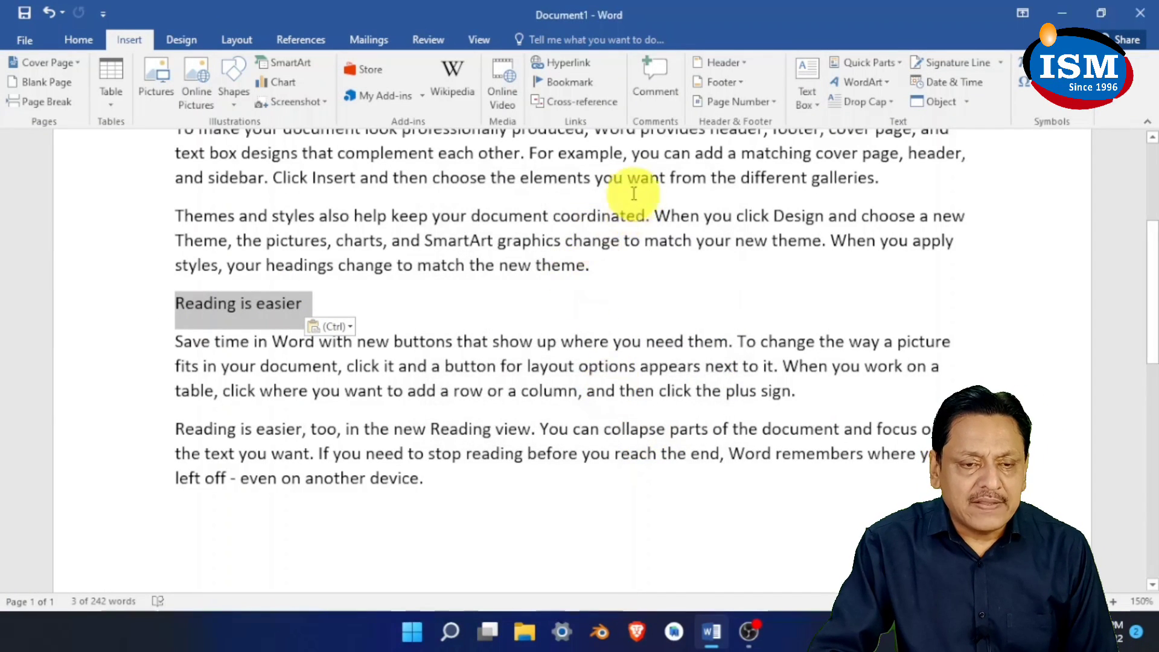
# Save the sentence "Click Insert and then choose the elements you want from the different galleries." as an AutoText entry named ISM3
pyautogui.moveTo(271, 177); pyautogui.dragTo(863, 176)
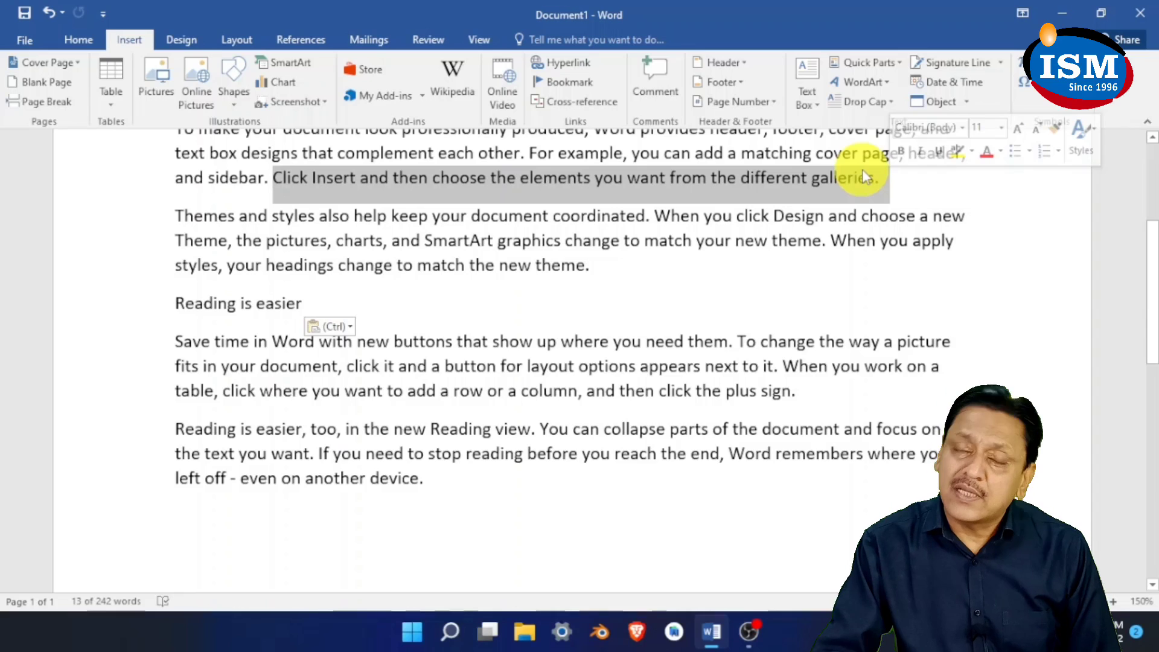
pyautogui.click(903, 71)
pyautogui.moveTo(876, 85)
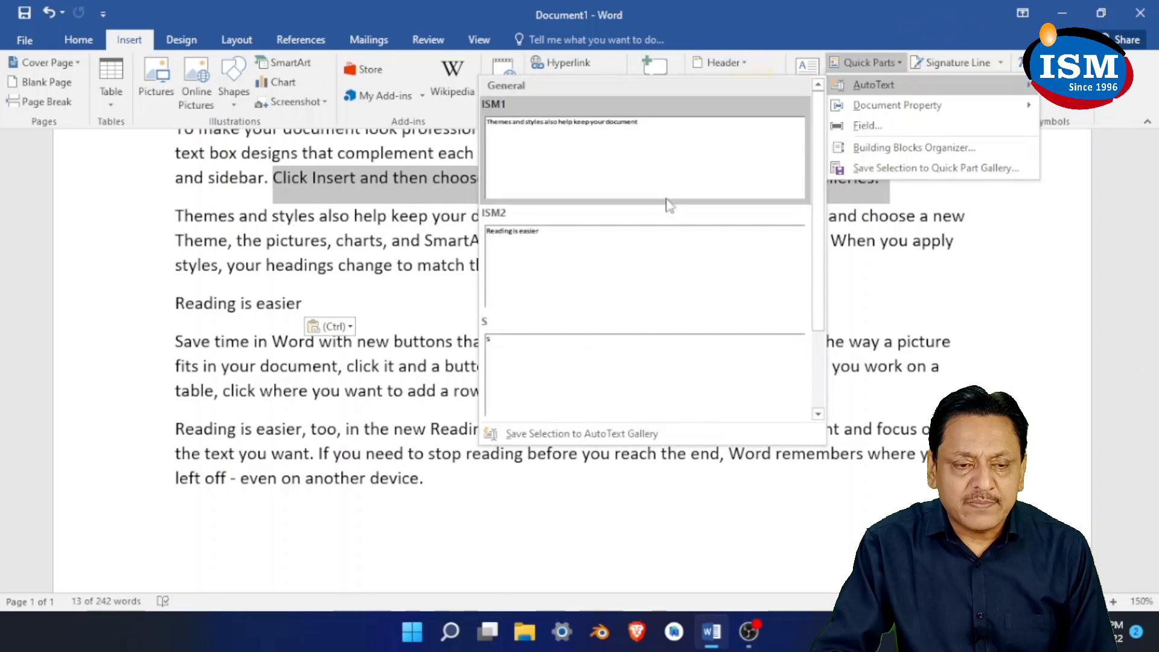
pyautogui.click(666, 435)
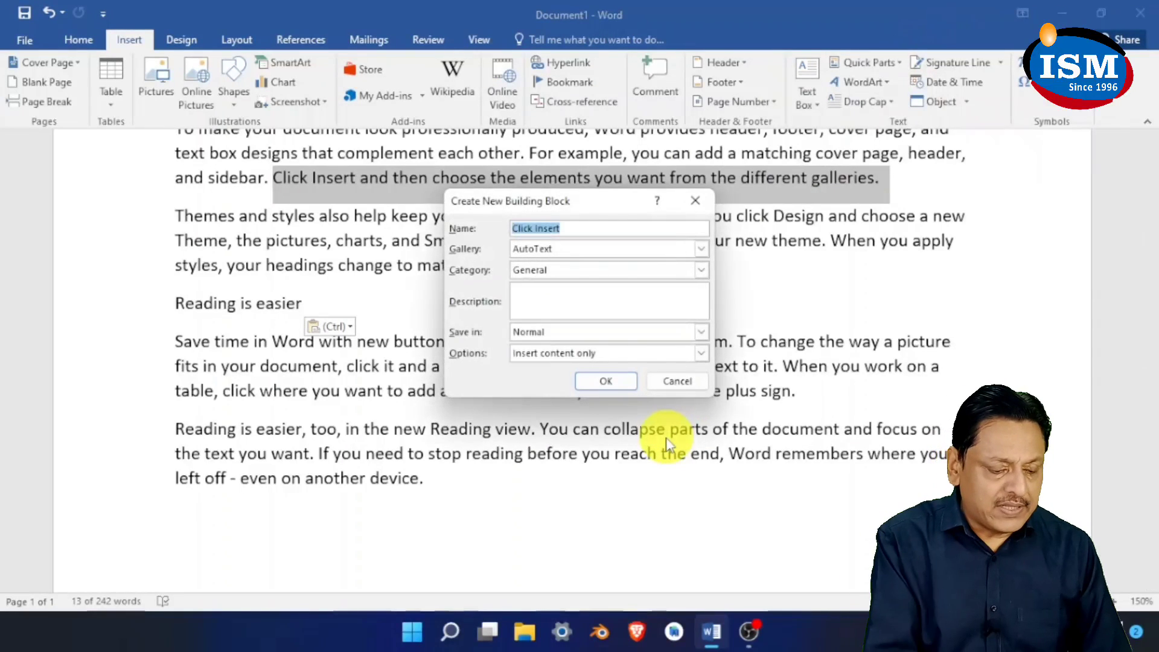
pyautogui.press('BackSpace')
pyautogui.write('ISM3')
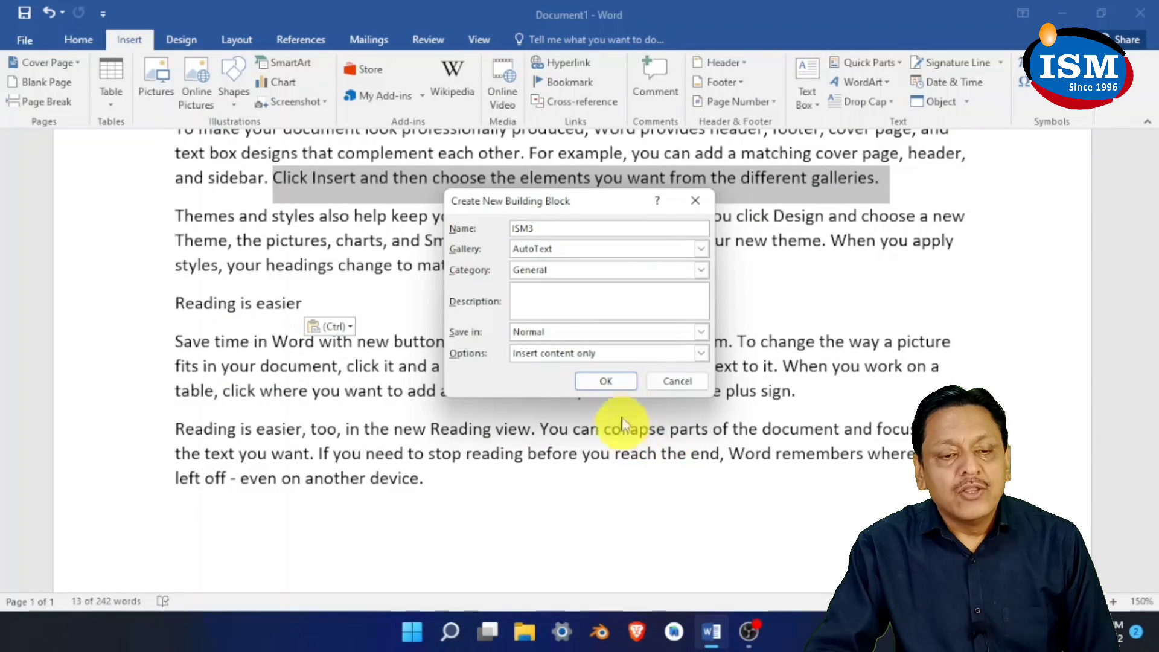
pyautogui.click(611, 380)
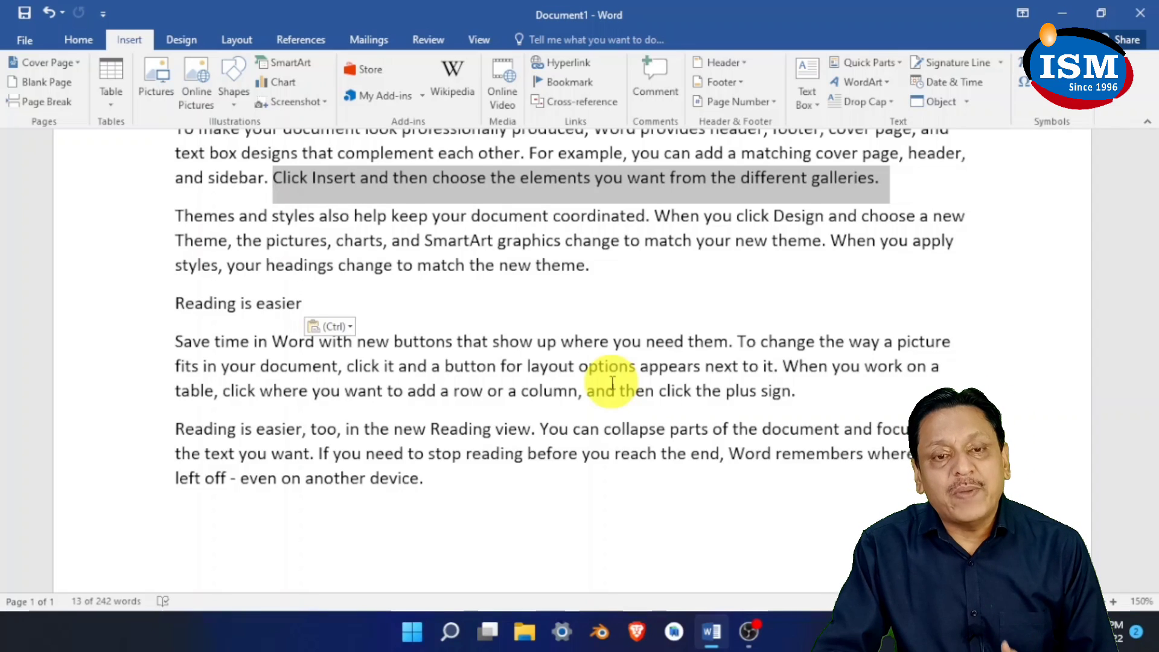
# Insert the ISM2 AutoText entry in a new paragraph at the end of the document
pyautogui.click(461, 473)
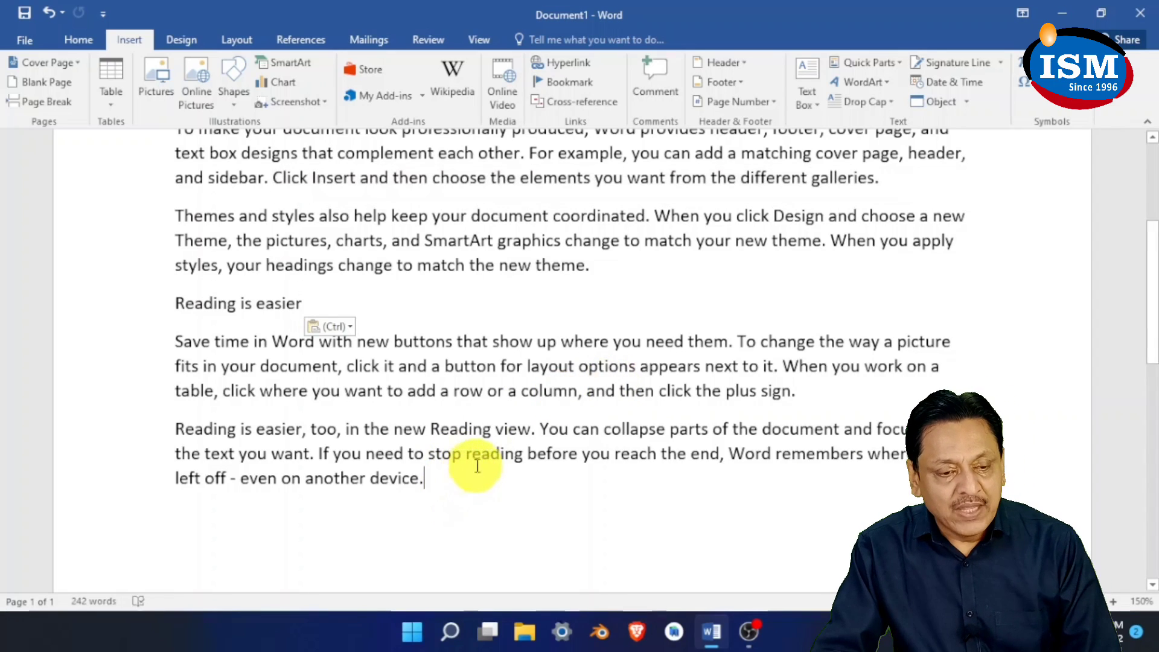
pyautogui.press('Return')
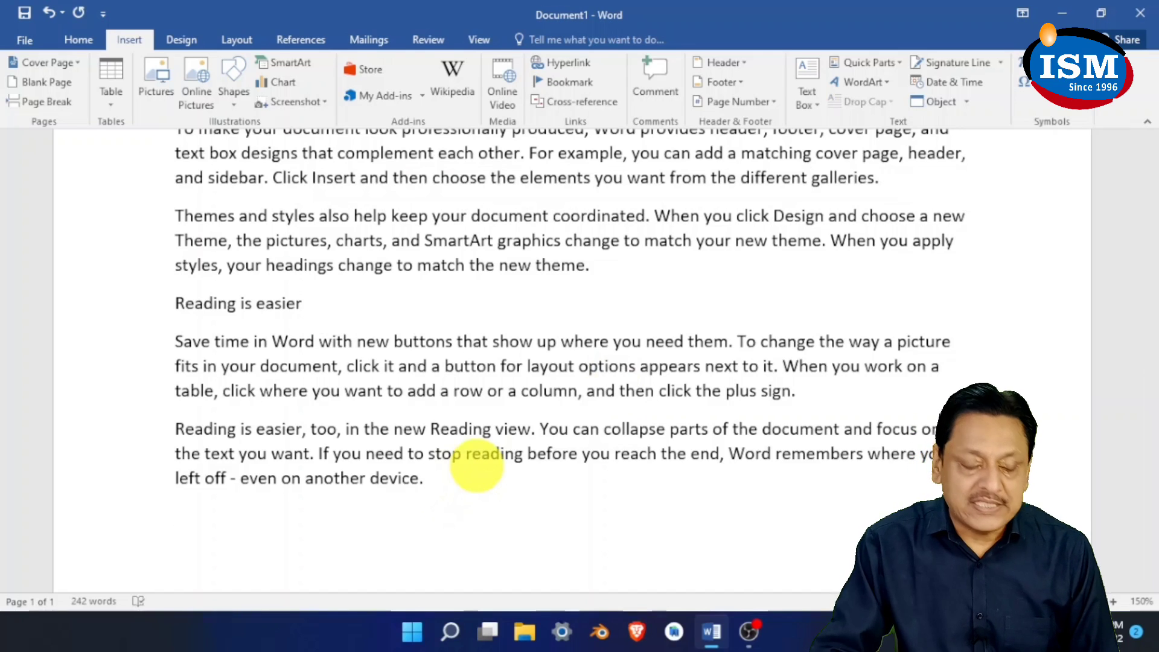
pyautogui.write('ISM2')
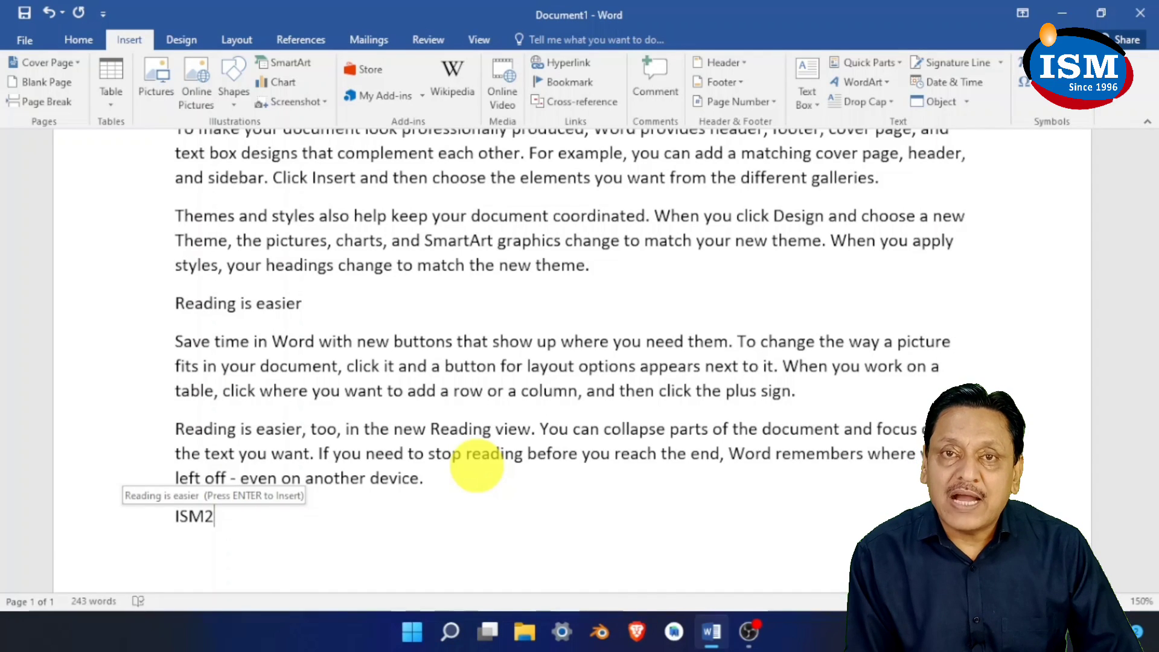
pyautogui.press('Return')
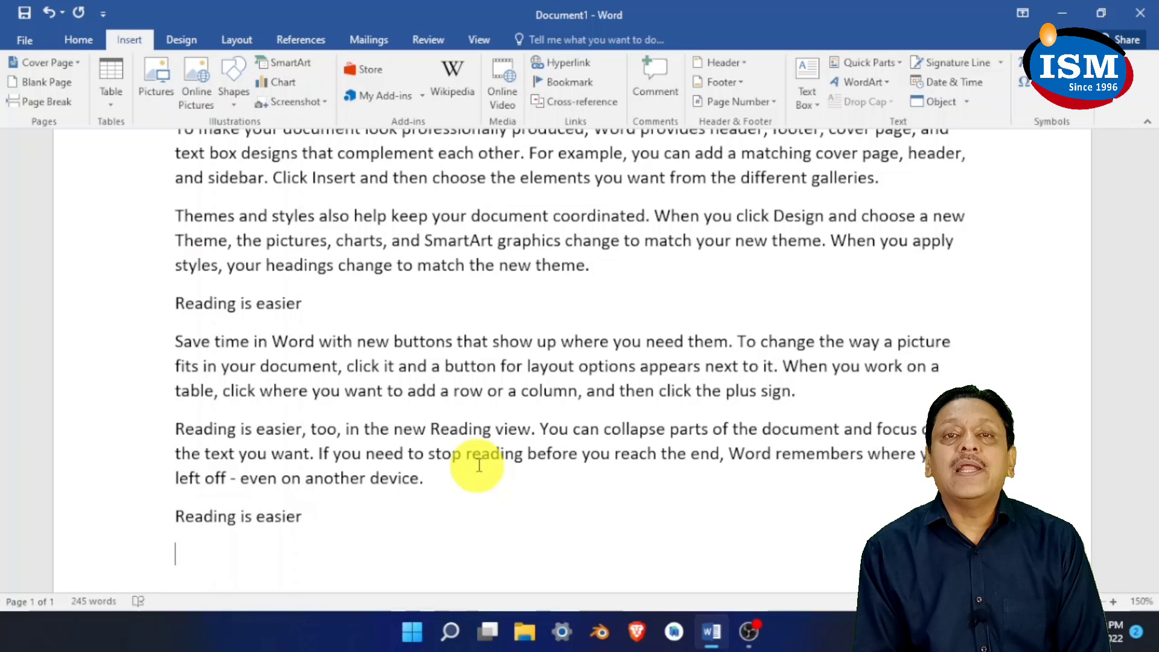
# Enter the filler text "SJDKOASJ D" in the last paragraph and insert the ISM3 AutoText entry after it
pyautogui.write('SJDKOASJ D')
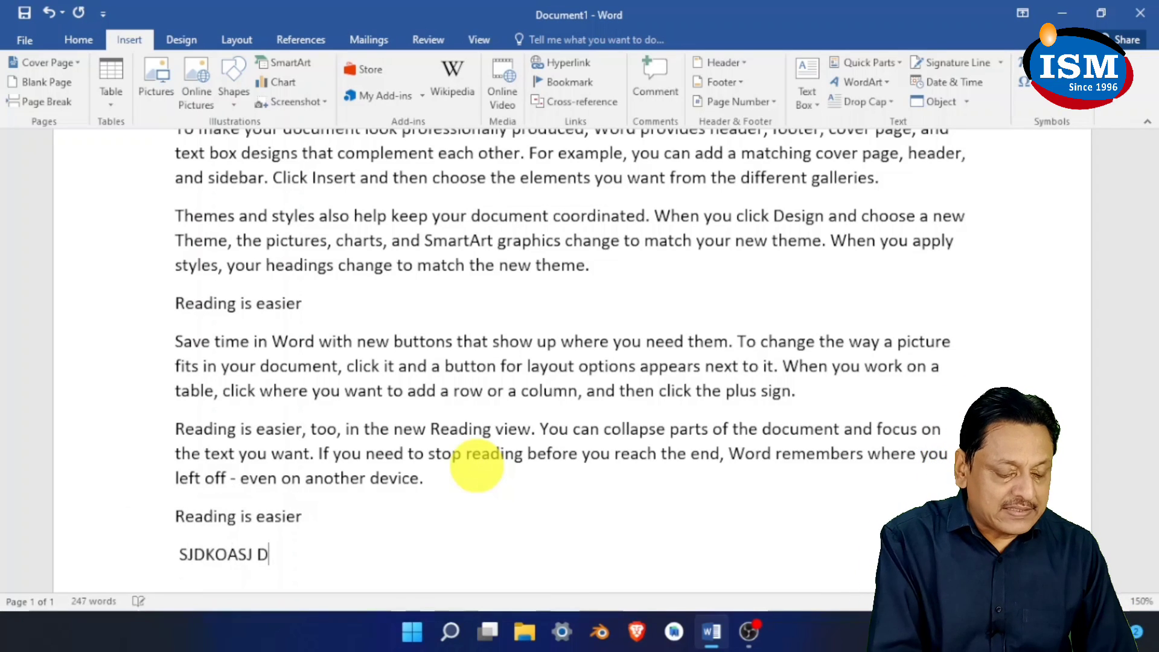
pyautogui.write(' ISM3')
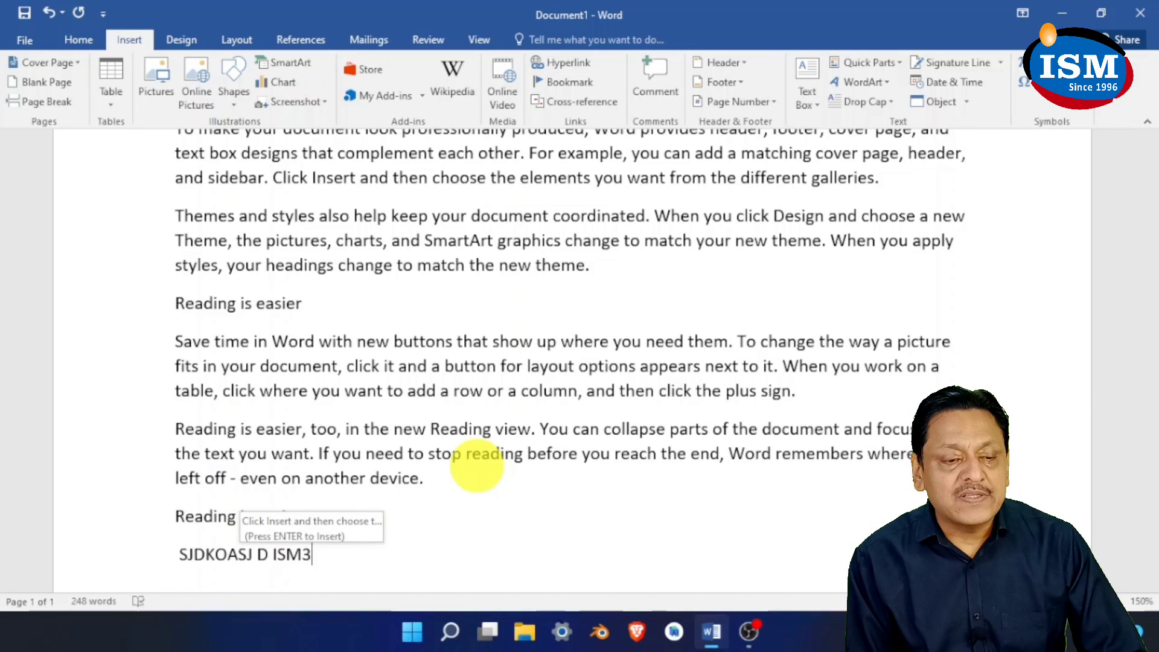
pyautogui.press('Return')
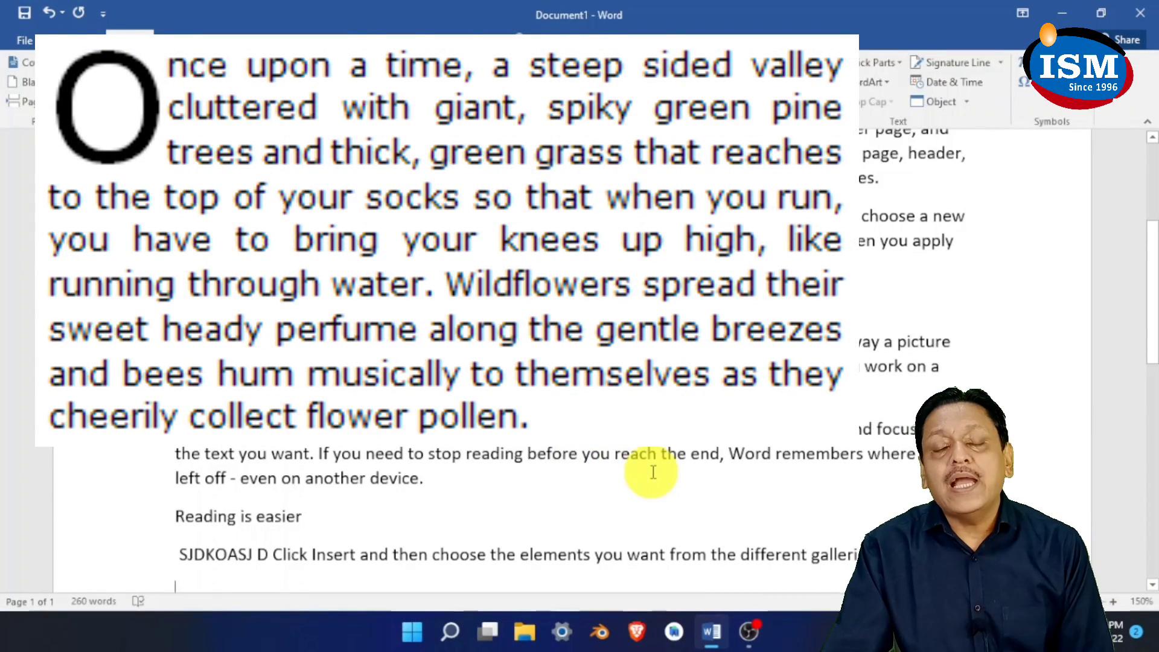
# Join the second paragraph, starting "To make your document", to the end of the first paragraph
pyautogui.scroll(3, 653, 471)
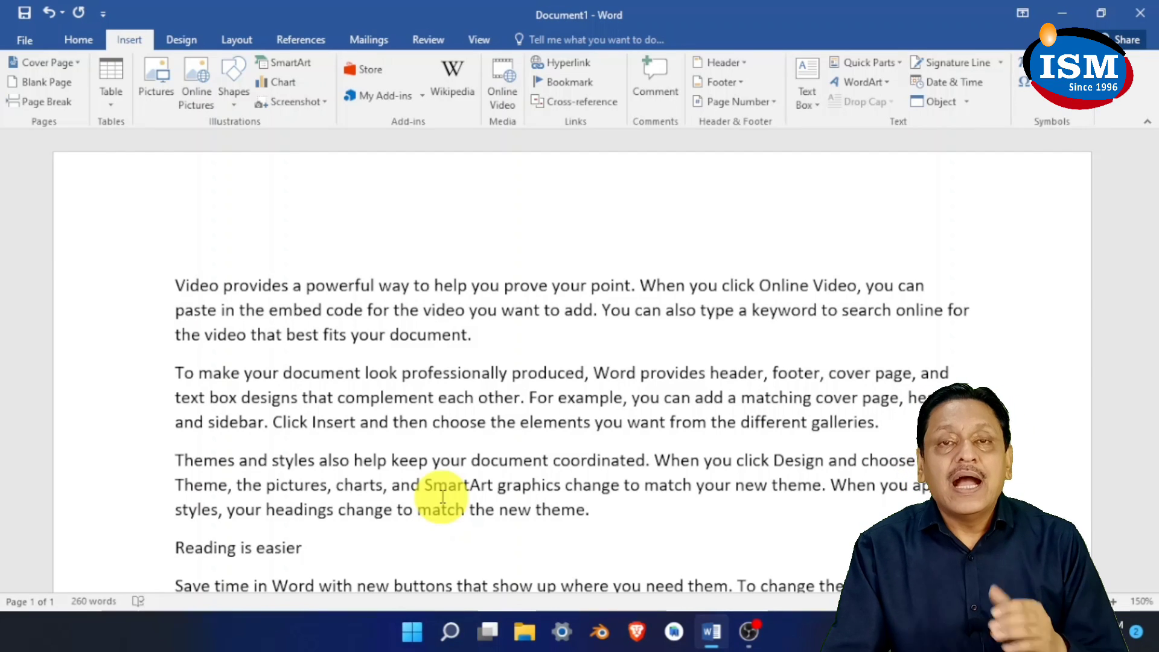
pyautogui.click(512, 334)
pyautogui.press('Delete')
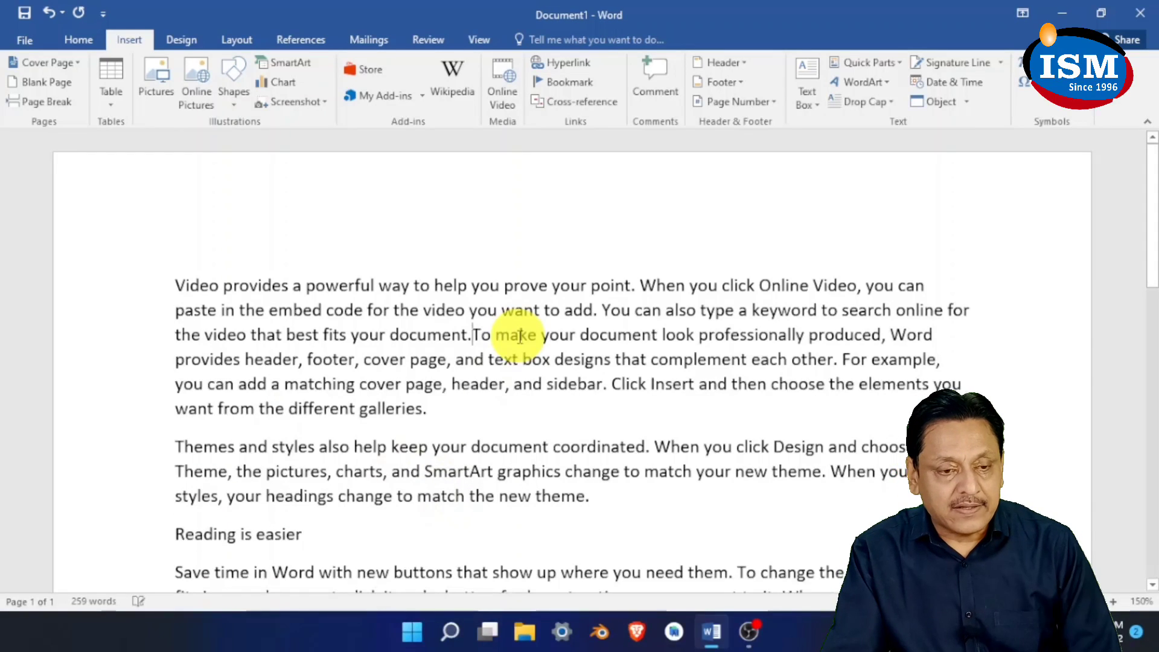
pyautogui.press('alt')
pyautogui.press('alt')
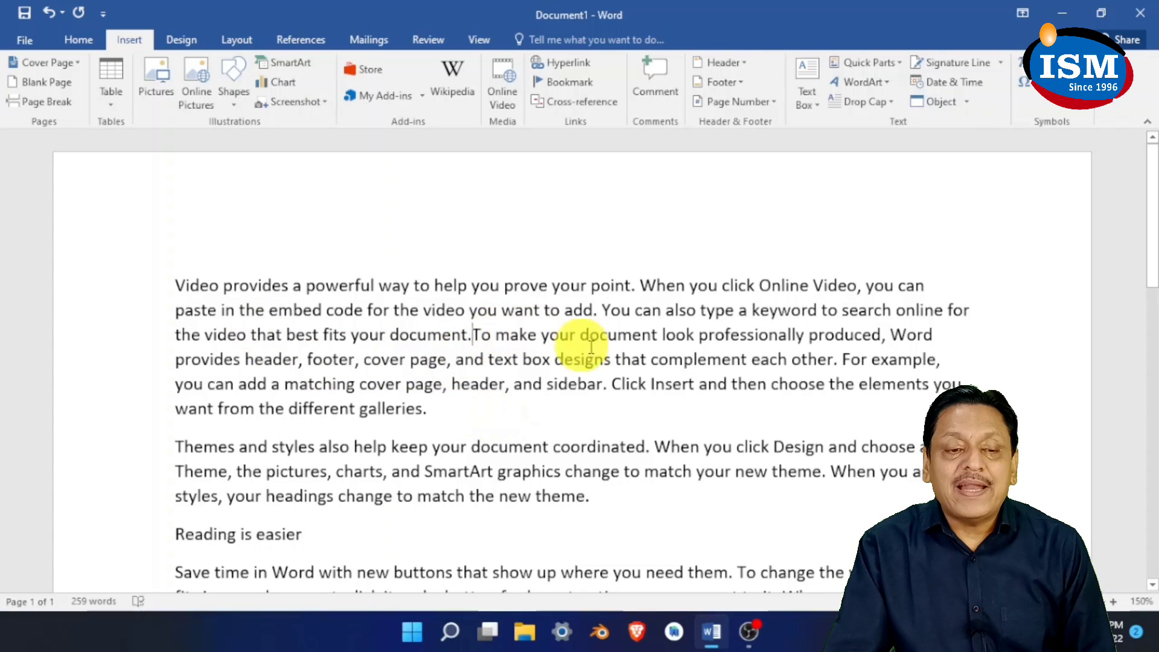
pyautogui.click(560, 340)
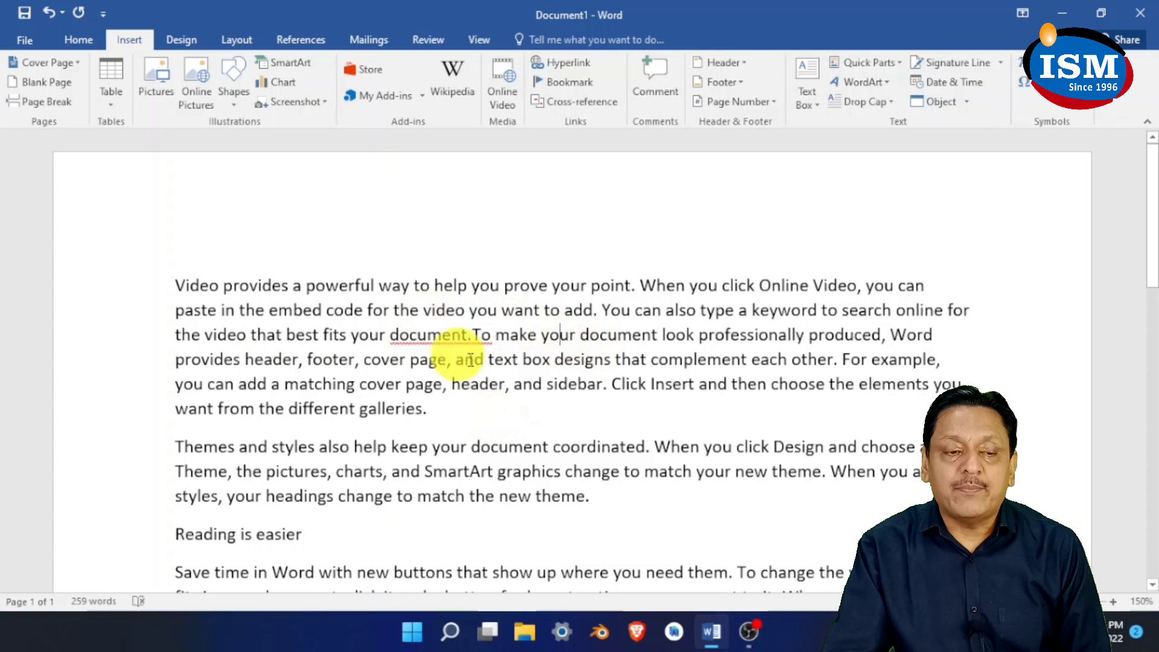
pyautogui.click(524, 307)
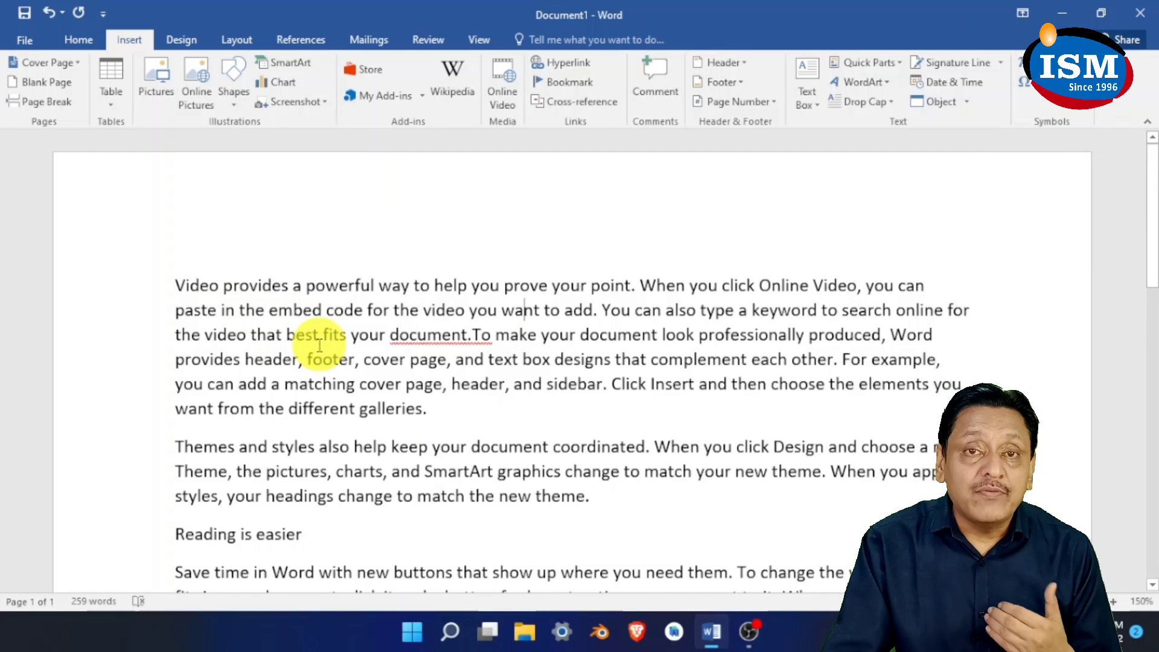
pyautogui.doubleClick(196, 287)
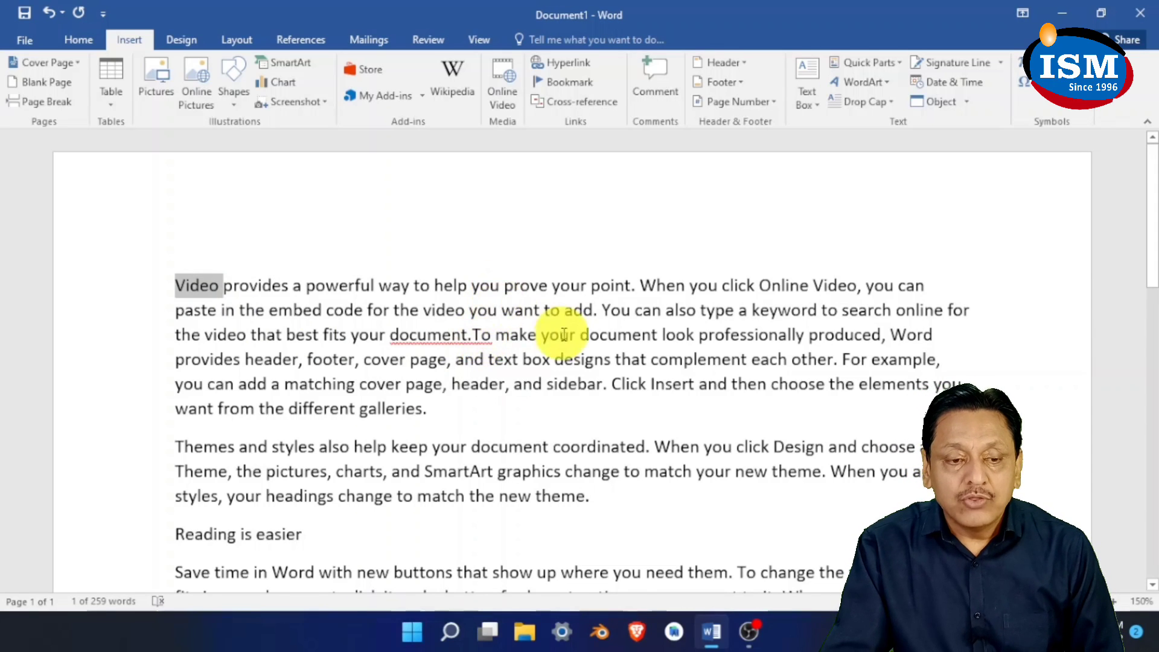
# Apply a drop cap to the first paragraph with the Dropped position and 4 lines to drop
pyautogui.click(509, 319)
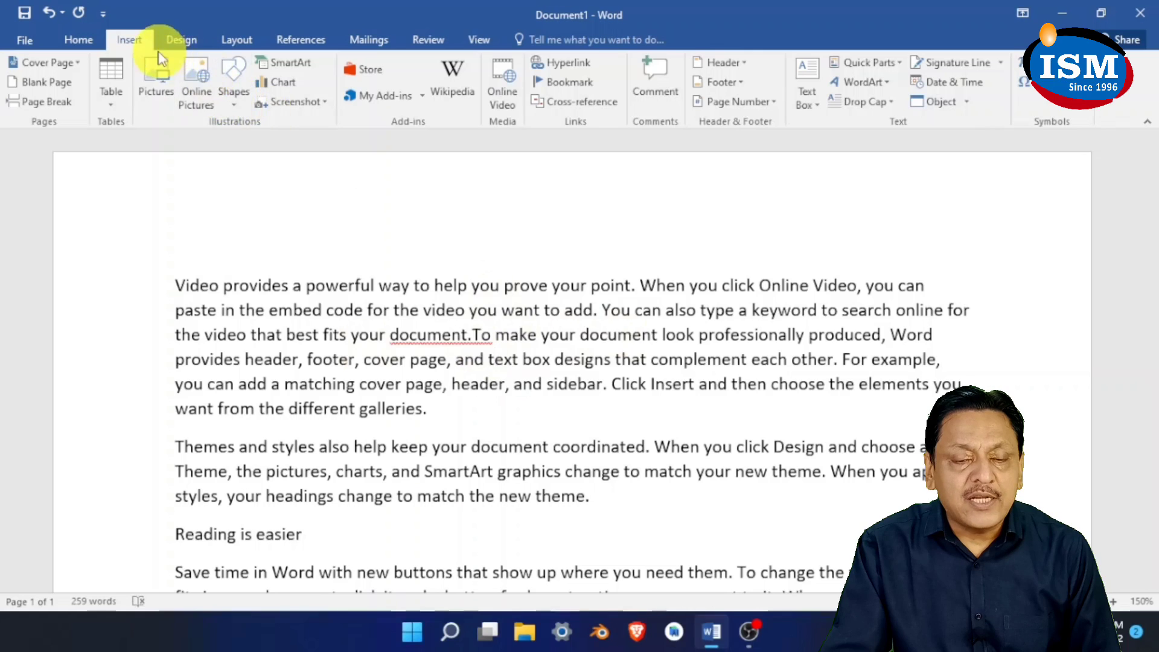
pyautogui.click(892, 107)
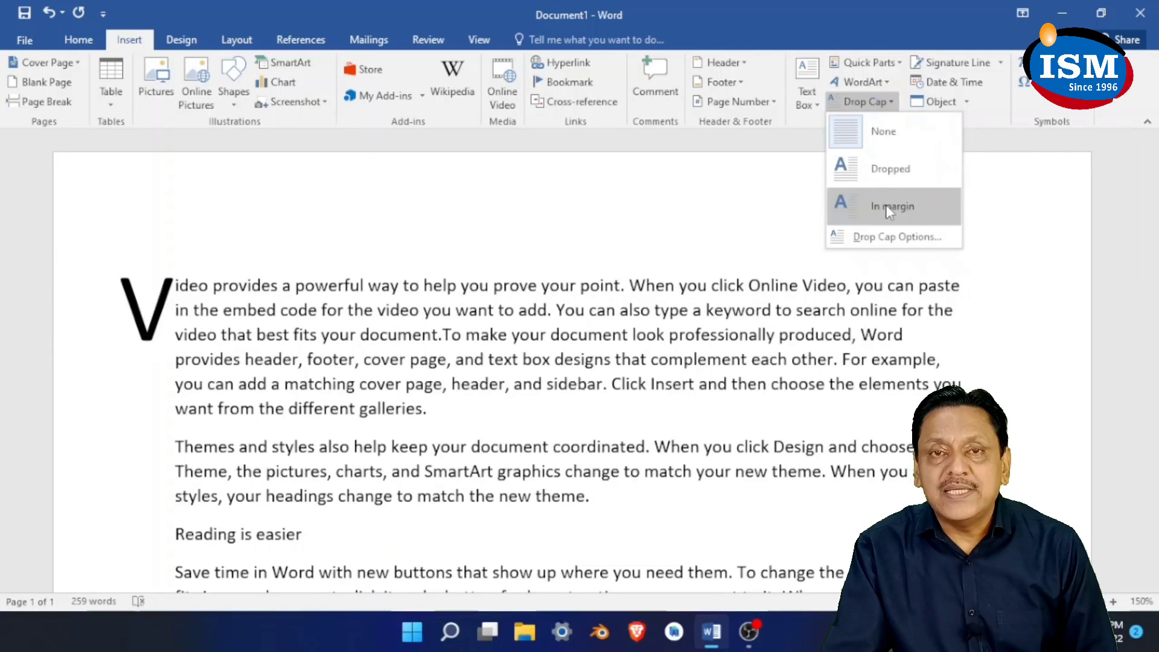
pyautogui.click(898, 238)
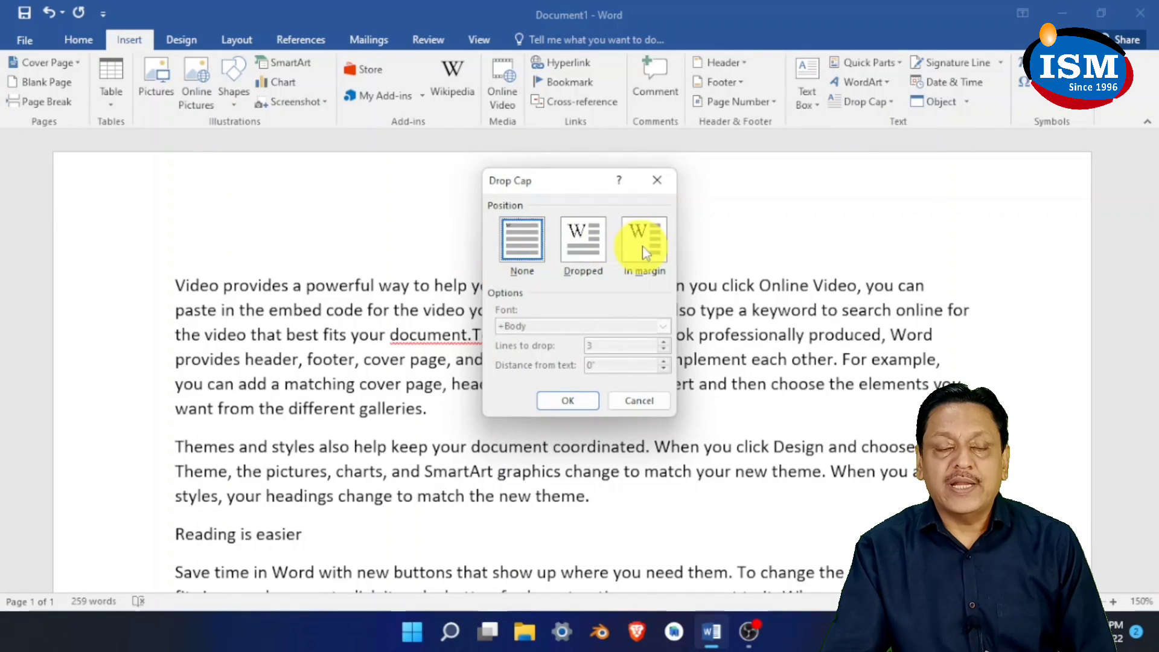
pyautogui.click(583, 244)
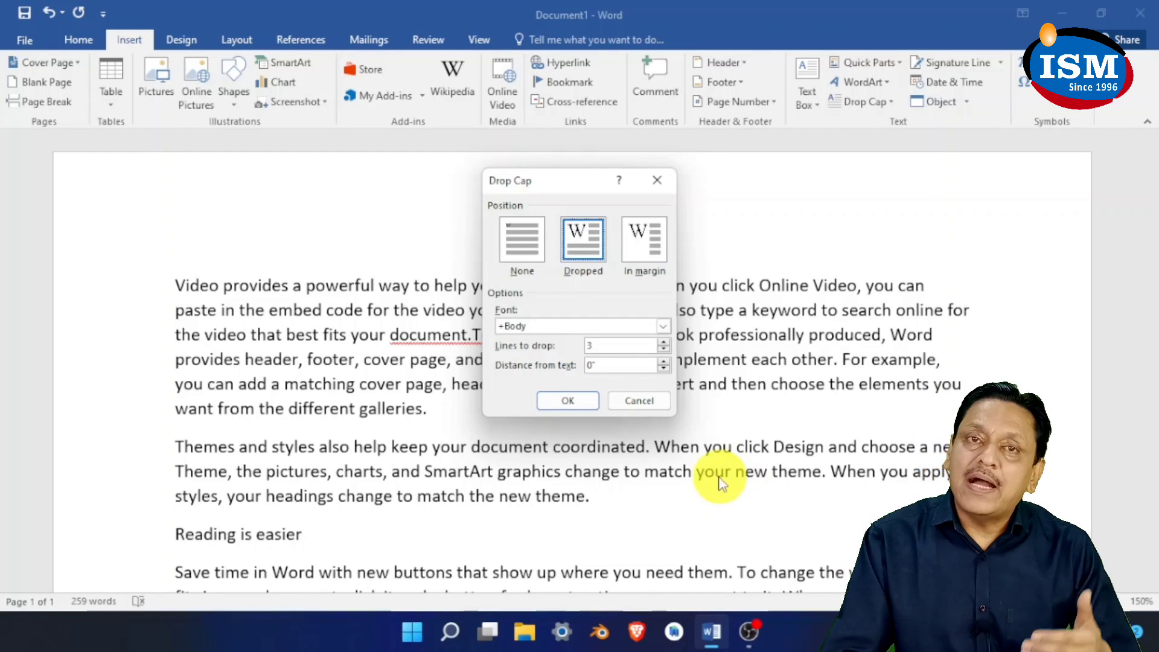
pyautogui.click(622, 345)
pyautogui.press('BackSpace')
pyautogui.write('4')
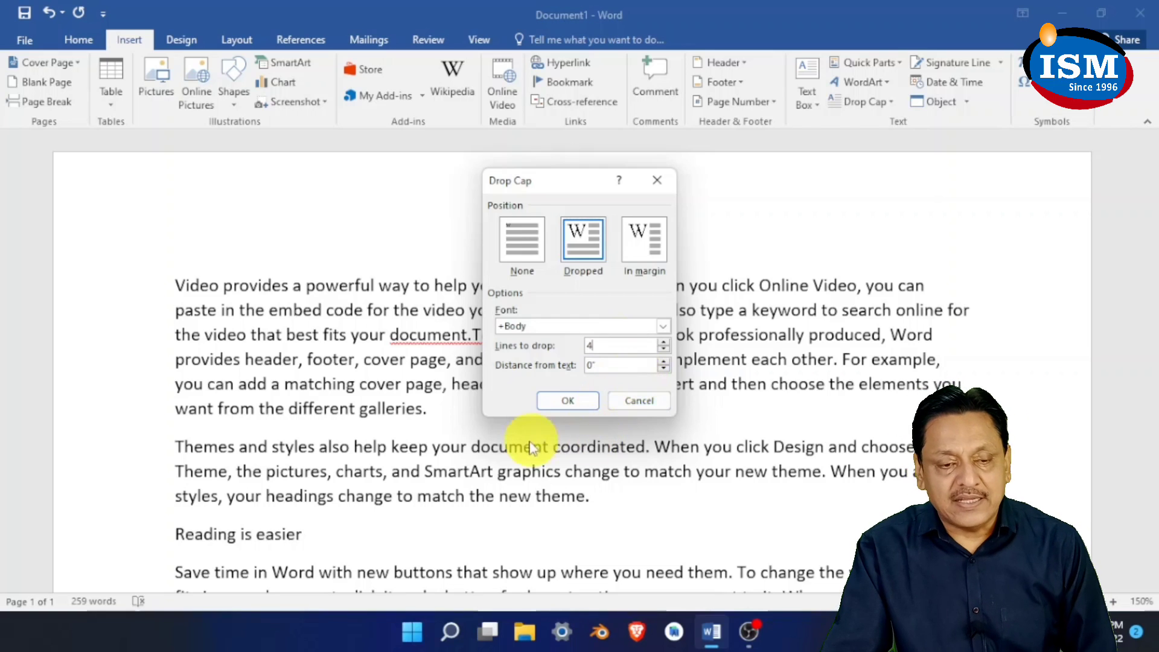
pyautogui.click(560, 401)
pyautogui.click(683, 426)
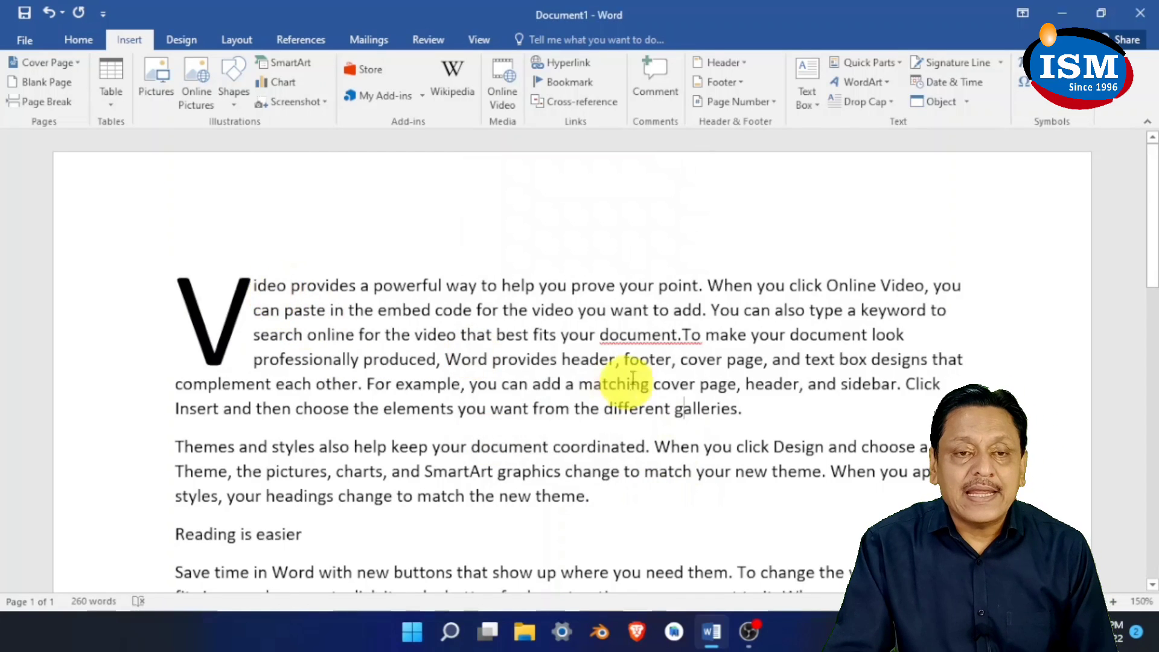
# Remove the drop cap from the first paragraph
pyautogui.click(891, 103)
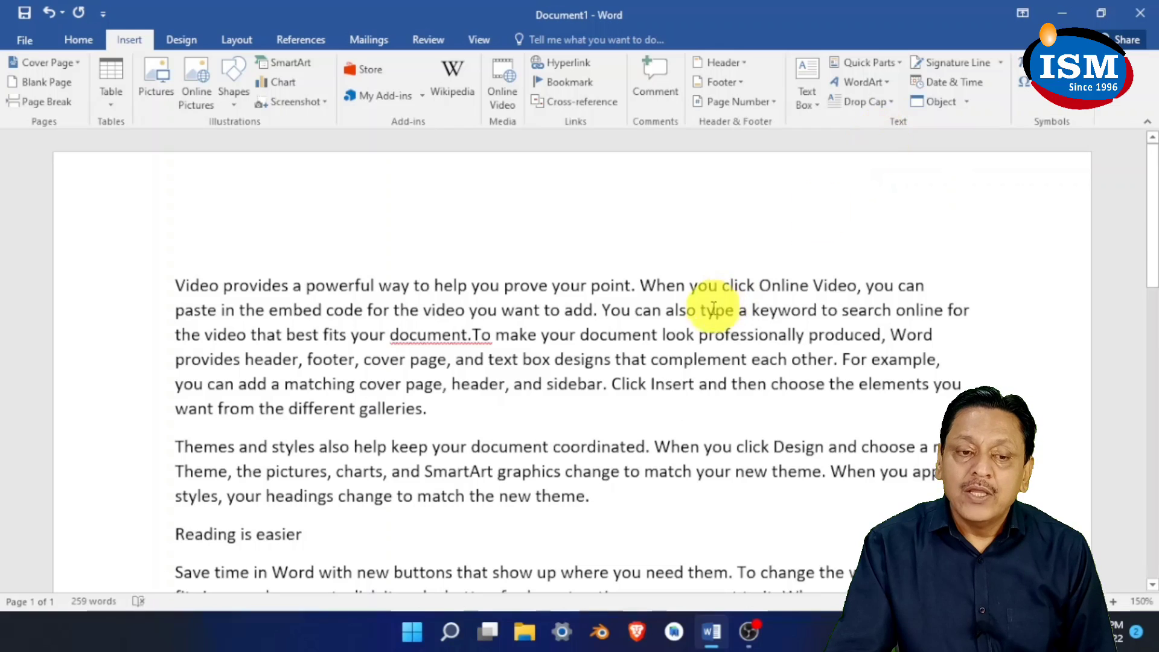
pyautogui.click(698, 335)
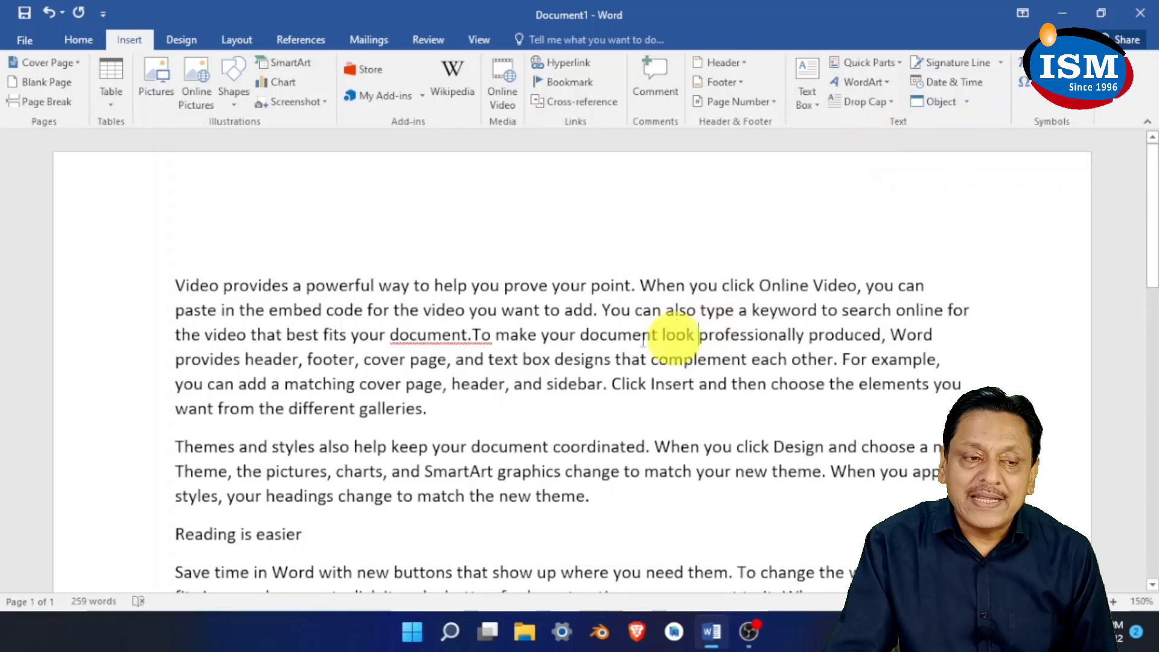
# Apply a drop cap to the word "Video" at the start of the first paragraph, with the Dropped position and 3 lines to drop
pyautogui.doubleClick(202, 286)
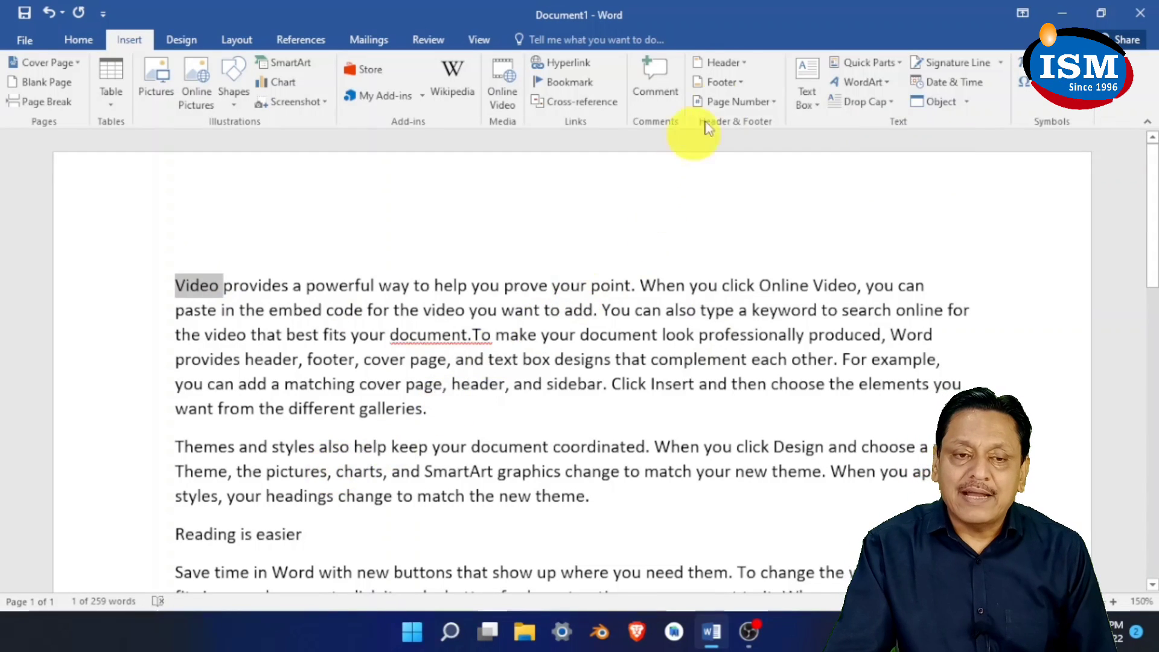
pyautogui.click(875, 104)
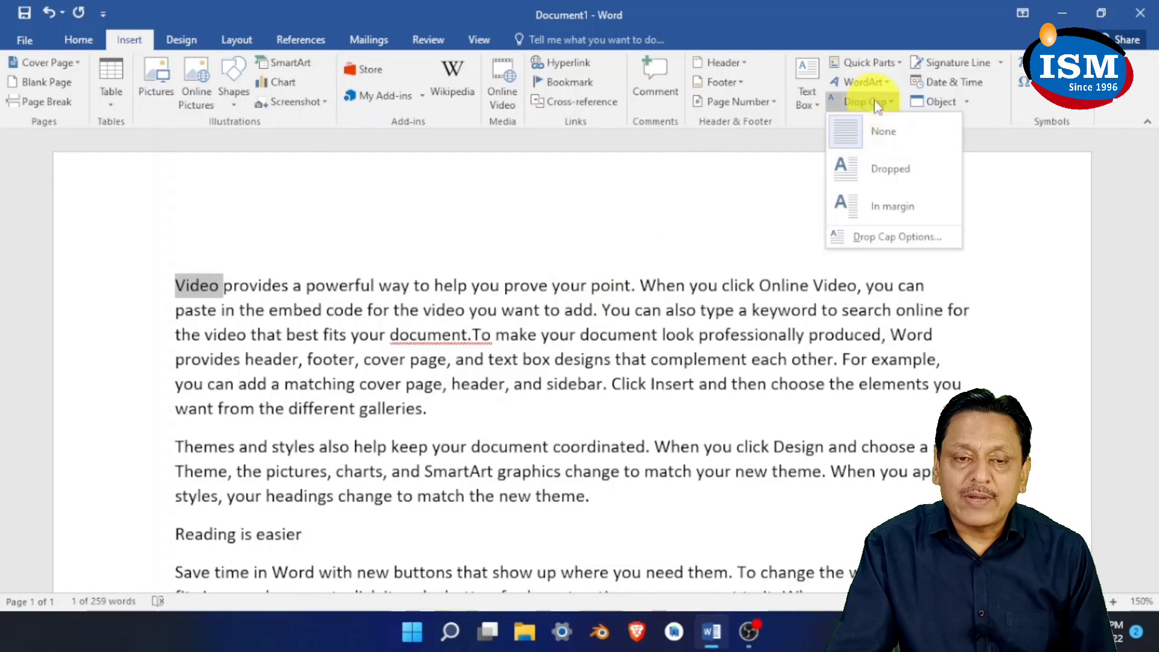
pyautogui.click(906, 236)
pyautogui.click(582, 239)
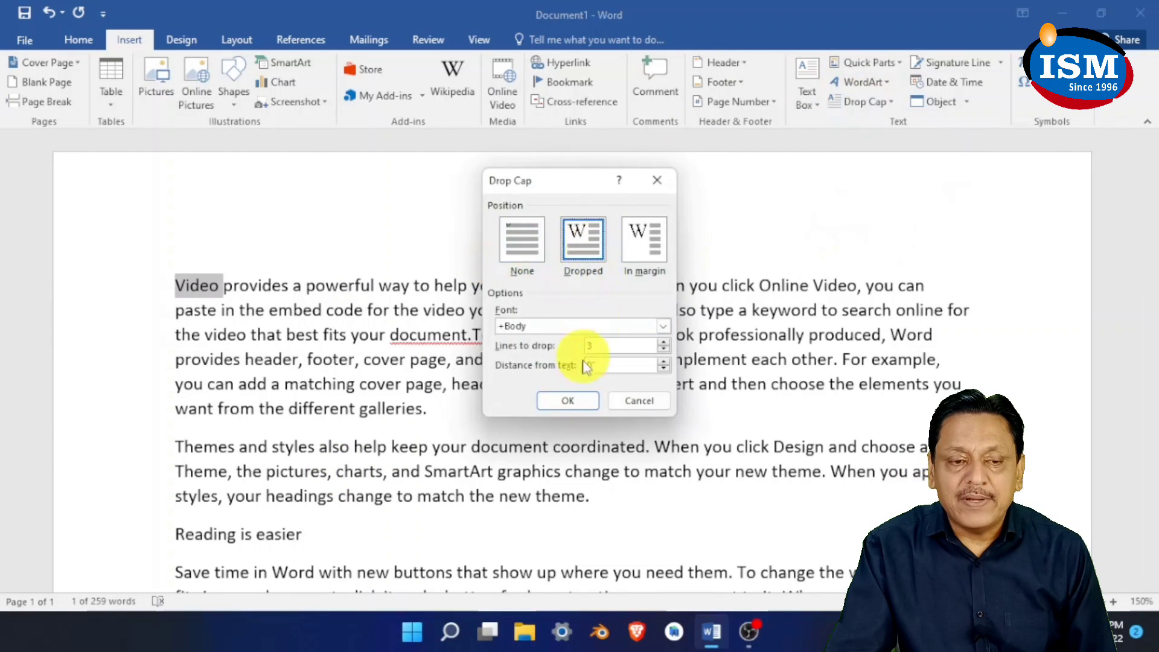
pyautogui.moveTo(615, 349); pyautogui.dragTo(457, 330)
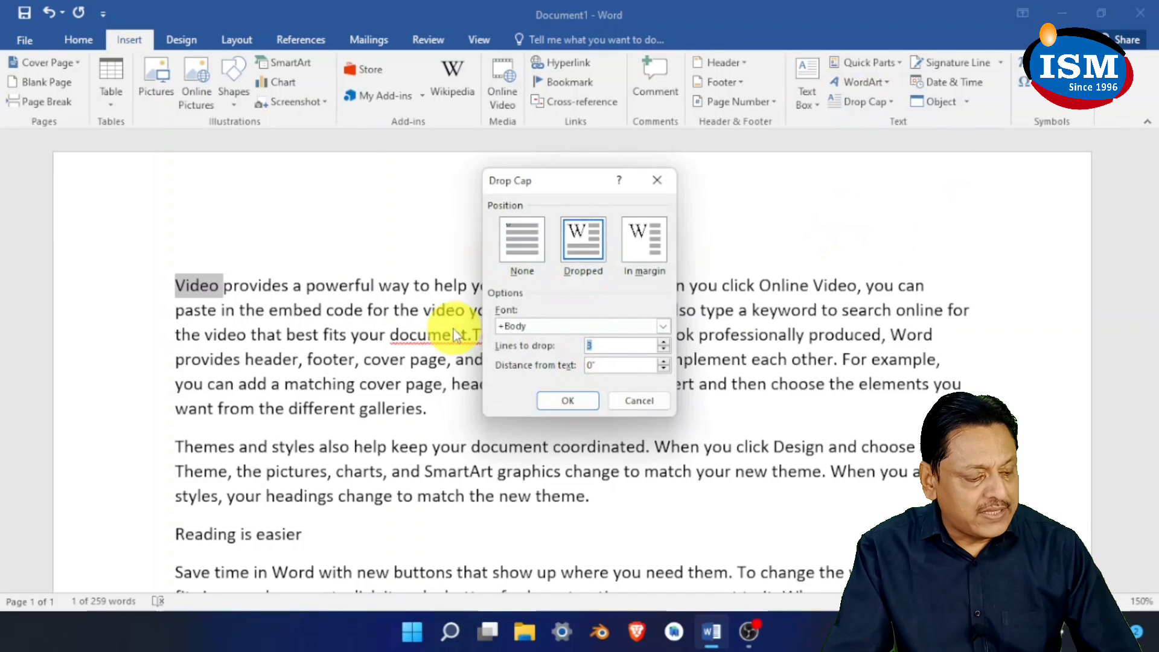
pyautogui.write('3')
pyautogui.click(577, 403)
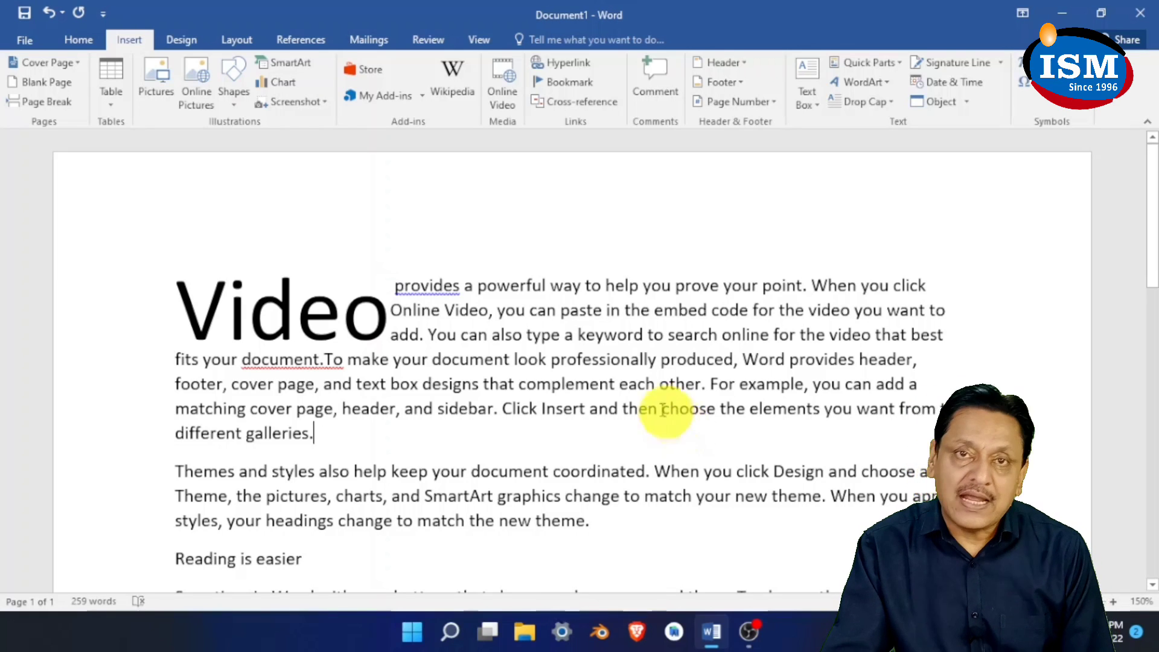
# Remove the drop cap from the word "Video" in the first paragraph
pyautogui.doubleClick(289, 315)
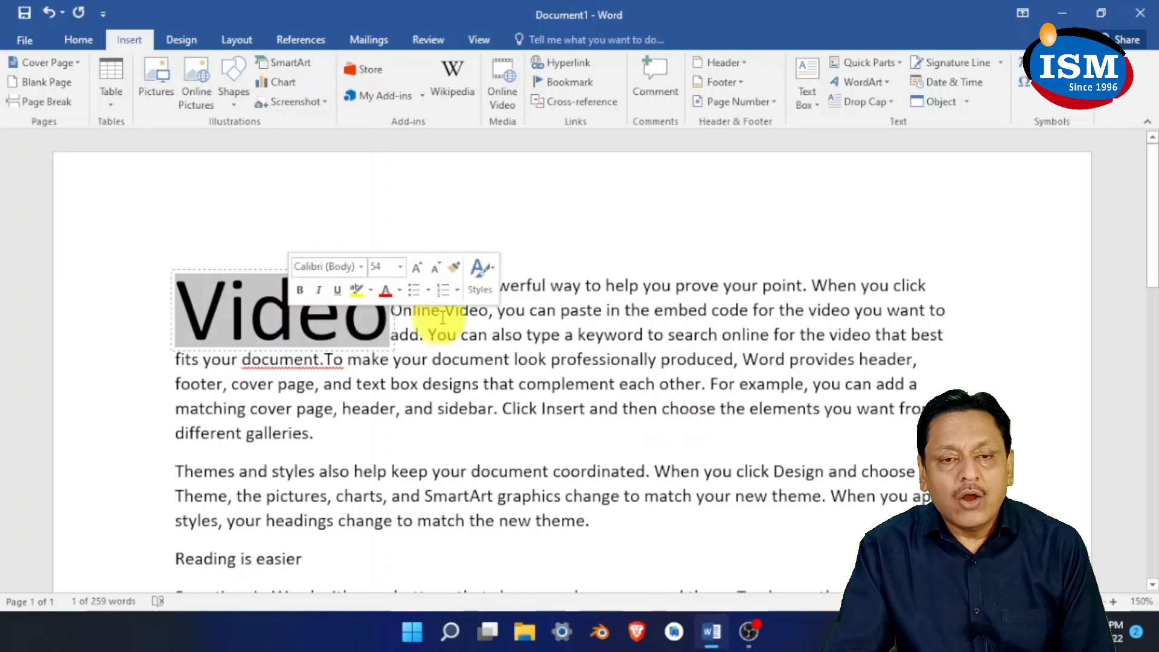
pyautogui.click(892, 102)
pyautogui.click(886, 133)
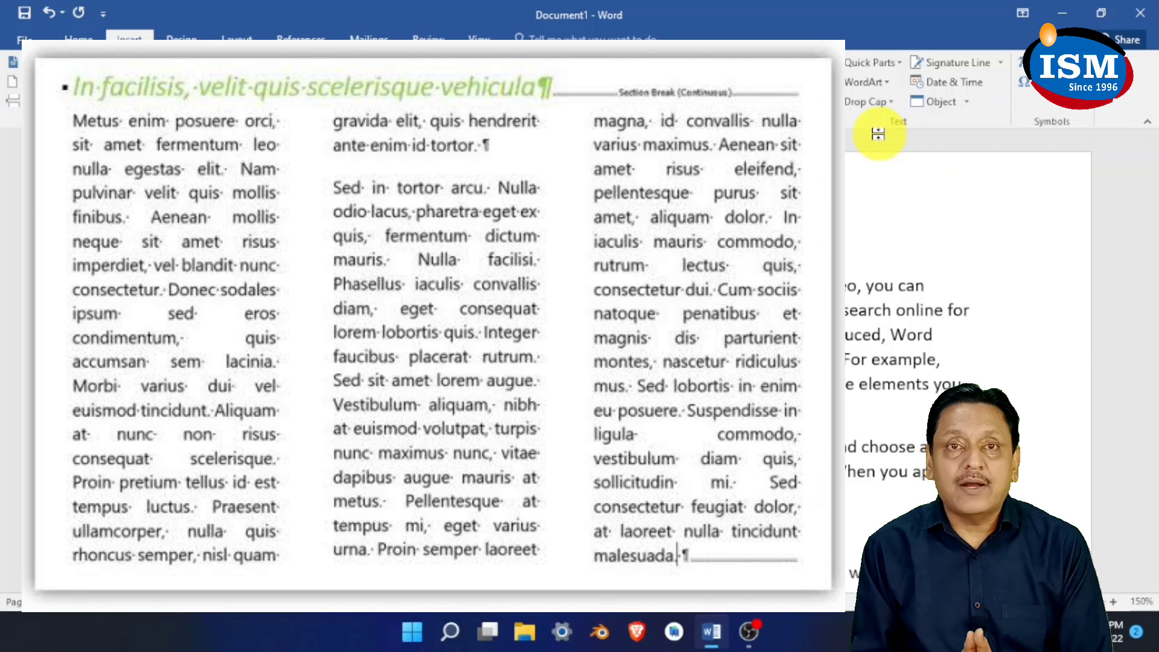
# Replace the whole document text with "HF SADI HSADSOJ DSKDJ SKDJ SKJ DSKJD SKDJSKJ DSKDJ SKDJSKJD SKDJSKJDSKJD SKJD SKJD SKJD SKDJ"
pyautogui.hotkey('ctrl', 'a')
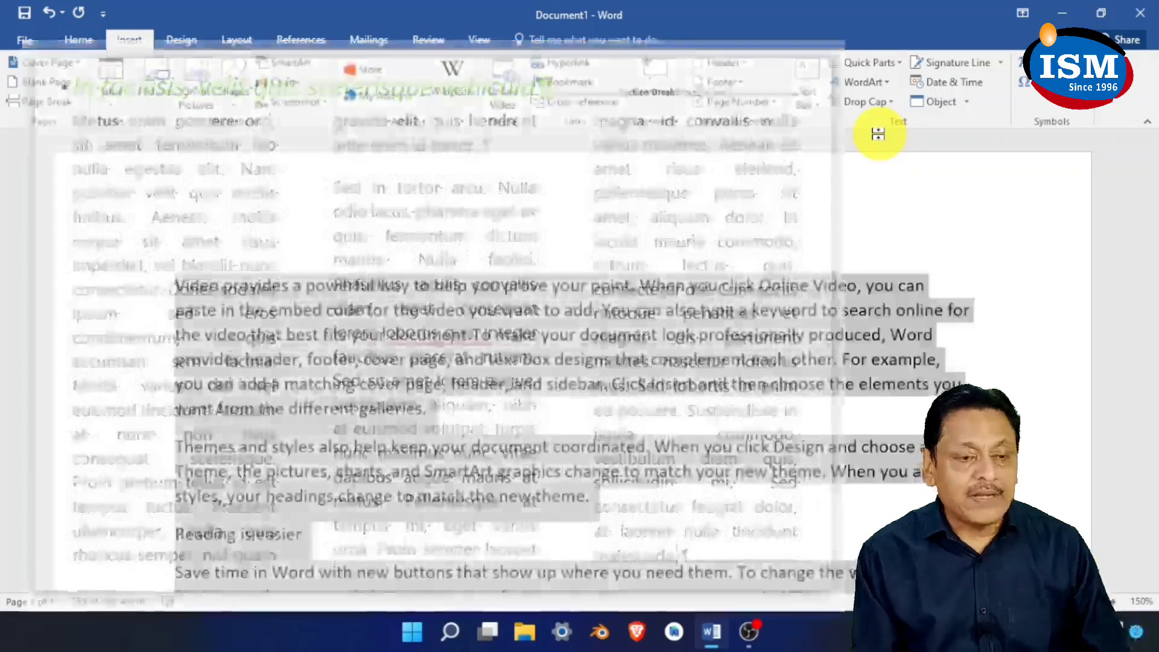
pyautogui.write('HF SADI HSADSO')
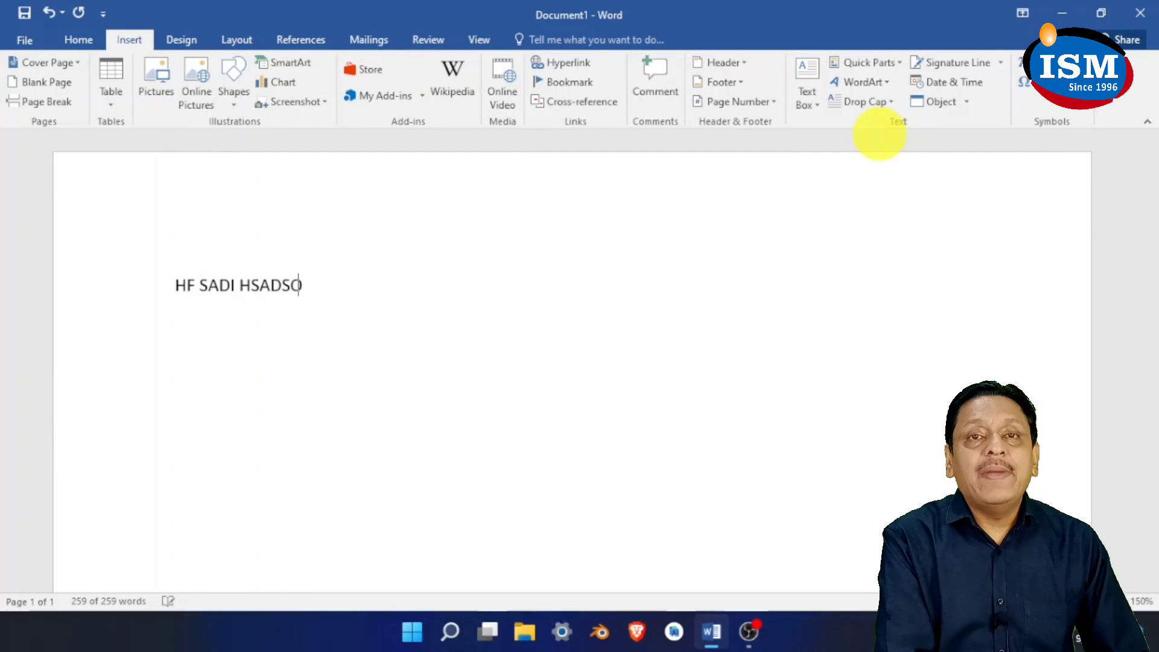
pyautogui.write('J DSKDJ SKDJ SKJ DSKJD SKDJSKJ DSKDJ SKDJSKJD SKDJSKJDSKJD SKJD SKJD SKJD SKDJ')
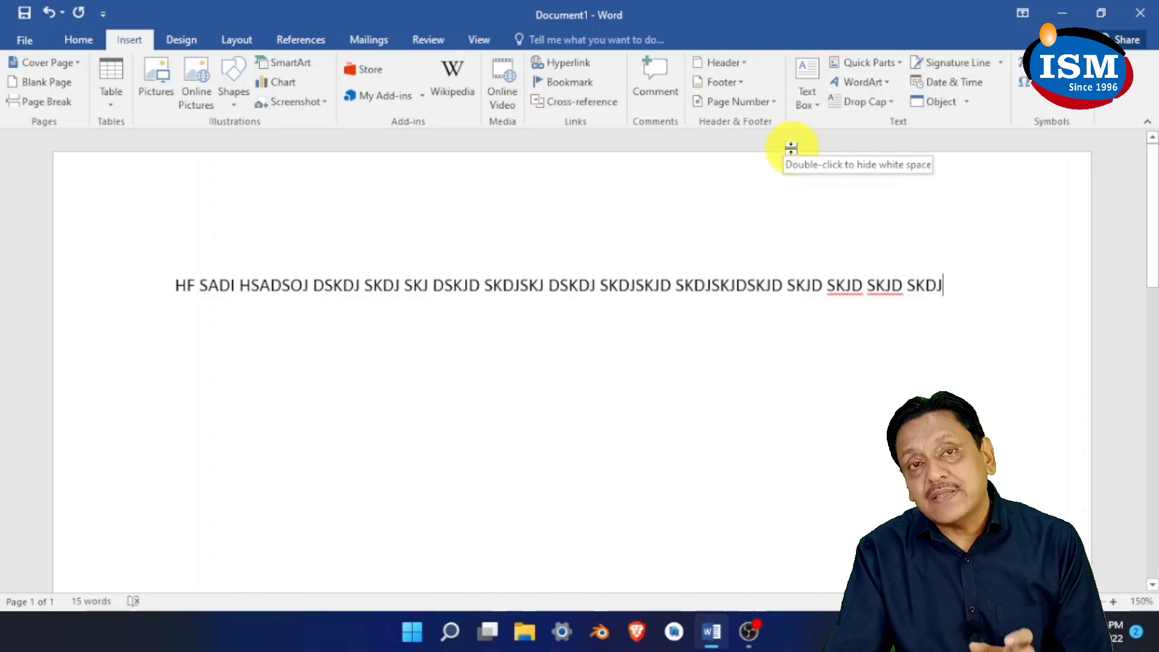
# Show the ruler in the document window and return to the insert commands
pyautogui.click(479, 42)
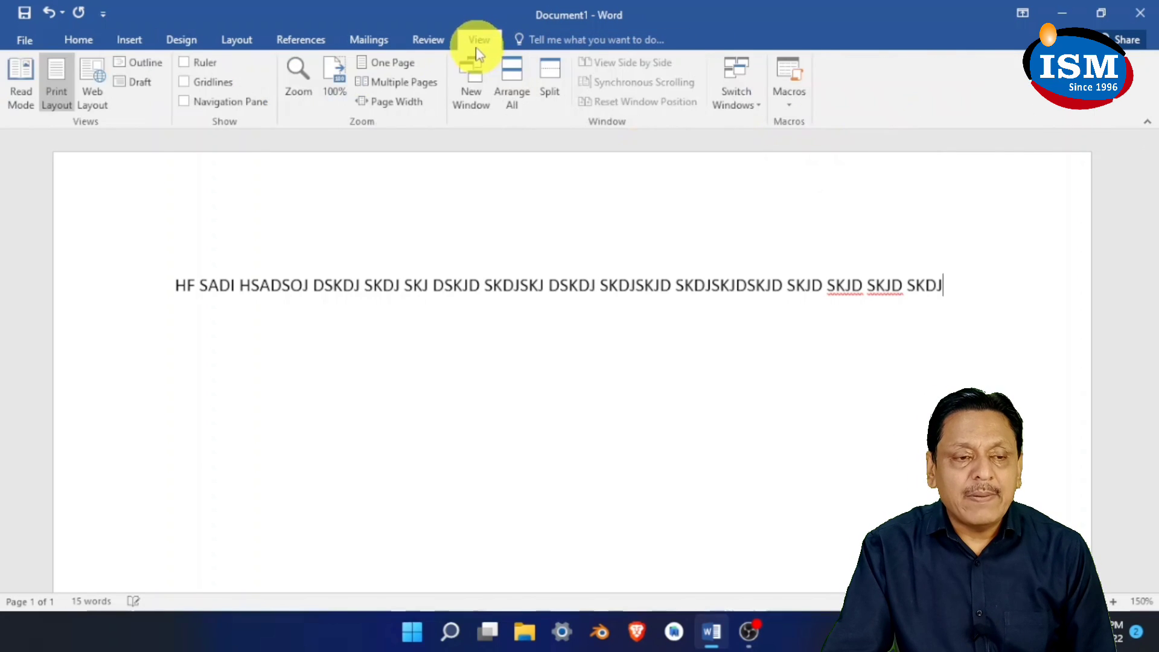
pyautogui.click(184, 63)
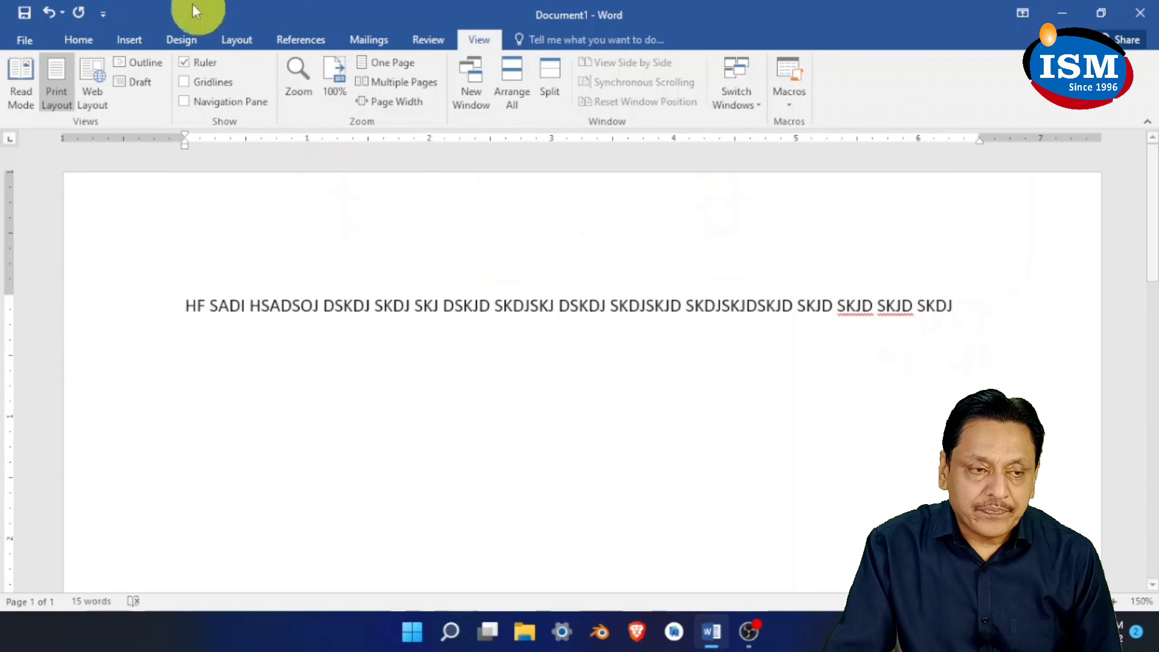
pyautogui.click(126, 41)
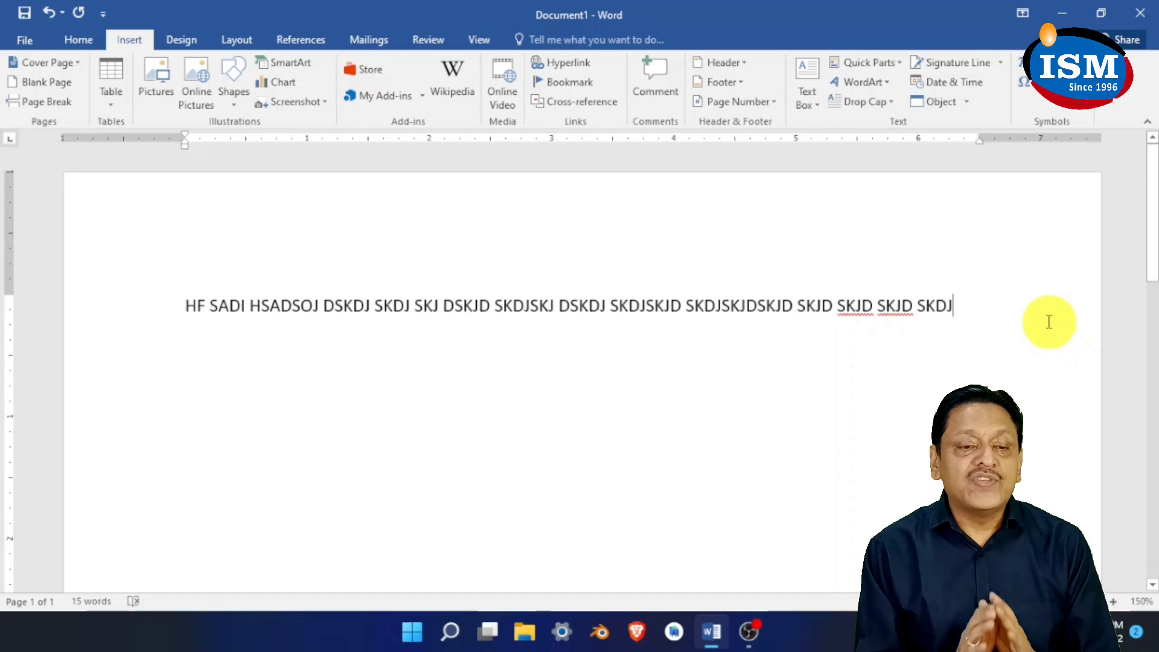
# Start a new paragraph below the filler line and set up two equal-width columns applied from this point forward
pyautogui.press('Return')
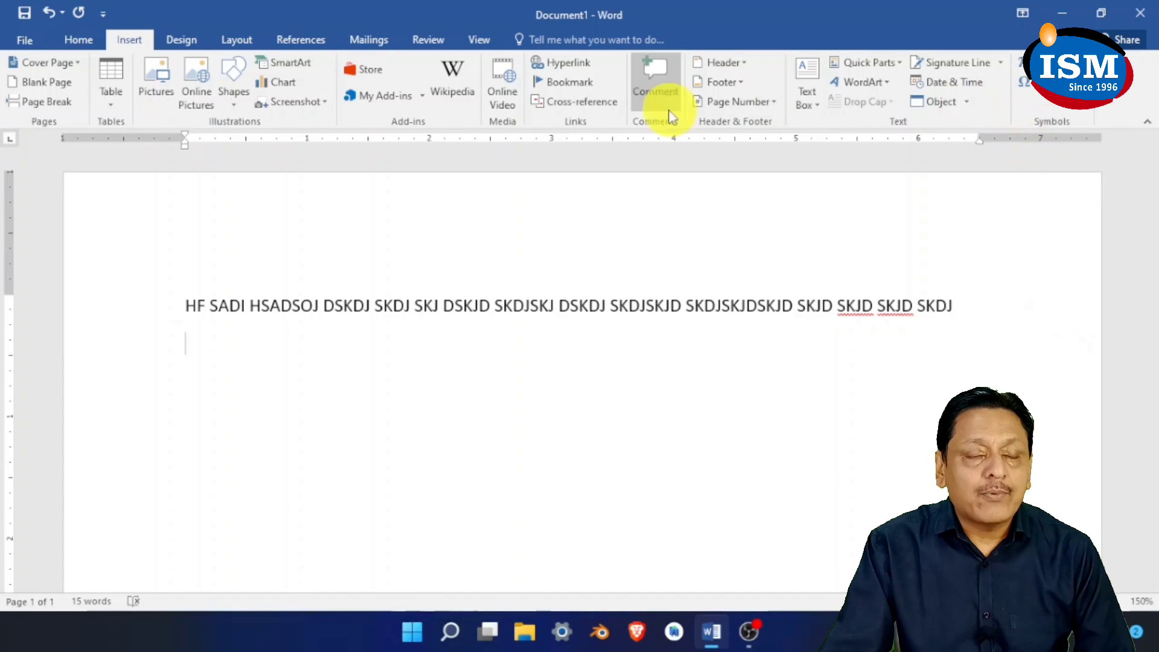
pyautogui.click(184, 40)
pyautogui.click(237, 43)
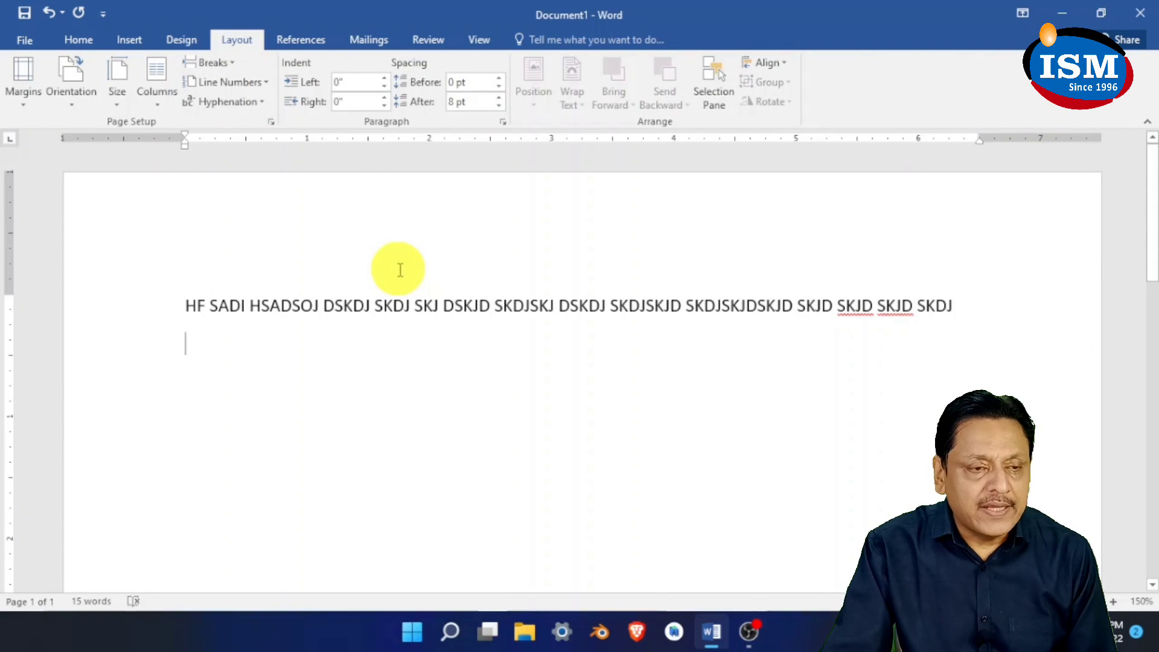
pyautogui.click(157, 103)
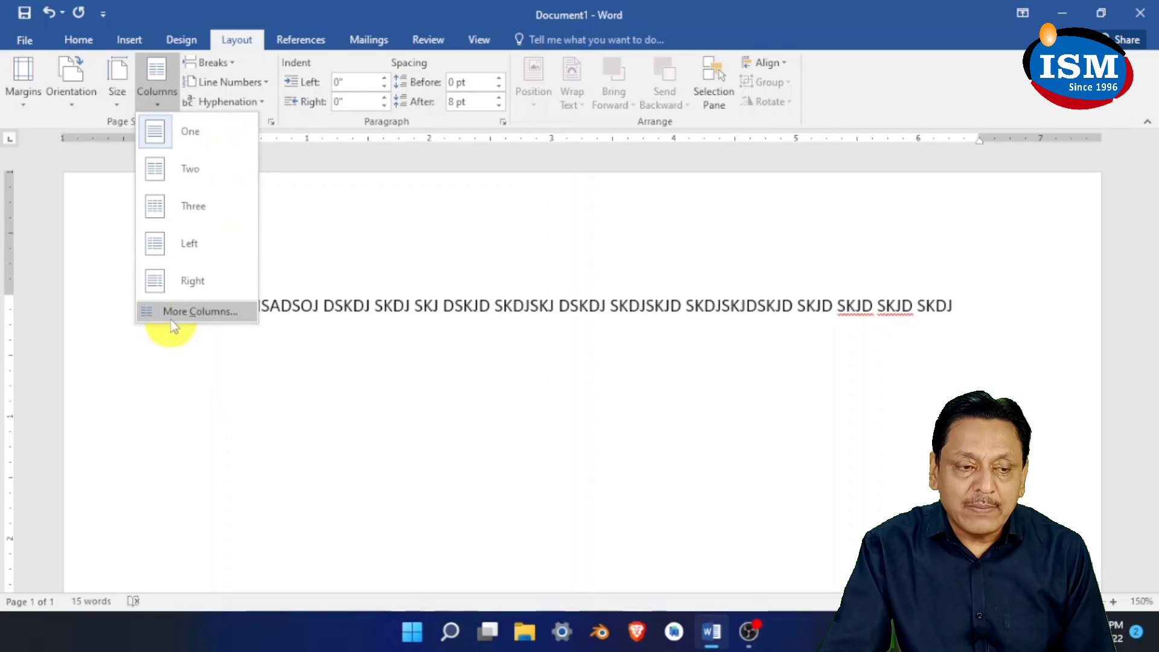
pyautogui.click(217, 309)
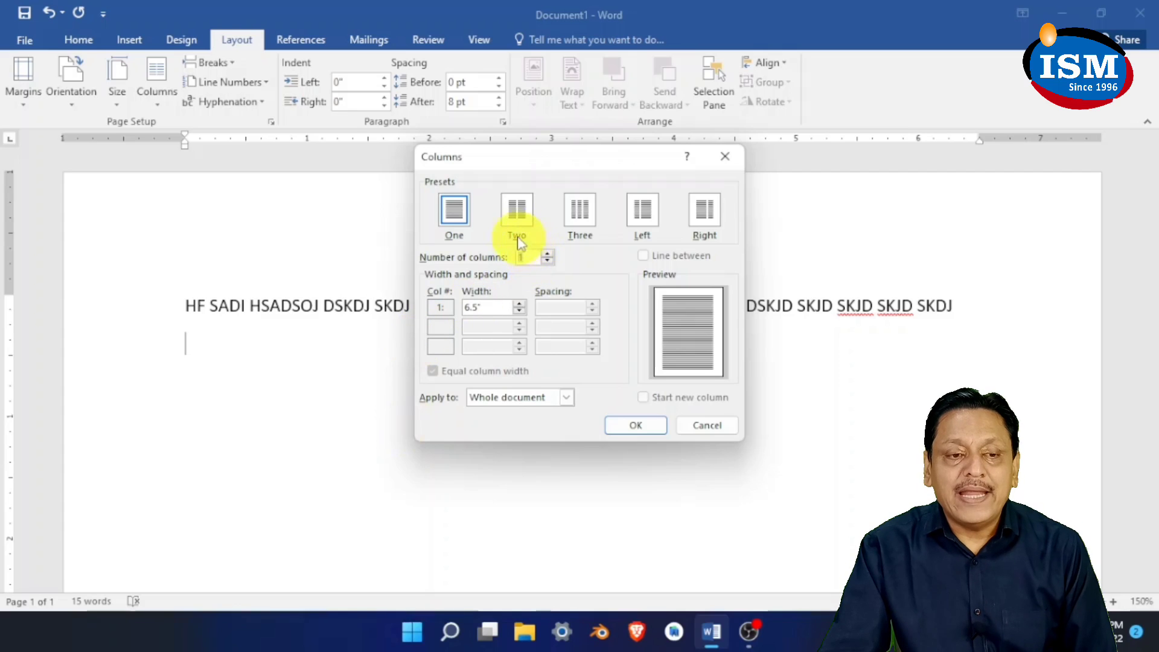
pyautogui.click(519, 221)
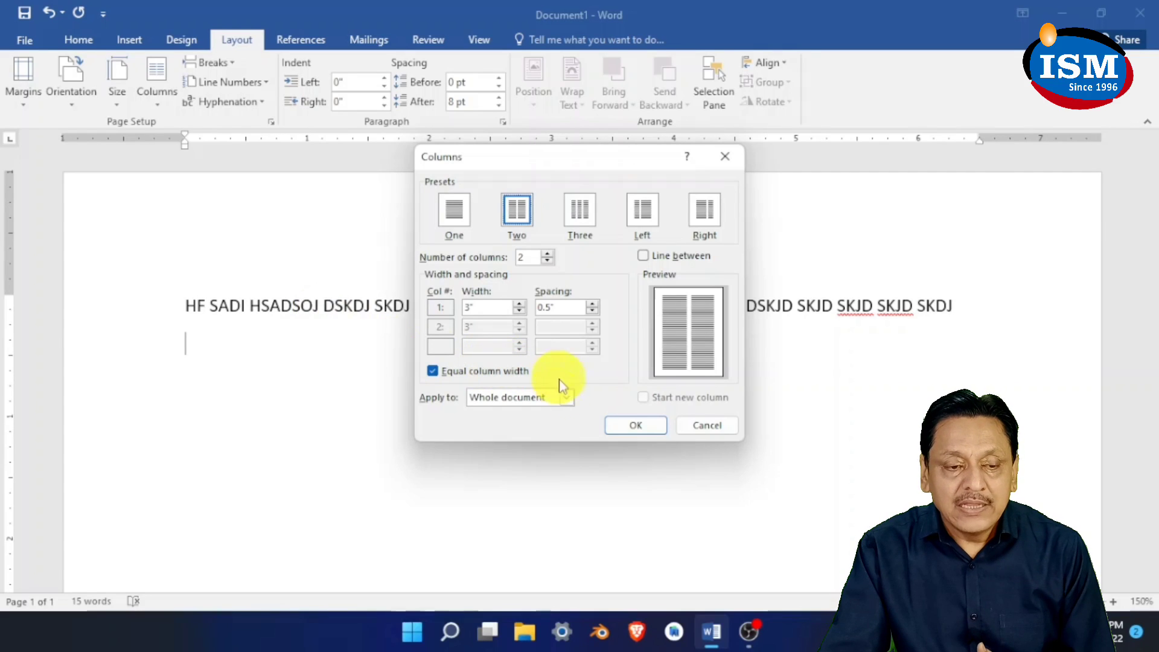
pyautogui.click(568, 398)
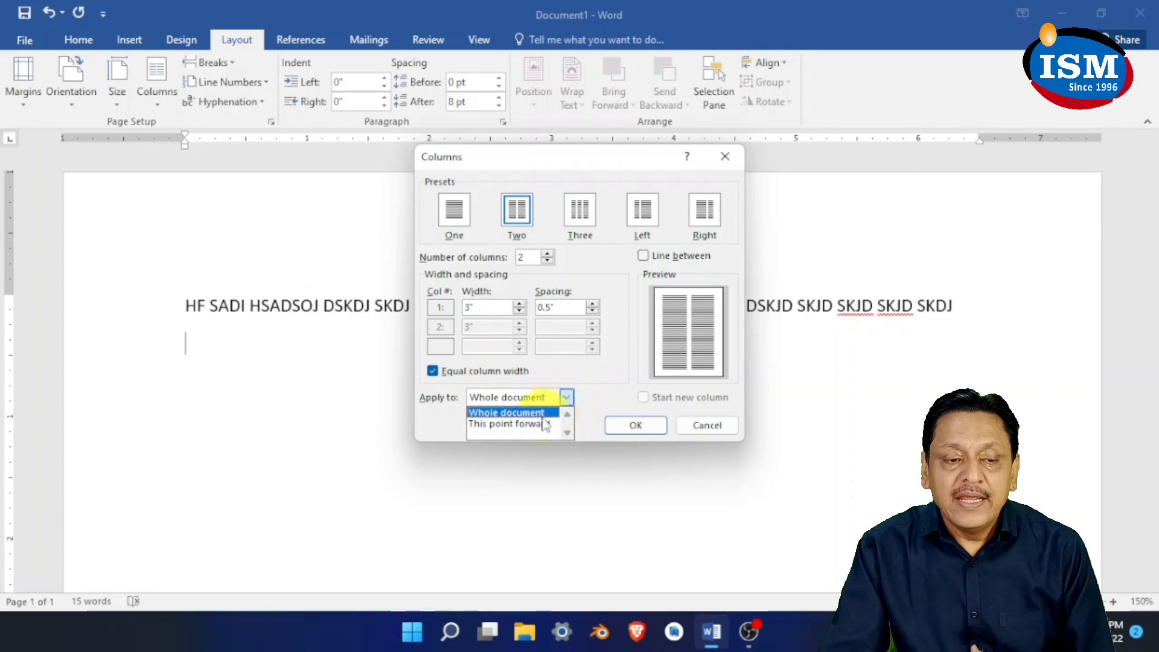
pyautogui.click(513, 423)
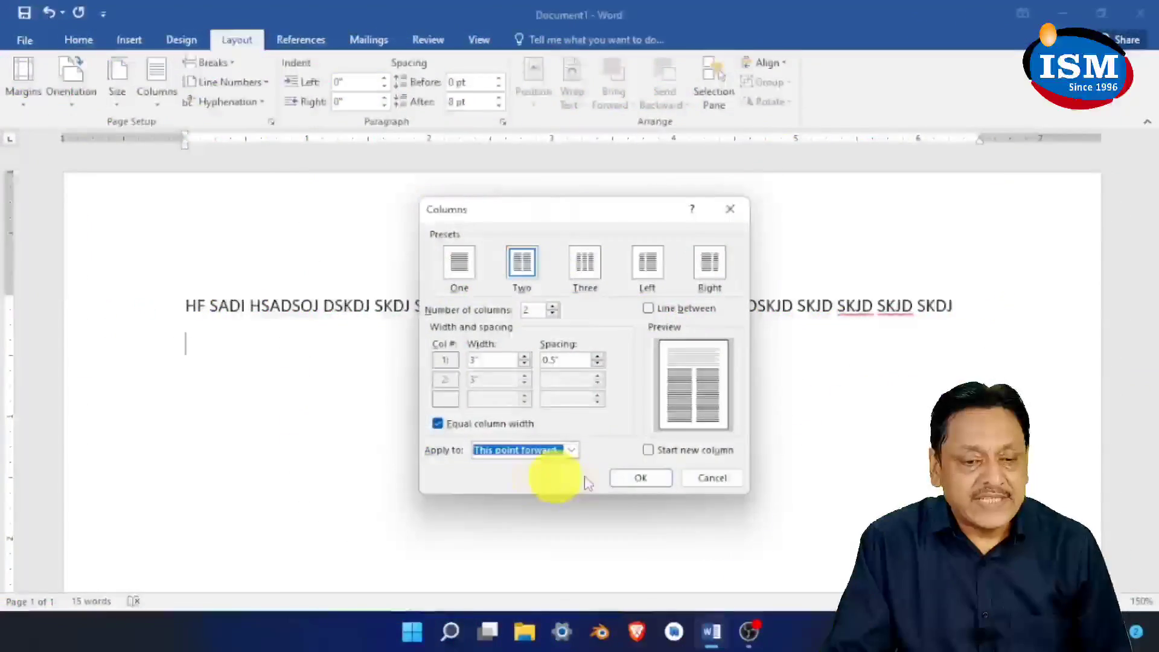
pyautogui.click(640, 477)
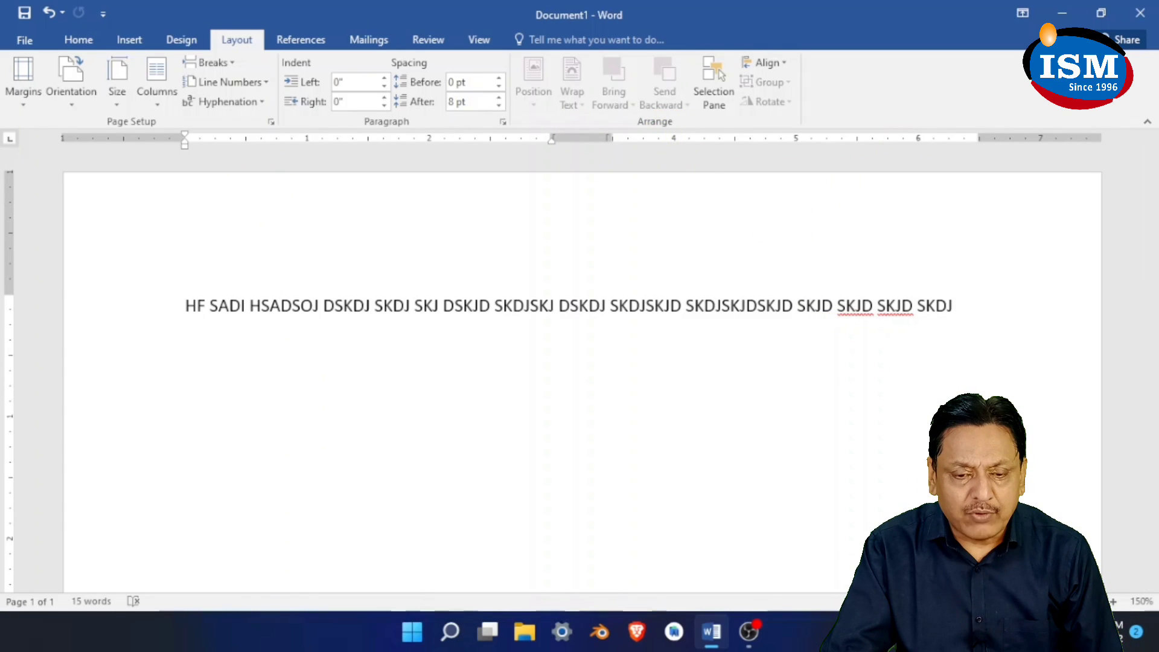
# Enter four lines of filler text in the first column, starting with "DJSJDK SJDJ SJDSKDJ SKJDKS" and ending with "KSJDSKJD KSJDKSJ DKS"
pyautogui.keyDown('ctrl'); pyautogui.scroll(-3, 579, 380); pyautogui.keyUp('ctrl')
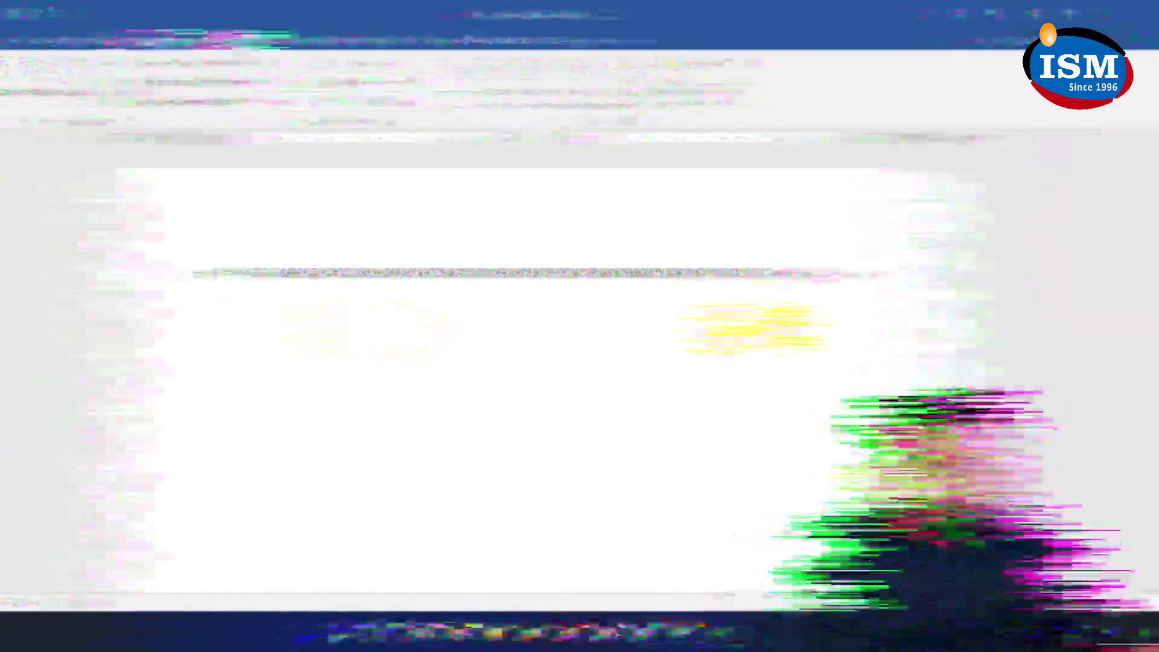
pyautogui.write('DJSJDK SJDJ SJDSKDJ SKJDKS JD KSJD KSJD KSJD')
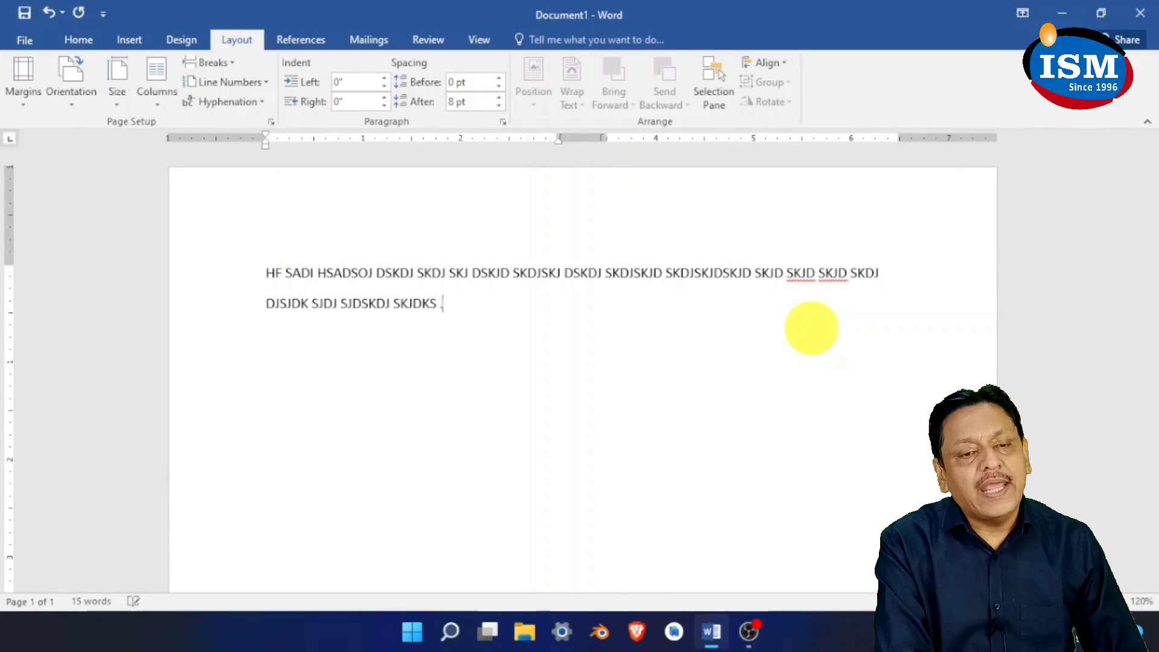
pyautogui.hotkey('shift', 'Return')
pyautogui.write('KSJD KSJDKSJDK SJDKSJDK SJDKSJ SJD IKSJDK')
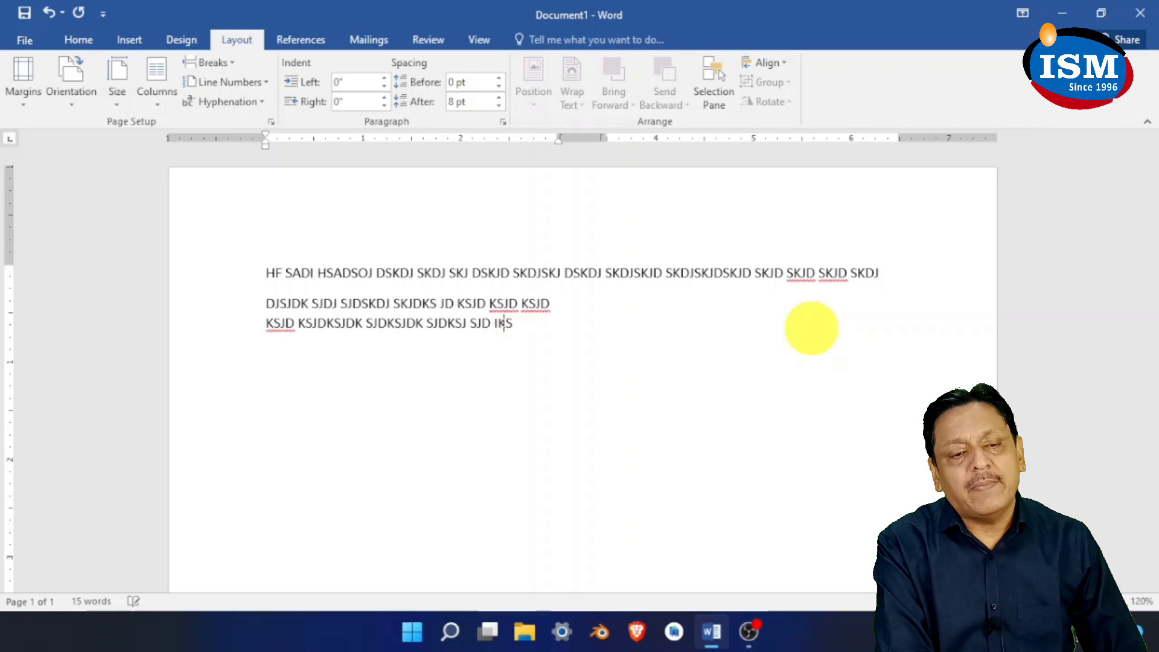
pyautogui.hotkey('shift', 'Return')
pyautogui.write('SJKDJSKD JSKDJSK DJ')
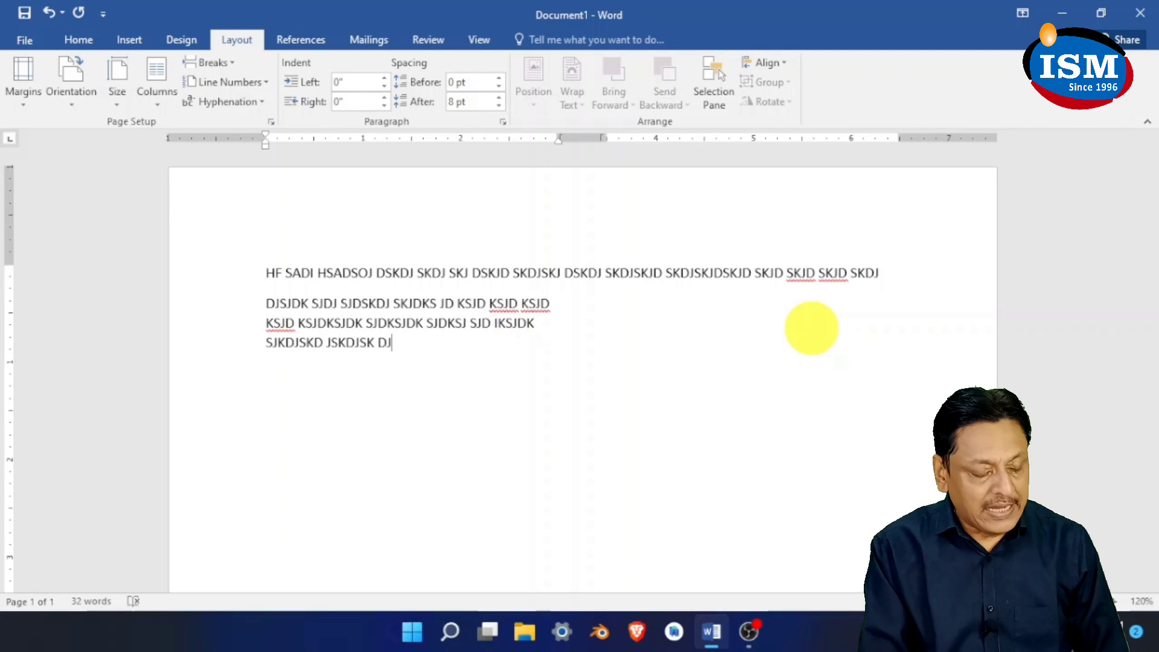
pyautogui.write('SDJ KAJD KSJDSKJD KSJDKSJ')
pyautogui.hotkey('shift', 'Return')
pyautogui.write('DKS')
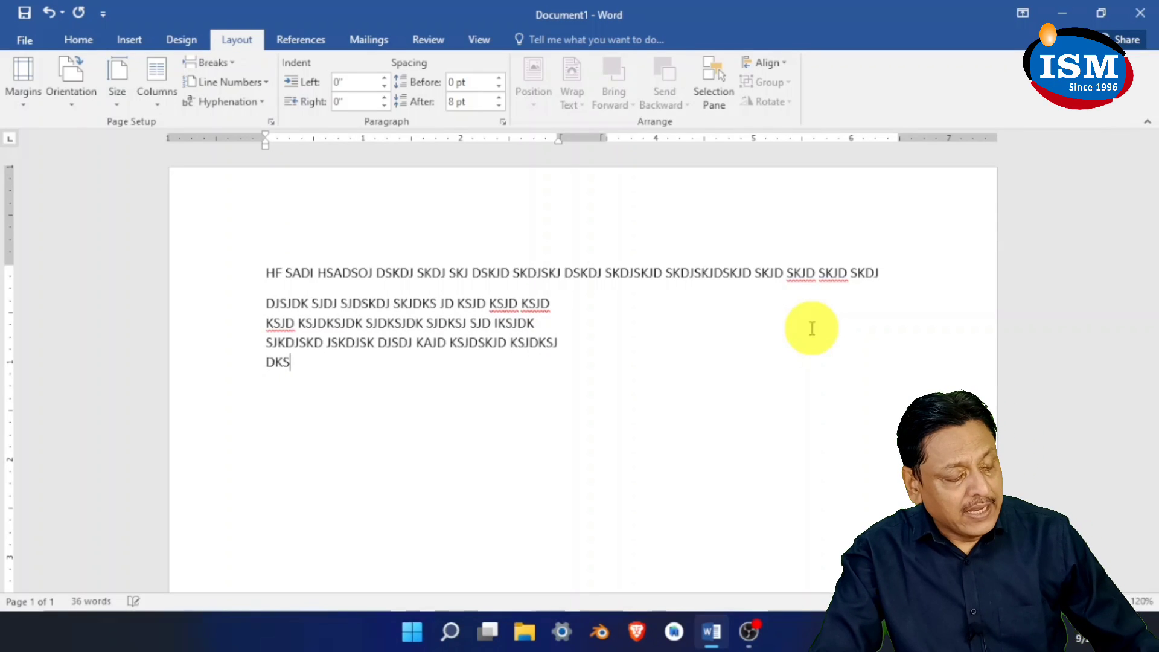
# Justify all the text in the document and append "DB SJDBSJDBH" to the last line of the first column
pyautogui.hotkey('ctrl', 'a')
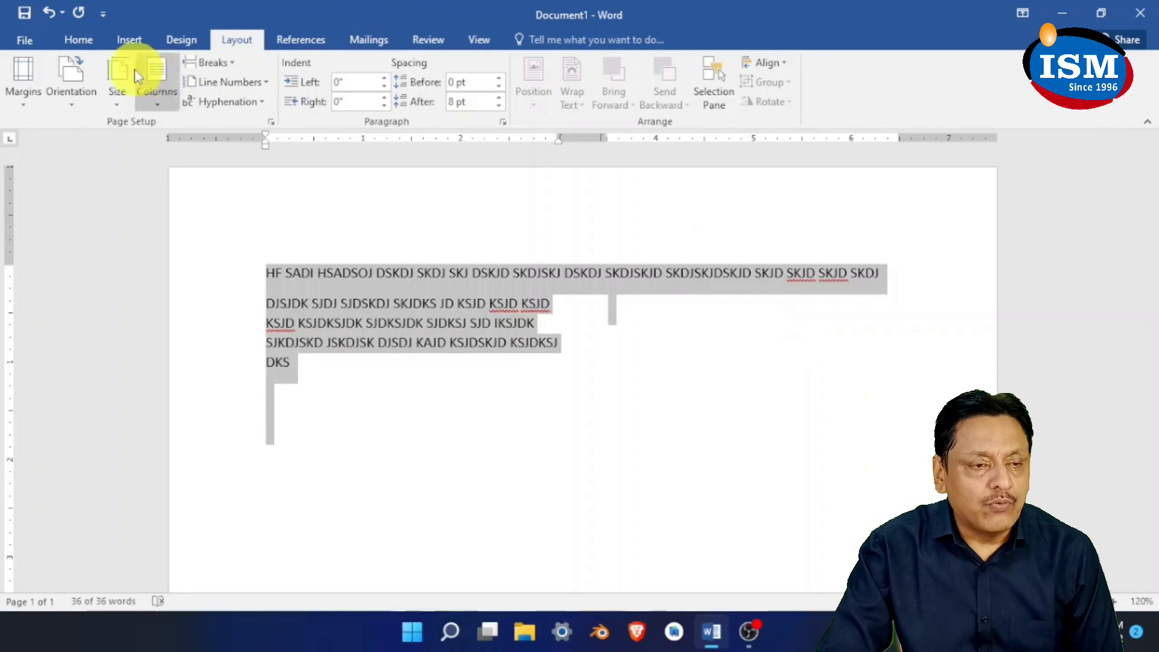
pyautogui.click(79, 41)
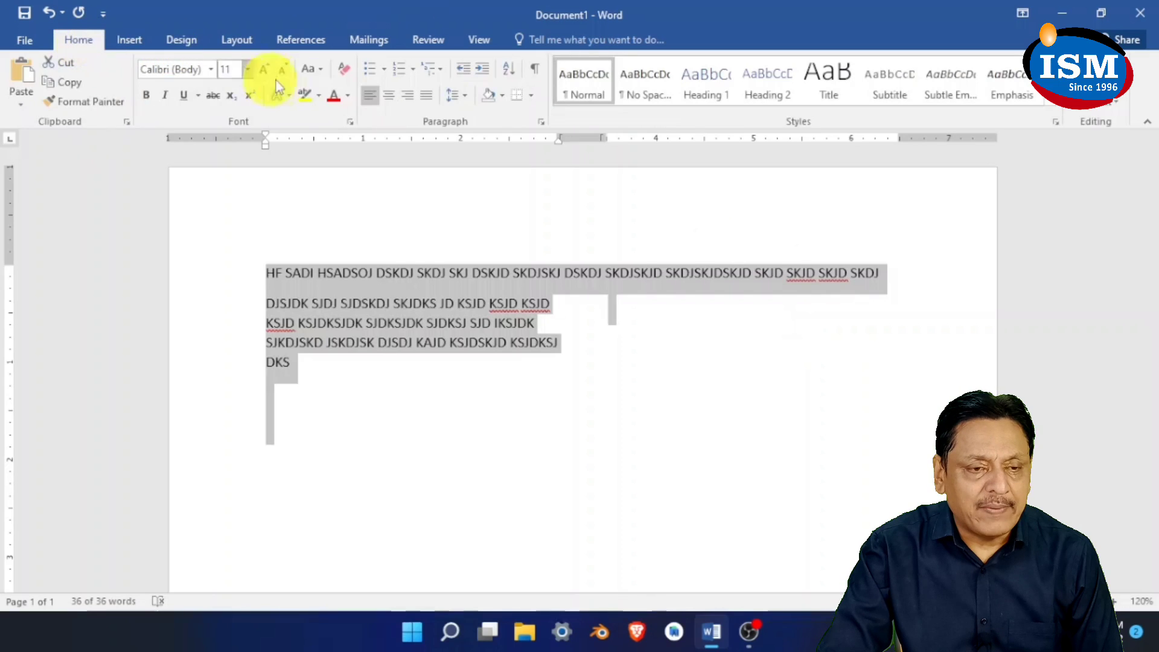
pyautogui.click(425, 96)
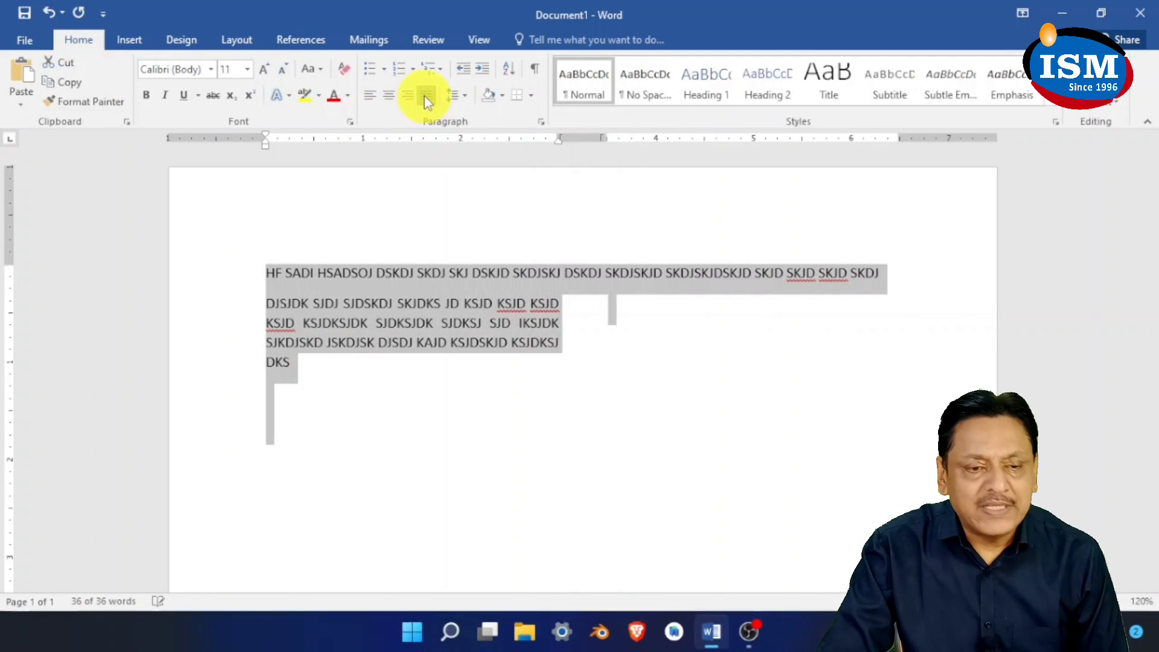
pyautogui.click(342, 375)
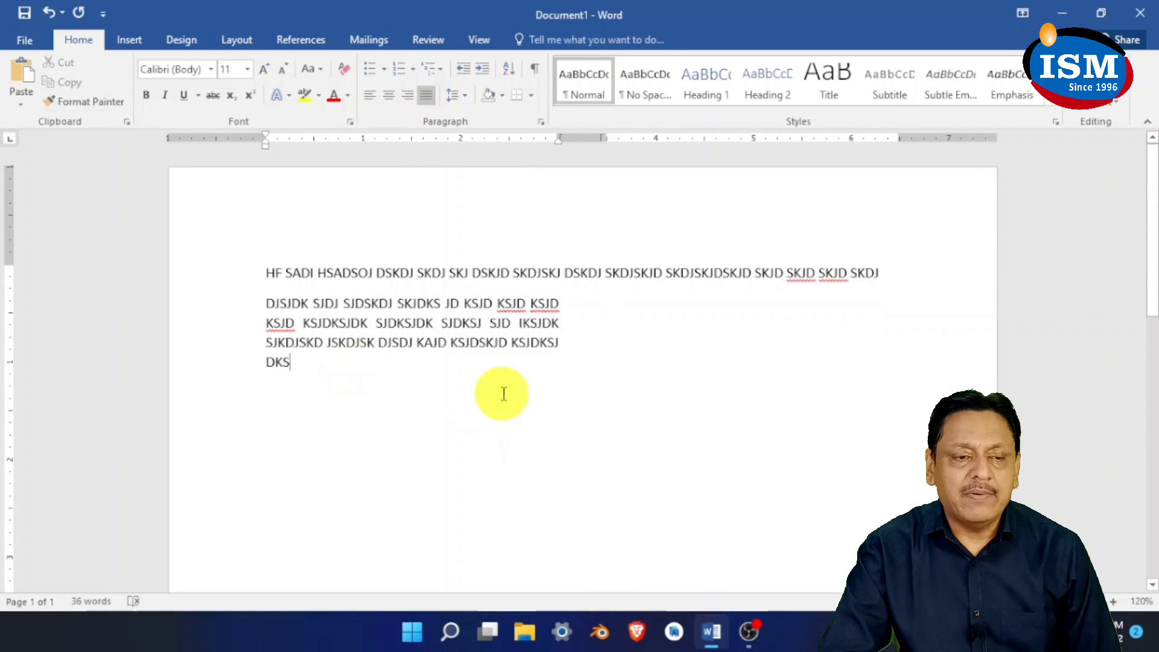
pyautogui.write('DB SJDBSJDBH')
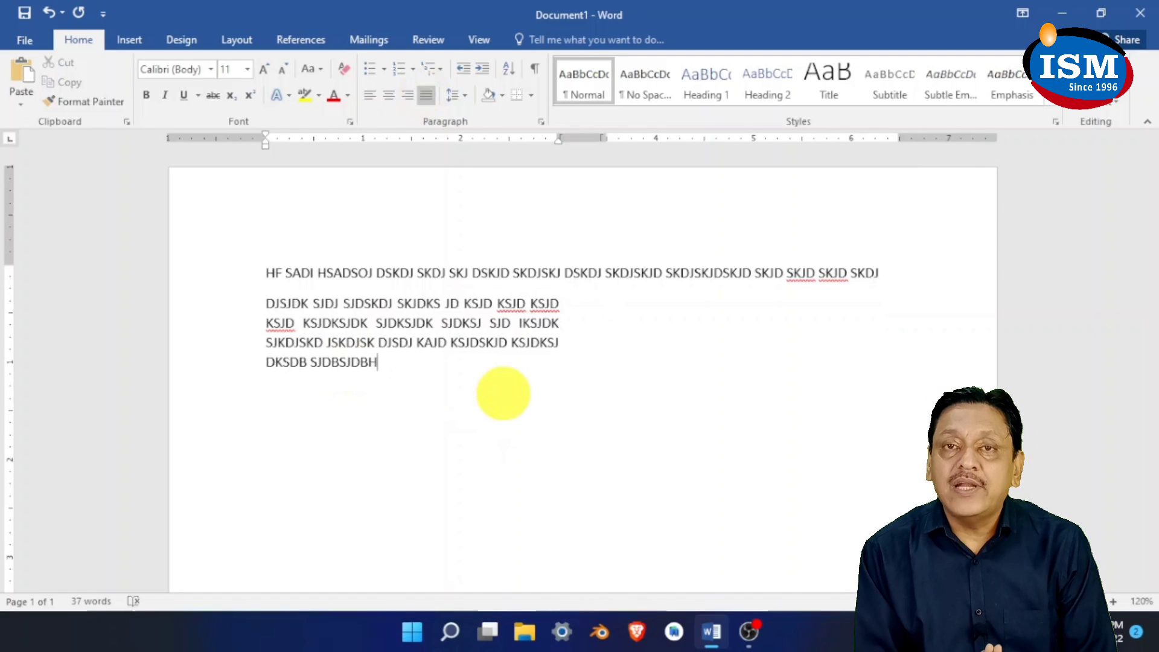
# Insert a column break after the first column's text and fill the second column with four lines of filler, from "FH JSAHD IS ADSJ" to "KSJDKSJD KSJDK SJ"
pyautogui.click(244, 44)
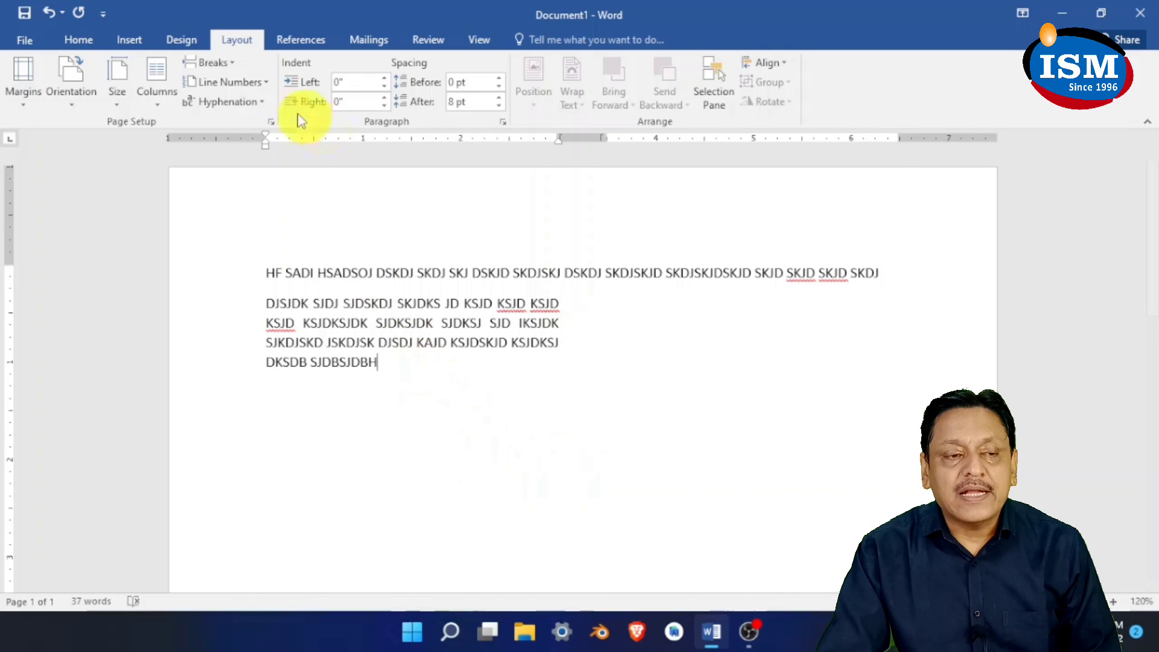
pyautogui.click(234, 61)
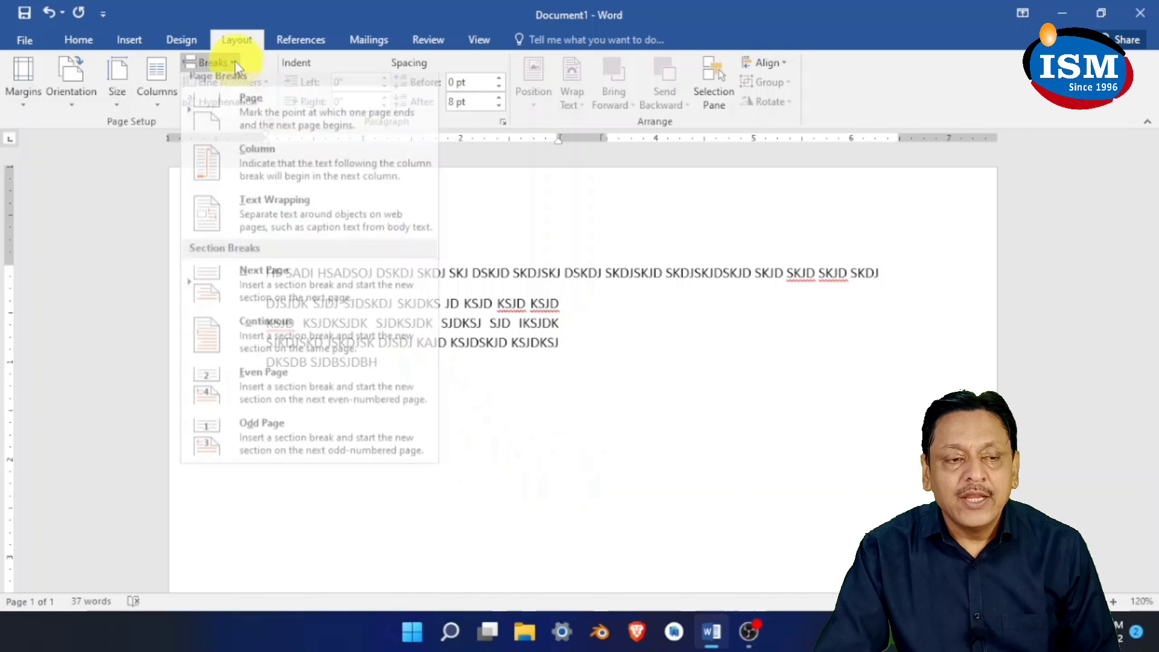
pyautogui.click(290, 172)
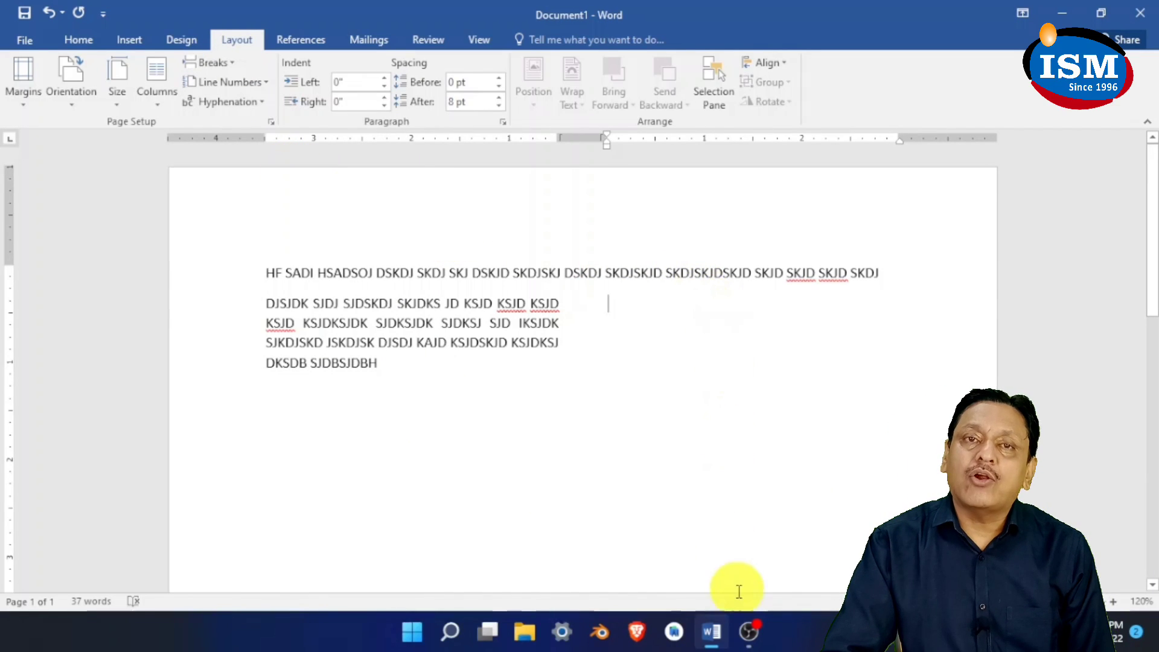
pyautogui.write('FH JSA')
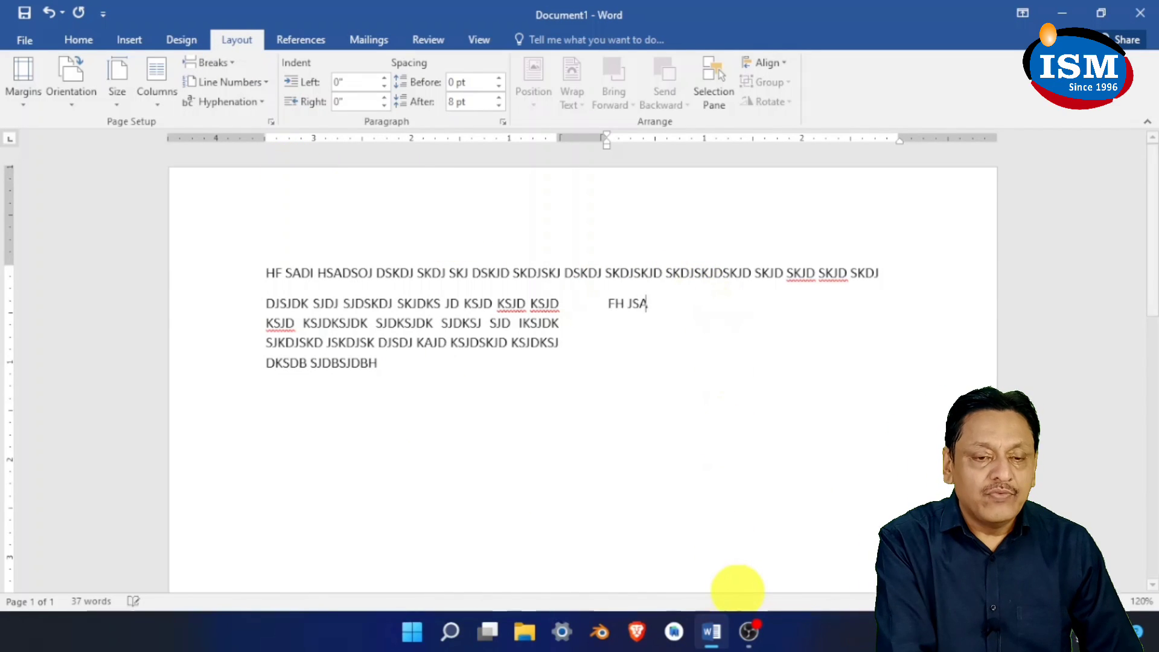
pyautogui.write('HD IS ADSJ DKOSJDKWS JDSKJD SKJDSKJD KSJD SKJDSKJDKSJD SKJ')
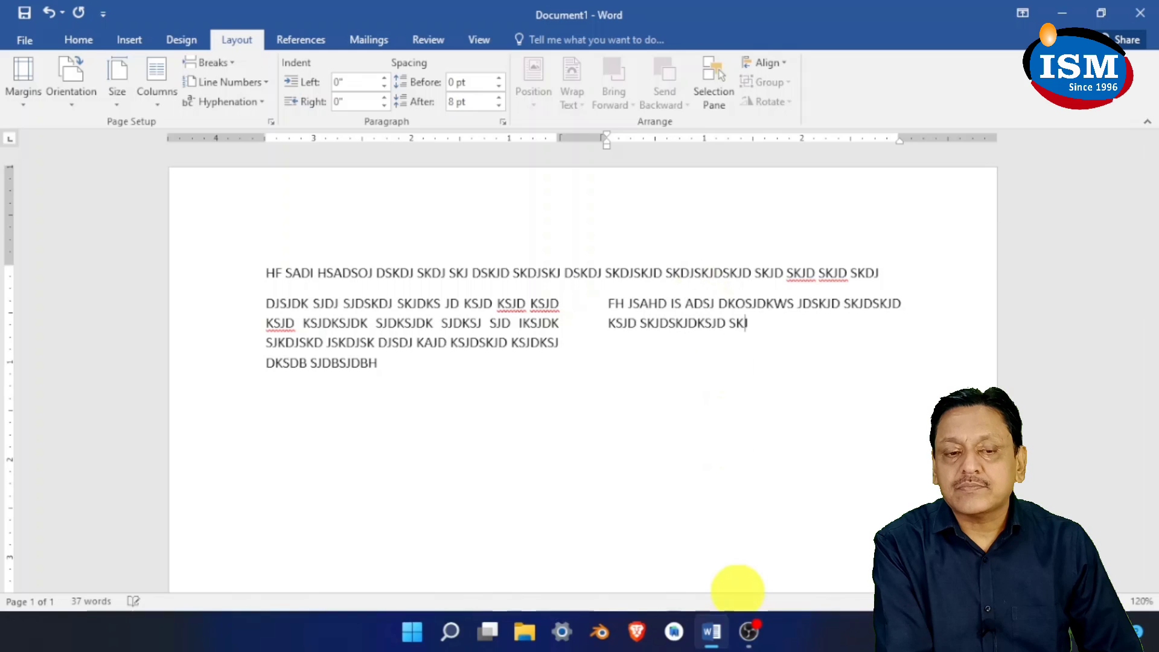
pyautogui.write('DKSJDKSJD KSJDK SJ DKSJDK JSKDJSKDJSKDJ SKDJ KSDJKSJ DSKJD KSJDKSJD KSJDK SJ')
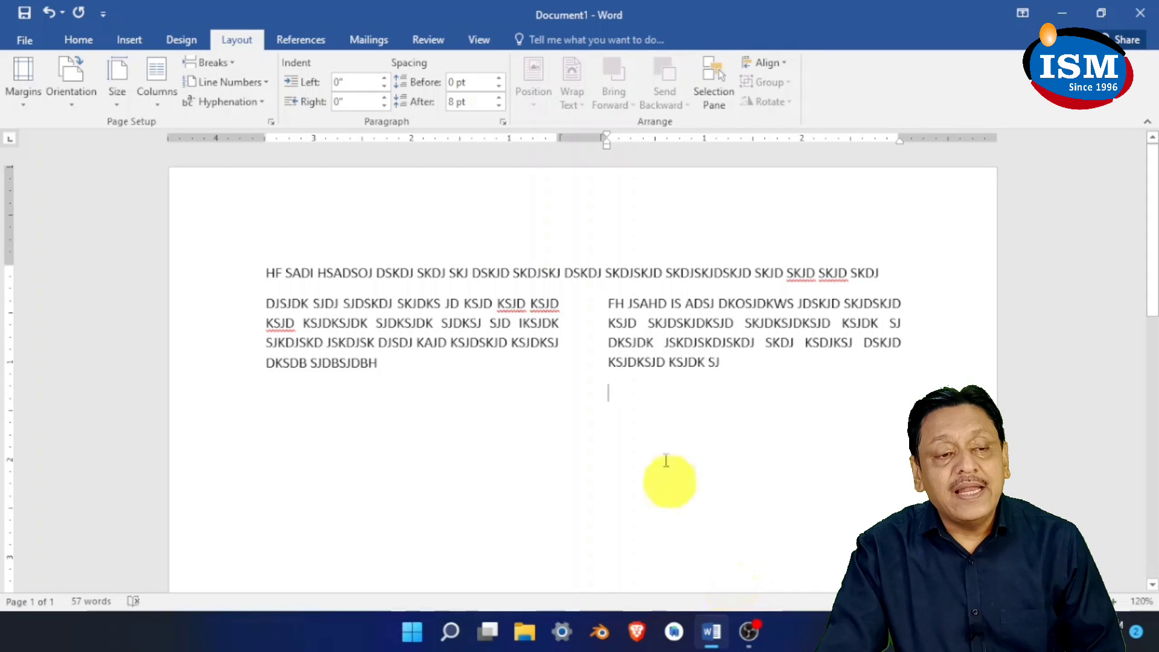
# Switch the layout below the two-column text back to one column, applied from this point forward
pyautogui.click(162, 107)
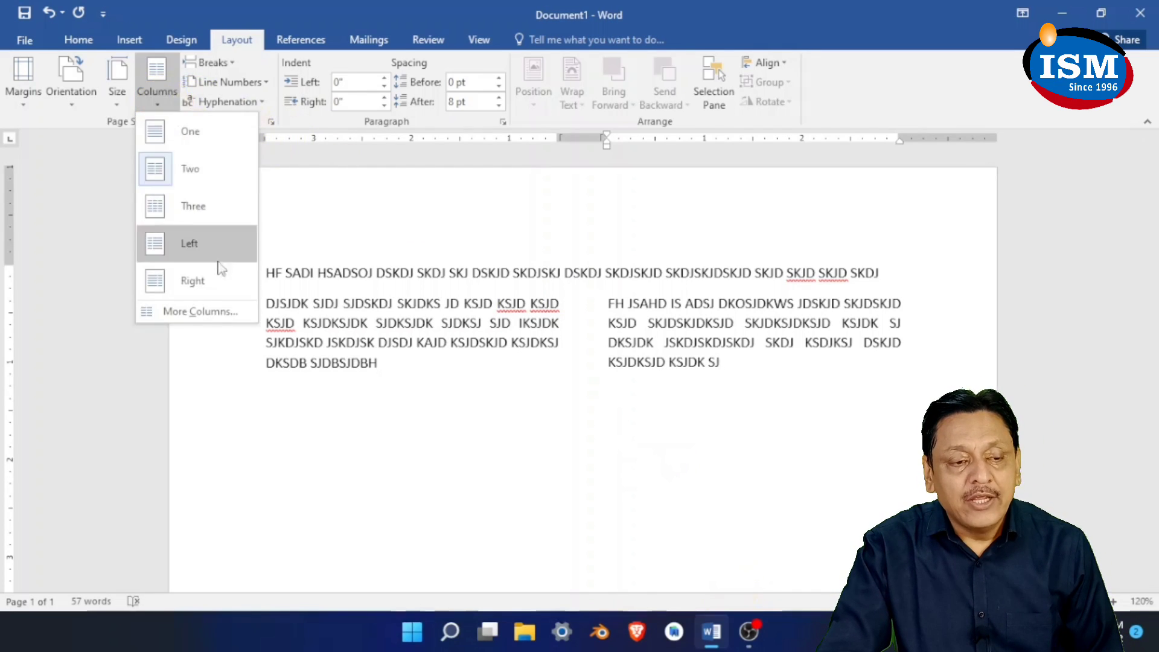
pyautogui.click(205, 311)
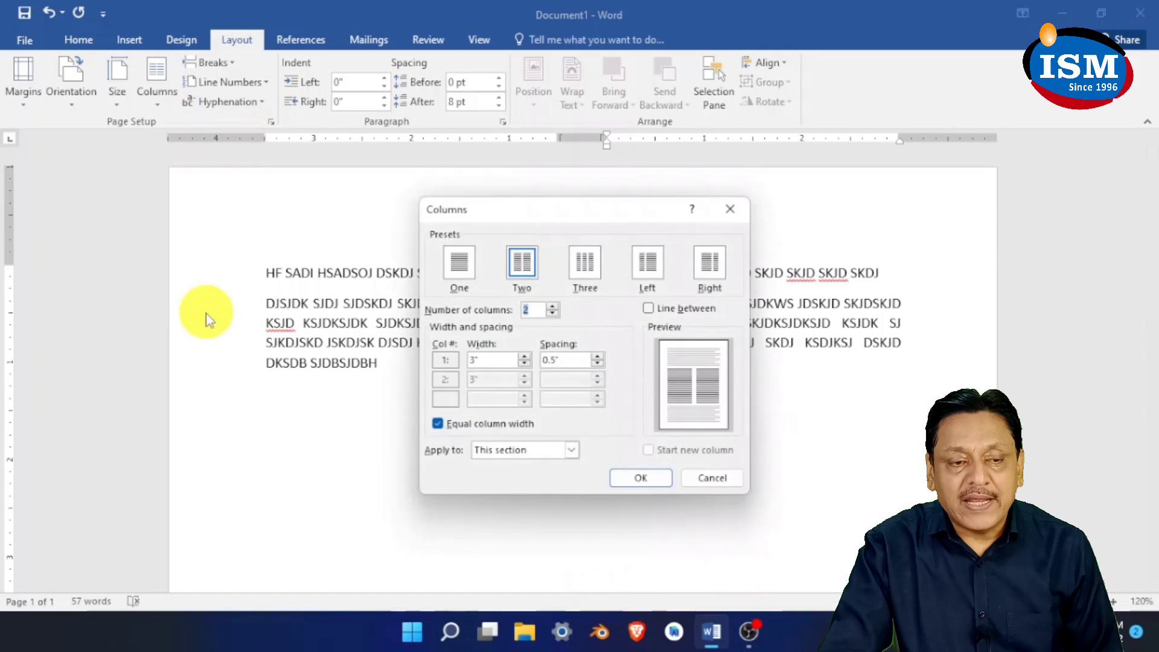
pyautogui.click(459, 266)
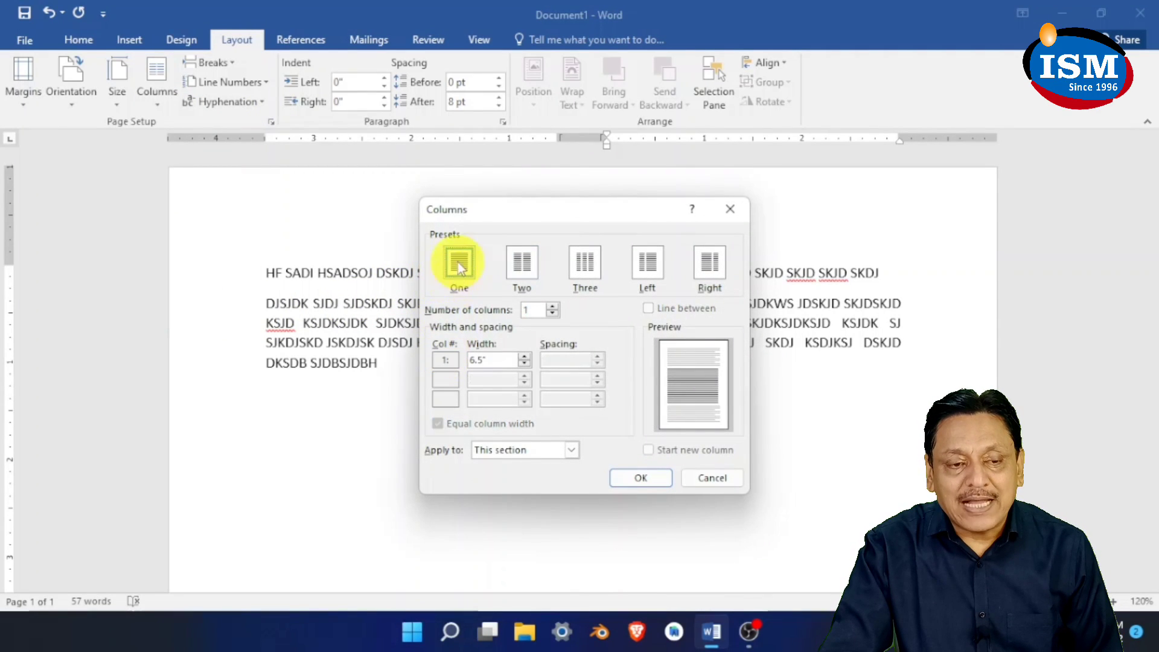
pyautogui.click(572, 451)
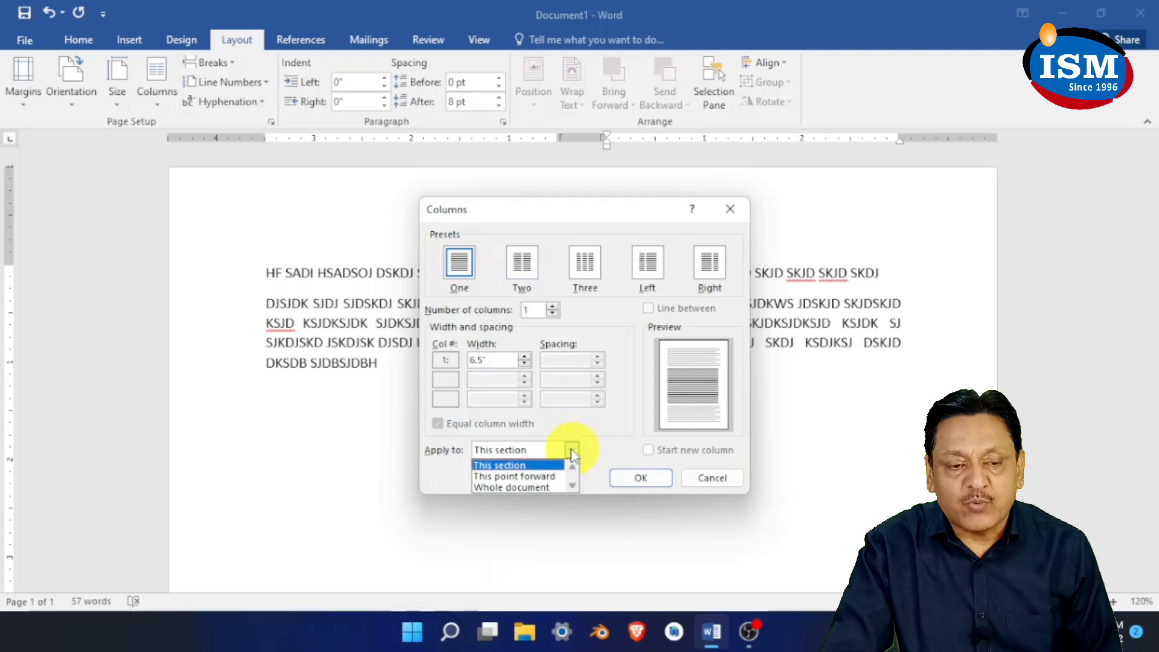
pyautogui.click(547, 477)
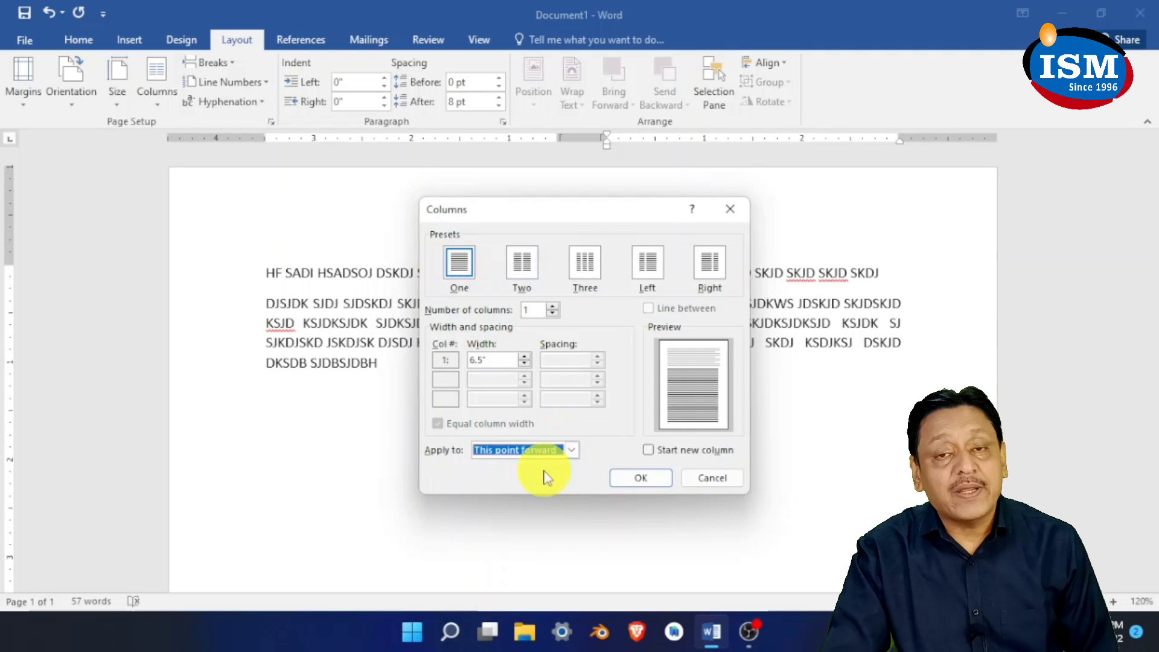
pyautogui.click(641, 479)
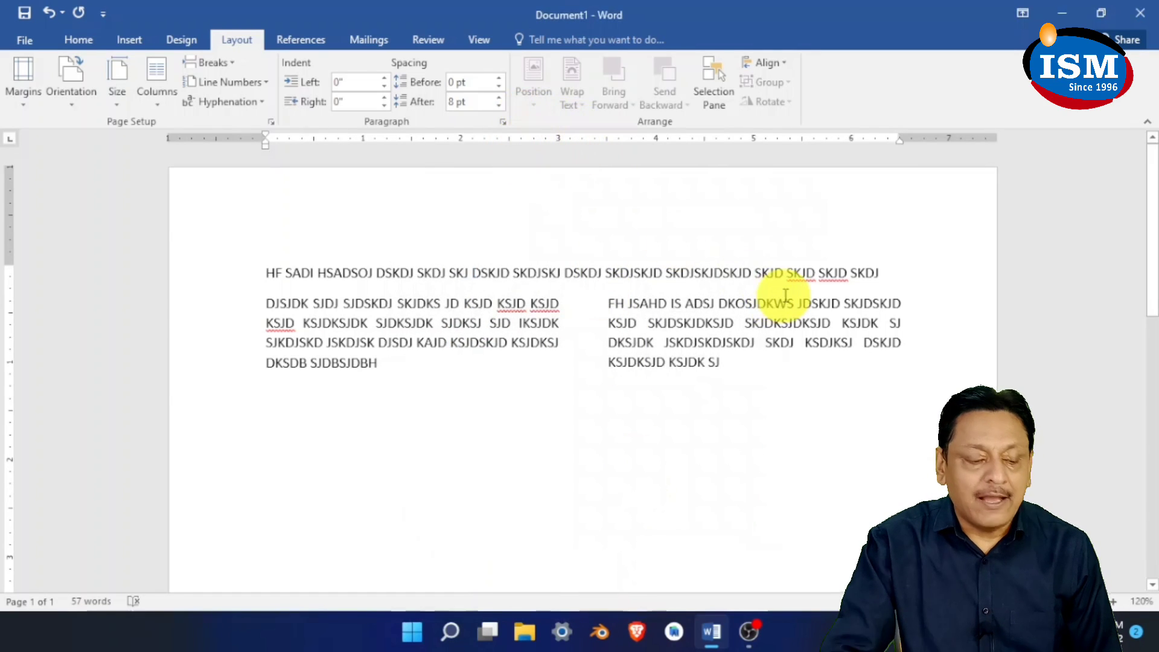
# Enter a full-width, three-line filler paragraph from "B CSDHJIASLH DJISDHNASJKDH" to "DSKJD KSJD KS" and start a new paragraph below it
pyautogui.write('B CSDHJIASLH DJISDHNASJKDH ASJKDH SAJKH DSJDH SJKAHD SJKHD SJK')
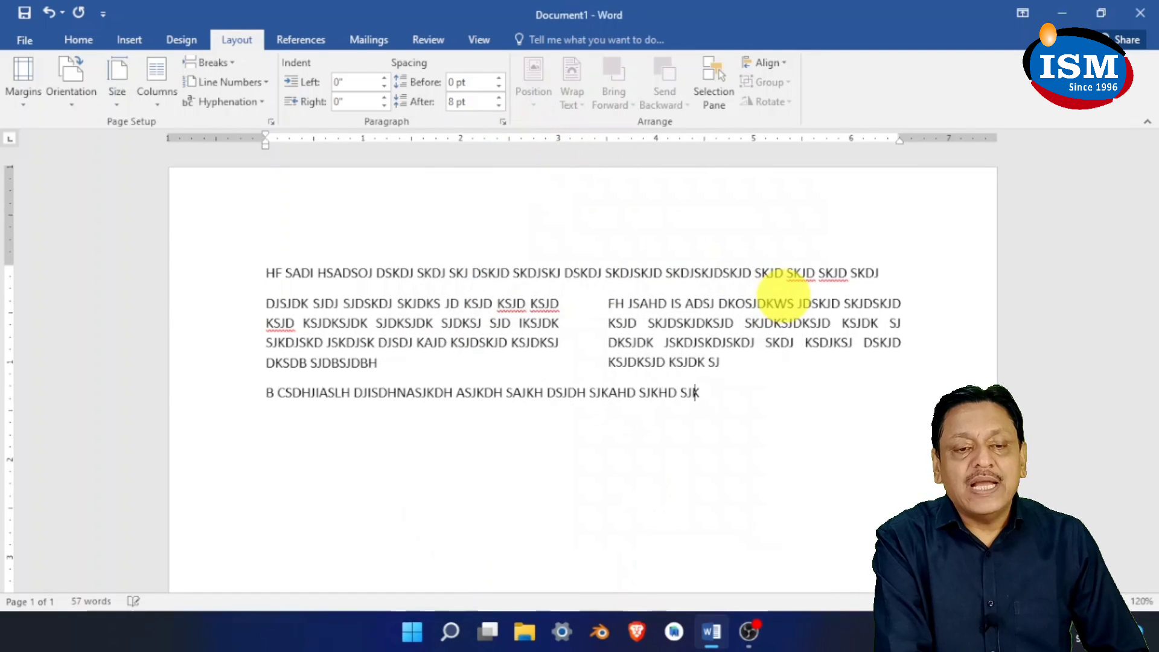
pyautogui.write('DHSJIHD KSJAHD KASJH DSJKAH DJSH DJSDH JSH DJSHDJSH DJSH DJSHDJ SJ')
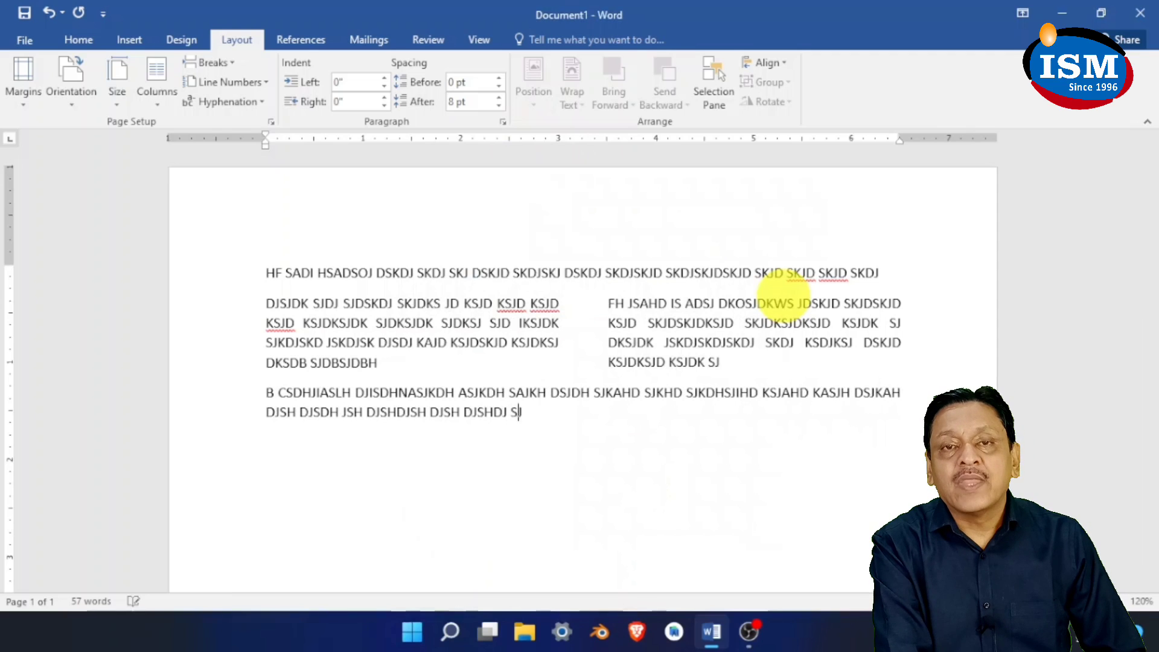
pyautogui.write('DSJK DJSIKD JSJKD JSKDJ SJKJ DJKSJD KJSJDKSJD KSJDK SJDK SJ DKSJKD JSDK JSK DJSKD JSKDJSK JDSKJD SKJD KS')
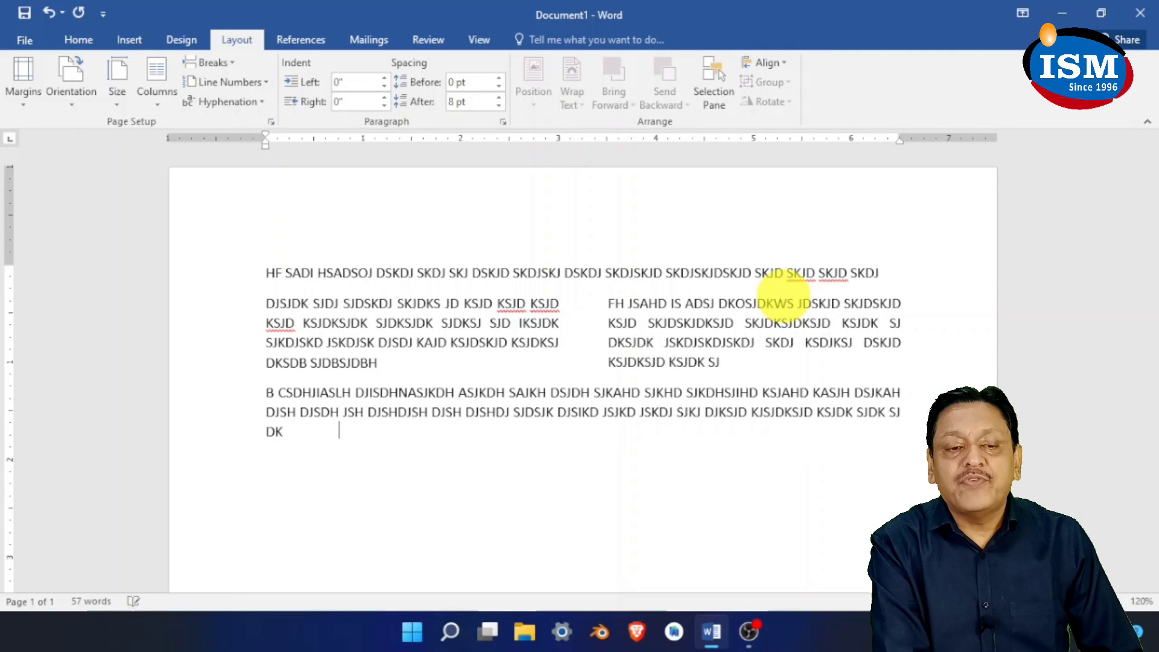
pyautogui.write('JD KSJDKSJ DKSJ KDSJKD JSKD JSKDJKSJ DSKJD KSJD KS')
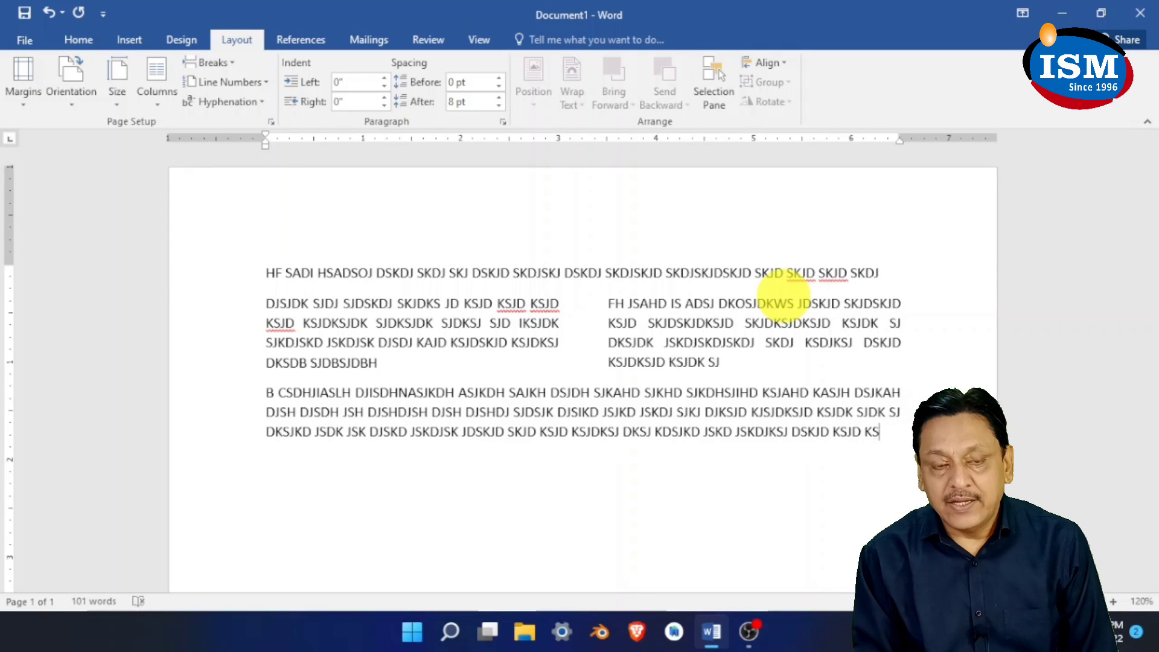
pyautogui.press('Return')
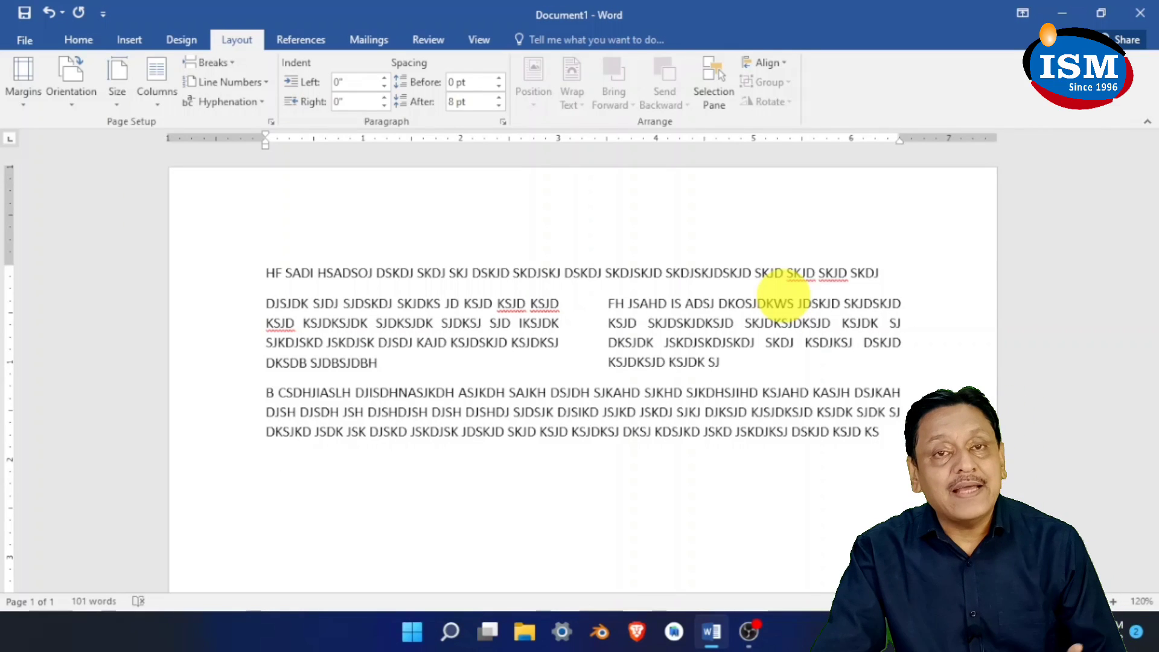
# Choose a two-column layout for the new paragraph, applied from this point forward
pyautogui.click(157, 107)
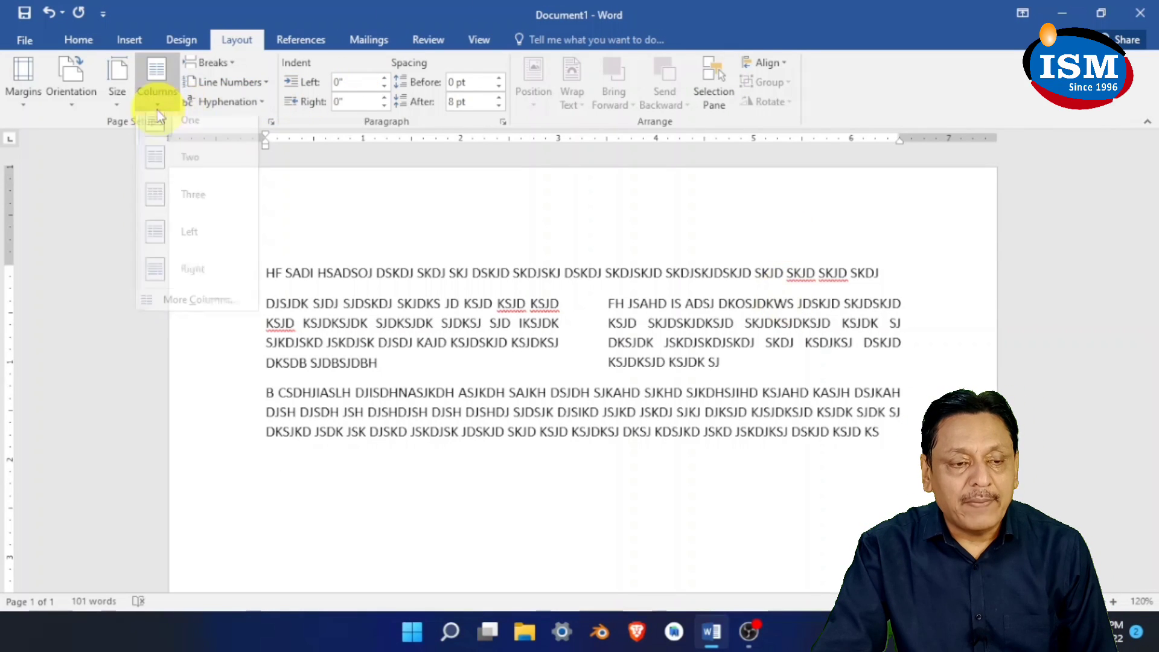
pyautogui.click(200, 311)
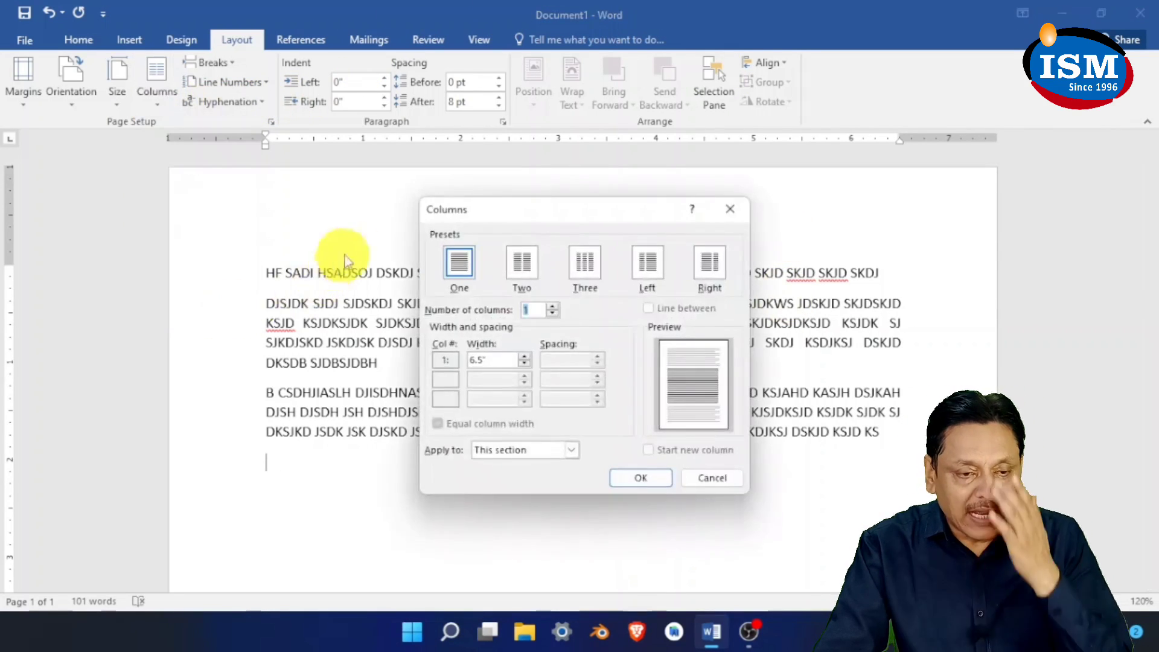
pyautogui.click(519, 262)
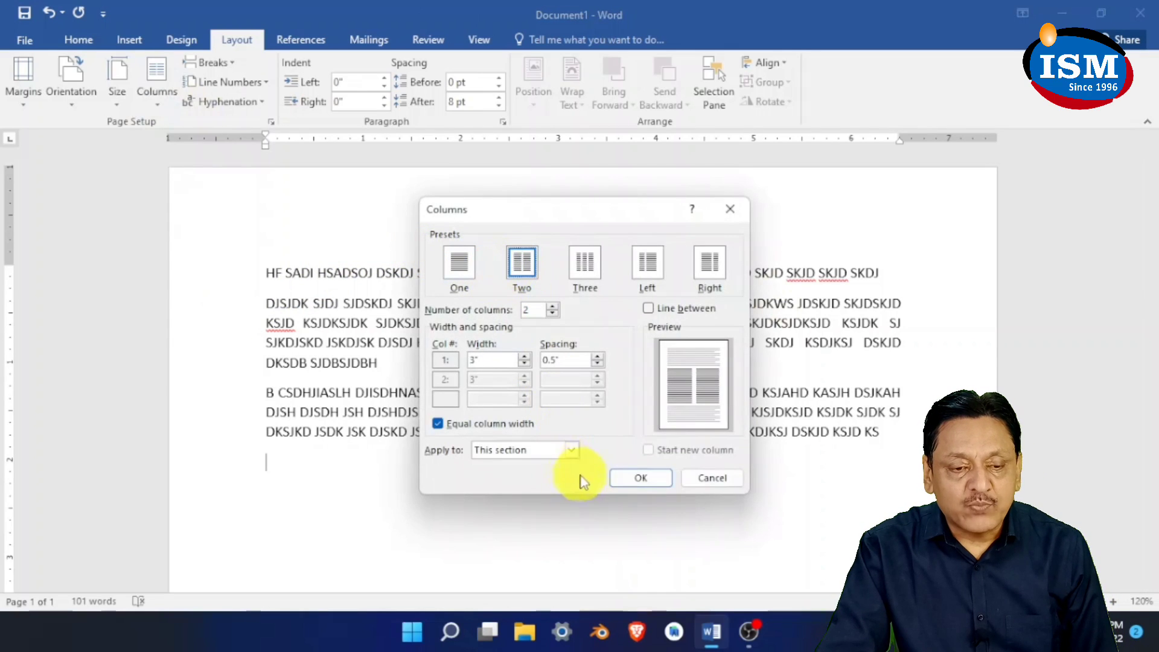
pyautogui.click(572, 450)
pyautogui.click(546, 477)
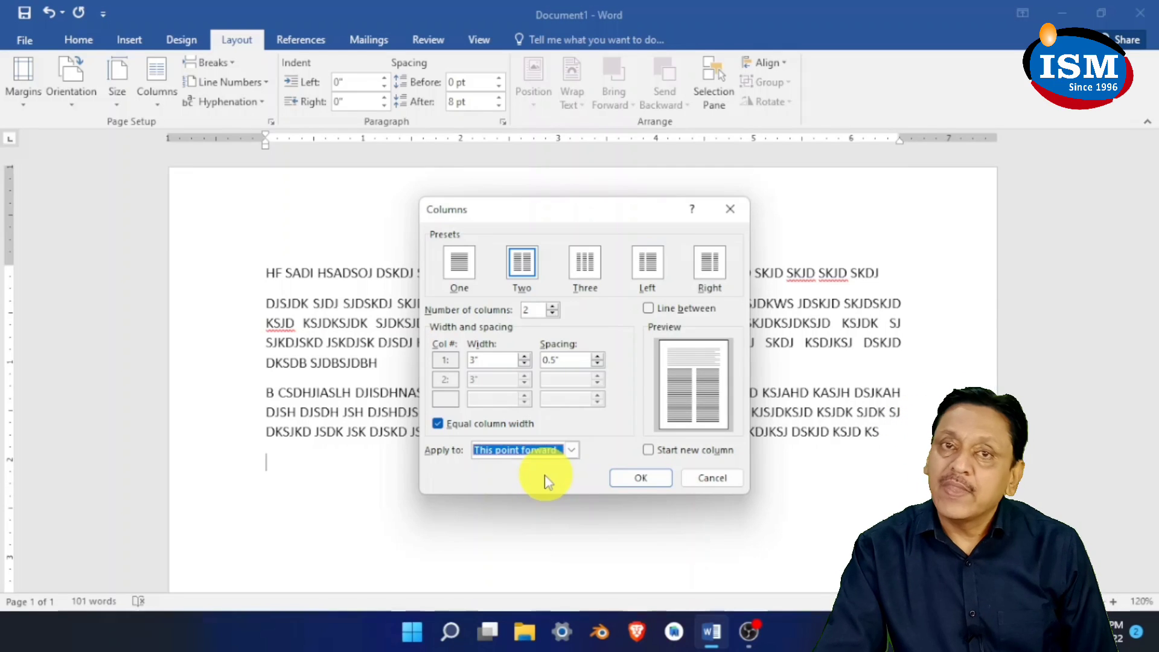
# Disable equal column width, reduce the first column's width to 2.4", and apply the layout
pyautogui.click(437, 424)
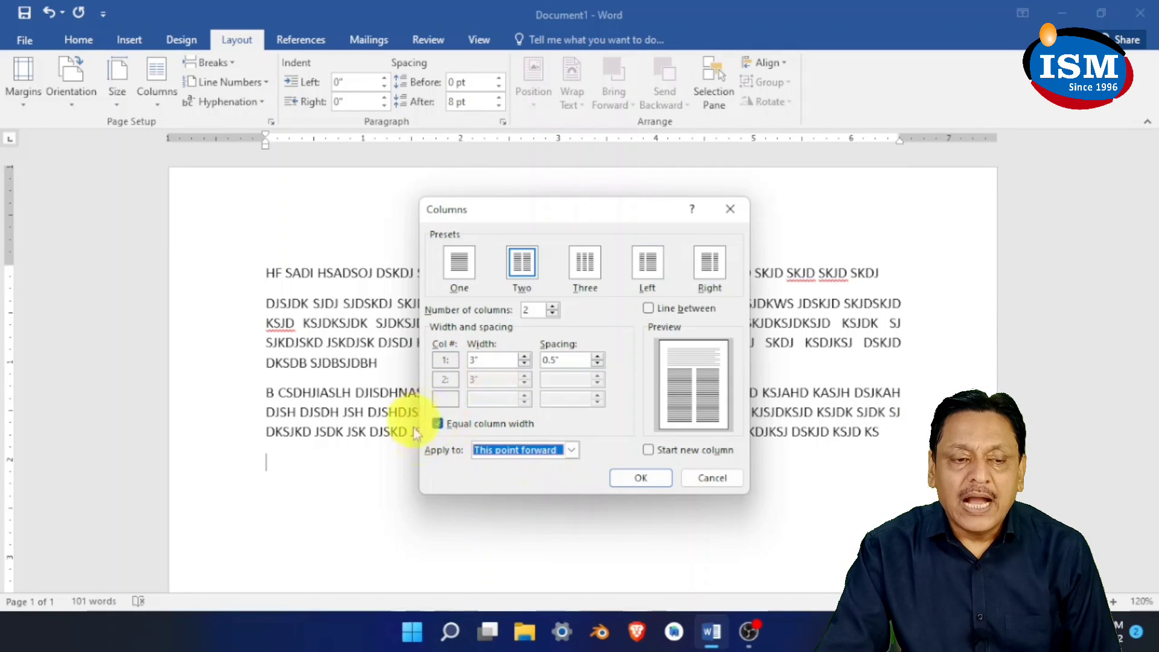
pyautogui.click(438, 424)
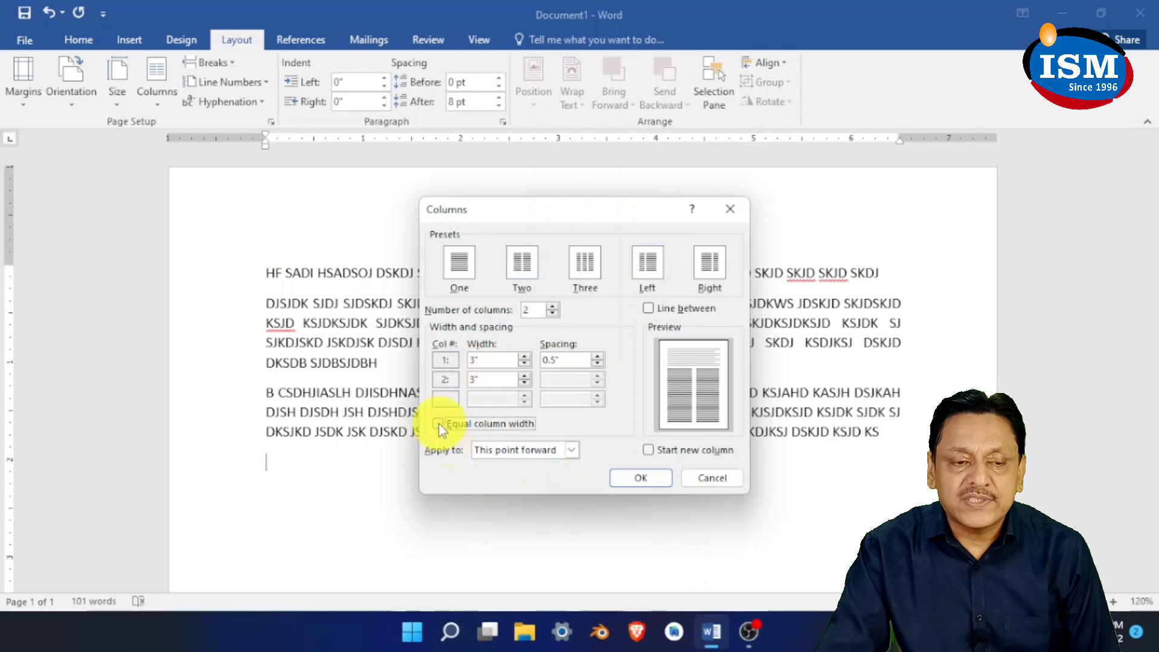
pyautogui.click(525, 365)
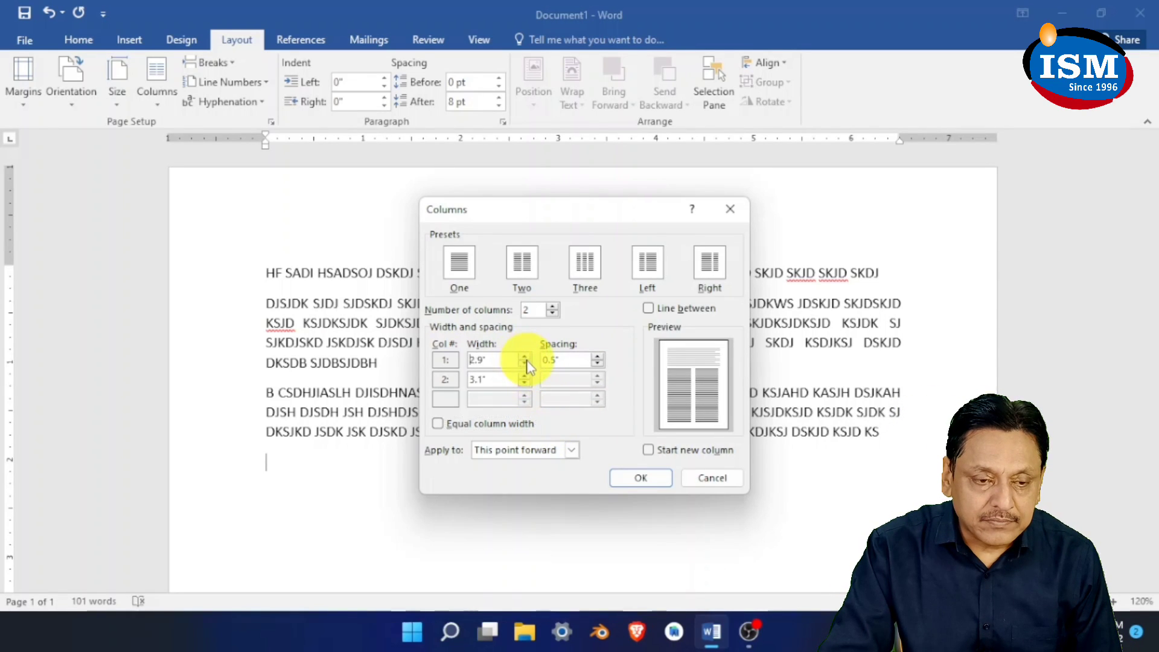
pyautogui.click(524, 364)
pyautogui.click(525, 364)
pyautogui.click(525, 364)
pyautogui.click(524, 364)
pyautogui.click(524, 364)
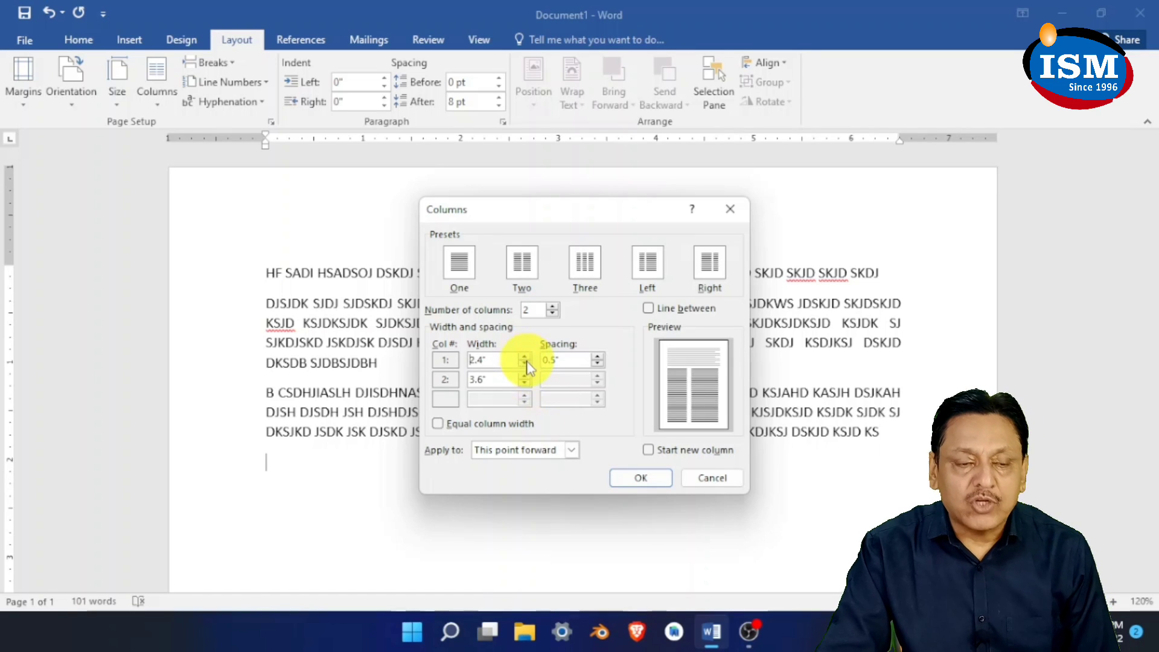
pyautogui.click(640, 478)
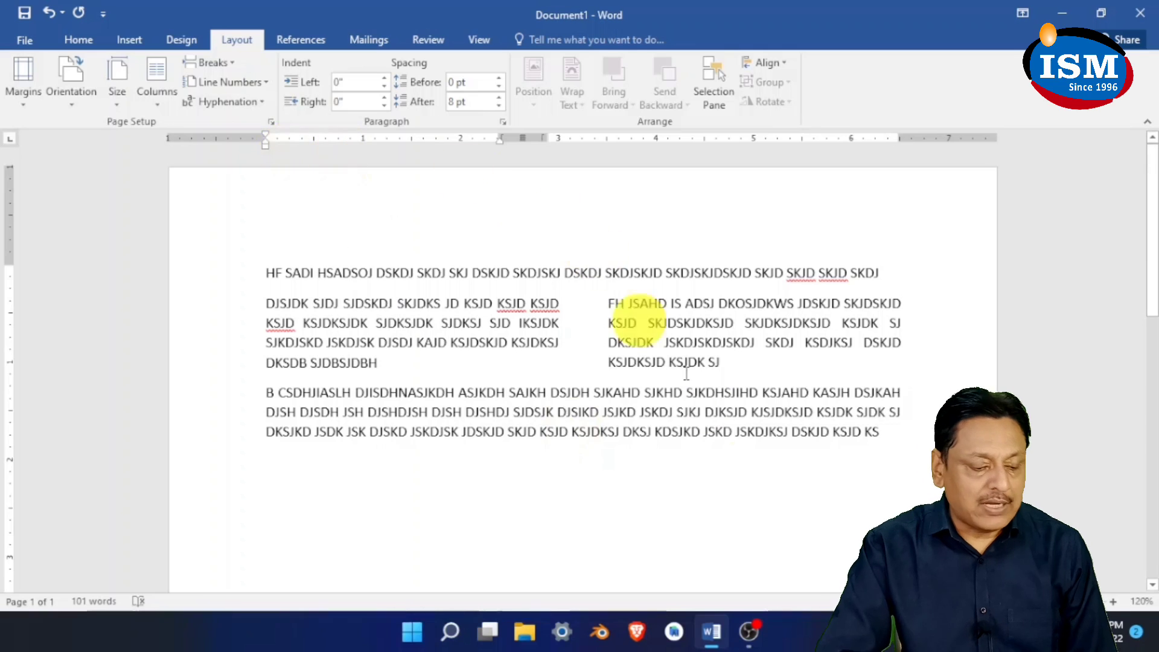
# Fill the narrow first column with filler text starting with "G AS GHDJISHDISH DSJ H JKSH DJSHD" and ending with "HSJDHSJ DHSJDJSH"
pyautogui.write('AS GHDJISHDISH DSJ H JKSH DJSHD')
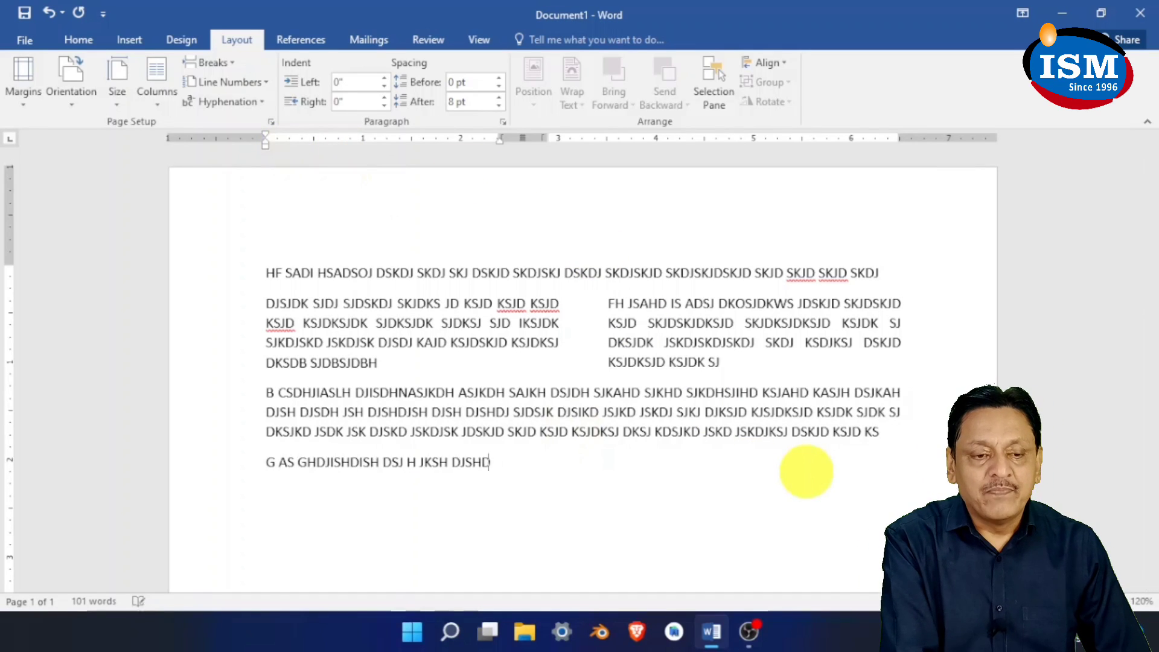
pyautogui.press('Return')
pyautogui.write('SJHDJI SHDJSHD JSHDJ SHKDHSKJ')
pyautogui.write(' DHSJKH DJSHDJS DJSHDJ SHDJSHJD HSJDHSJ DHSJDJSH')
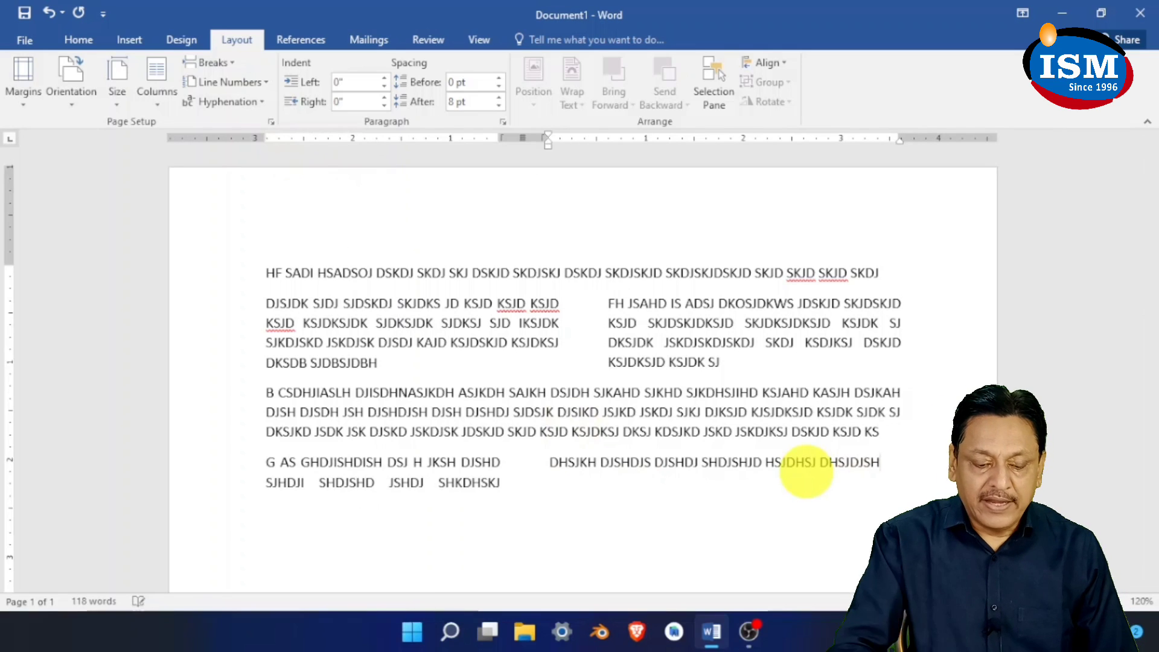
# Delete the end of the filler text back to "DJSHDJS DJSHD" and append "DJSKDJ SK" to the third line
pyautogui.press('BackSpace')
pyautogui.press('BackSpace')
pyautogui.press('BackSpace')
pyautogui.press('BackSpace')
pyautogui.press('BackSpace')
pyautogui.press('BackSpace')
pyautogui.press('BackSpace')
pyautogui.press('BackSpace')
pyautogui.press('BackSpace')
pyautogui.press('BackSpace')
pyautogui.press('BackSpace')
pyautogui.press('BackSpace')
pyautogui.press('BackSpace')
pyautogui.press('BackSpace')
pyautogui.press('BackSpace')
pyautogui.press('BackSpace')
pyautogui.press('BackSpace')
pyautogui.press('BackSpace')
pyautogui.press('BackSpace')
pyautogui.press('BackSpace')
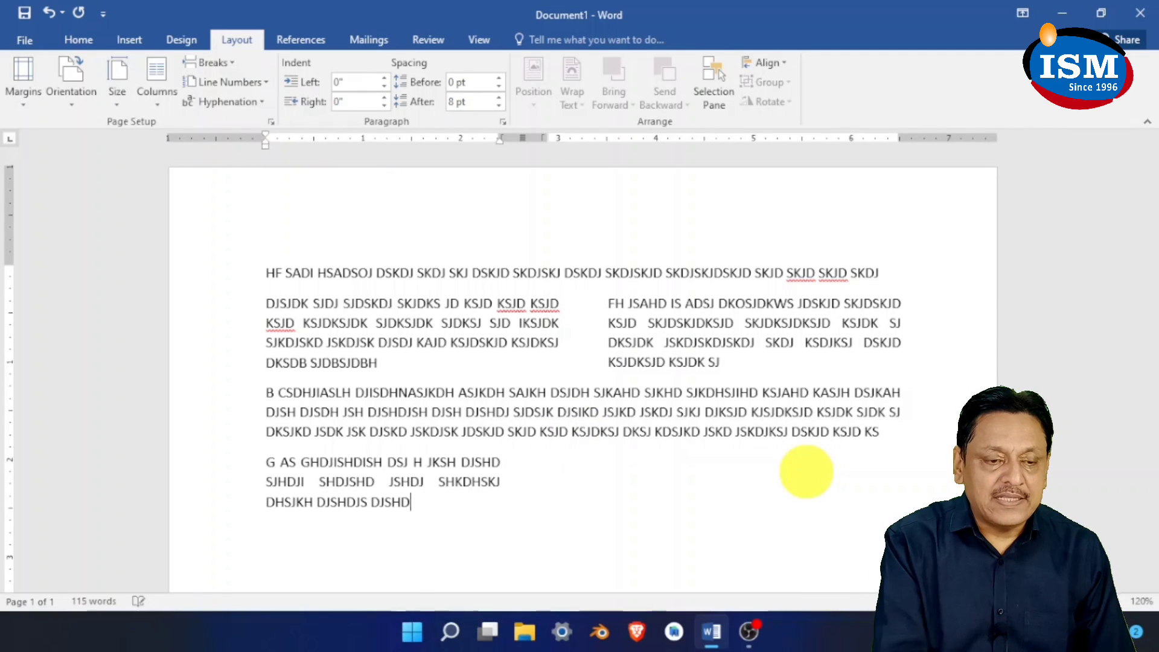
pyautogui.write('DJSKDJ SK')
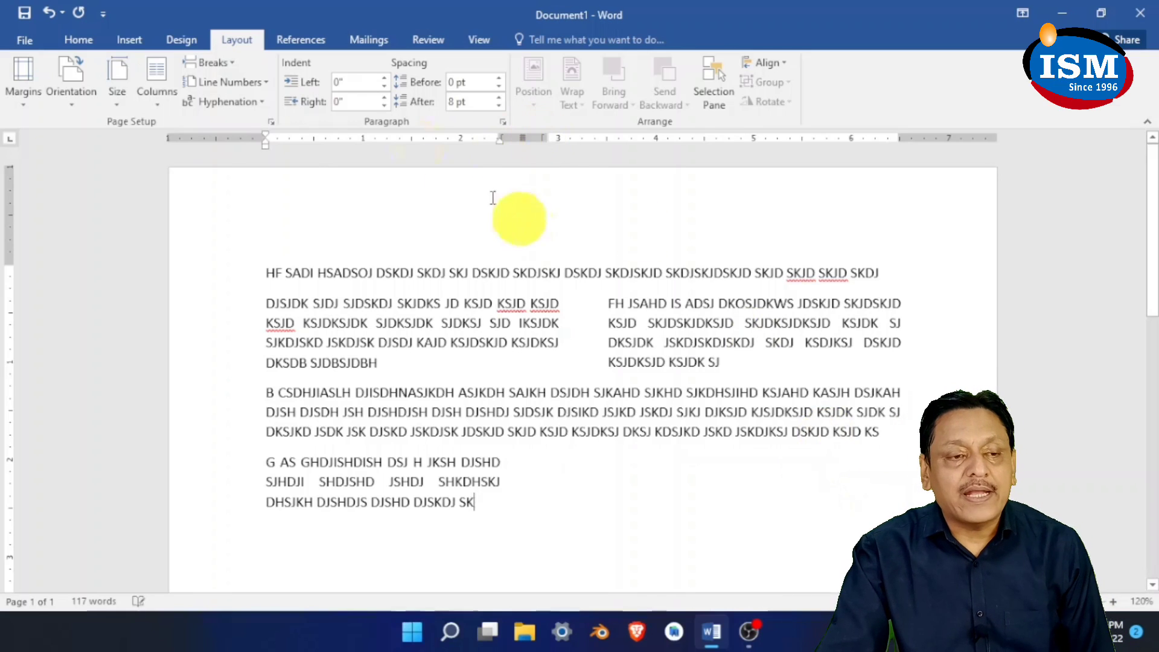
# Insert a column break after the filler text in the narrow first column
pyautogui.click(238, 67)
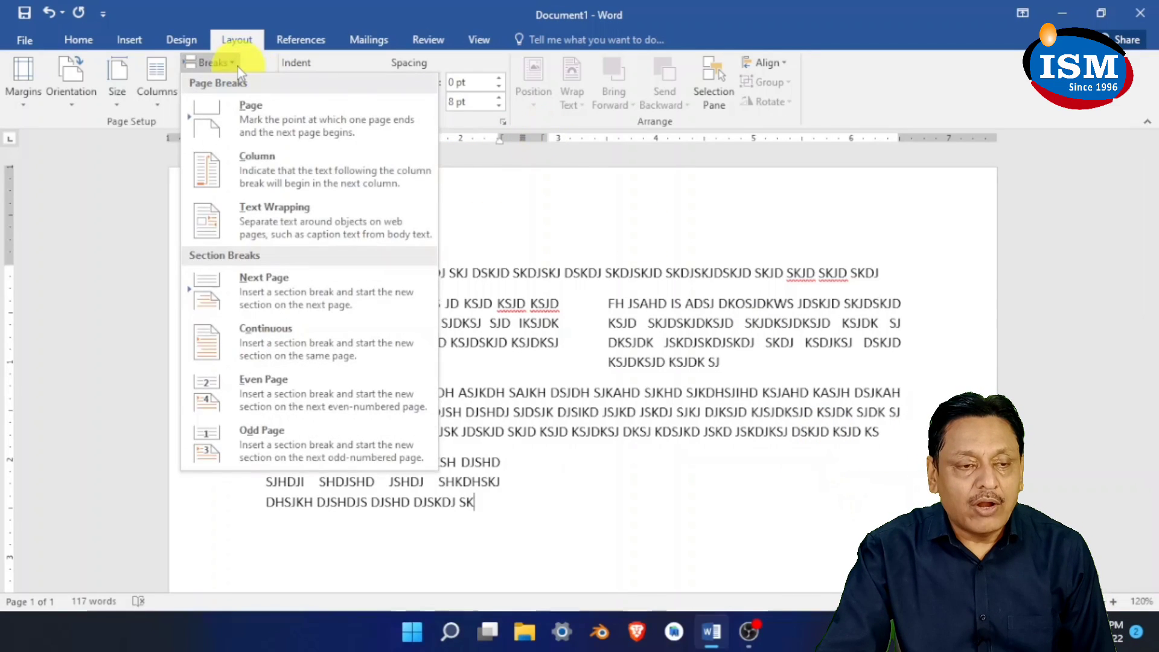
pyautogui.click(280, 167)
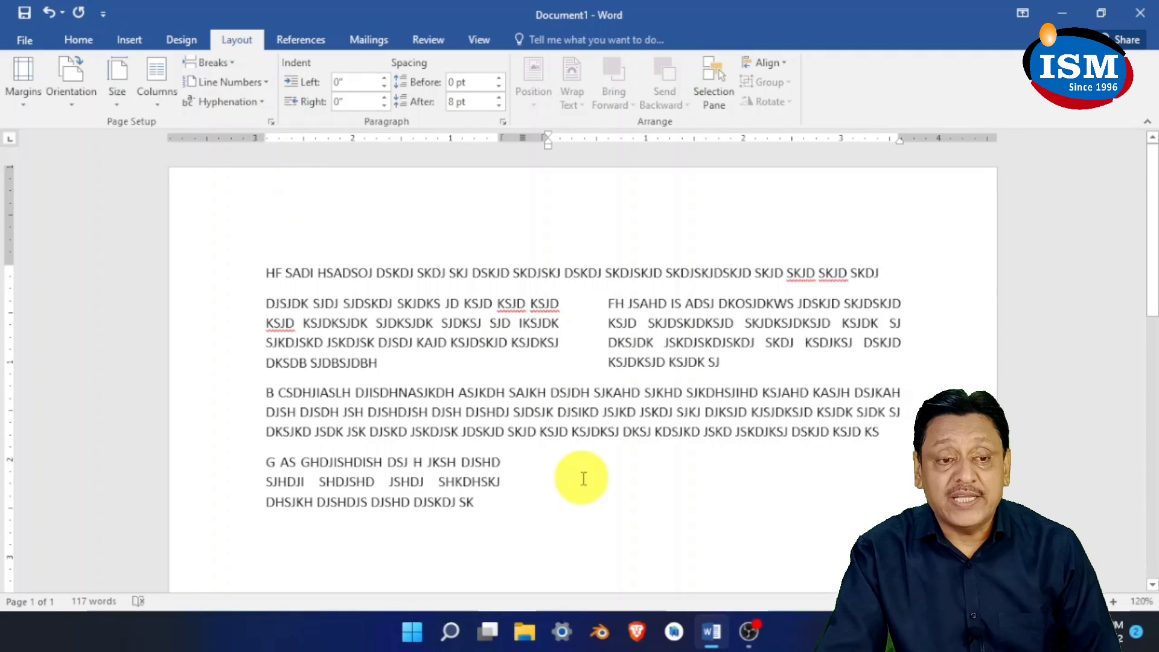
# Insert the Desktop picture 7f667eae33fdd4b98625d58699d90a54 in the wide column and stretch it to the column's width and the adjacent text's height
pyautogui.click(129, 40)
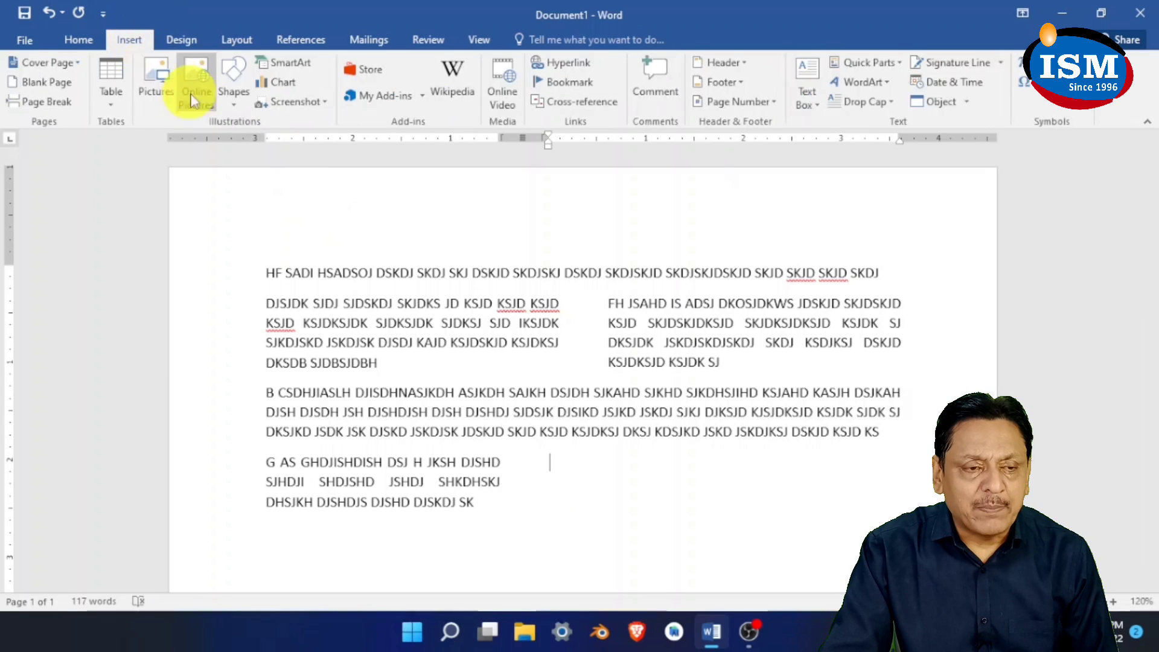
pyautogui.click(154, 82)
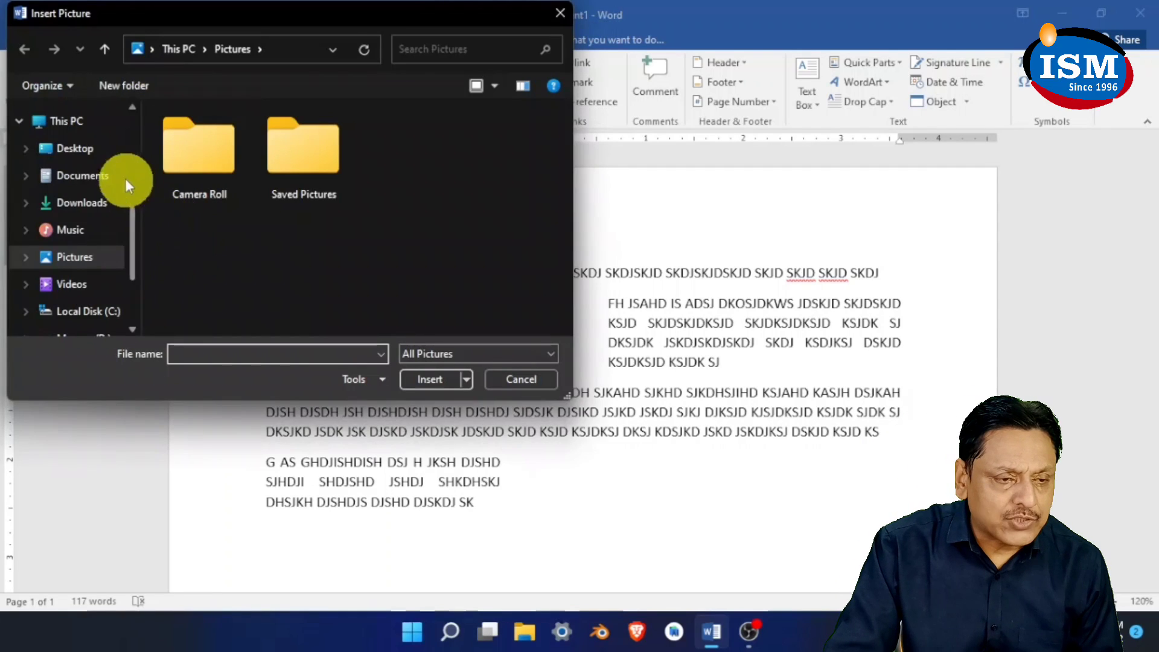
pyautogui.click(95, 151)
pyautogui.click(197, 164)
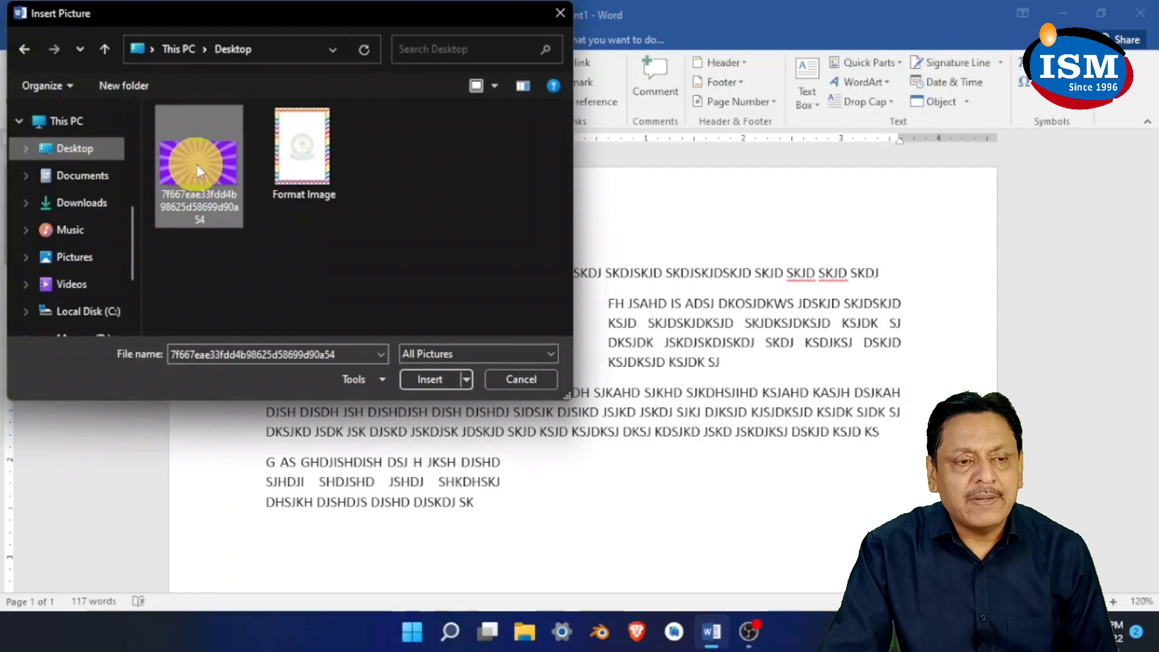
pyautogui.click(435, 382)
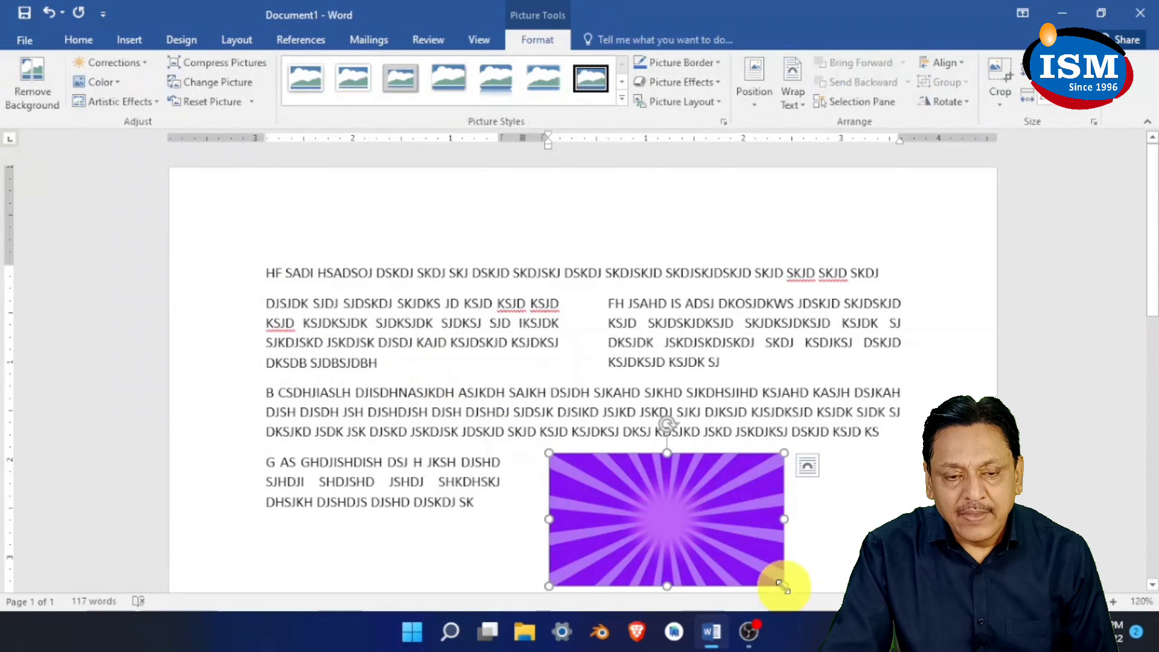
pyautogui.moveTo(783, 587); pyautogui.dragTo(921, 489)
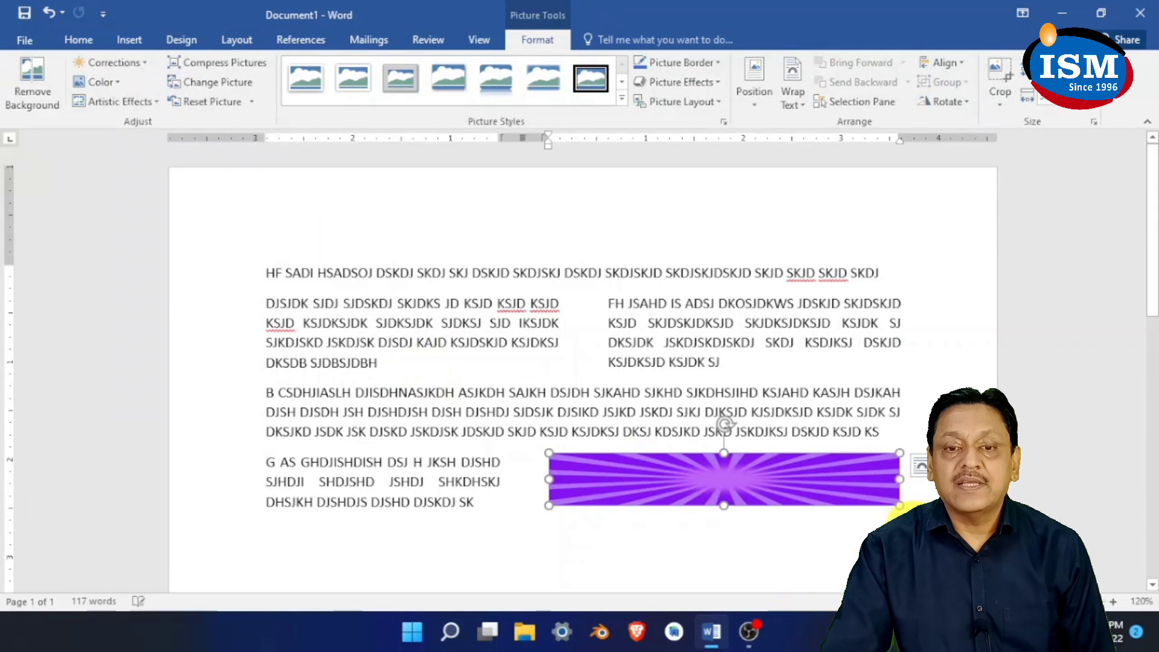
pyautogui.click(833, 573)
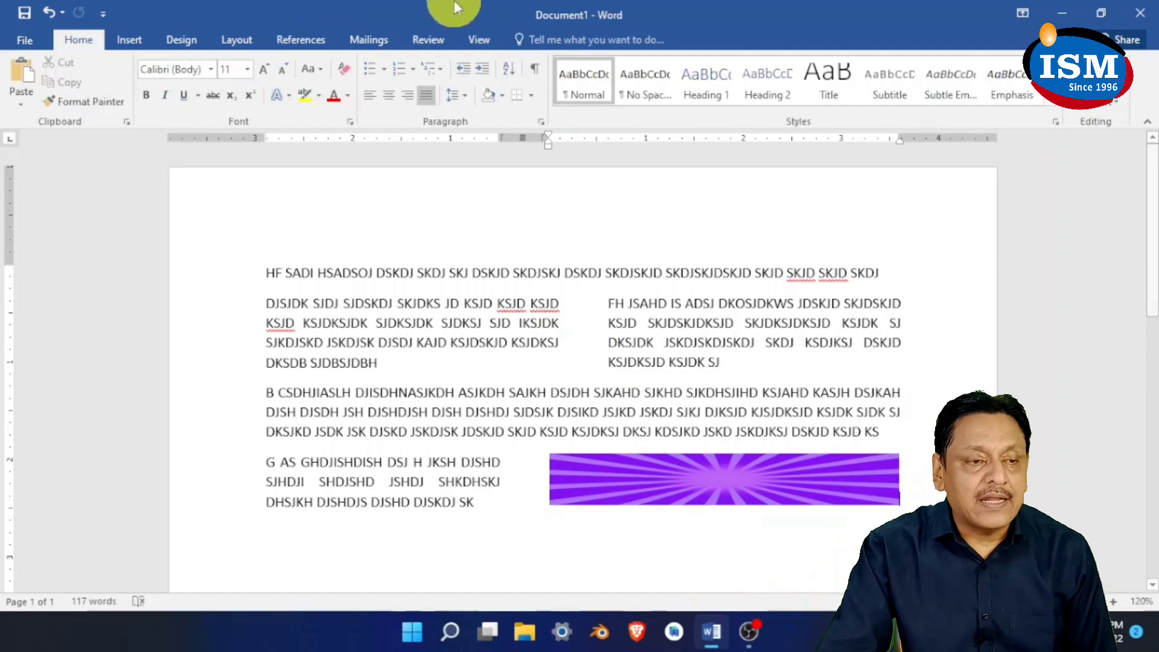
# Check the page with its mixed column sections in the print preview and return to the document
pyautogui.click(31, 42)
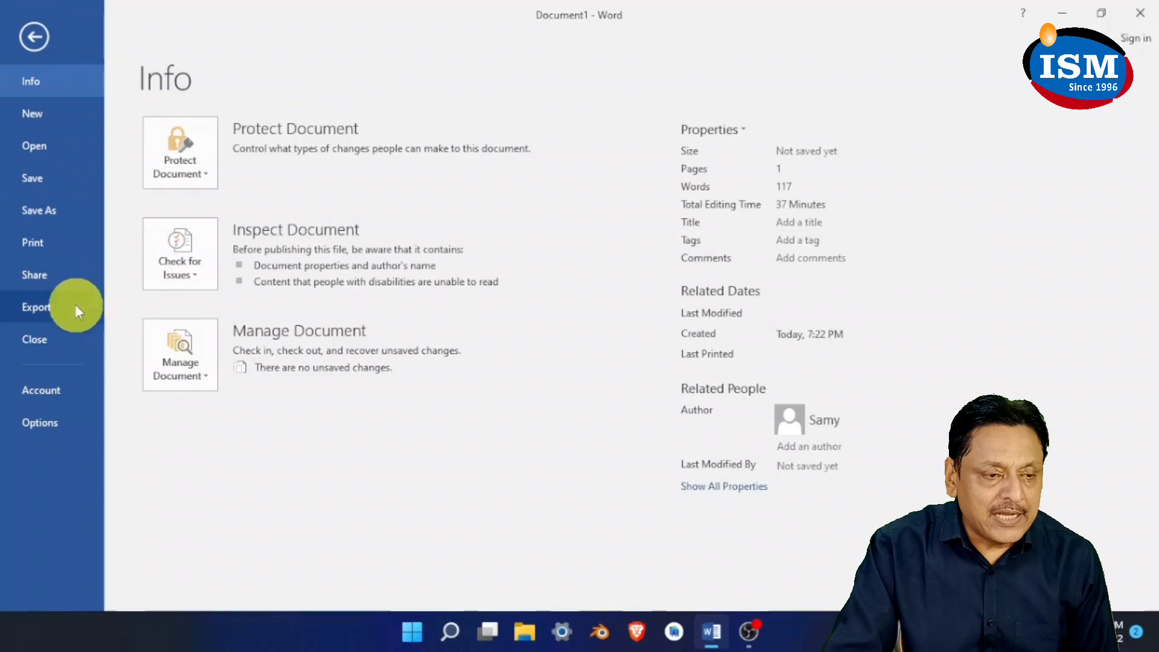
pyautogui.click(48, 247)
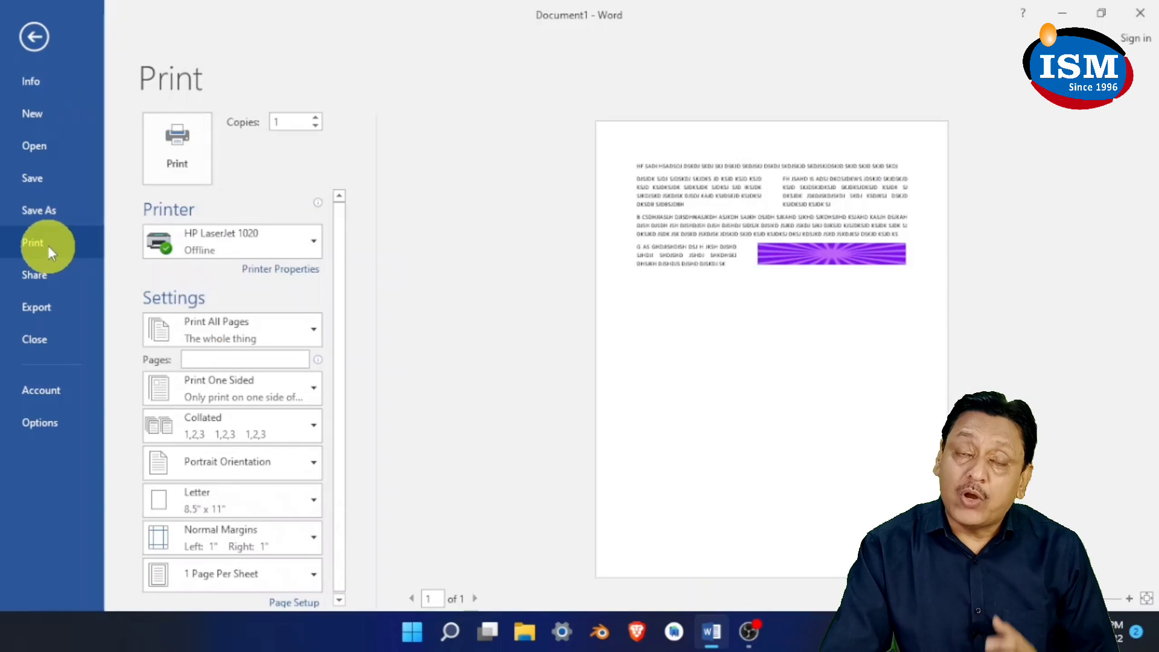
pyautogui.click(34, 36)
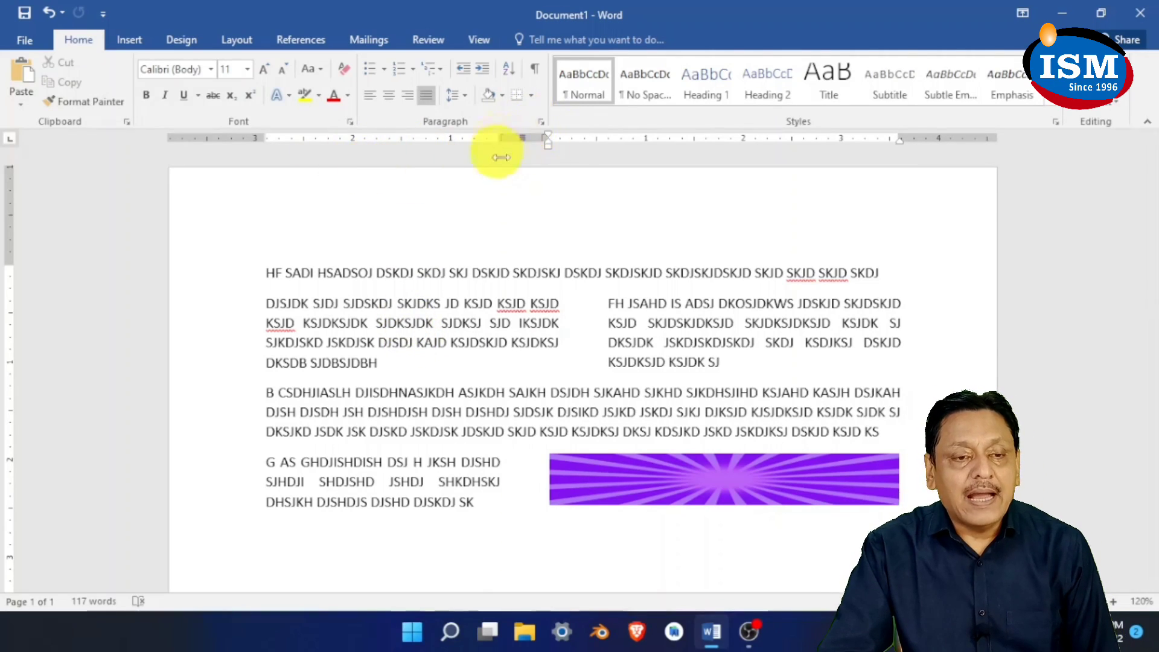
# Delete the entire document content and set the page layout to one column
pyautogui.hotkey('ctrl', 'a')
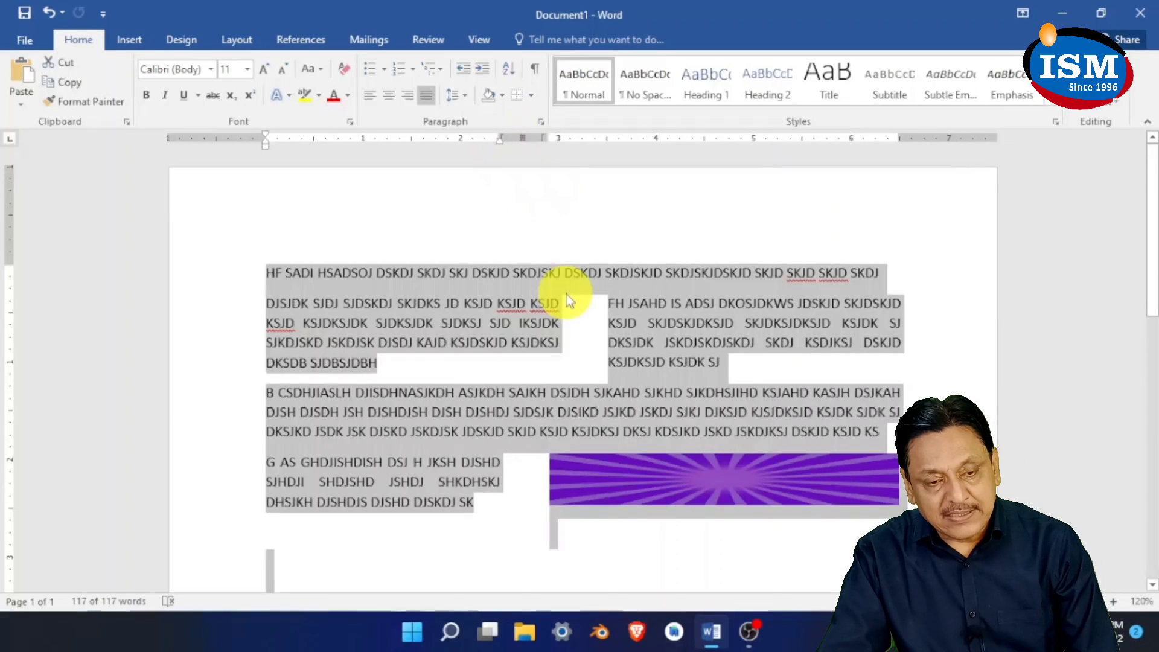
pyautogui.press('Delete')
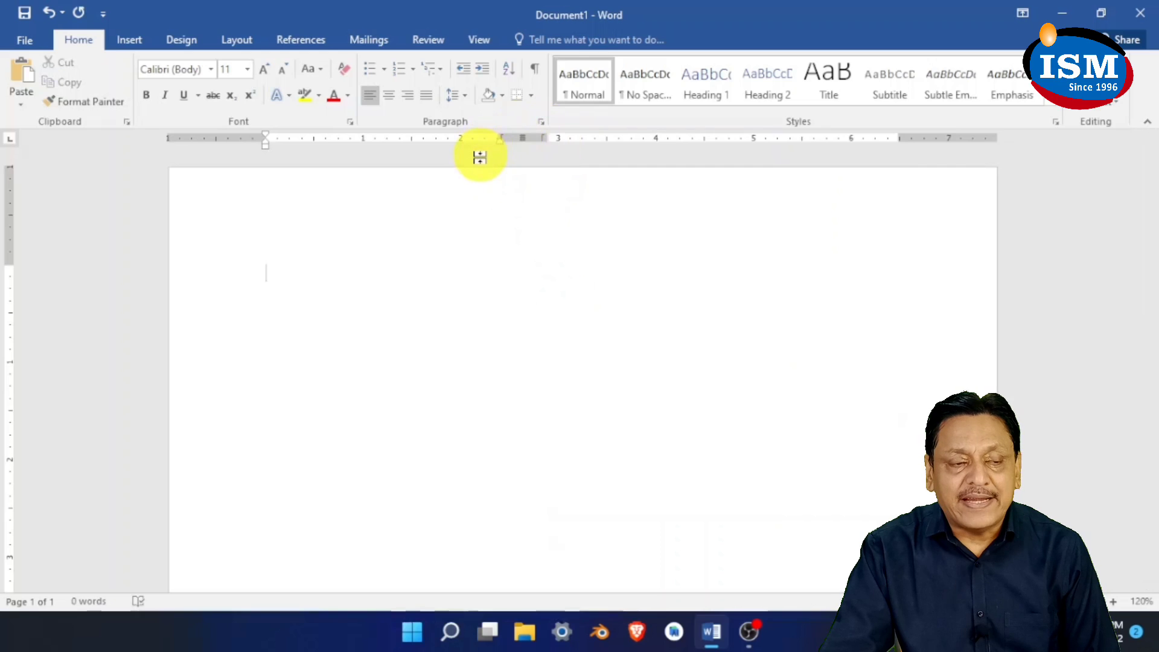
pyautogui.click(234, 40)
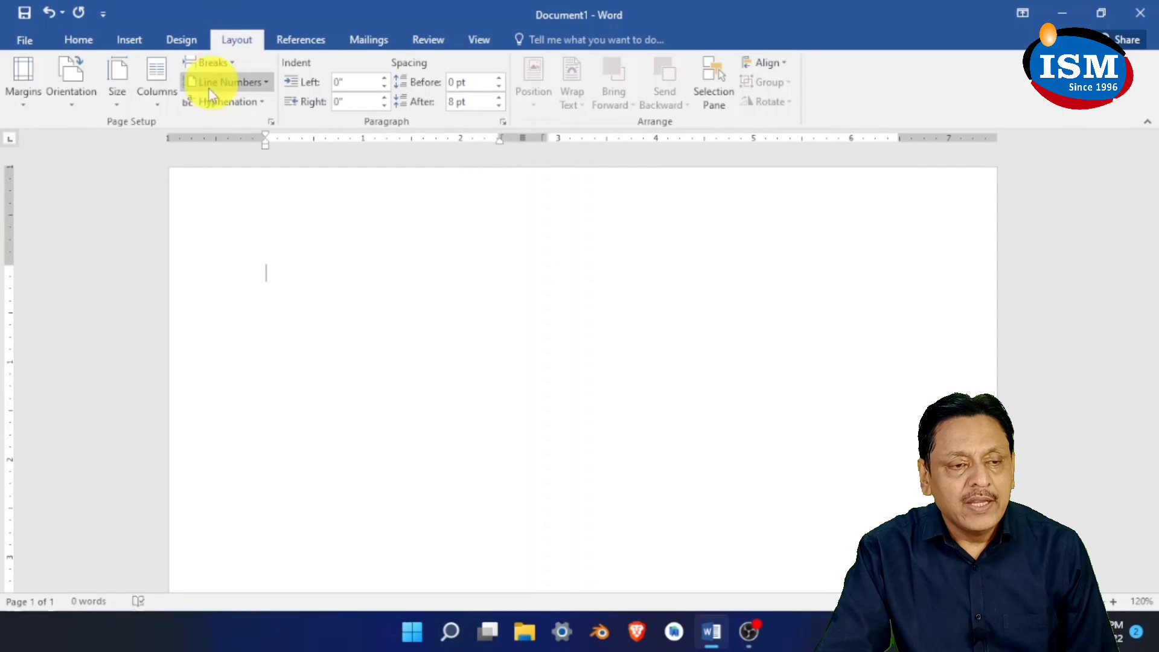
pyautogui.click(156, 100)
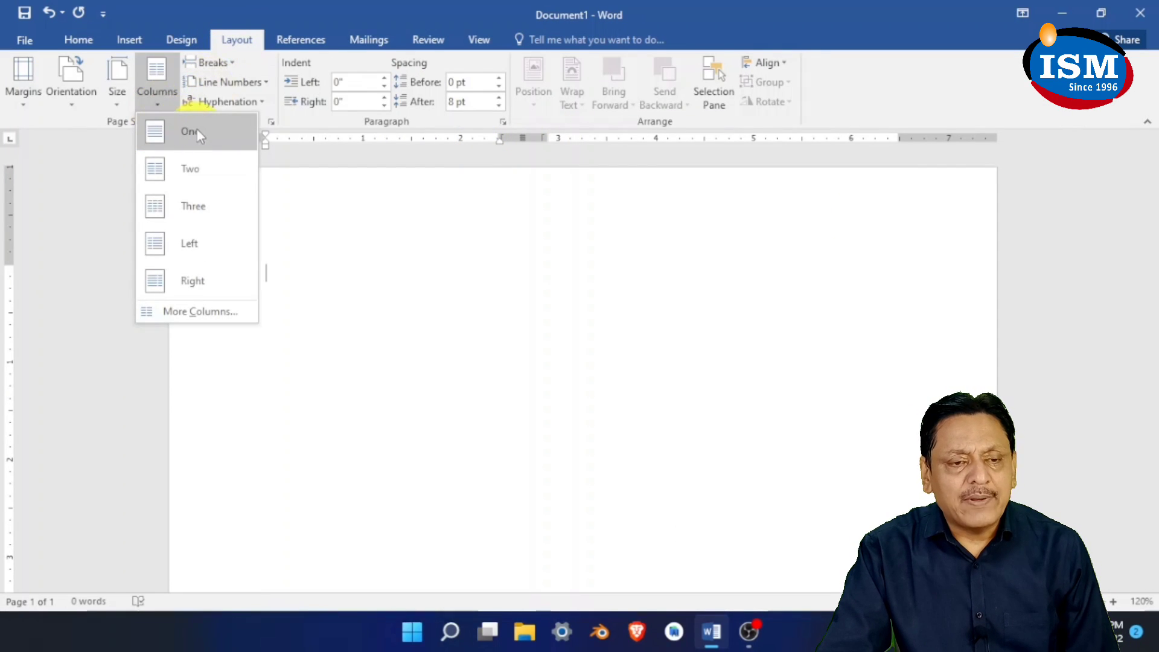
pyautogui.click(190, 132)
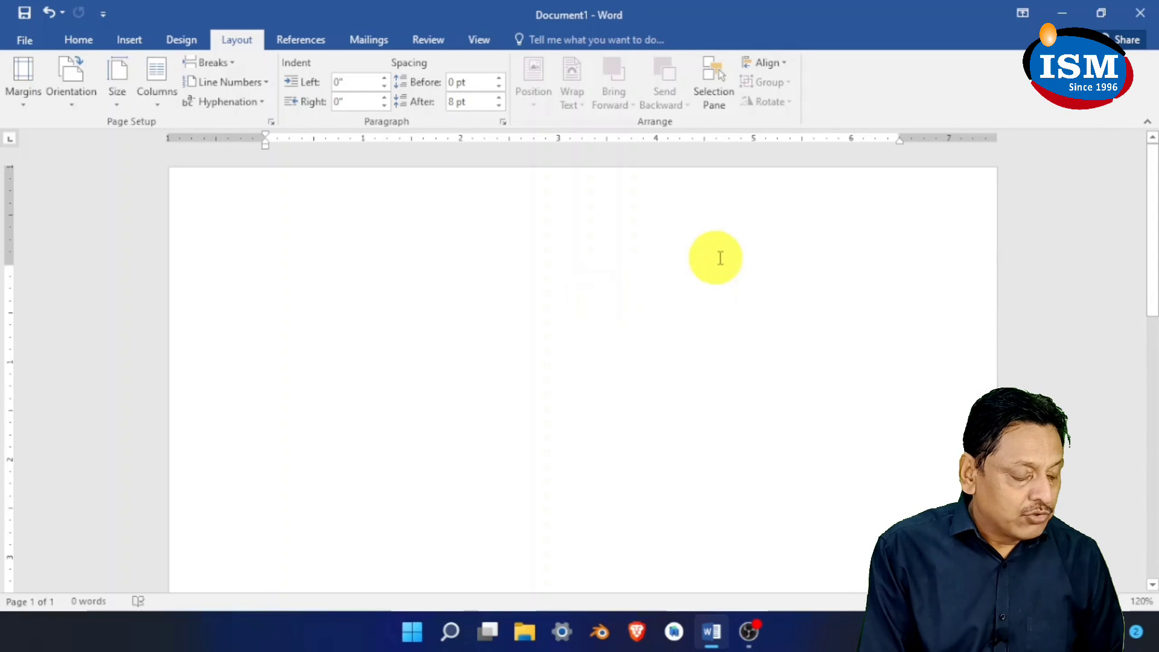
# Enter the text "AAAAAAAAAAAAA" and save the document on the Desktop as ISM1
pyautogui.write('AAAAAA')
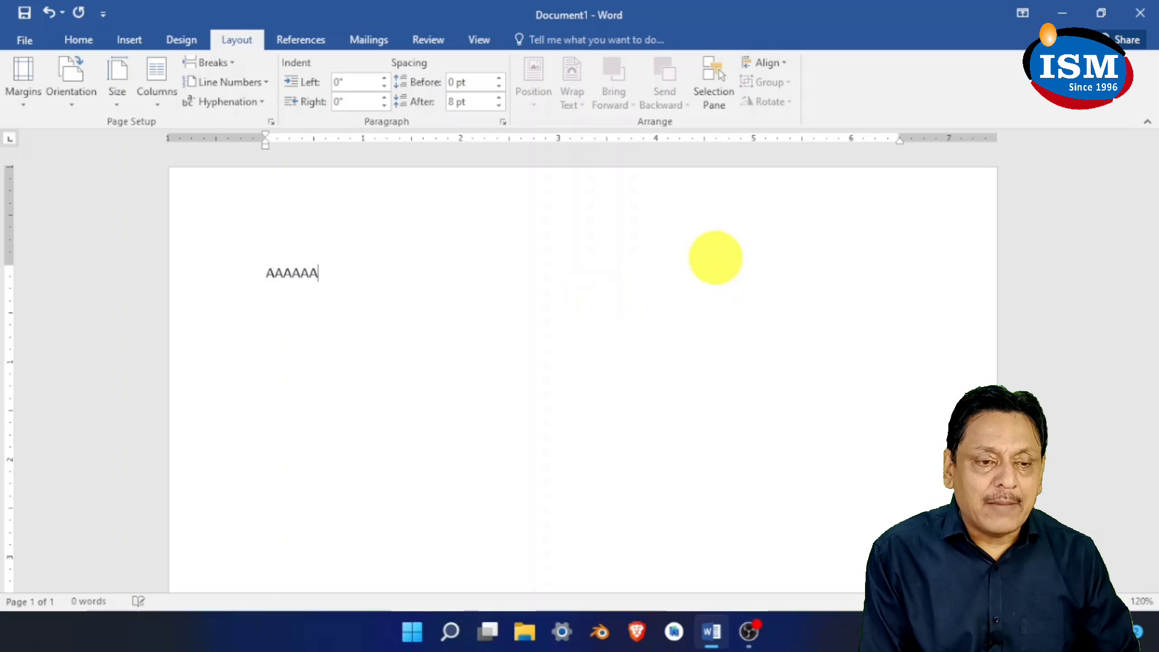
pyautogui.write('AAAAAAA')
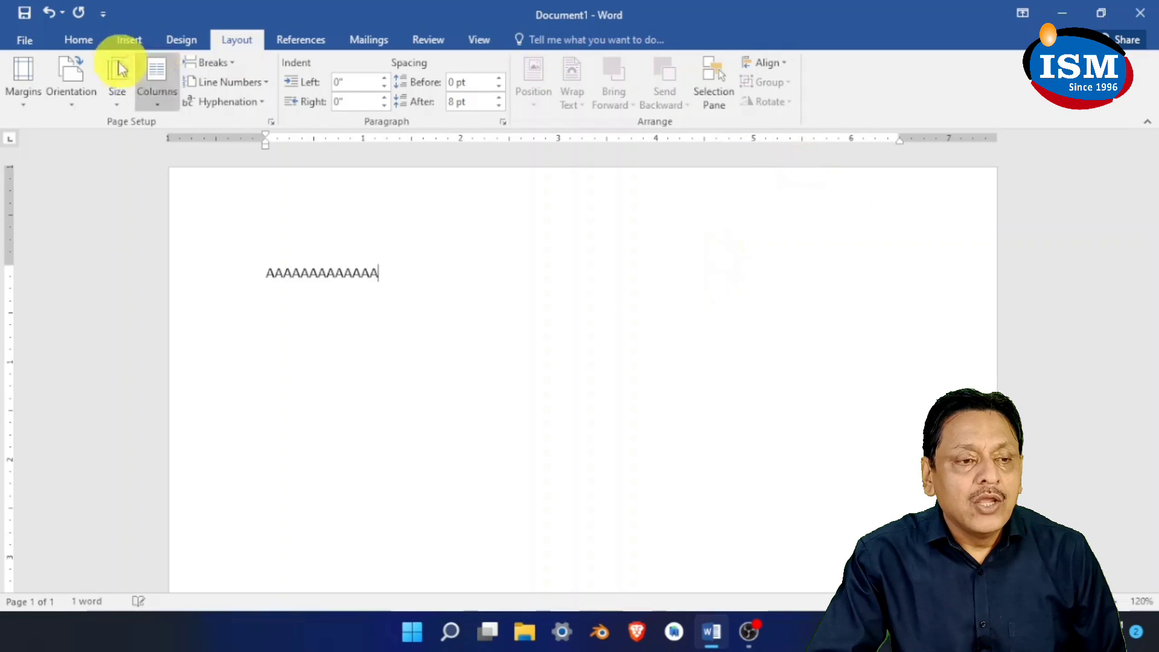
pyautogui.click(21, 39)
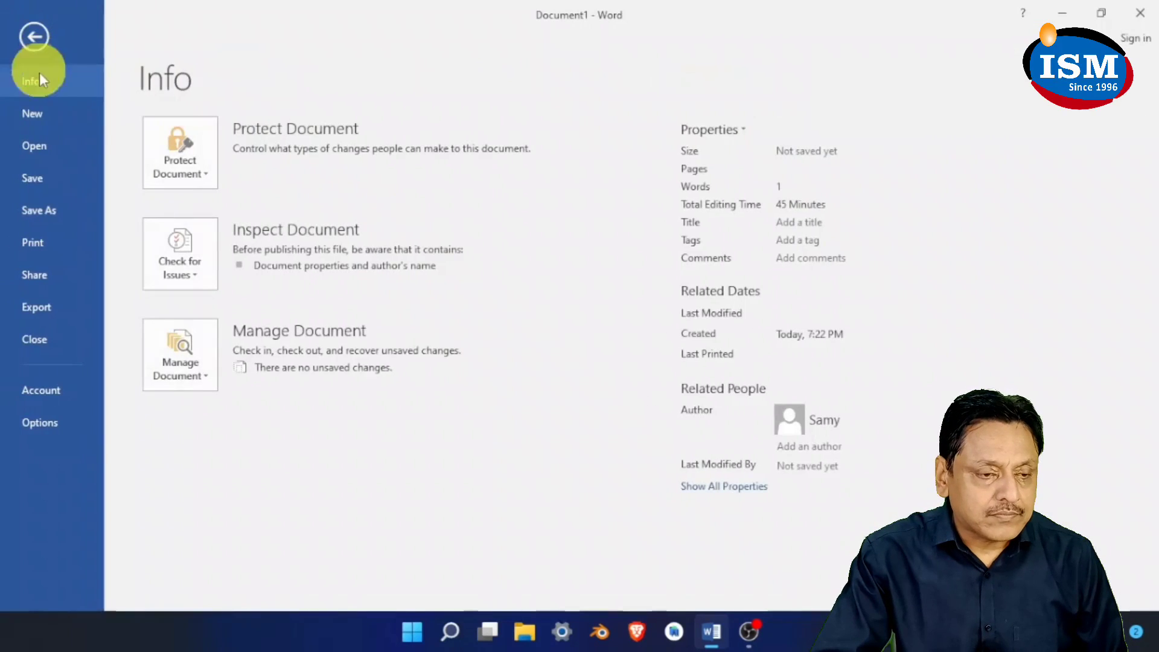
pyautogui.click(52, 182)
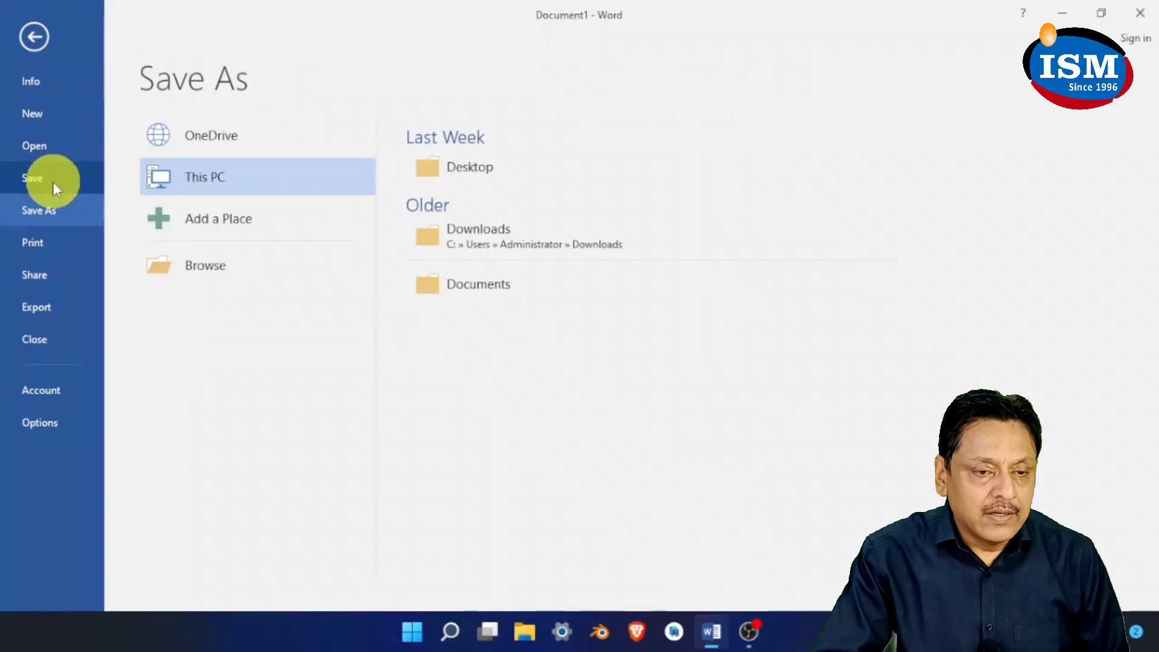
pyautogui.click(222, 189)
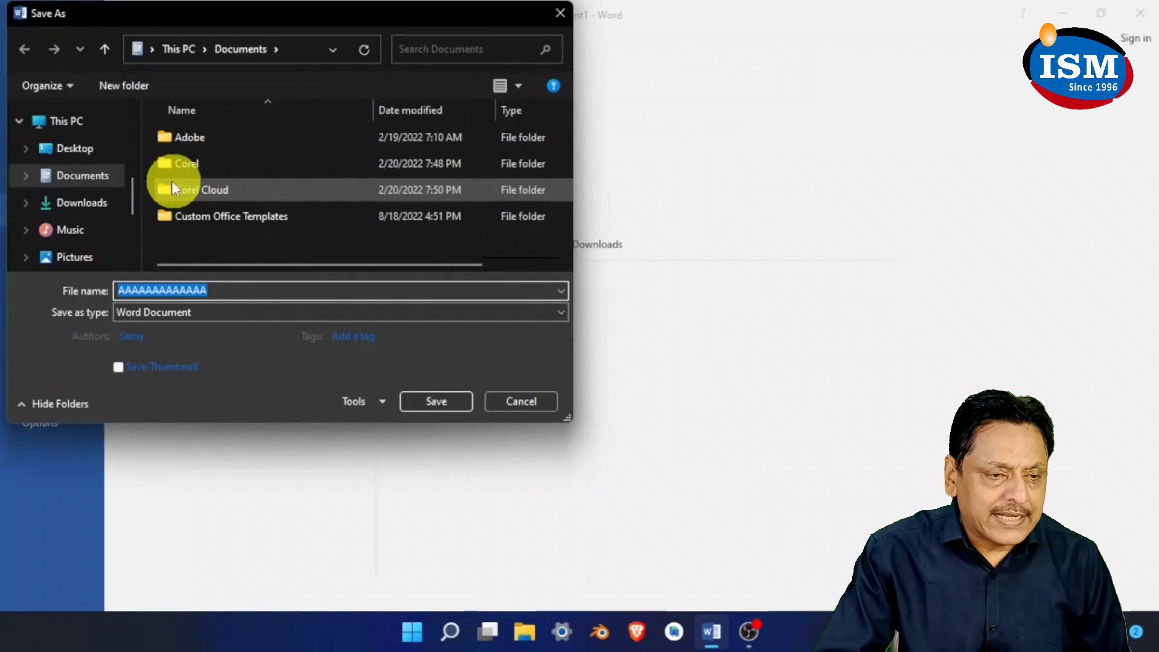
pyautogui.click(82, 151)
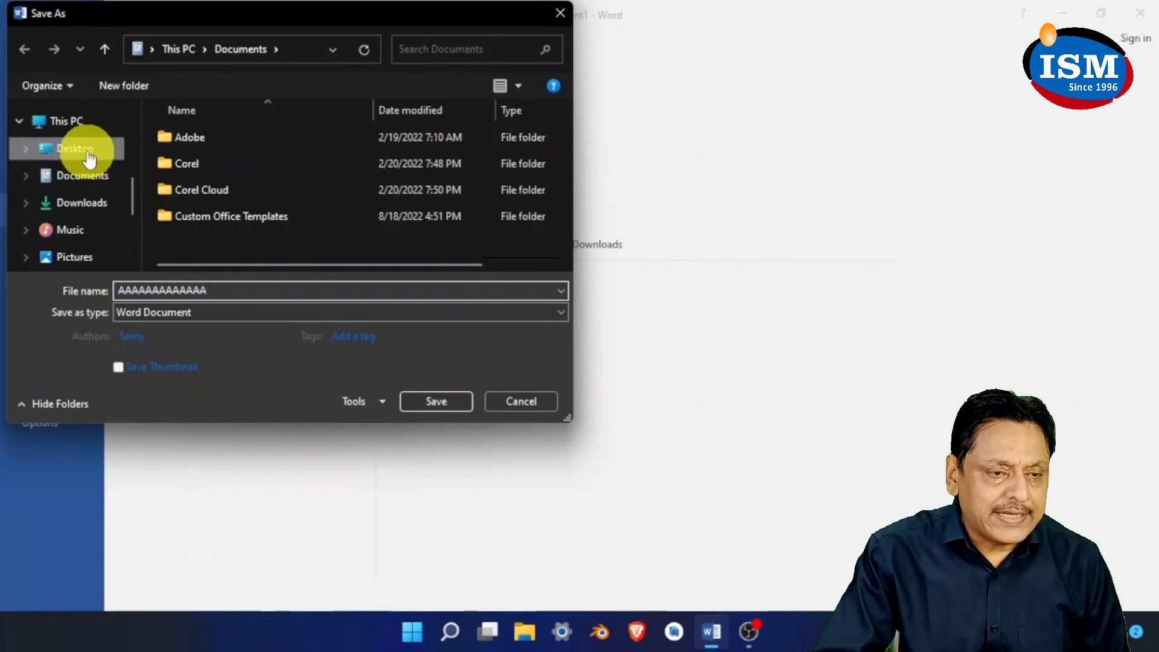
pyautogui.doubleClick(254, 290)
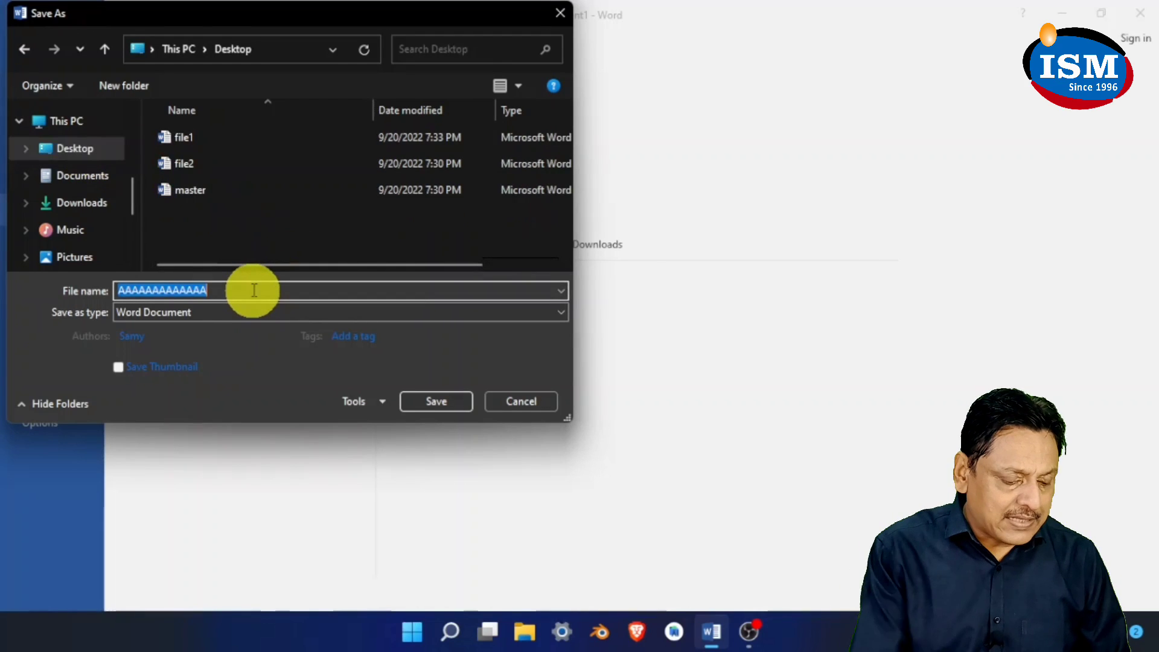
pyautogui.write('ISM1')
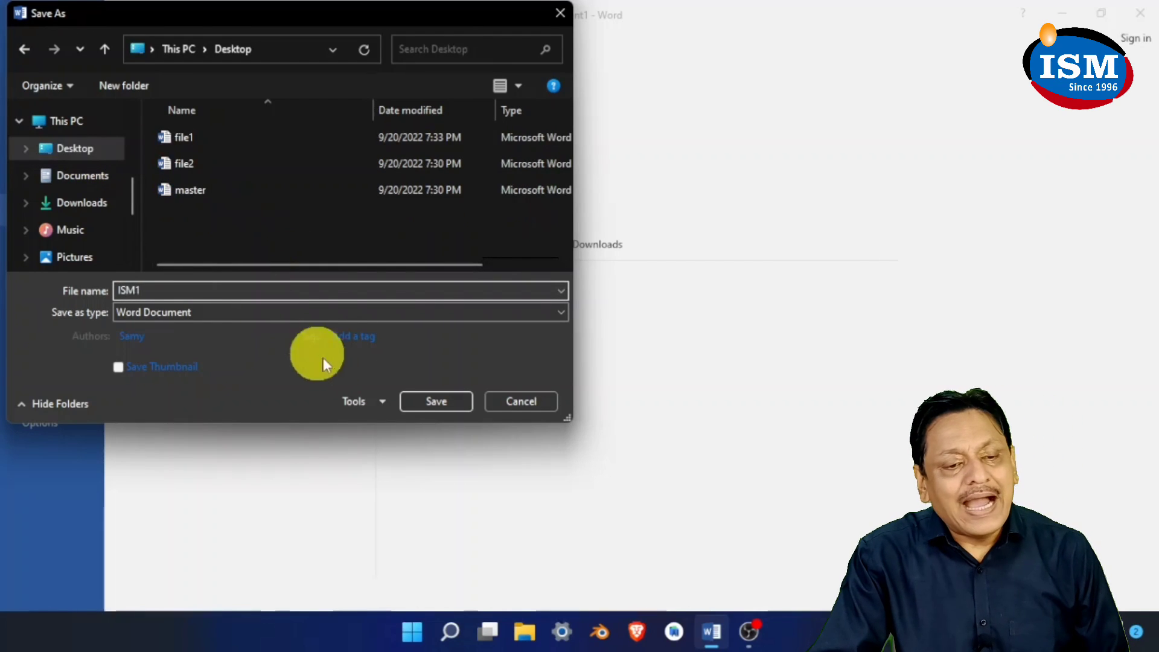
pyautogui.click(432, 399)
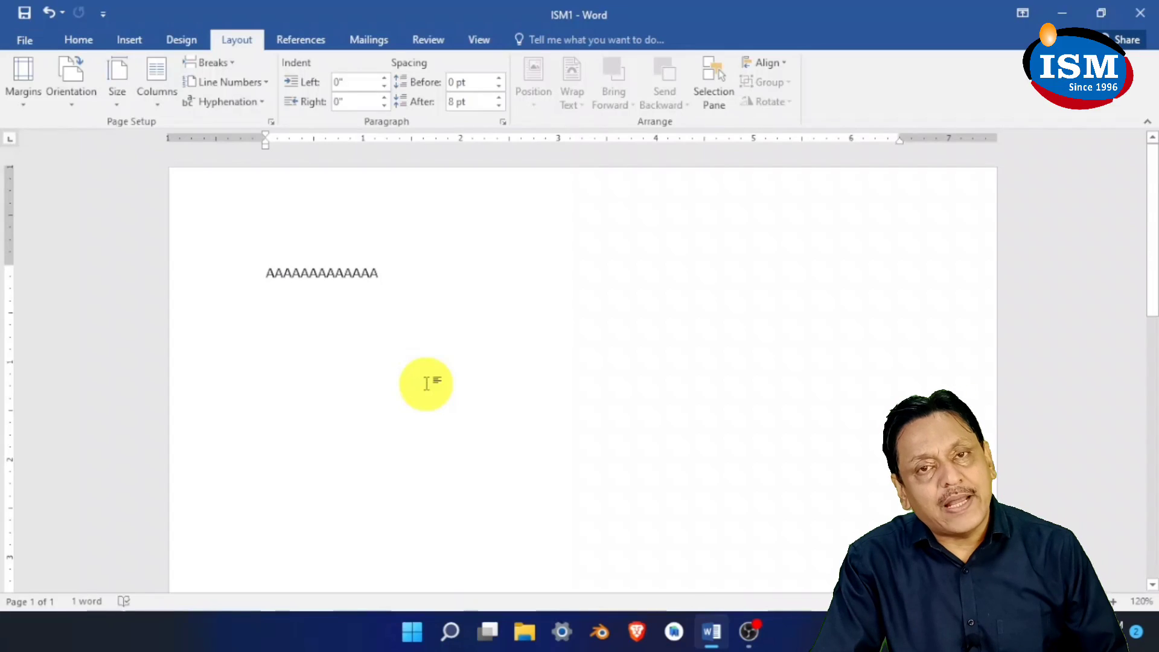
# Close ISM1 and create a new blank document
pyautogui.click(24, 40)
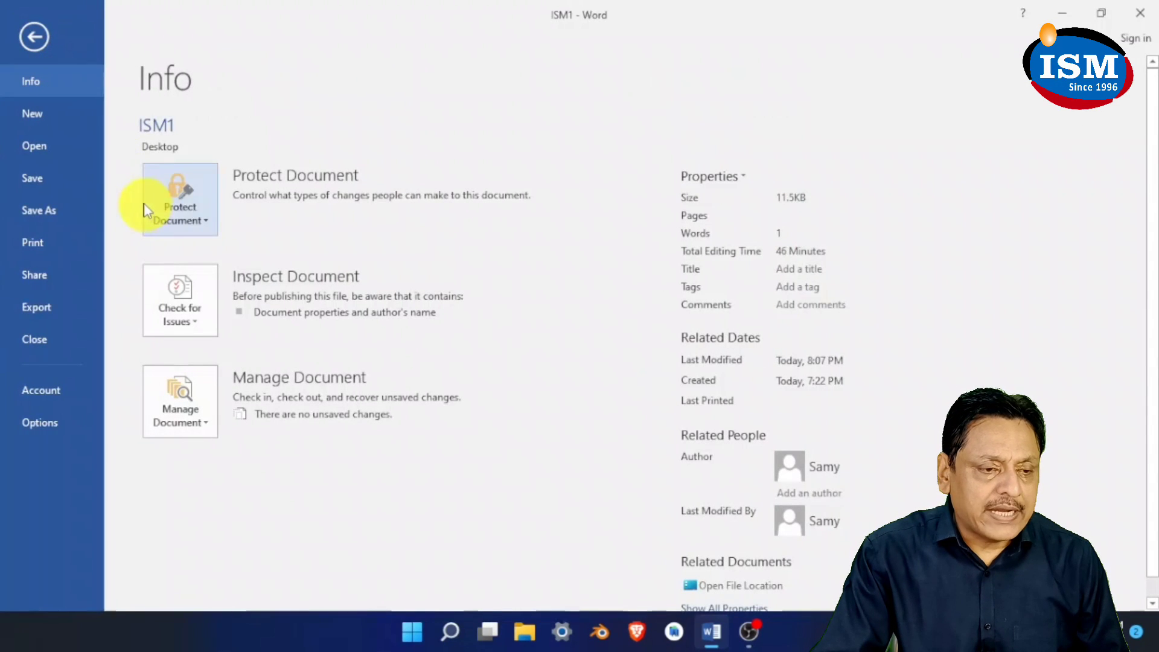
pyautogui.click(53, 340)
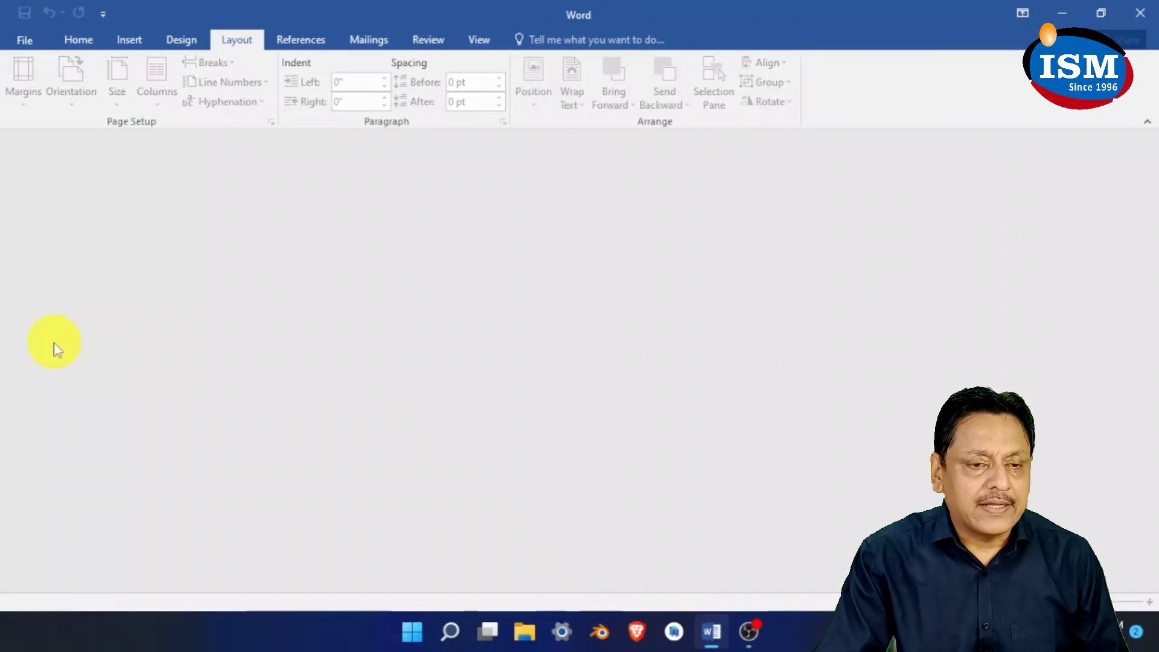
pyautogui.click(25, 40)
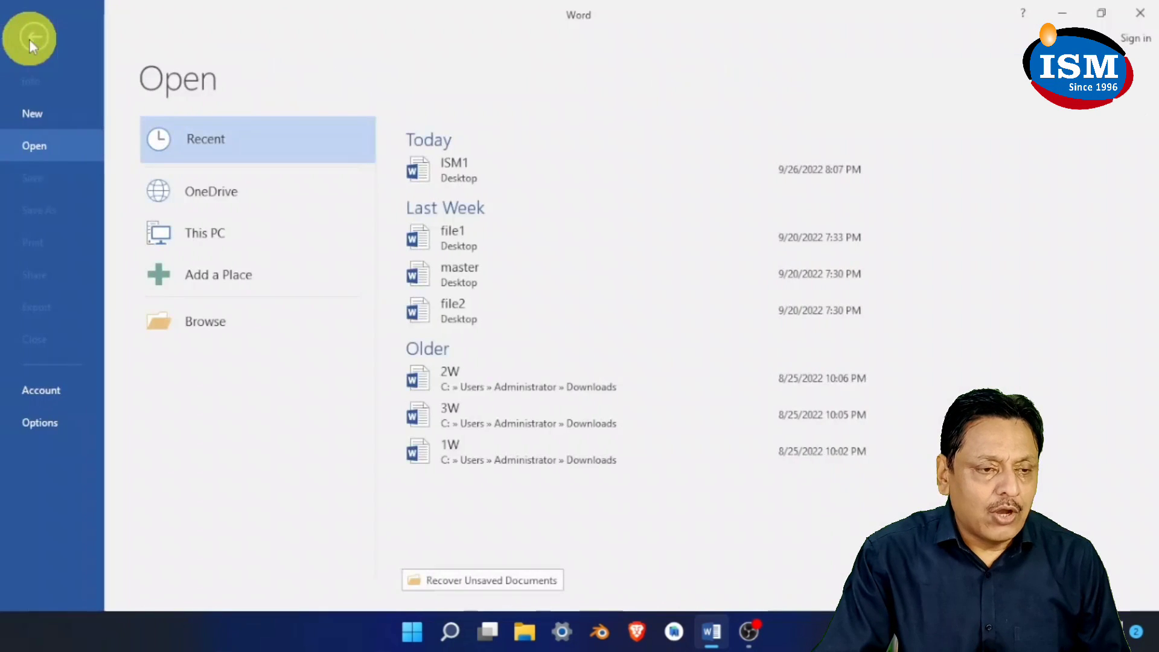
pyautogui.click(41, 112)
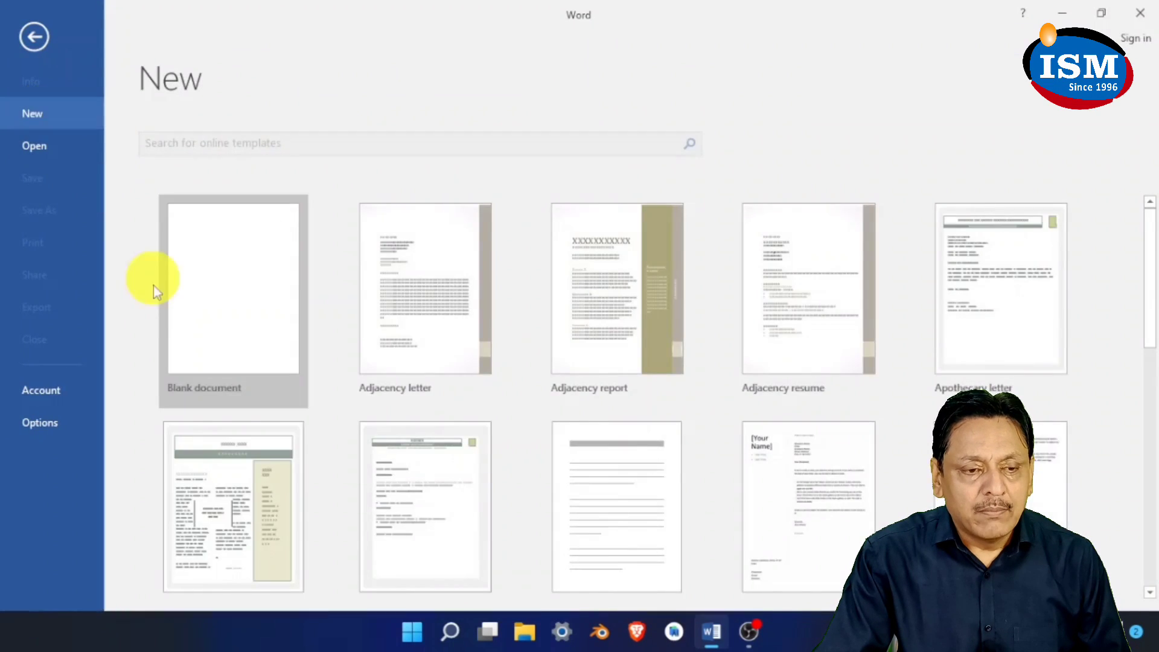
pyautogui.click(244, 284)
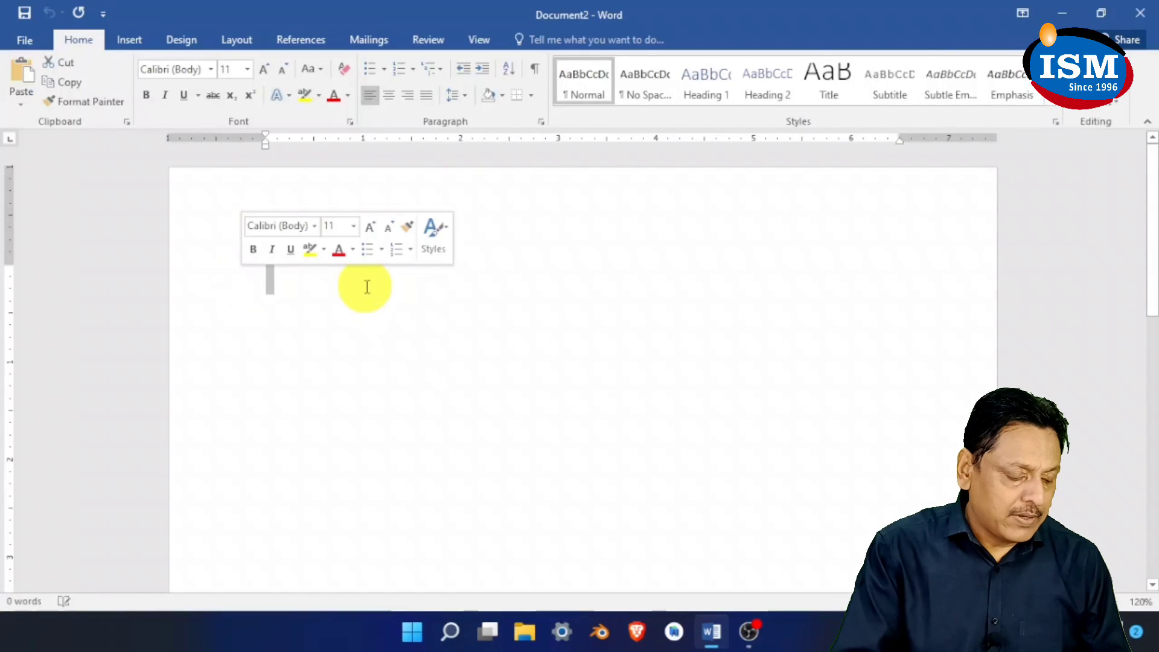
# Enter the text "CCCCCCCCCCCCC" and save the document on the Desktop as ISM2
pyautogui.write('ccccccccccccc')
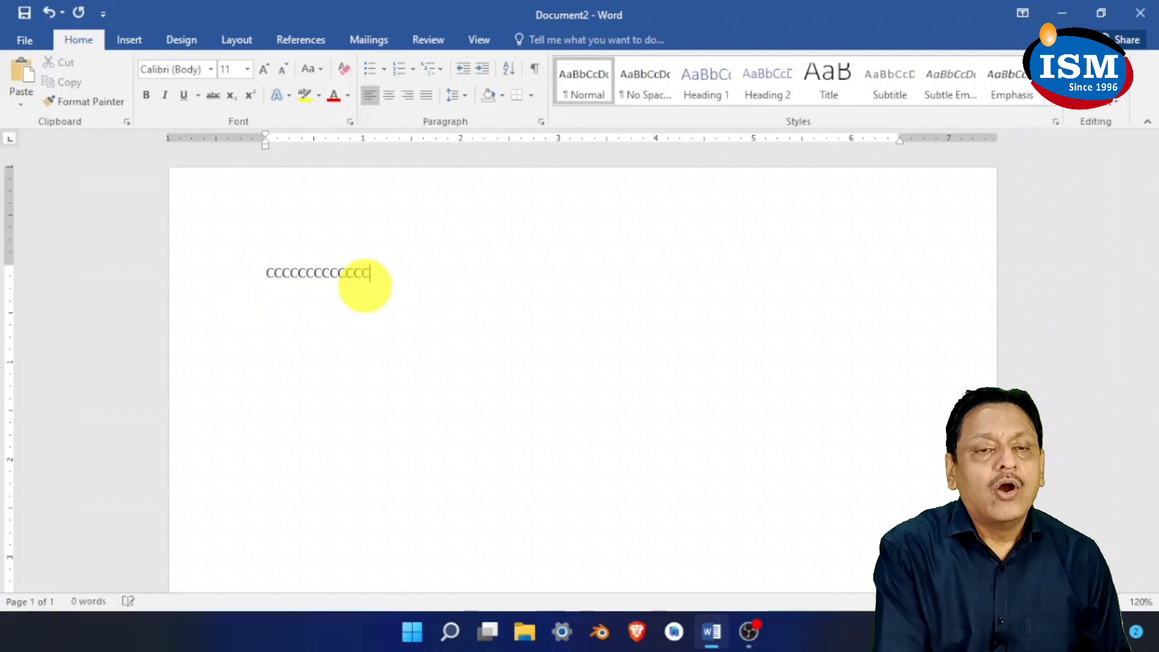
pyautogui.click(23, 40)
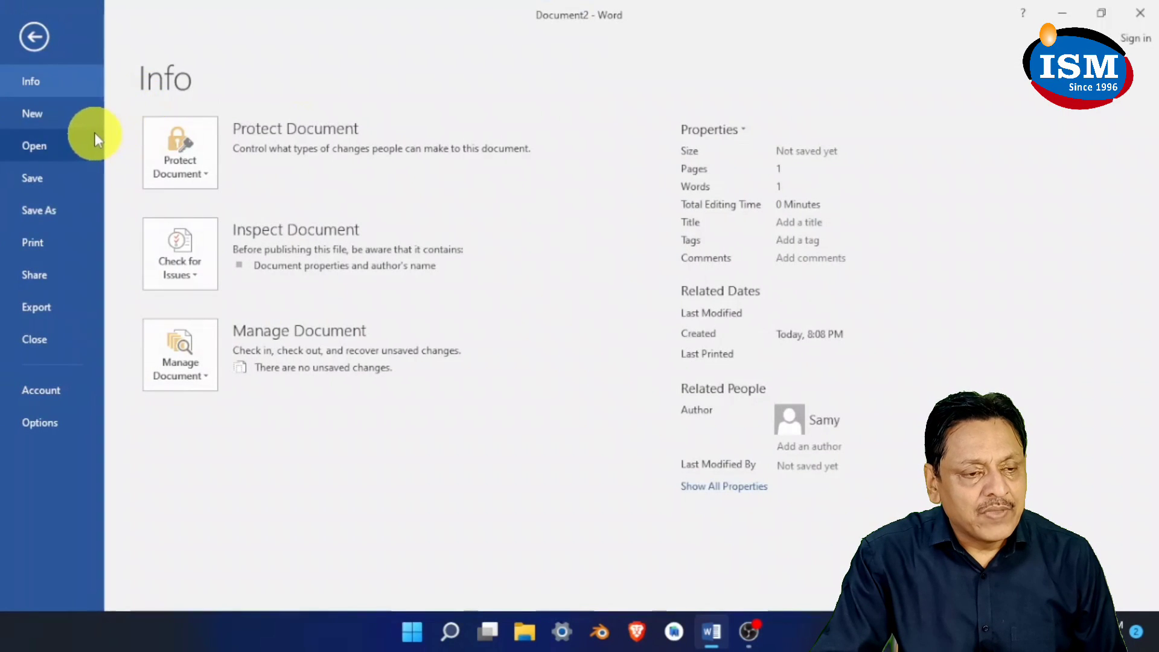
pyautogui.click(67, 181)
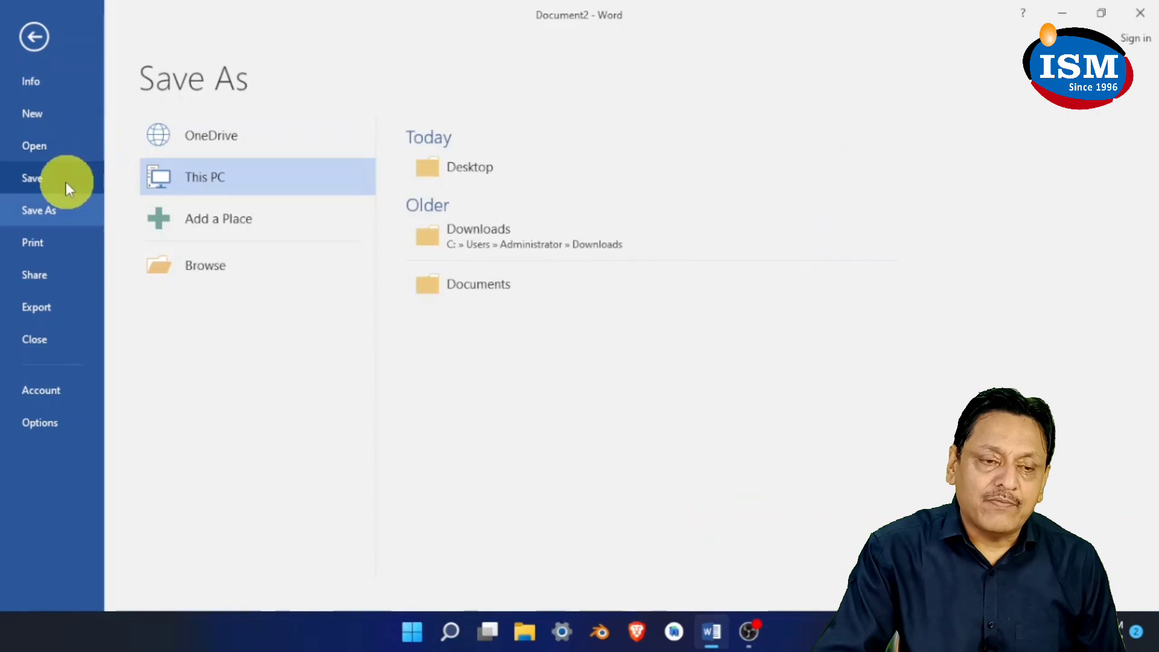
pyautogui.click(476, 179)
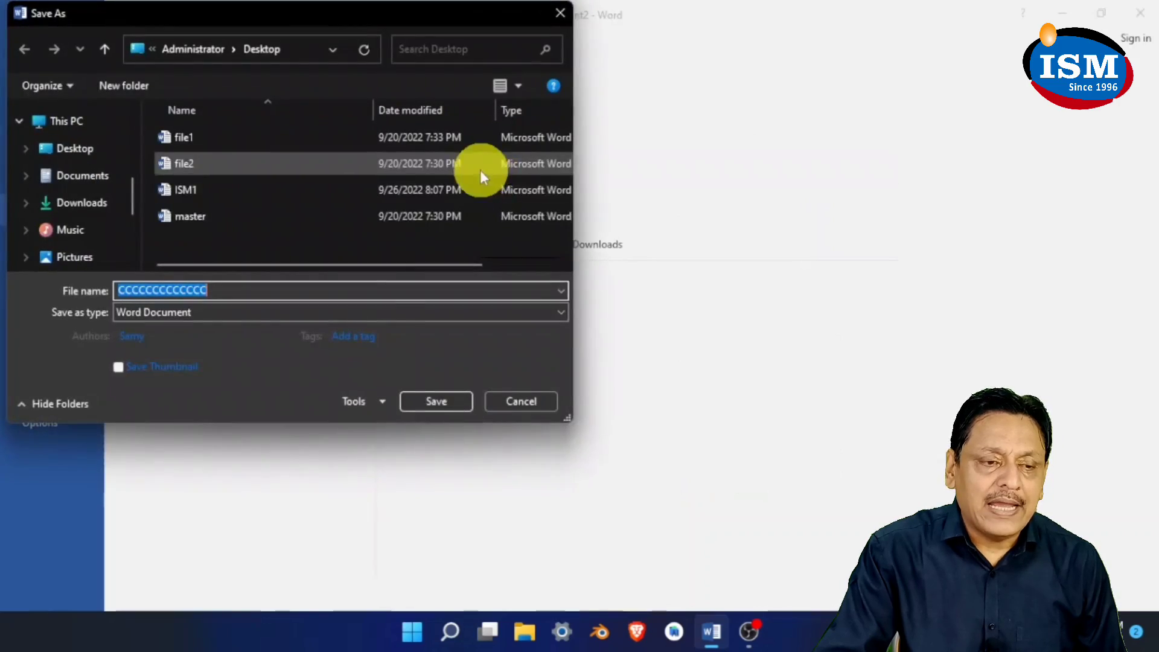
pyautogui.write('ISM')
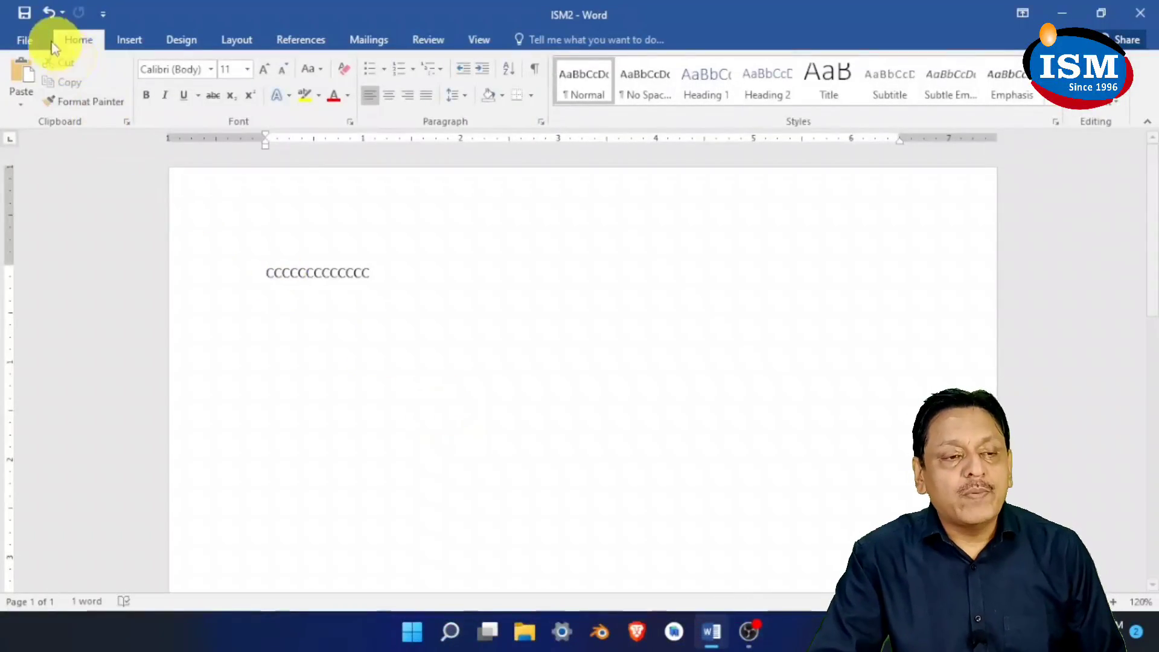
# Close ISM2 and create a new blank document
pyautogui.click(27, 42)
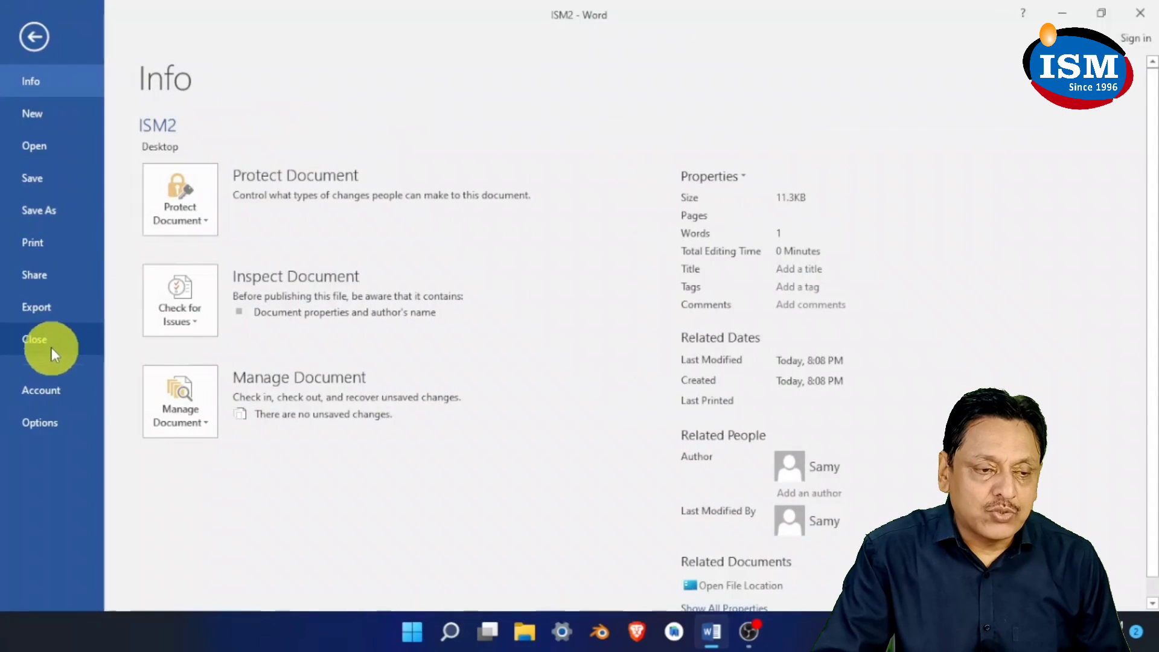
pyautogui.click(33, 340)
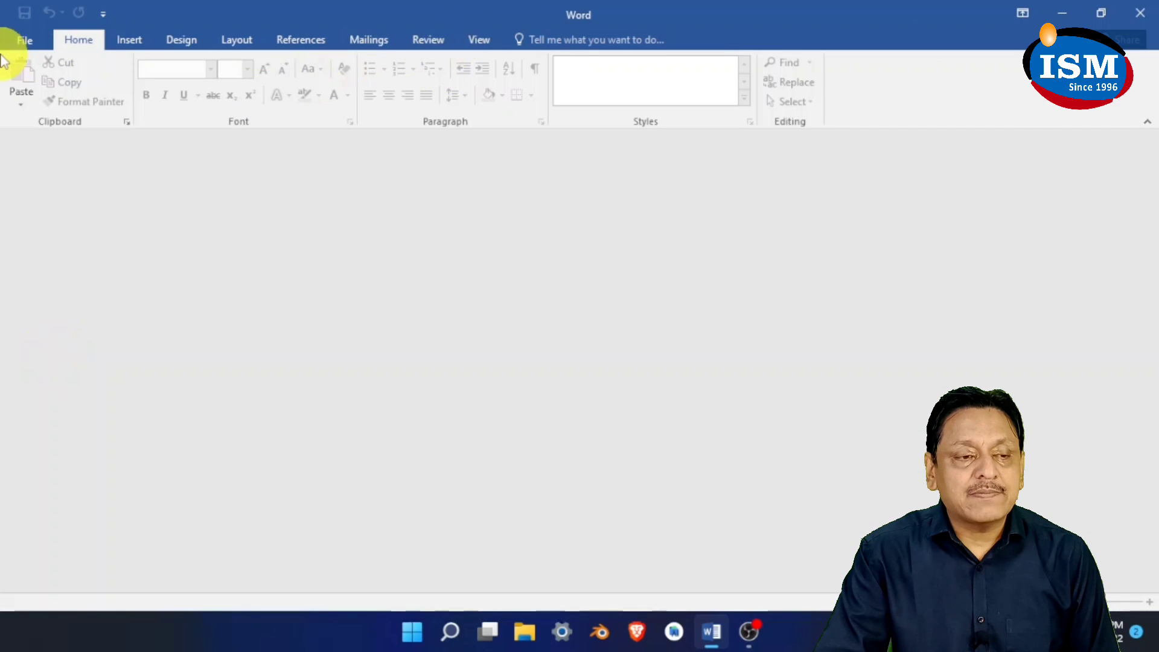
pyautogui.click(28, 46)
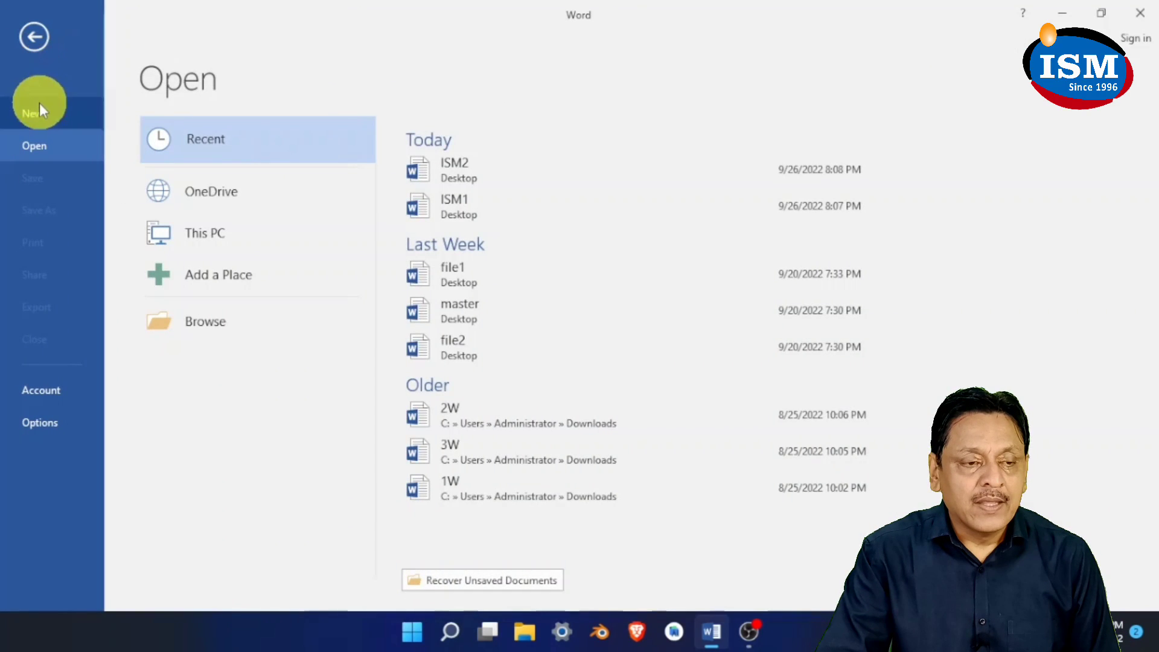
pyautogui.click(40, 112)
pyautogui.click(259, 257)
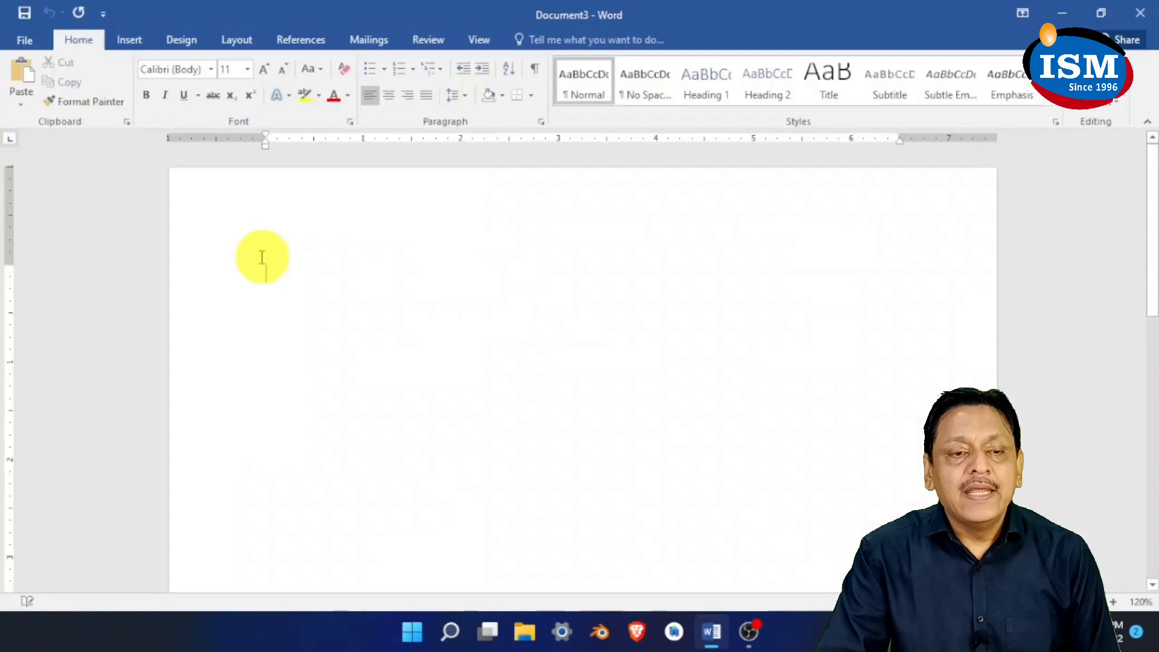
# Switch the blank document to Outline view and show the master document commands
pyautogui.click(480, 41)
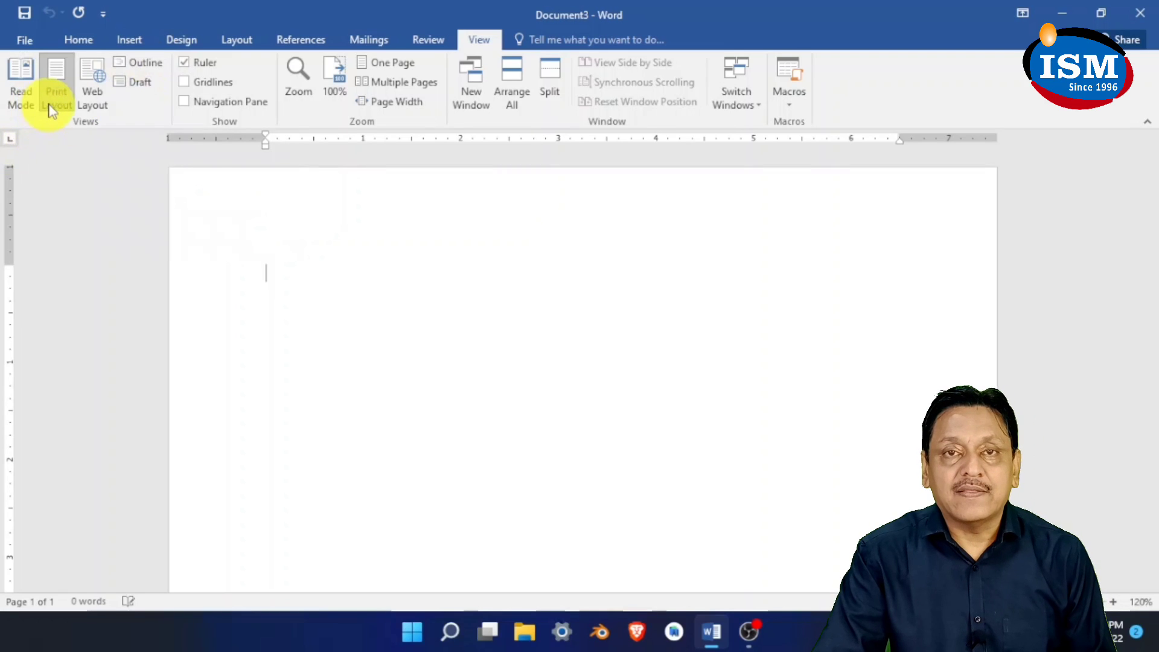
pyautogui.click(148, 65)
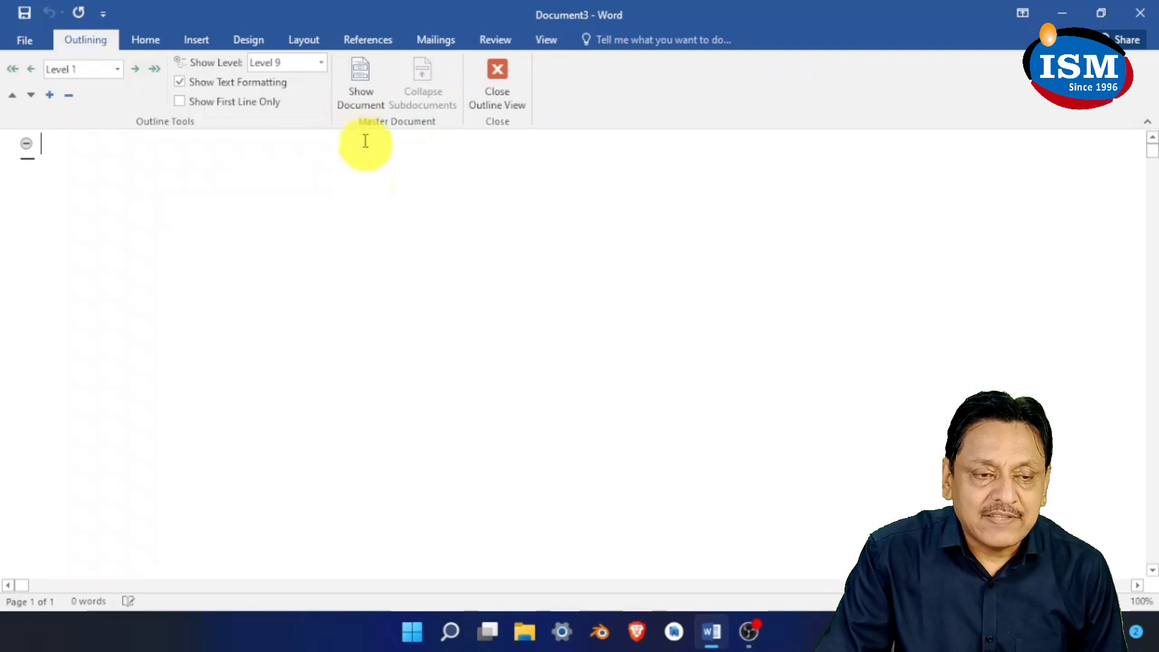
pyautogui.click(357, 96)
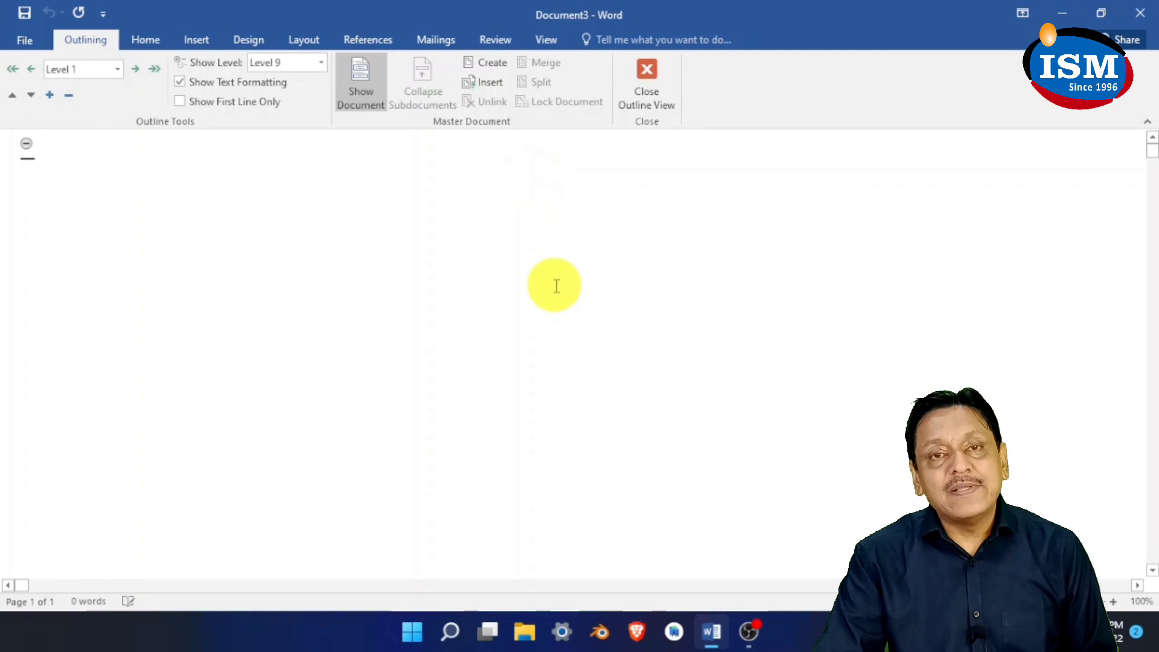
# Insert the Desktop files ISM1 and ISM2 as subdocuments, one below the other
pyautogui.click(494, 82)
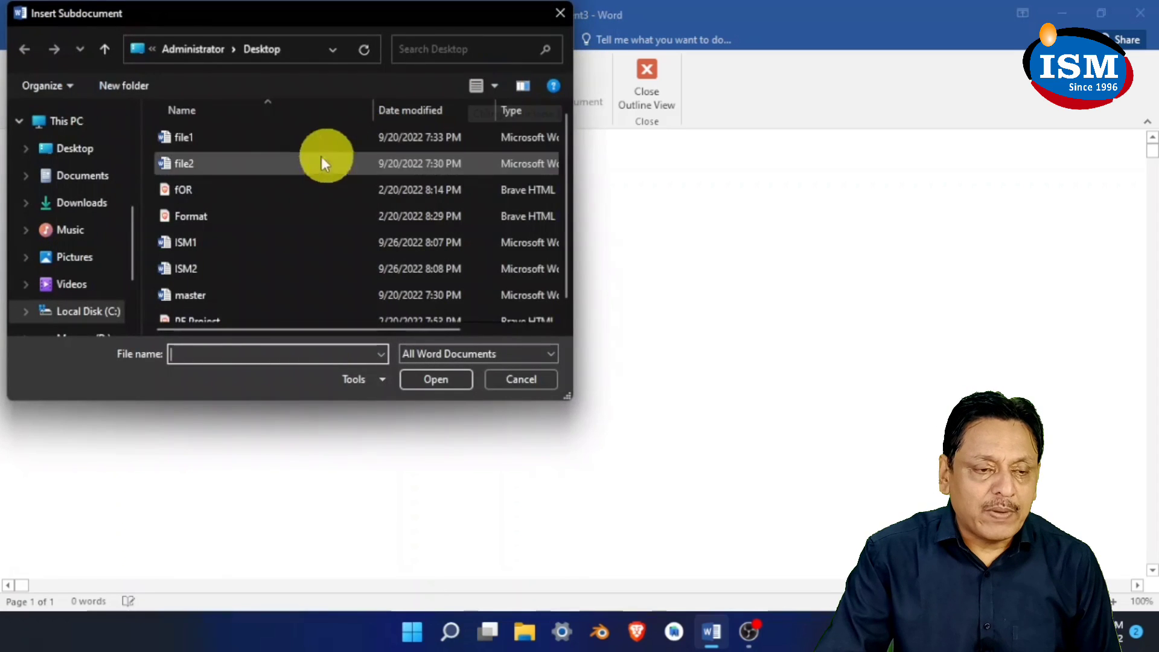
pyautogui.click(230, 243)
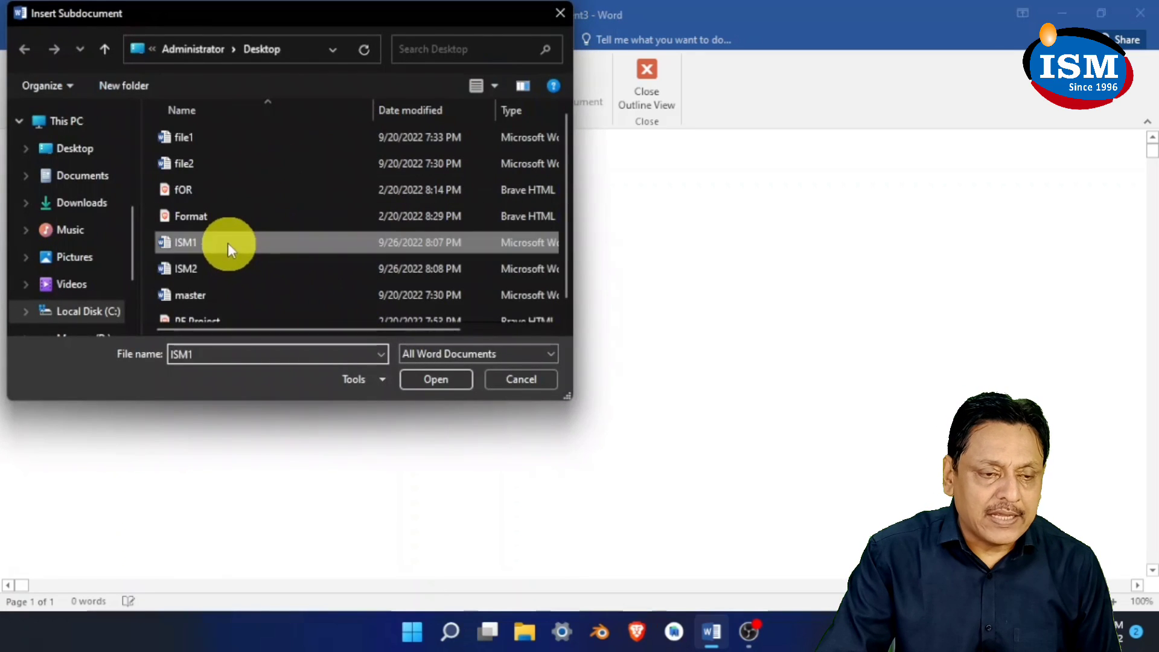
pyautogui.click(439, 379)
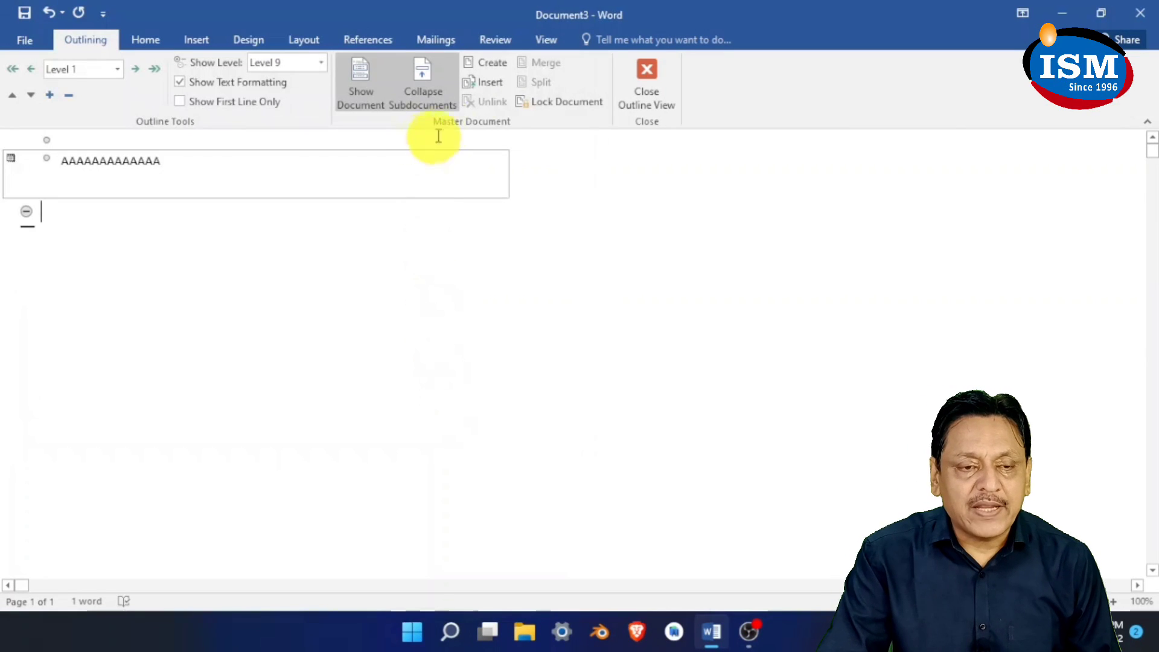
pyautogui.click(488, 84)
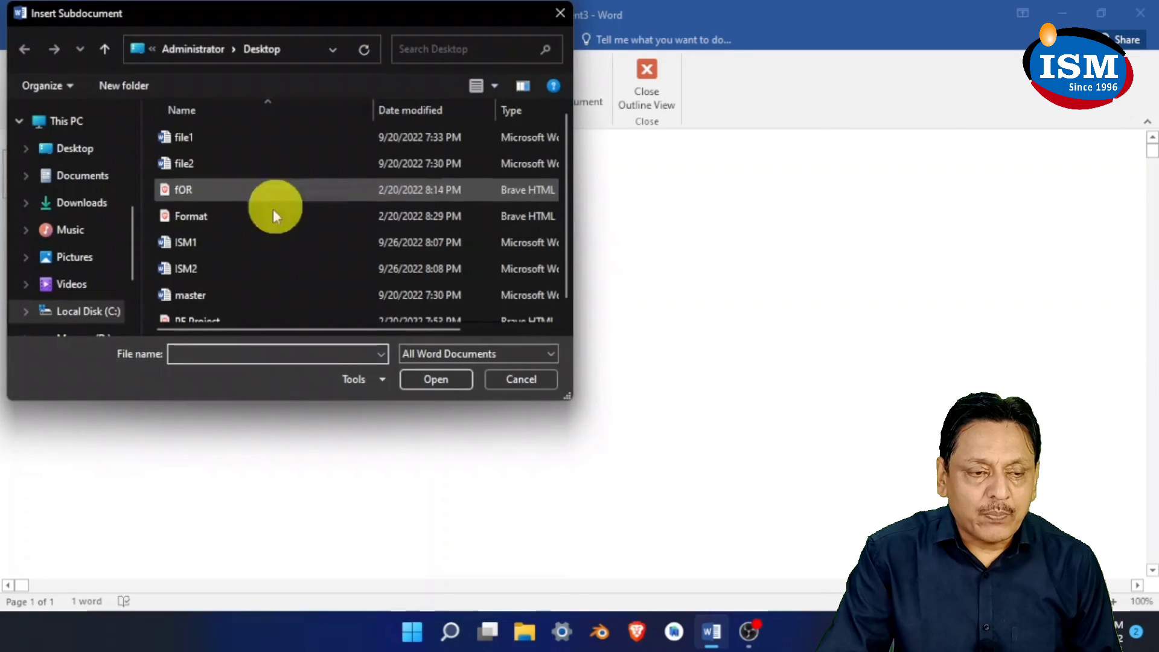
pyautogui.click(192, 268)
pyautogui.click(435, 380)
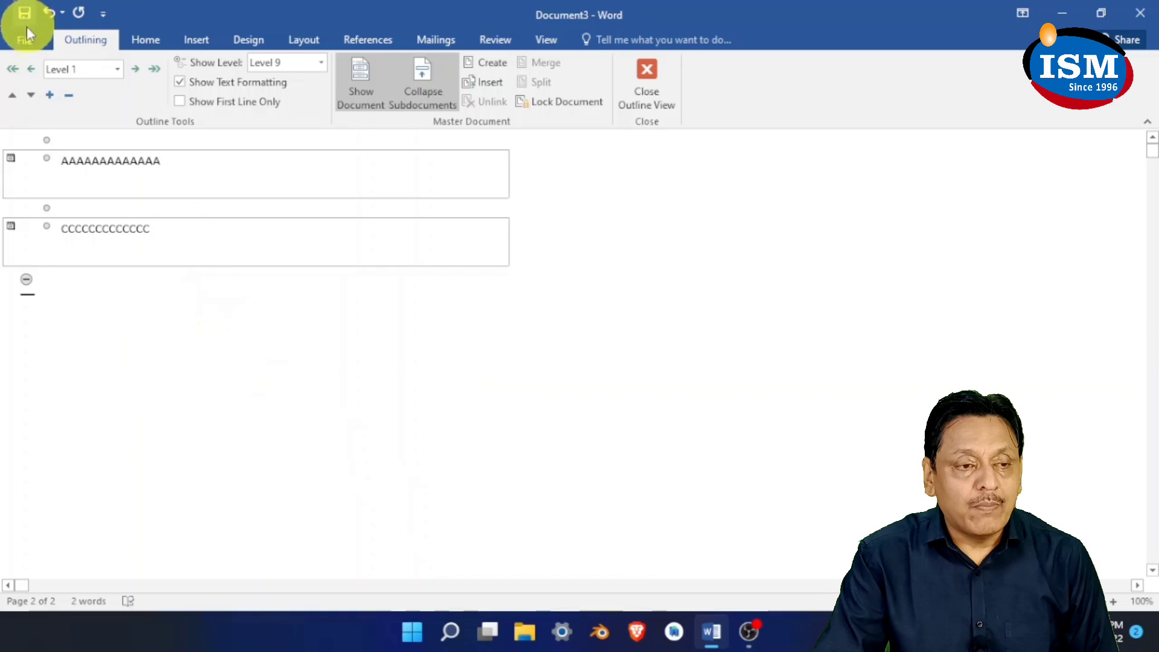
# Save the master document on the Desktop as ISM MASTER
pyautogui.click(24, 42)
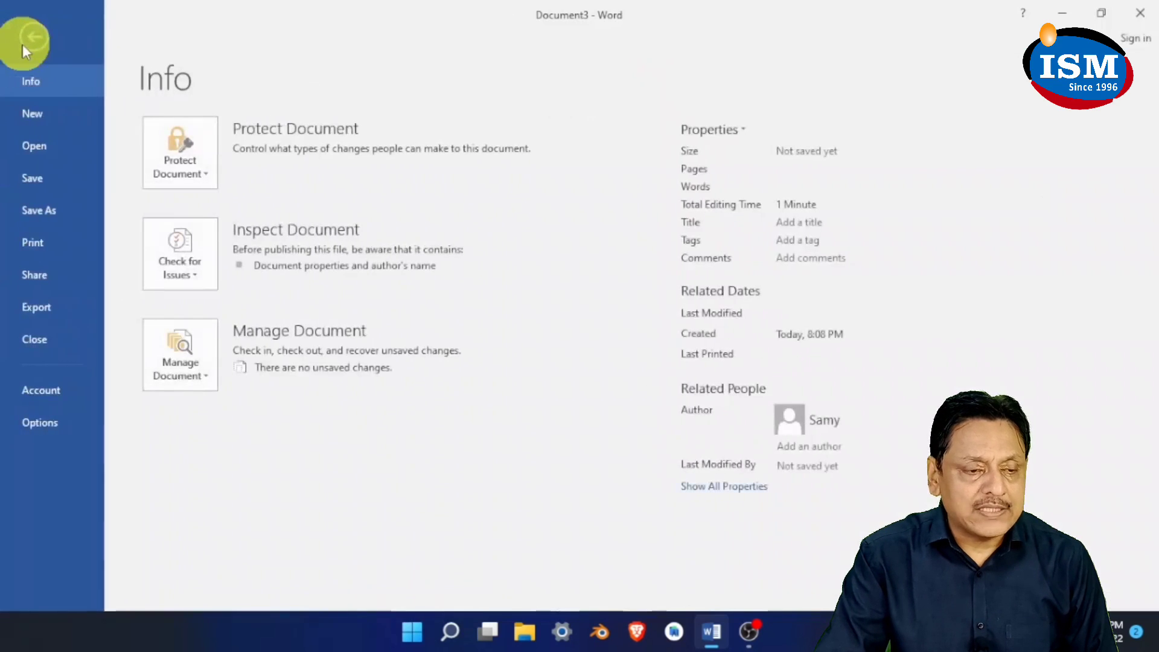
pyautogui.click(66, 182)
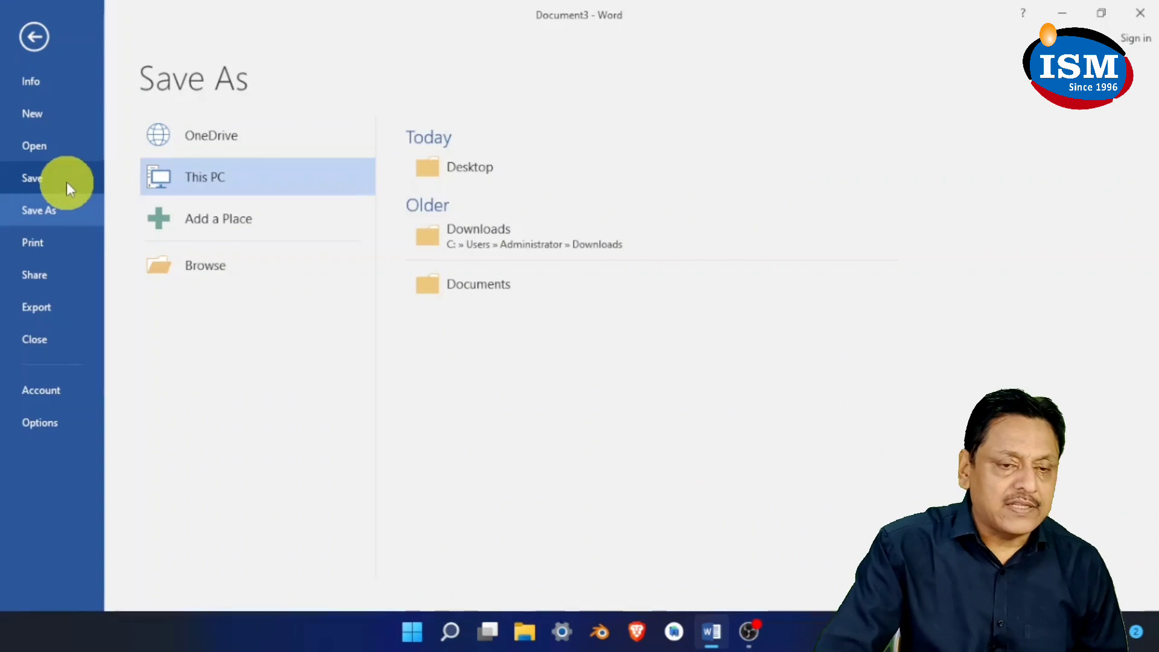
pyautogui.click(465, 172)
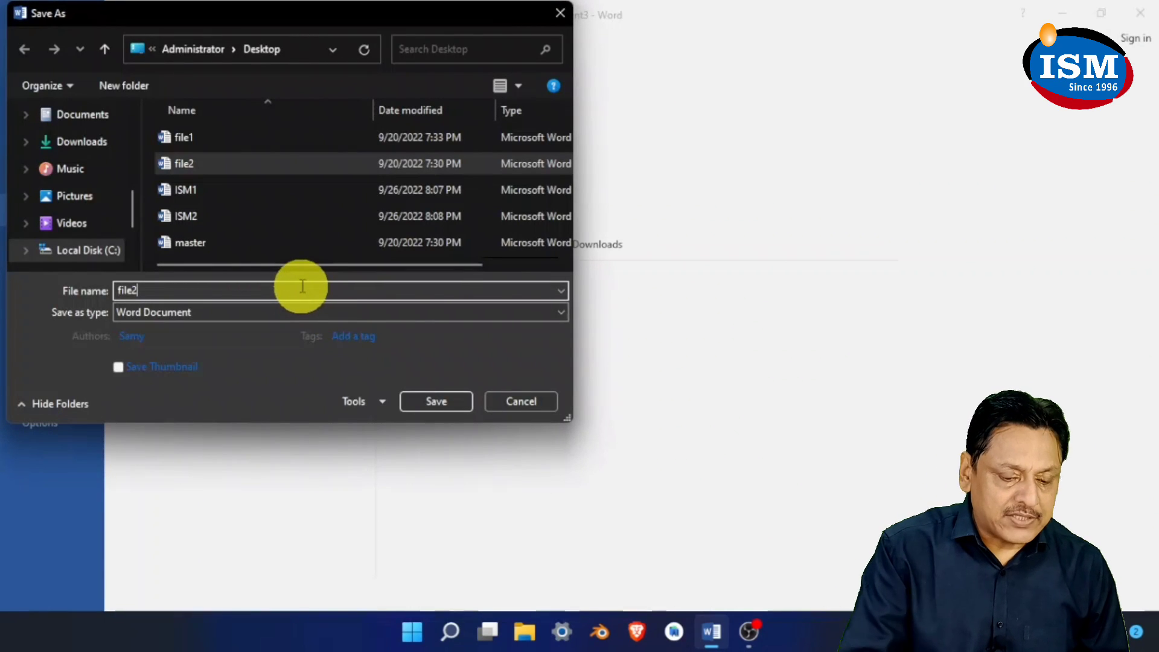
pyautogui.press('BackSpace')
pyautogui.press('BackSpace')
pyautogui.press('BackSpace')
pyautogui.press('BackSpace')
pyautogui.press('BackSpace')
pyautogui.write('IS')
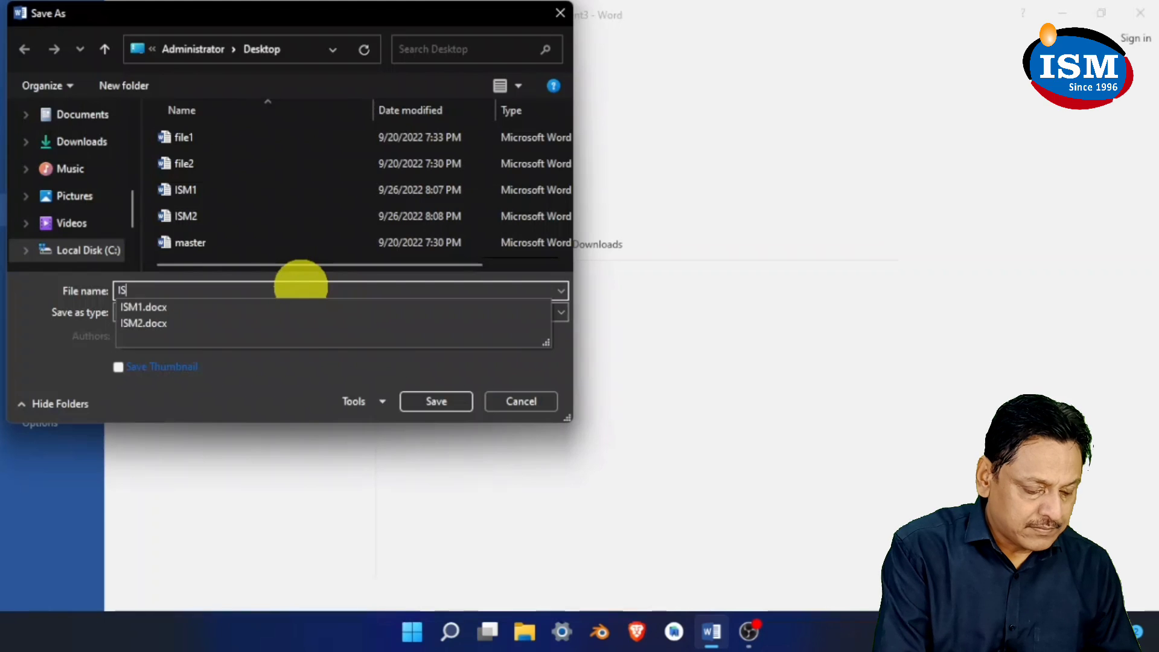
pyautogui.write('M MASTER')
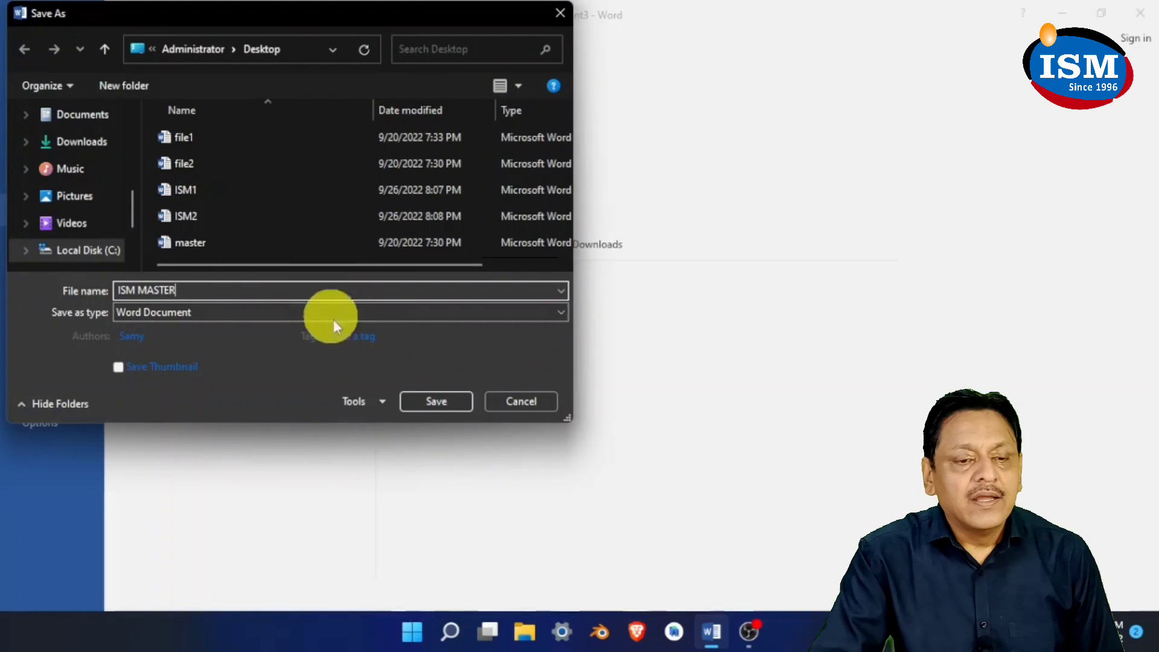
pyautogui.click(443, 406)
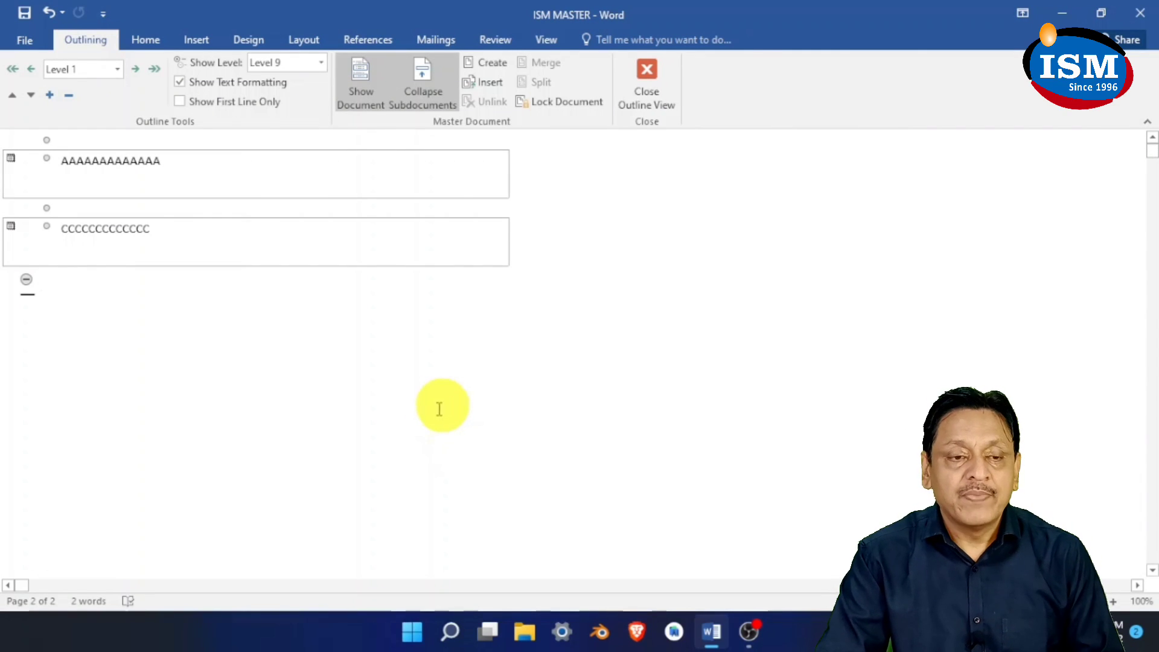
# Collapse the subdocuments to view their file links, and expand them again to their contents
pyautogui.click(418, 96)
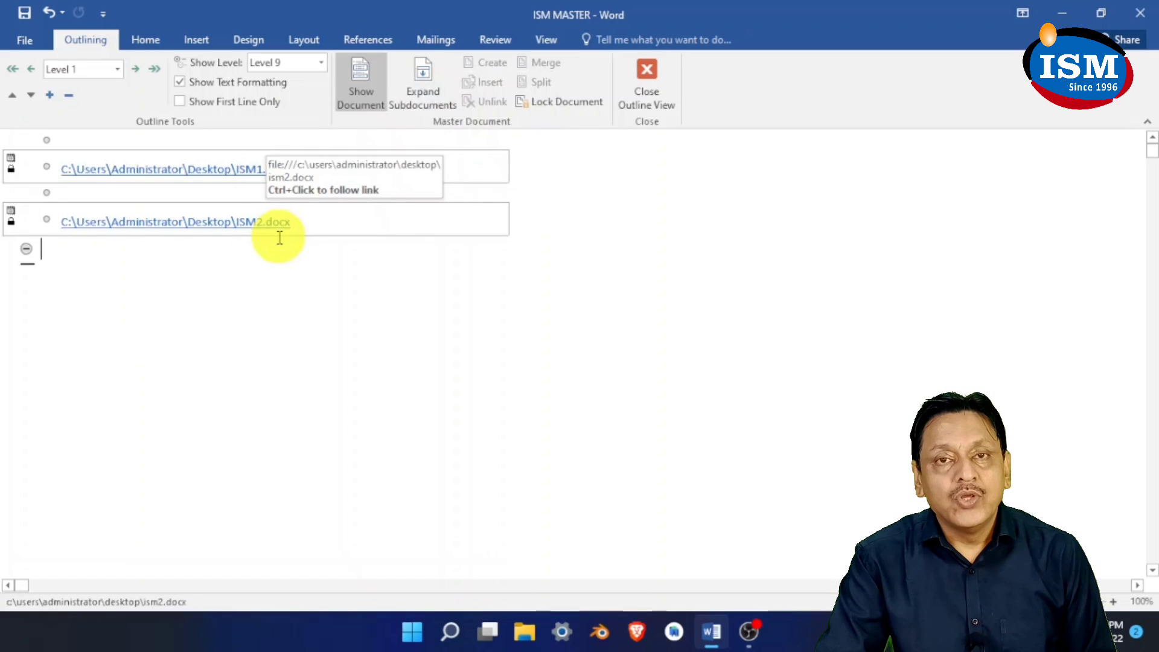
pyautogui.click(424, 101)
pyautogui.click(173, 304)
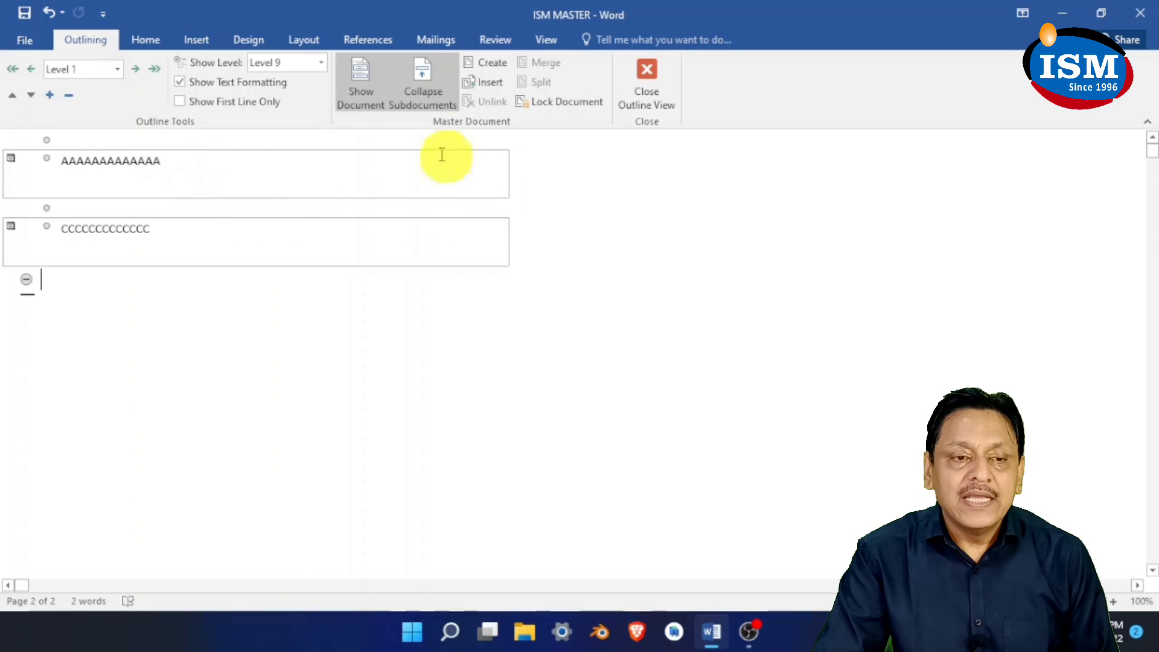
# Collapse the subdocuments, open ISM1 from its link and add the lines DF, EDF, D, FE, FD, FE and RF below the existing text
pyautogui.click(430, 90)
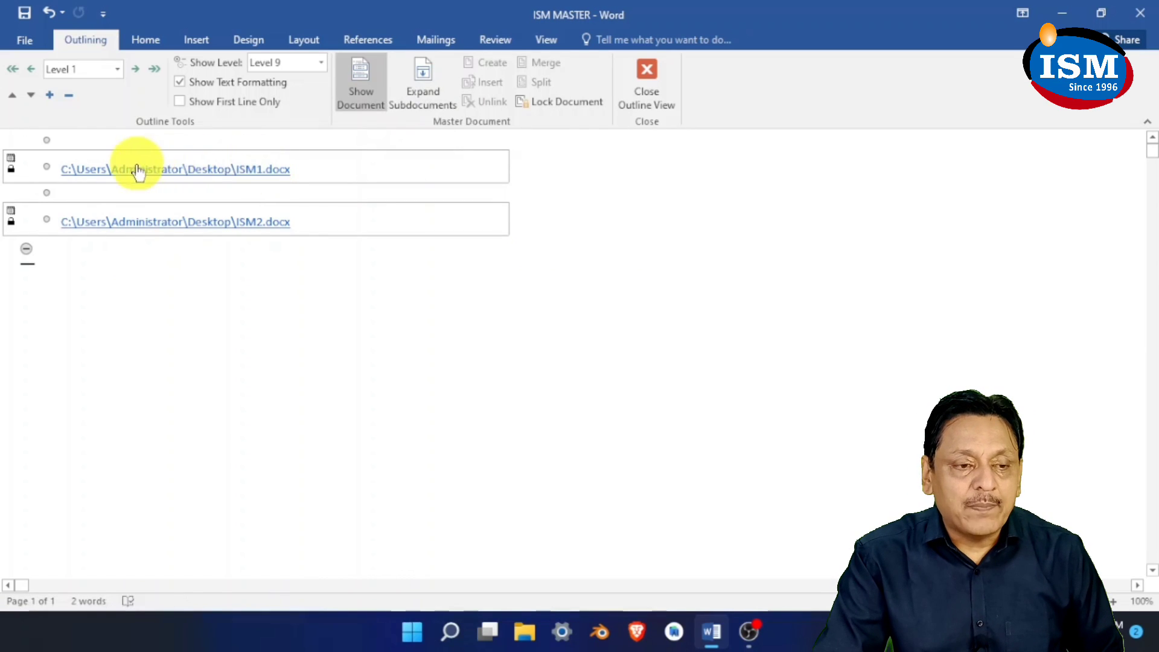
pyautogui.keyDown('ctrl'); pyautogui.click(259, 170); pyautogui.keyUp('ctrl')
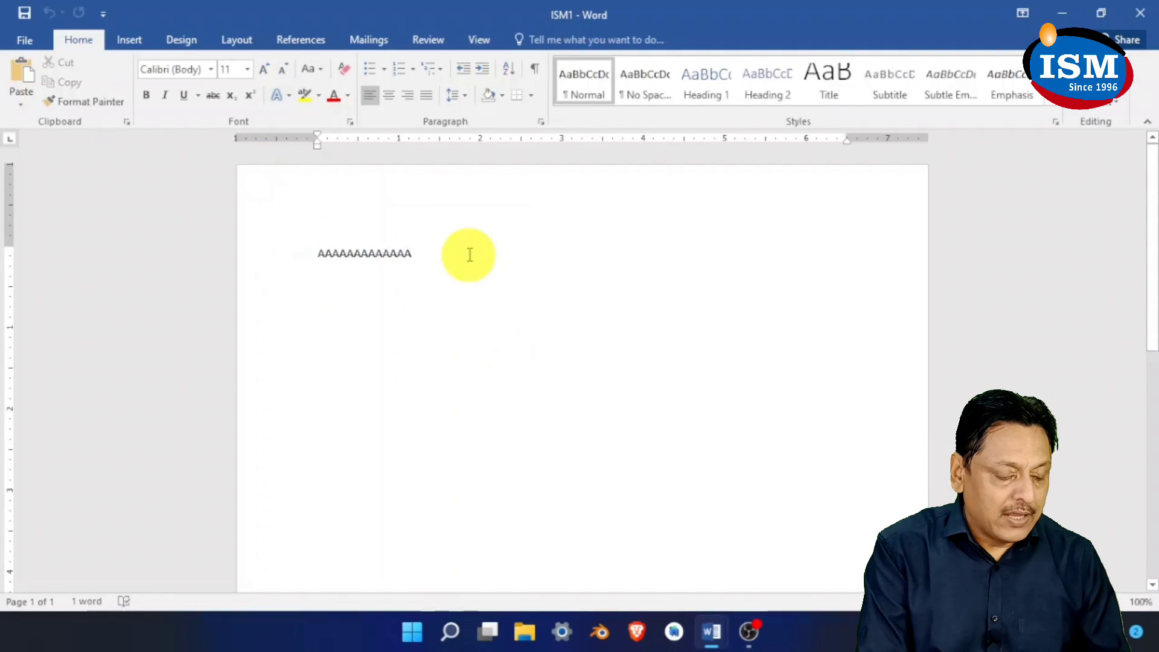
pyautogui.write('DF EDF D FE FD FE RF')
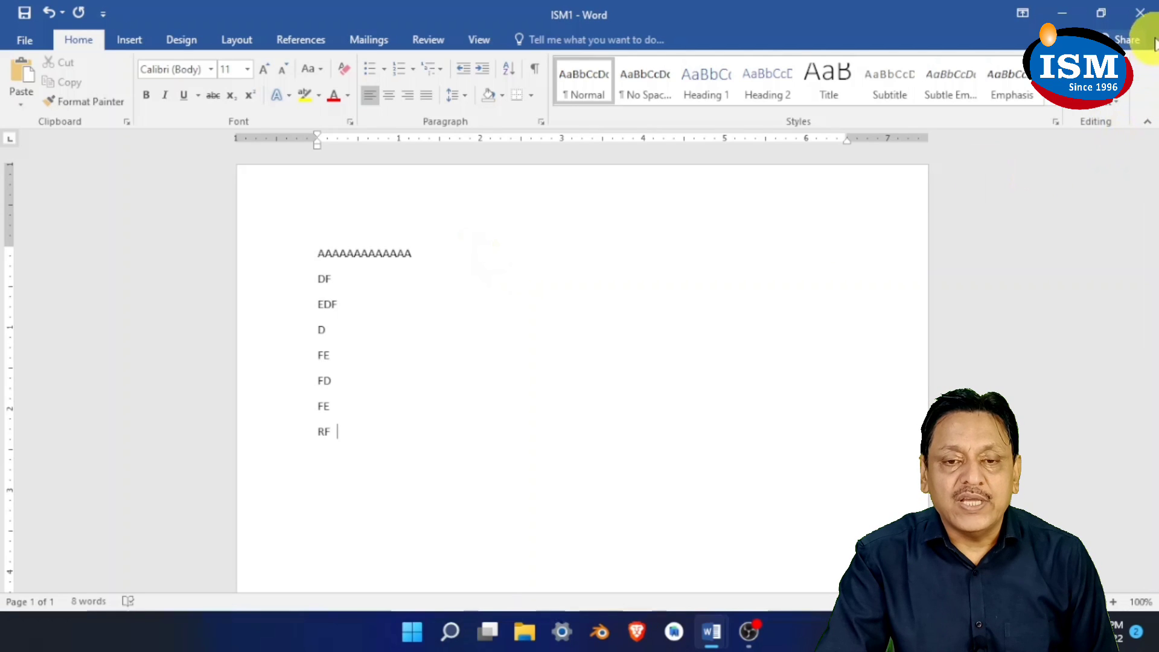
# Close ISM1 and save its changes
pyautogui.click(27, 41)
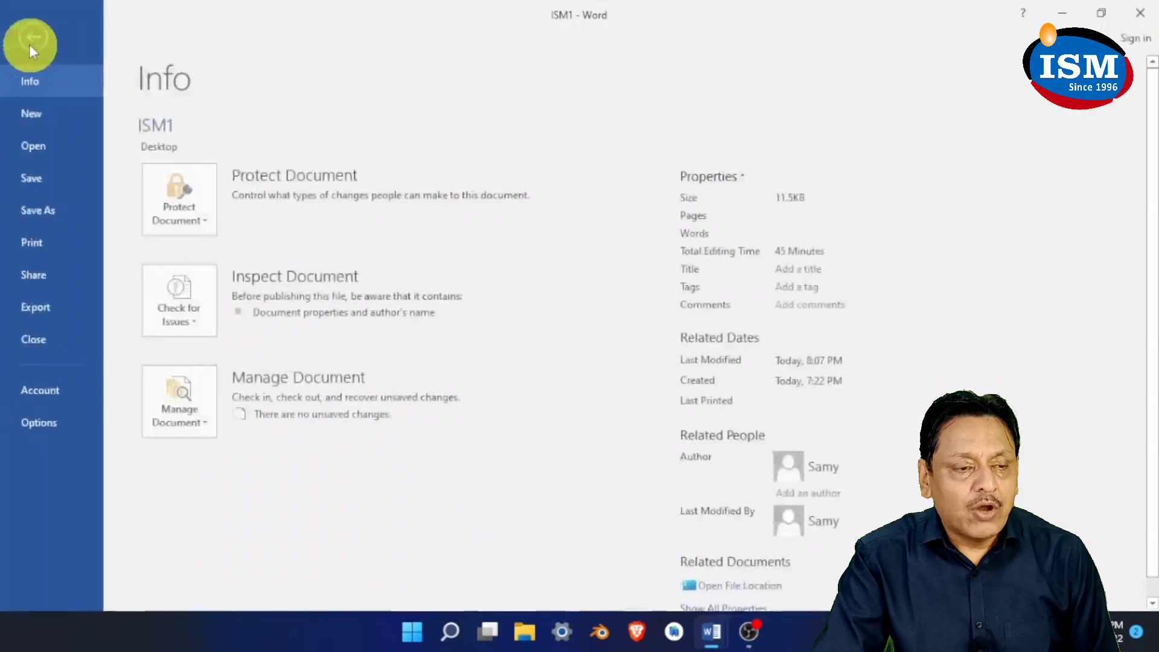
pyautogui.click(52, 338)
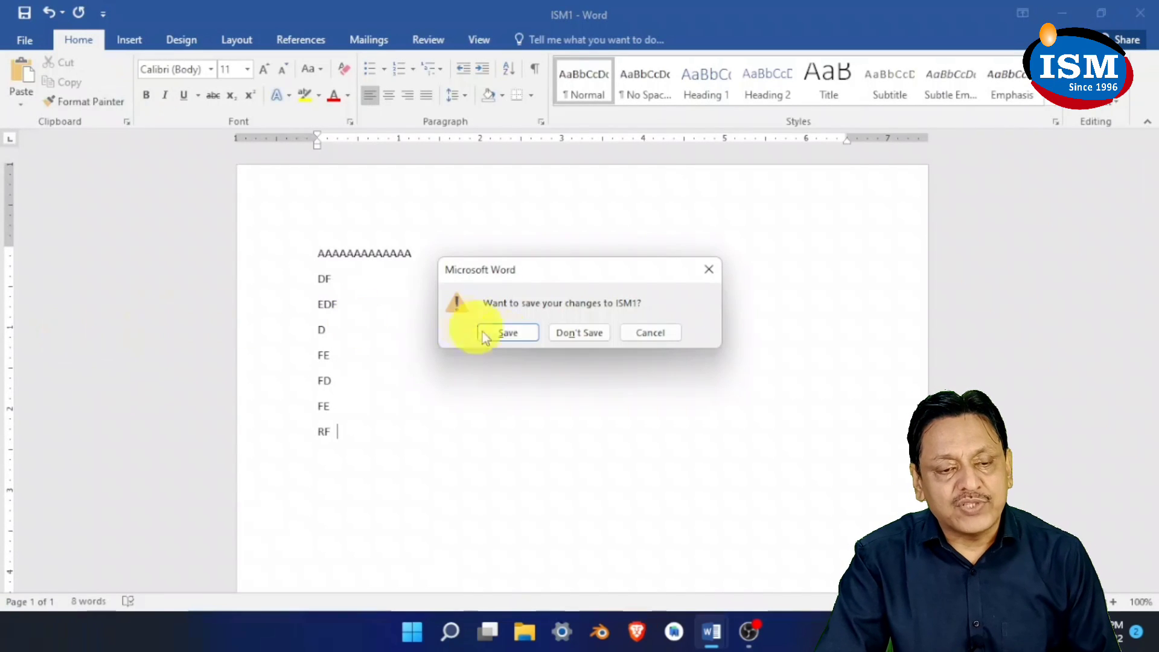
pyautogui.click(505, 333)
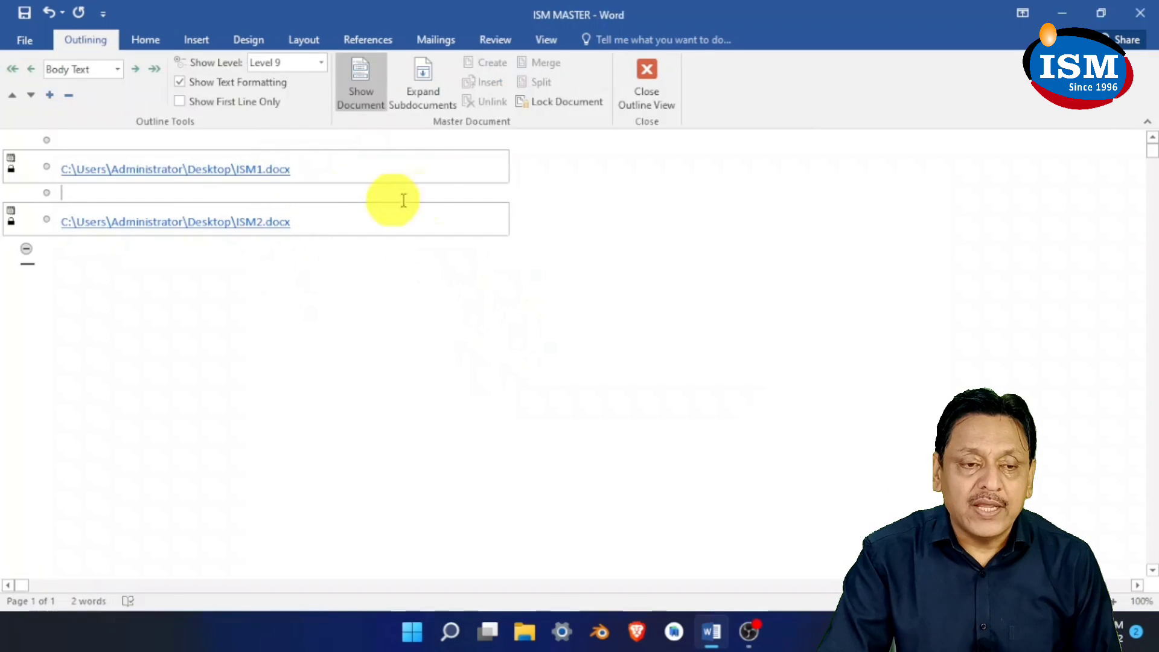
# Expand the subdocuments, open ISM2 from the master and append R to its text line, followed by the lines T, RT, R and RT
pyautogui.click(423, 92)
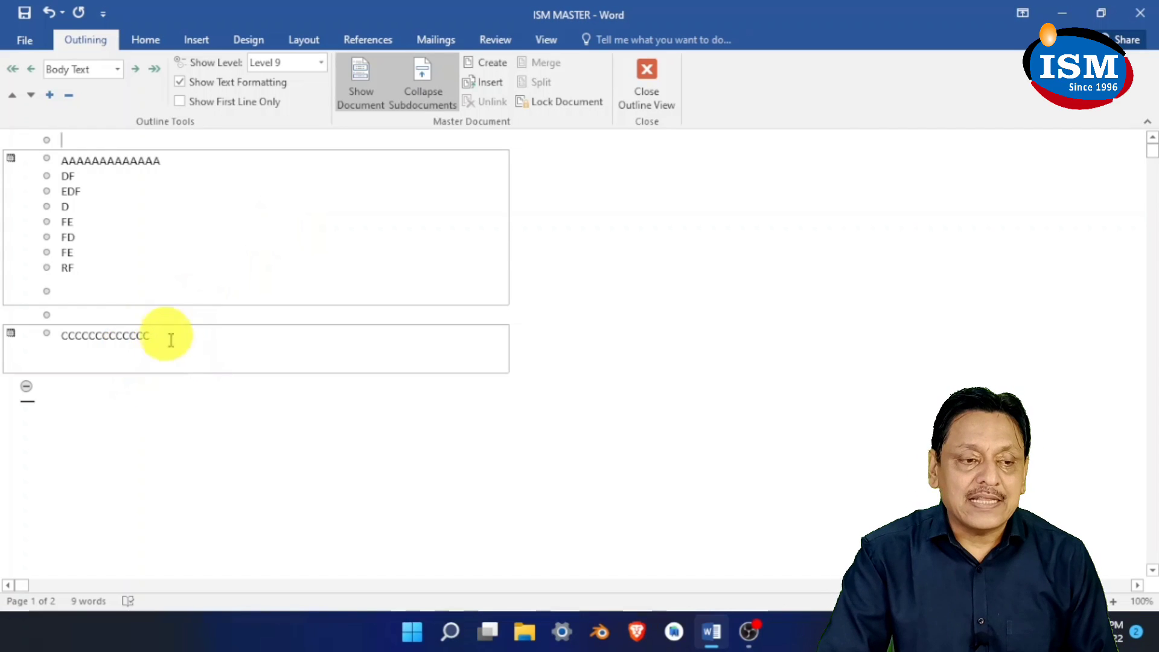
pyautogui.doubleClick(10, 335)
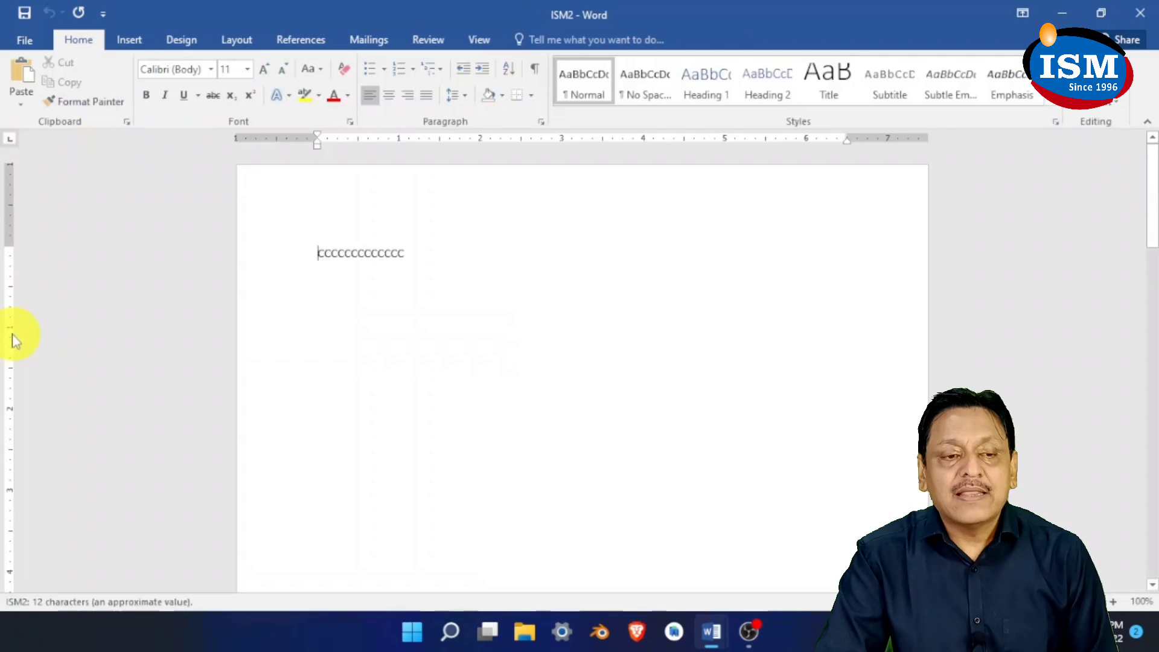
pyautogui.click(466, 249)
pyautogui.write('R')
pyautogui.press('Return')
pyautogui.write('T')
pyautogui.press('Return')
pyautogui.write('RT')
pyautogui.press('Return')
pyautogui.write('RT')
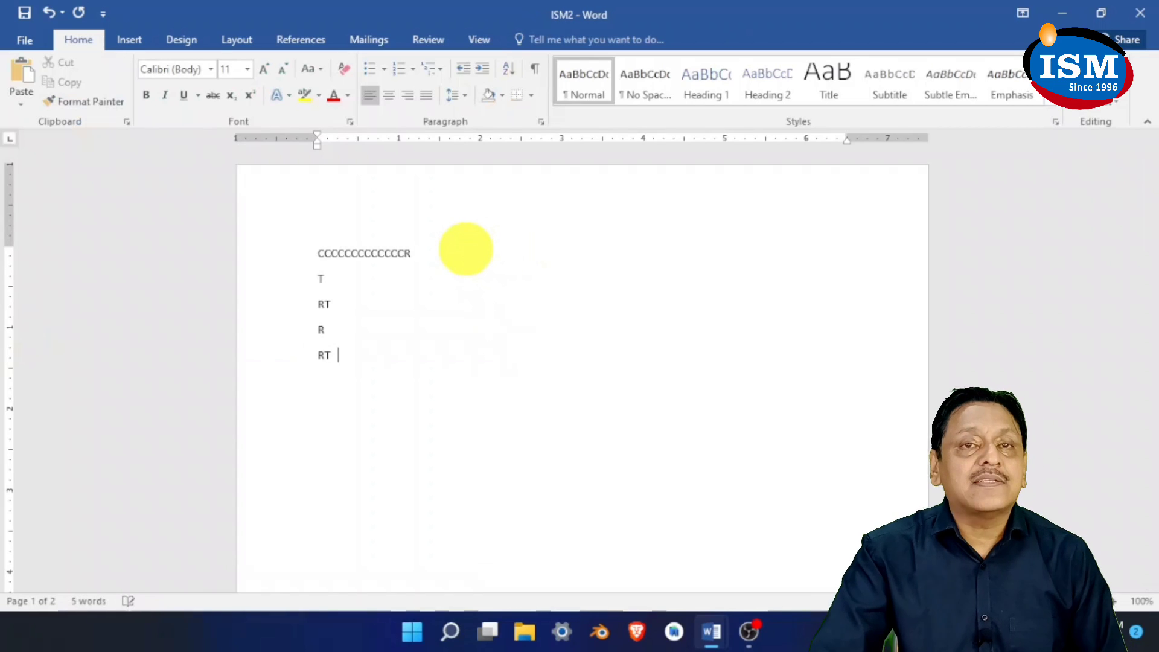
# Save the changes to ISM2 and close it to return to the master document
pyautogui.click(24, 40)
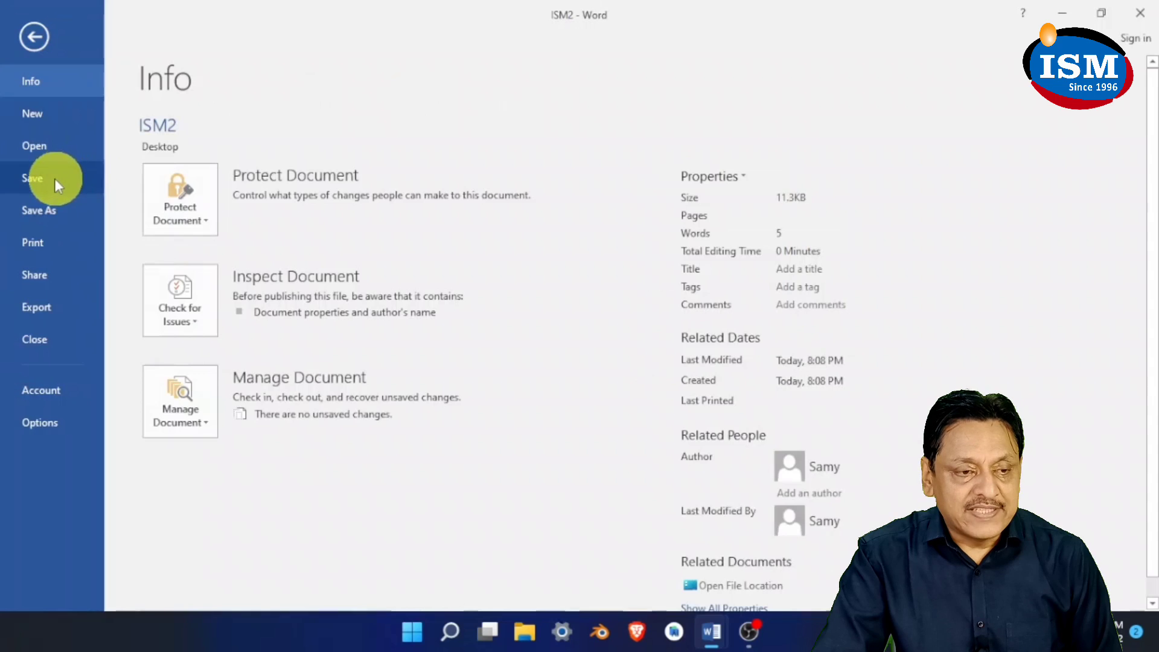
pyautogui.click(55, 179)
pyautogui.click(27, 42)
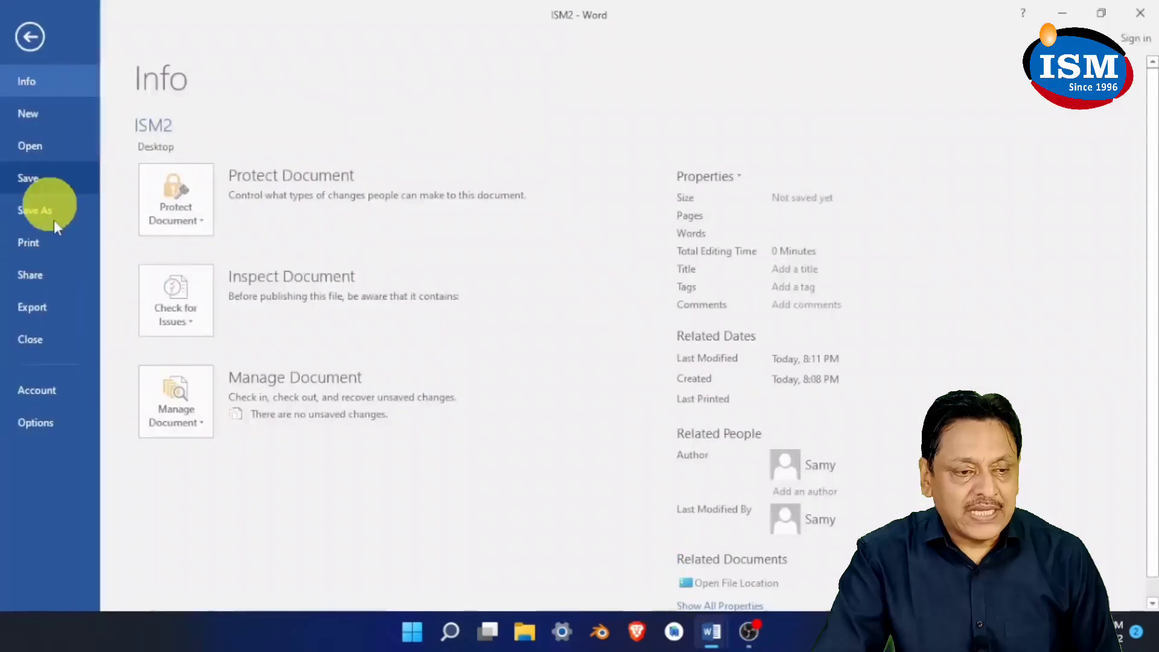
pyautogui.click(64, 342)
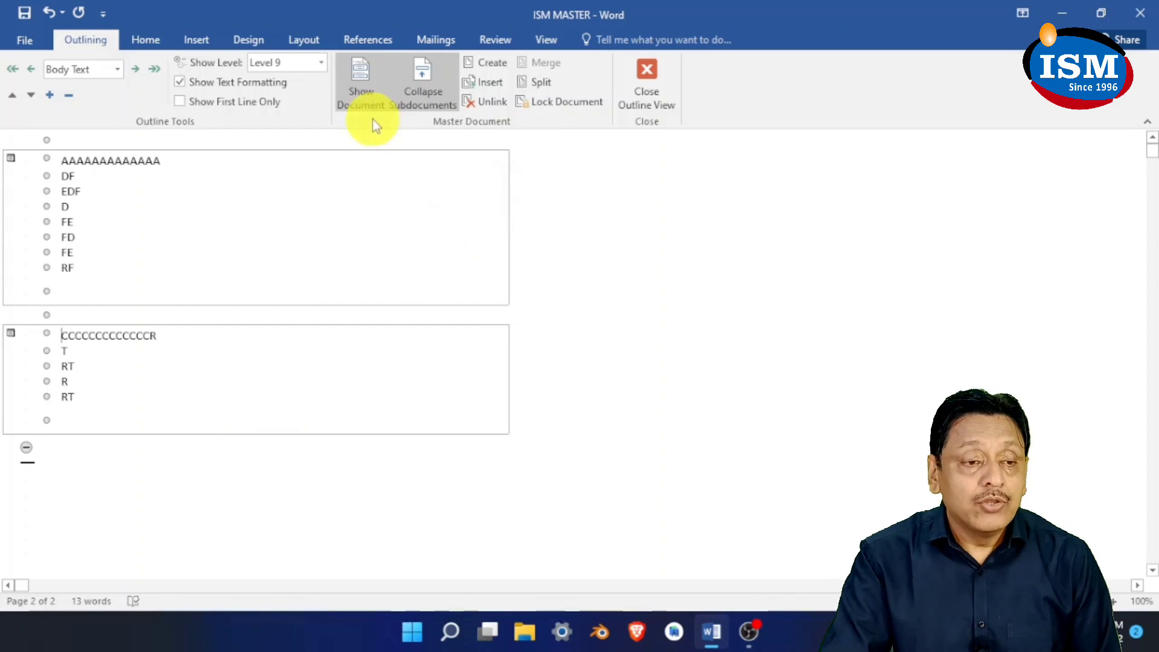
# Switch ISM MASTER to Print Layout view and look over the ISM2 content on the second page
pyautogui.click(547, 41)
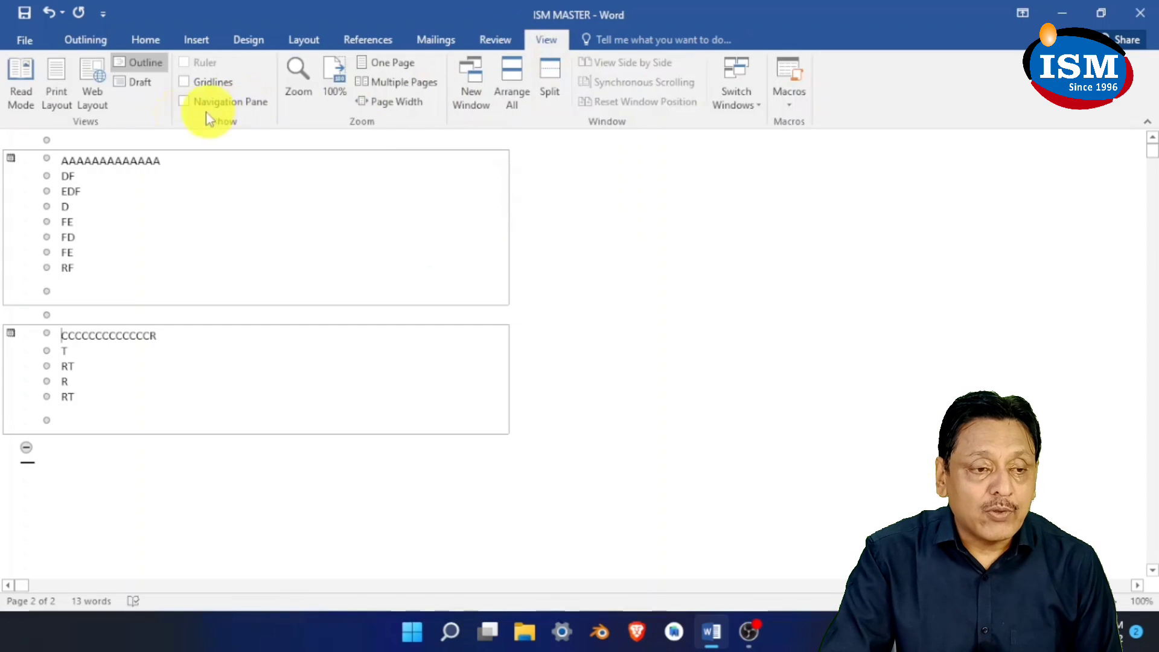
pyautogui.click(64, 99)
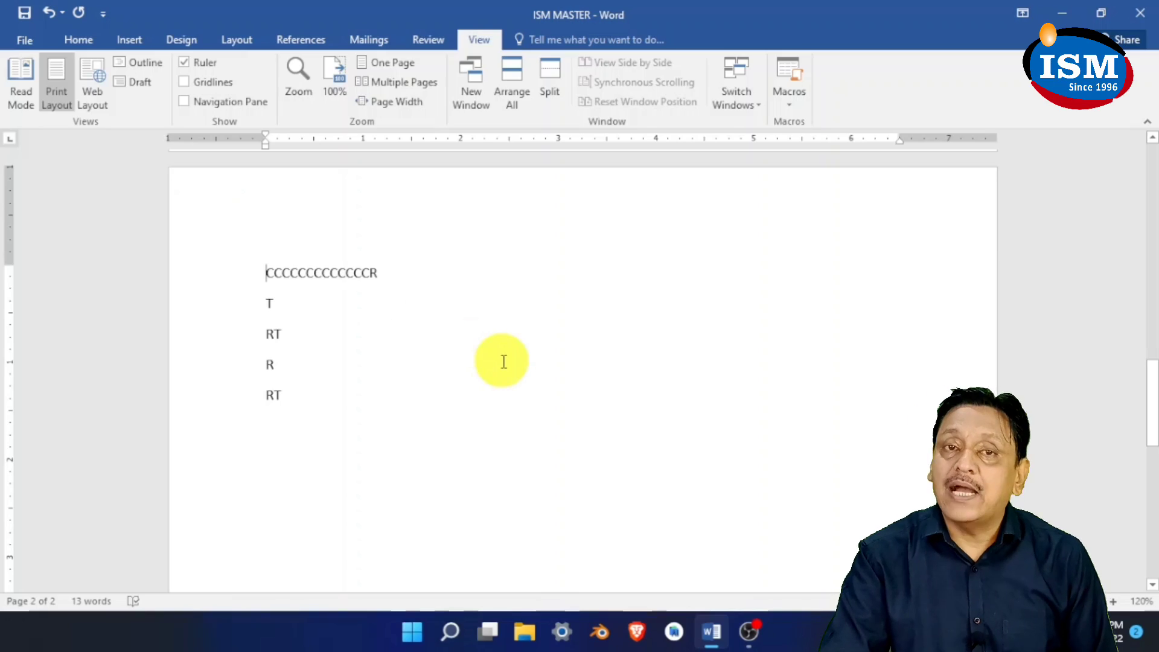
pyautogui.scroll(-2, 513, 368)
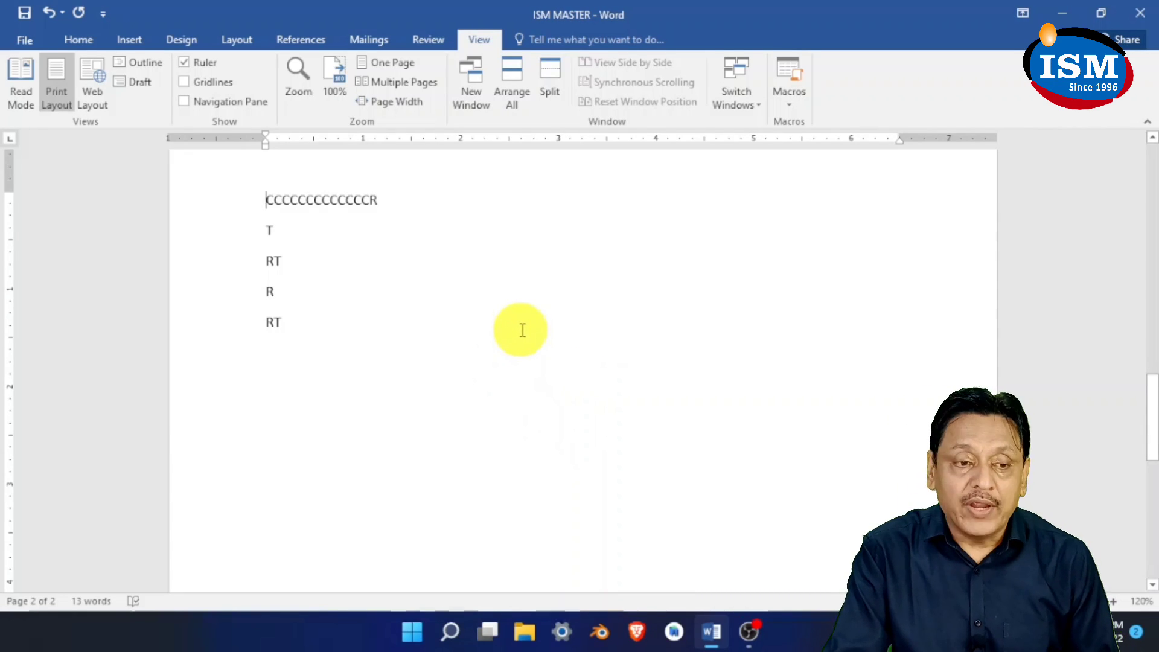
# Remove the break after the RF line on the first page so the ISM2 text follows directly, and look over the joined content
pyautogui.scroll(15, 523, 330)
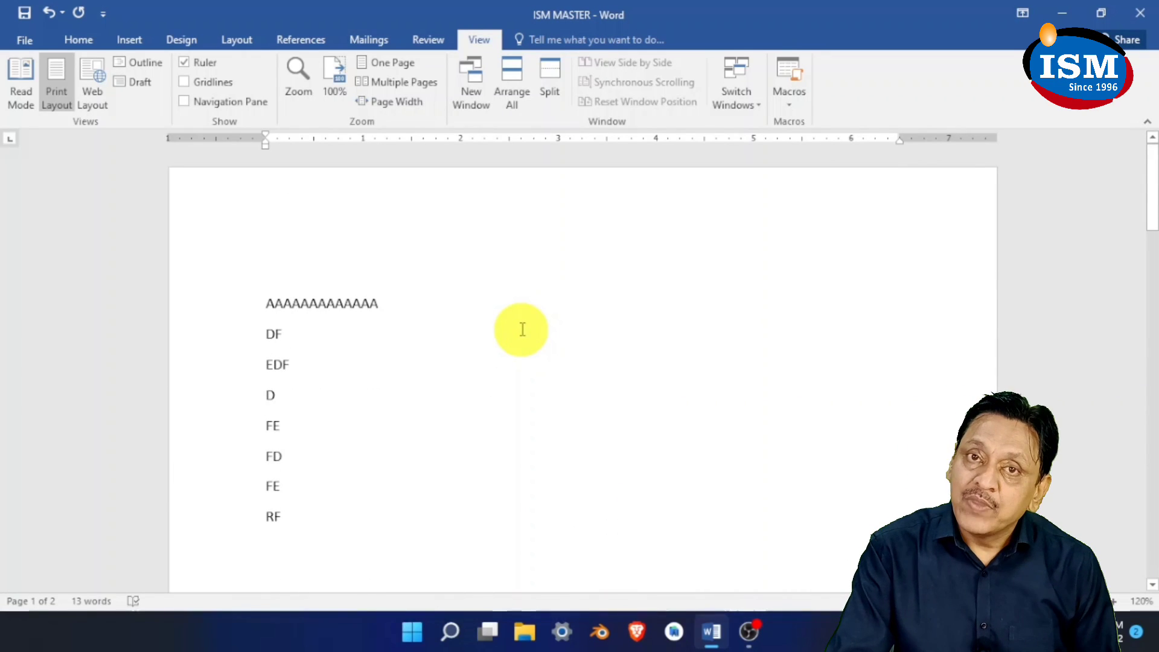
pyautogui.scroll(-1, 433, 414)
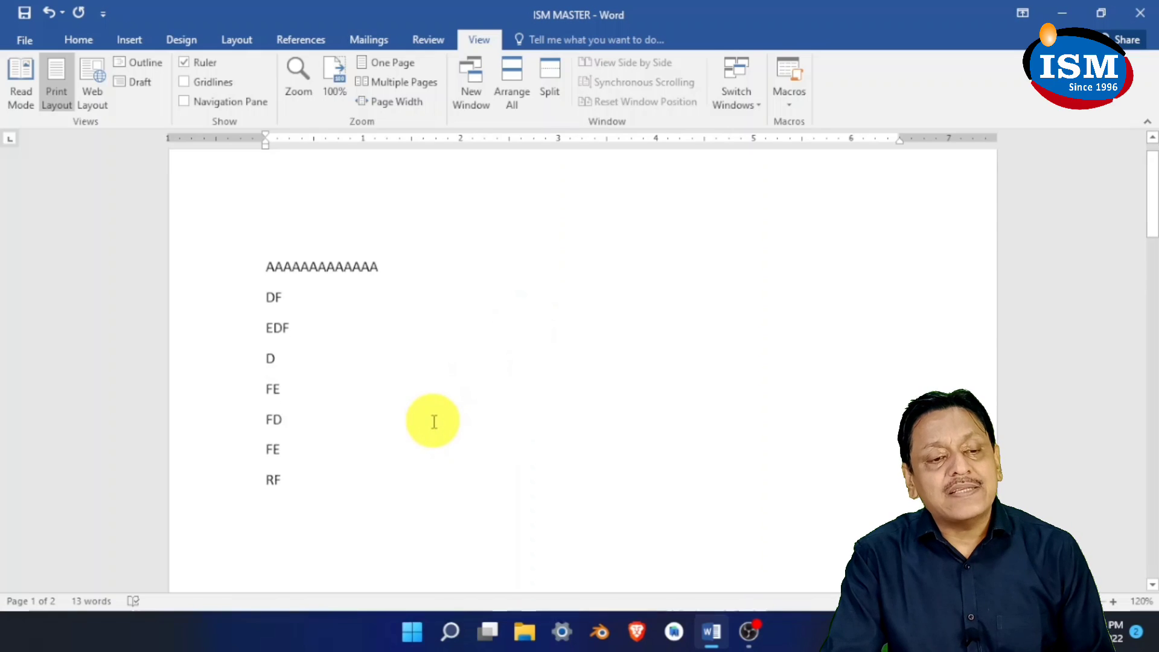
pyautogui.click(314, 469)
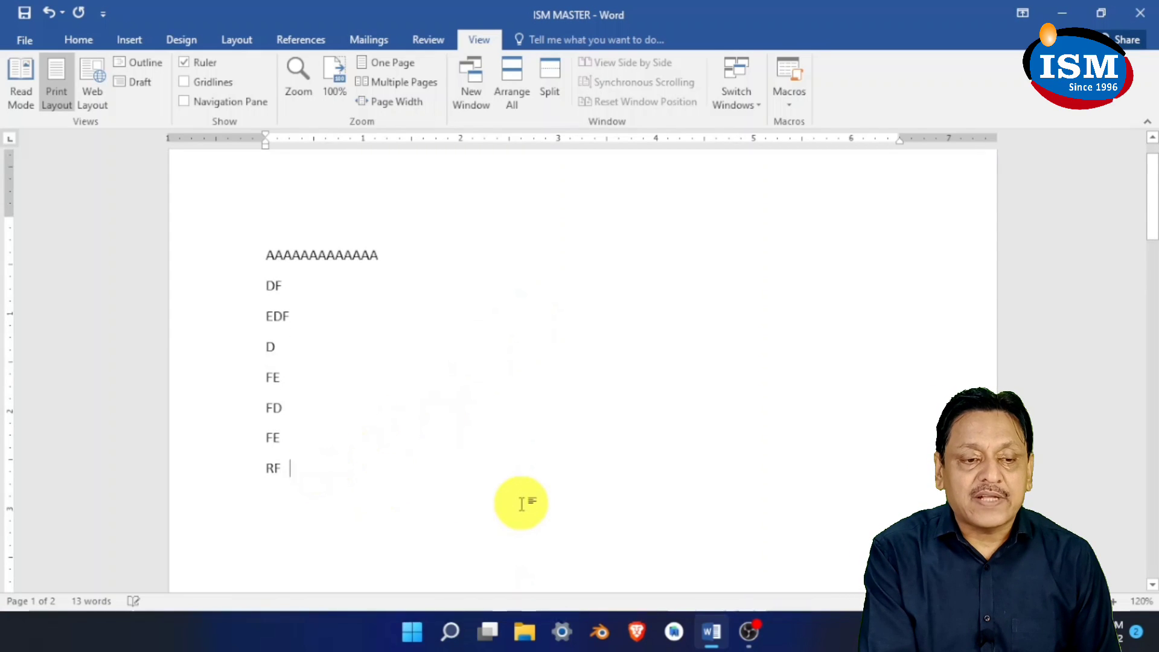
pyautogui.press('Delete')
pyautogui.scroll(-5, 531, 506)
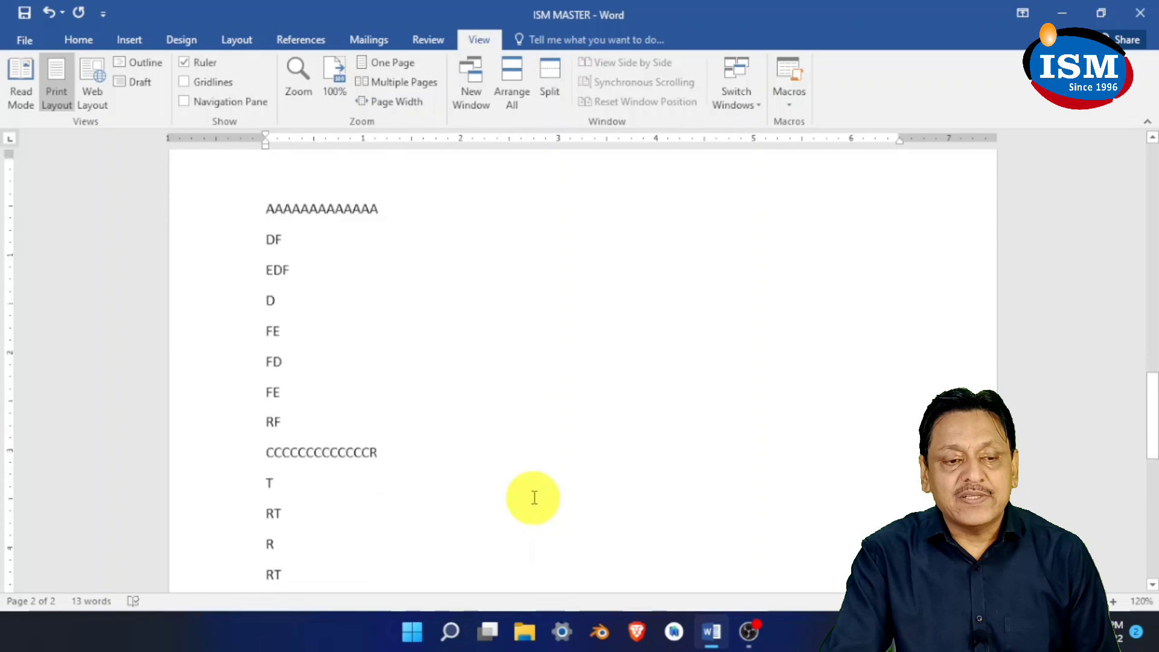
pyautogui.scroll(2, 534, 497)
pyautogui.scroll(2, 534, 497)
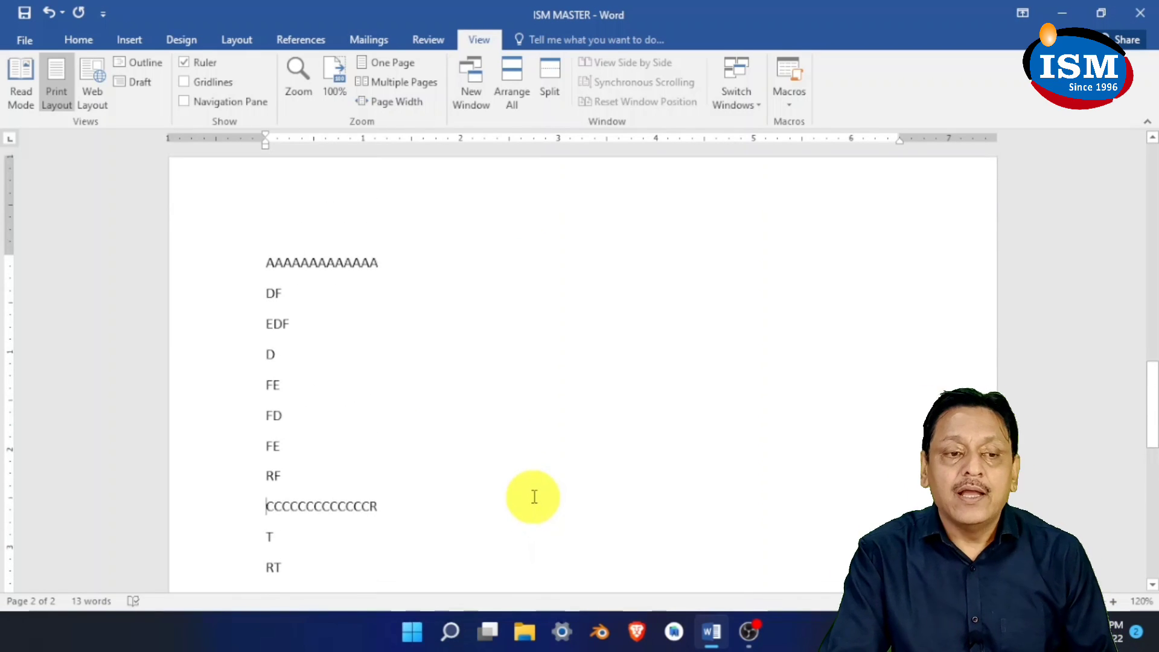
pyautogui.scroll(-2, 534, 497)
pyautogui.scroll(3, 535, 497)
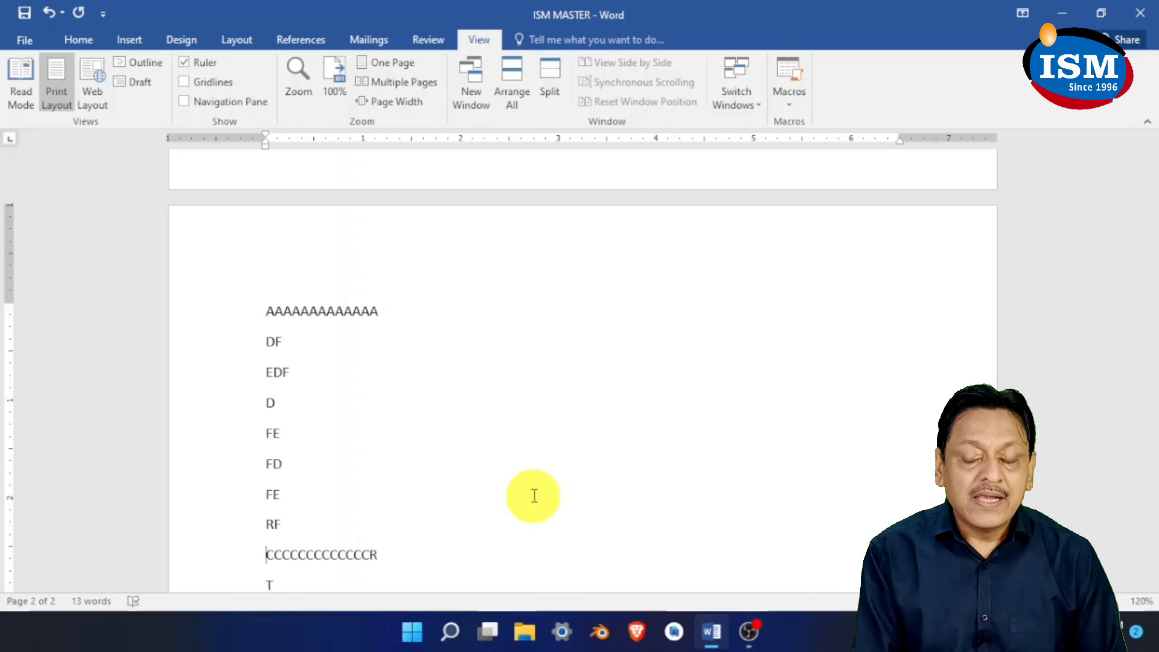
# Clear the entire content of the ISM MASTER document
pyautogui.click(486, 445)
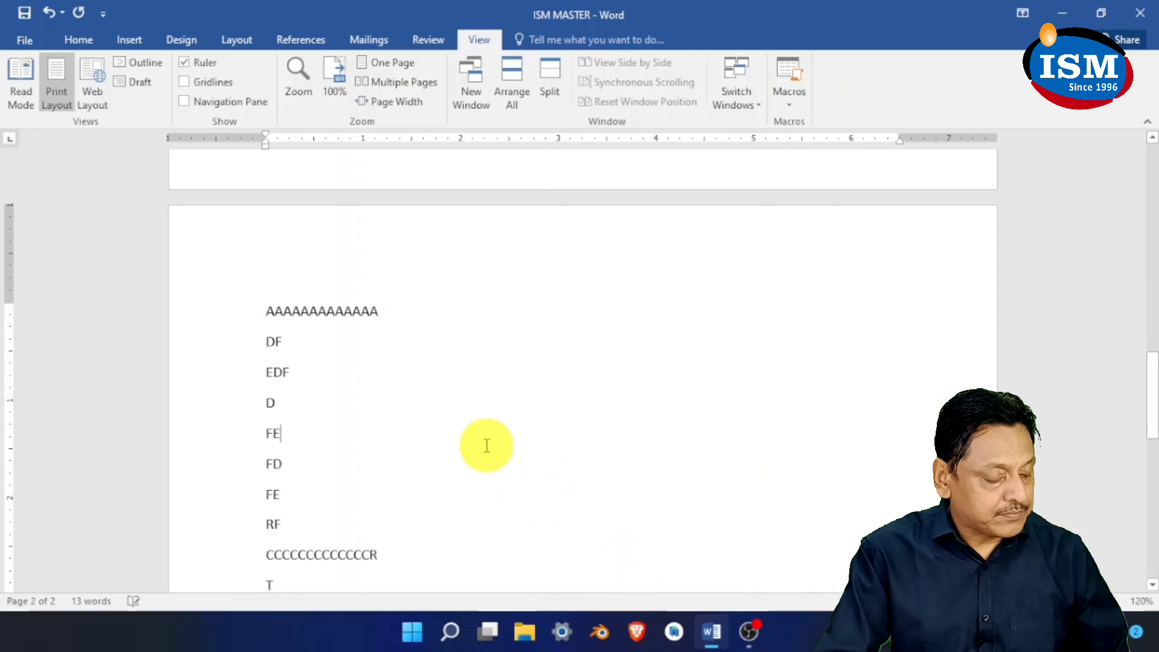
pyautogui.hotkey('ctrl', 'a')
pyautogui.press('Delete')
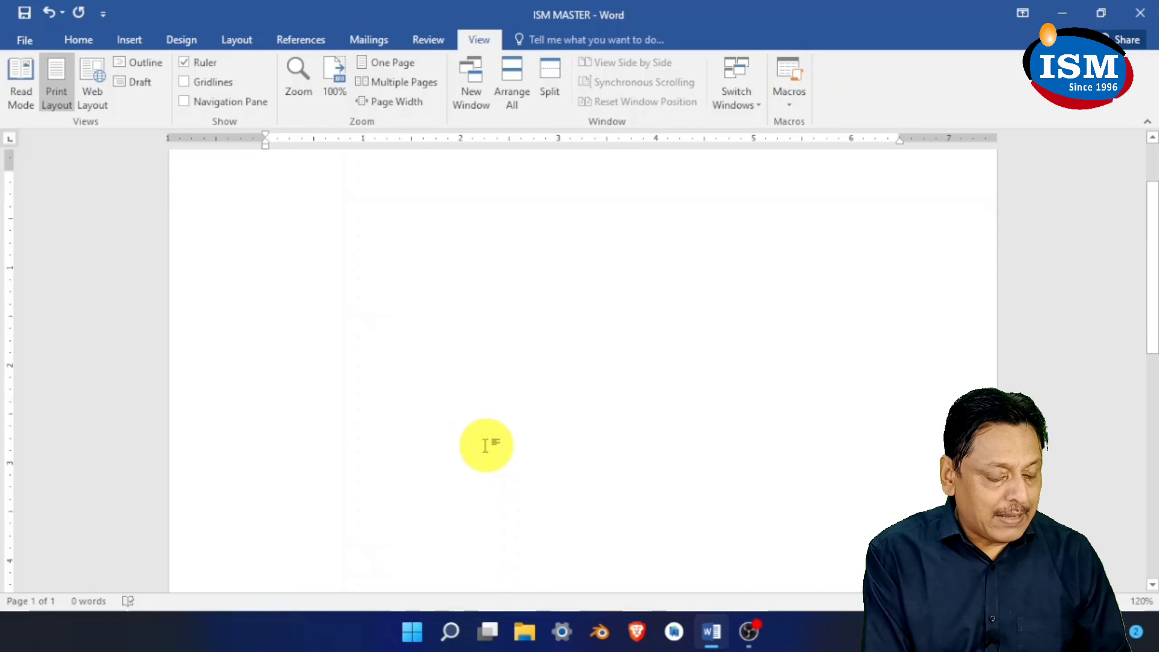
# Enter the misspelled word Electrikity on the first line and correct it with the suggested spelling Electricity
pyautogui.write('eLE')
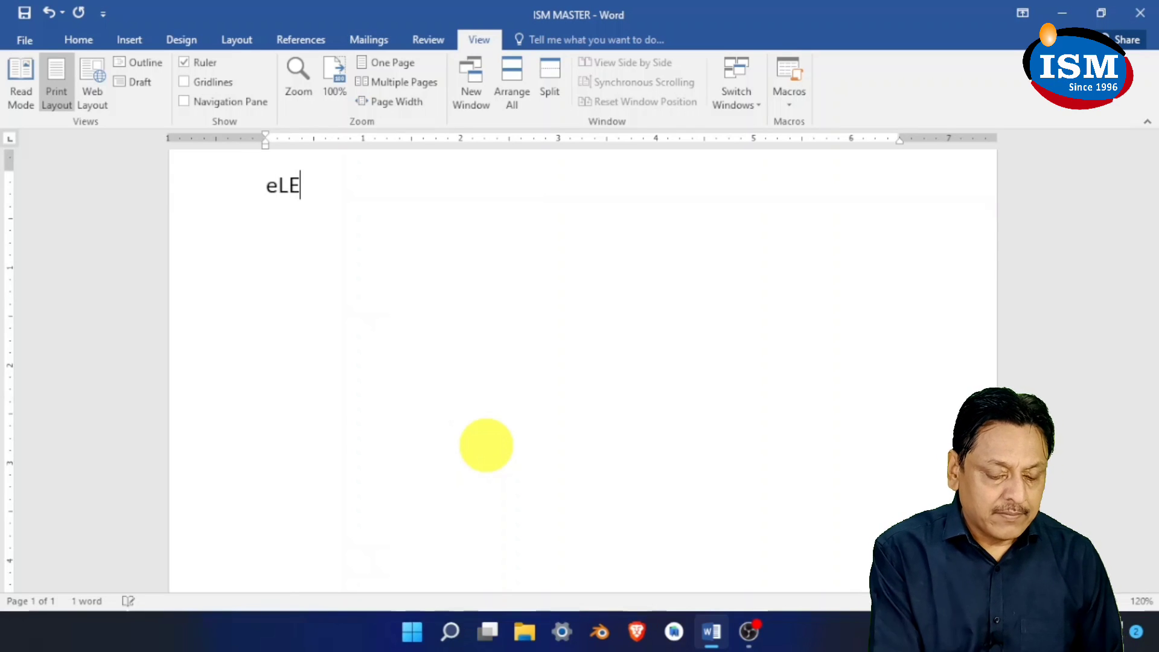
pyautogui.press('BackSpace')
pyautogui.press('BackSpace')
pyautogui.press('BackSpace')
pyautogui.press('BackSpace')
pyautogui.write('Elec')
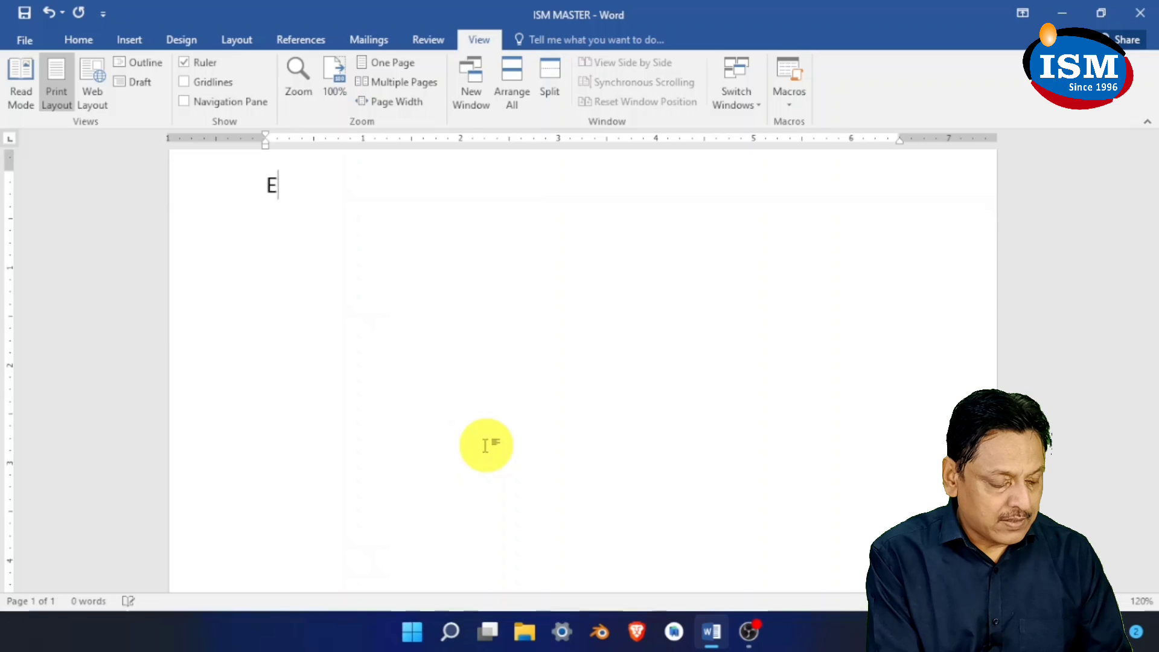
pyautogui.write('tri')
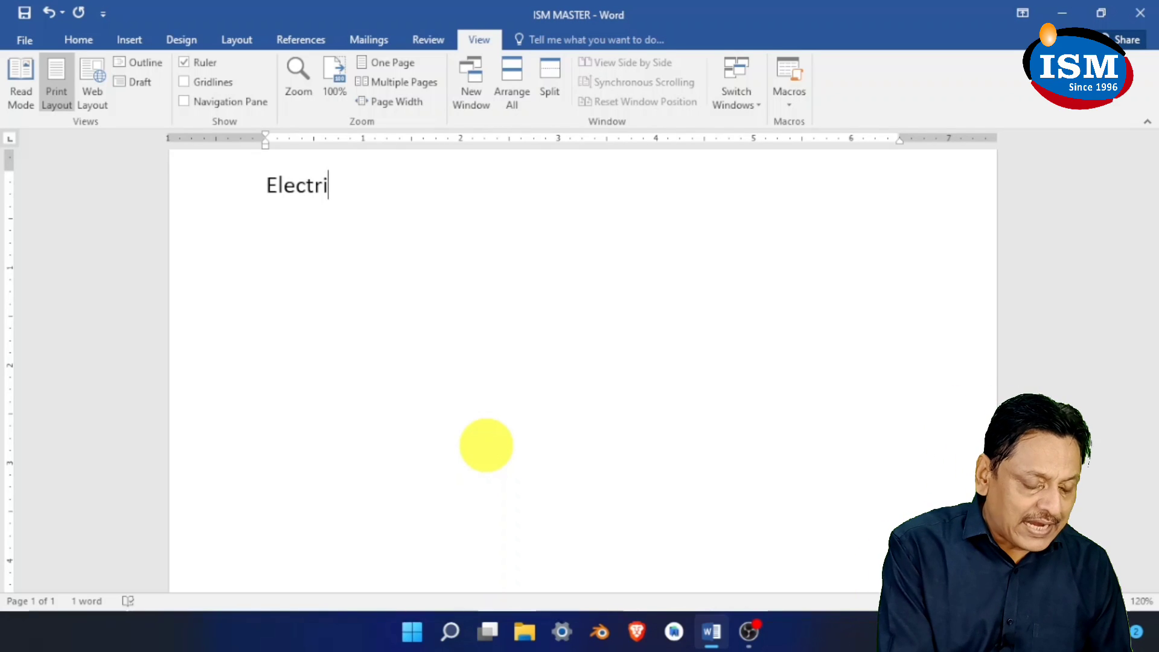
pyautogui.write('ki')
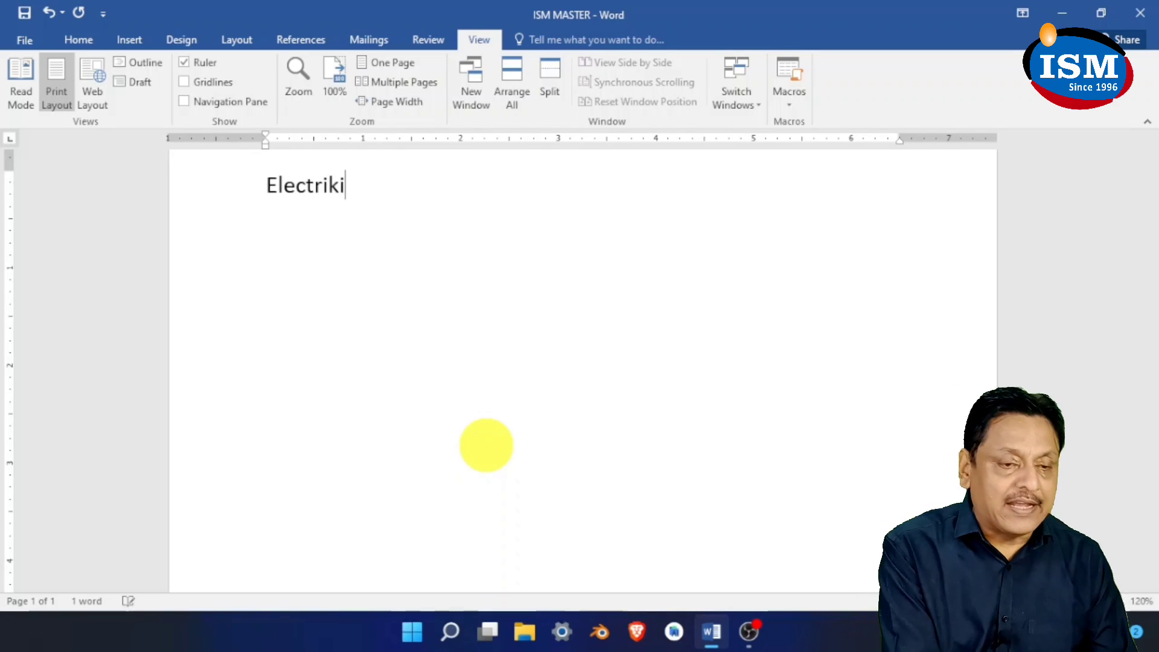
pyautogui.write('ty')
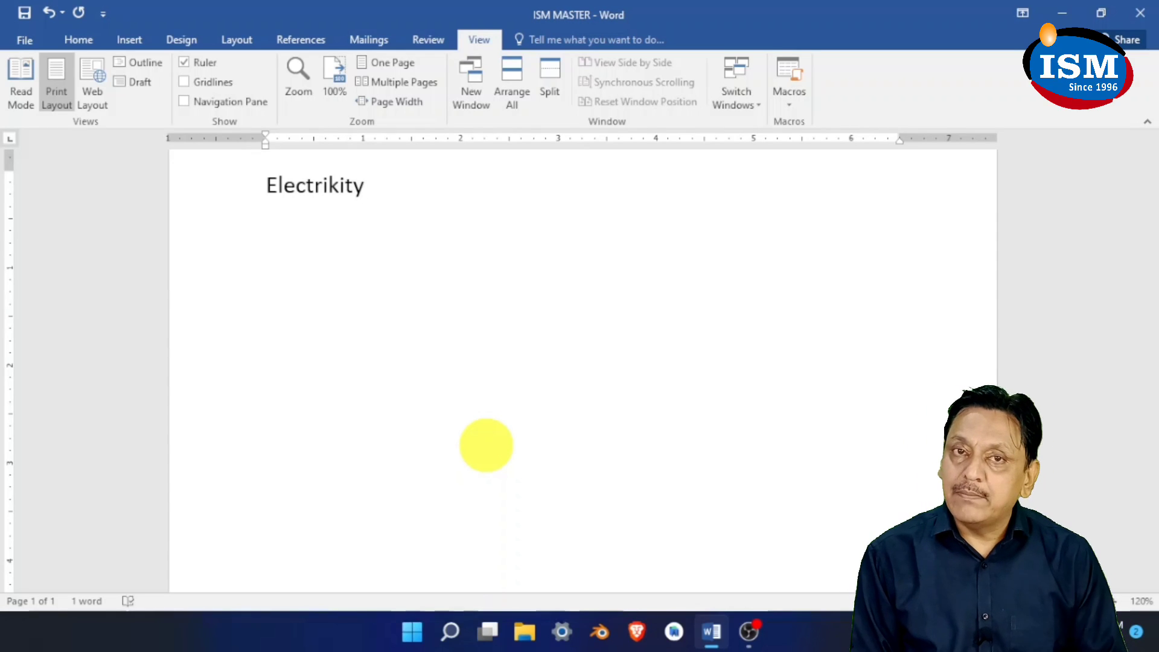
pyautogui.press('Return')
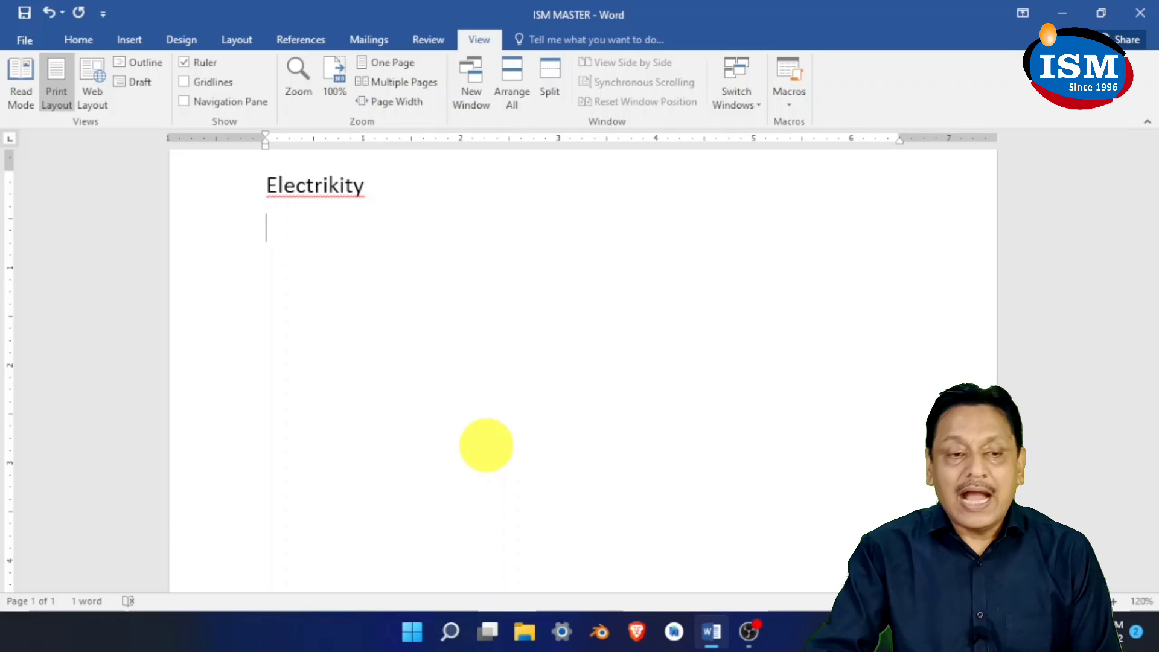
pyautogui.rightClick(329, 190)
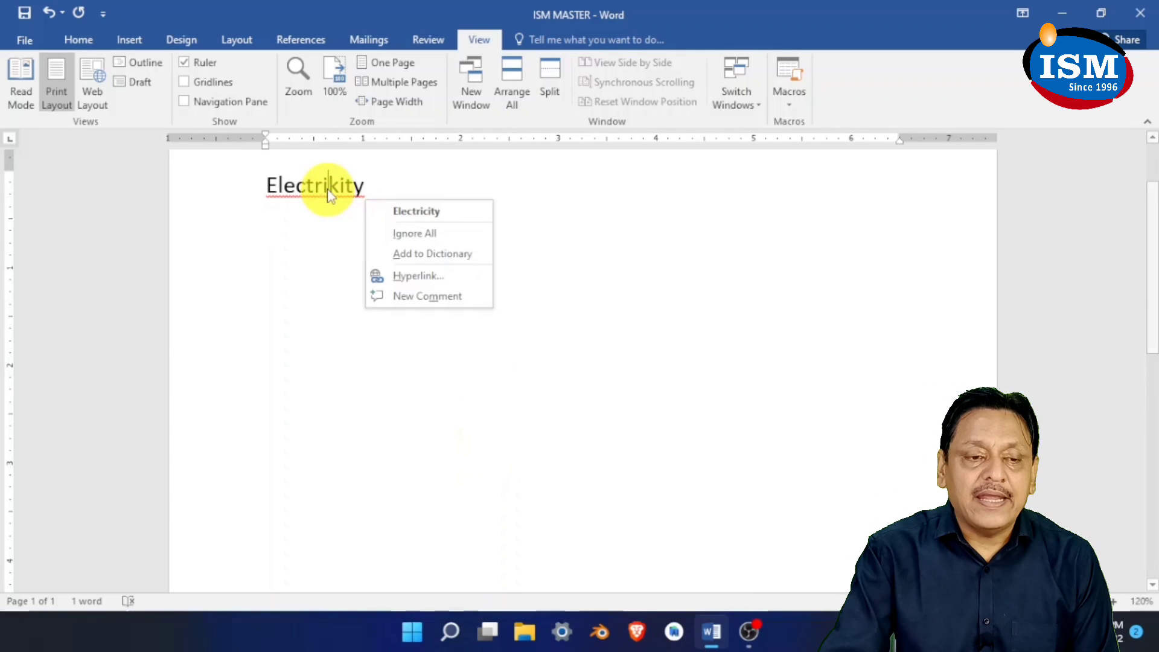
pyautogui.click(416, 211)
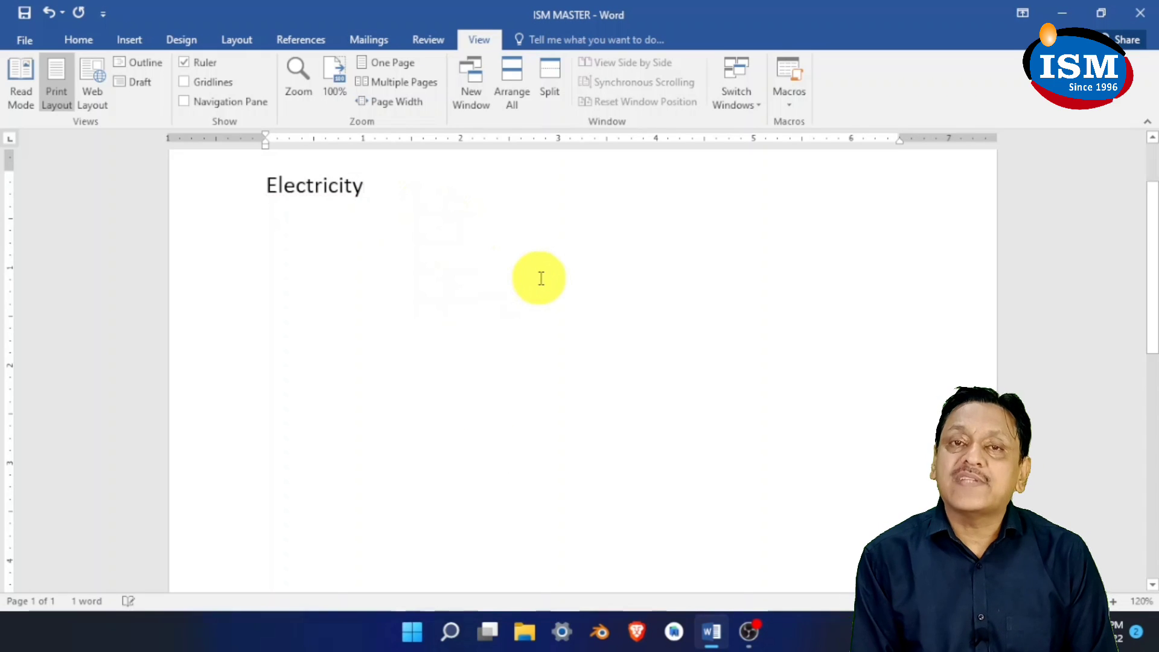
# Add a line with a person's first name followed by "is my frind." and correct frind with the suggestion friend
pyautogui.press('Return')
pyautogui.write('a')
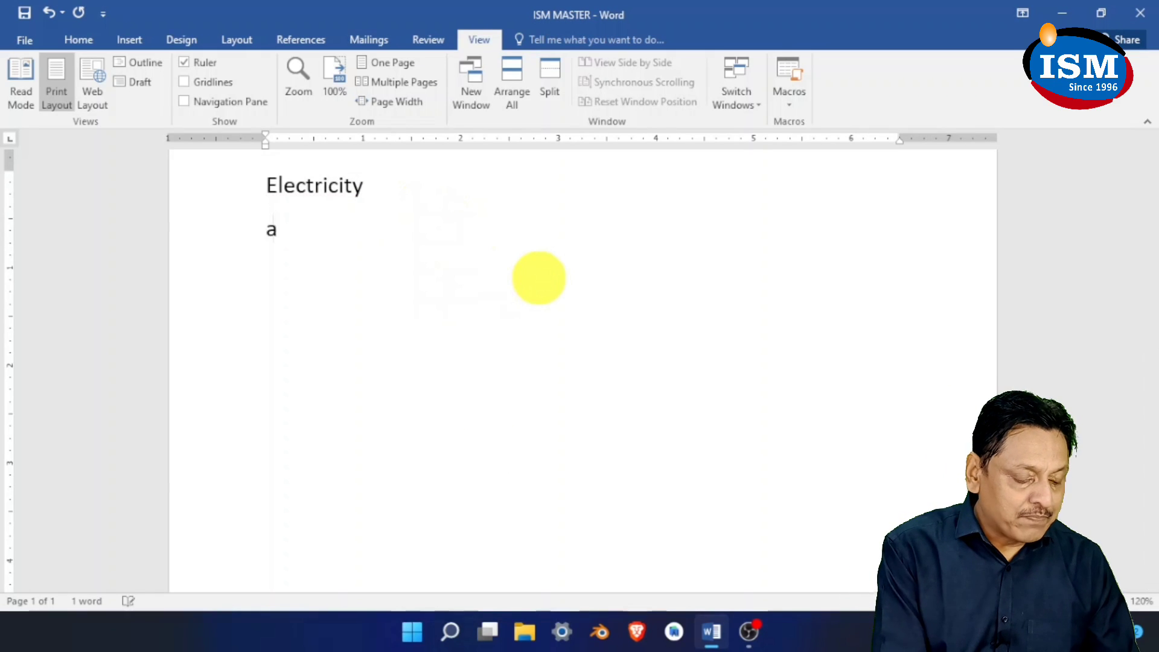
pyautogui.write('run is my ')
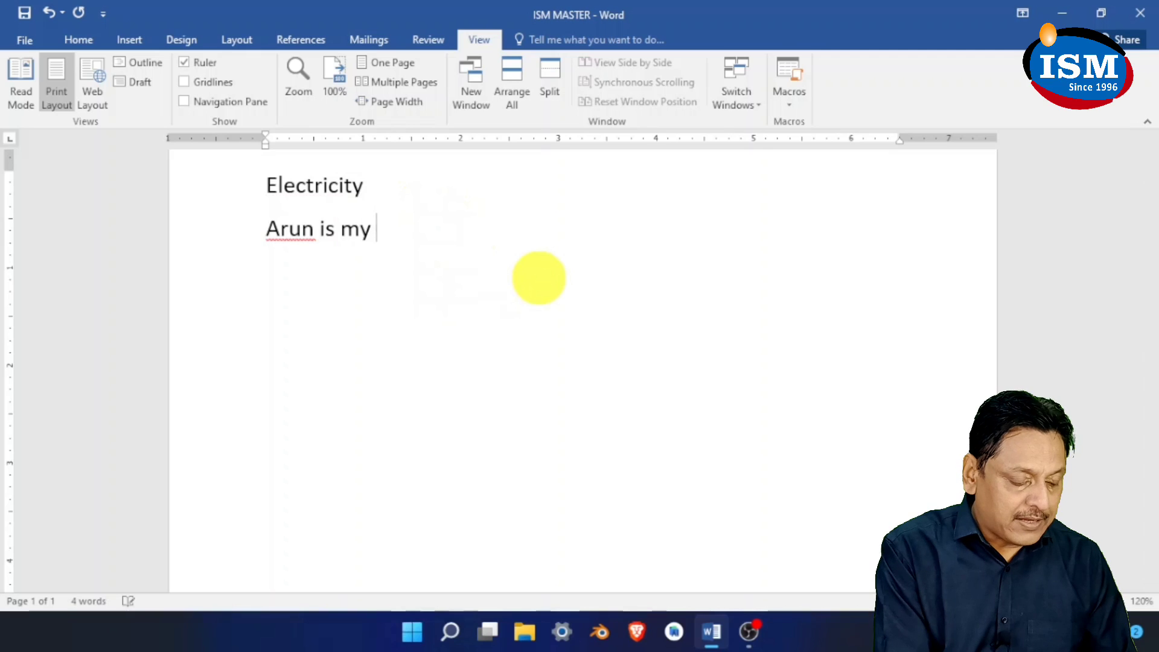
pyautogui.write('frind.')
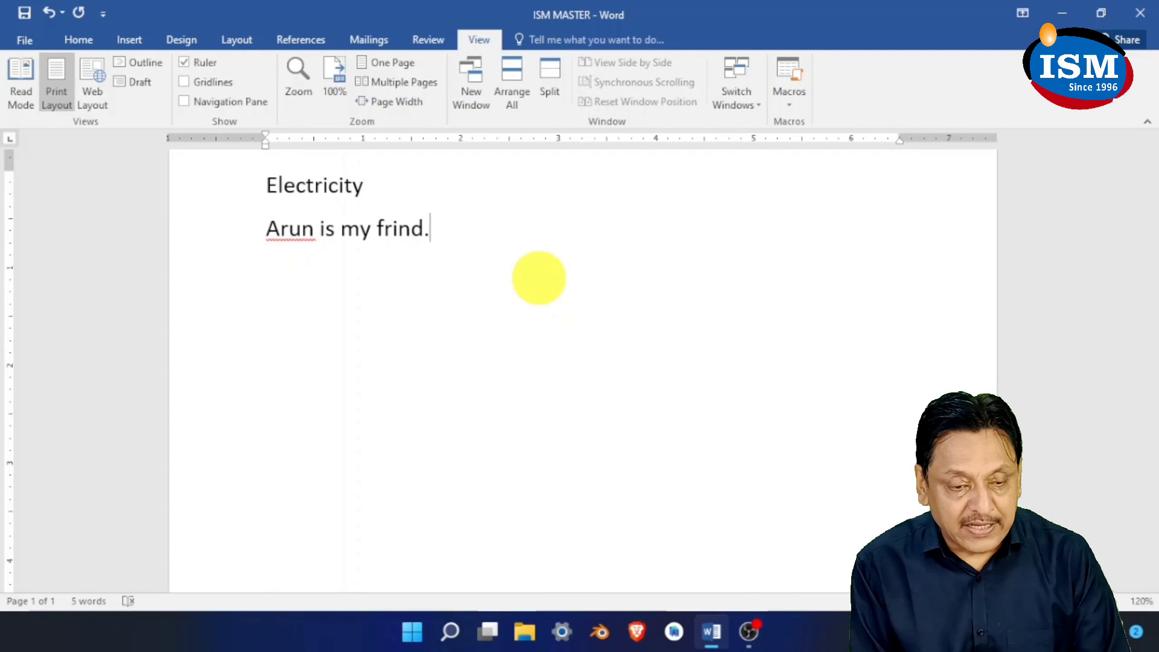
pyautogui.press('Return')
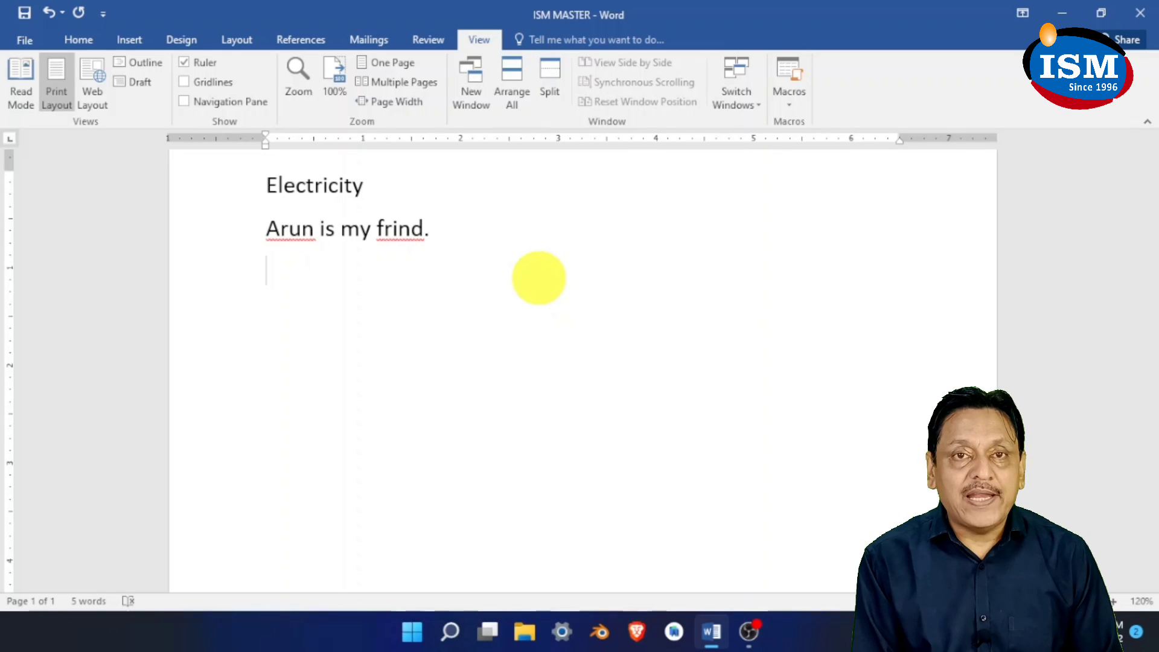
pyautogui.rightClick(401, 235)
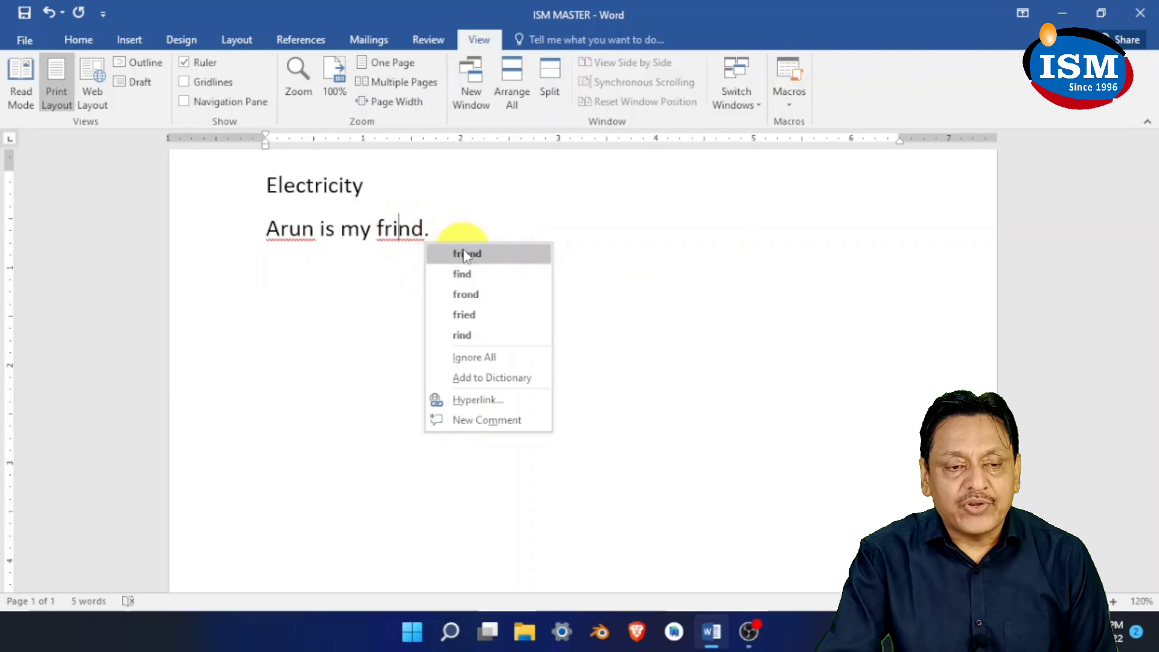
pyautogui.click(466, 254)
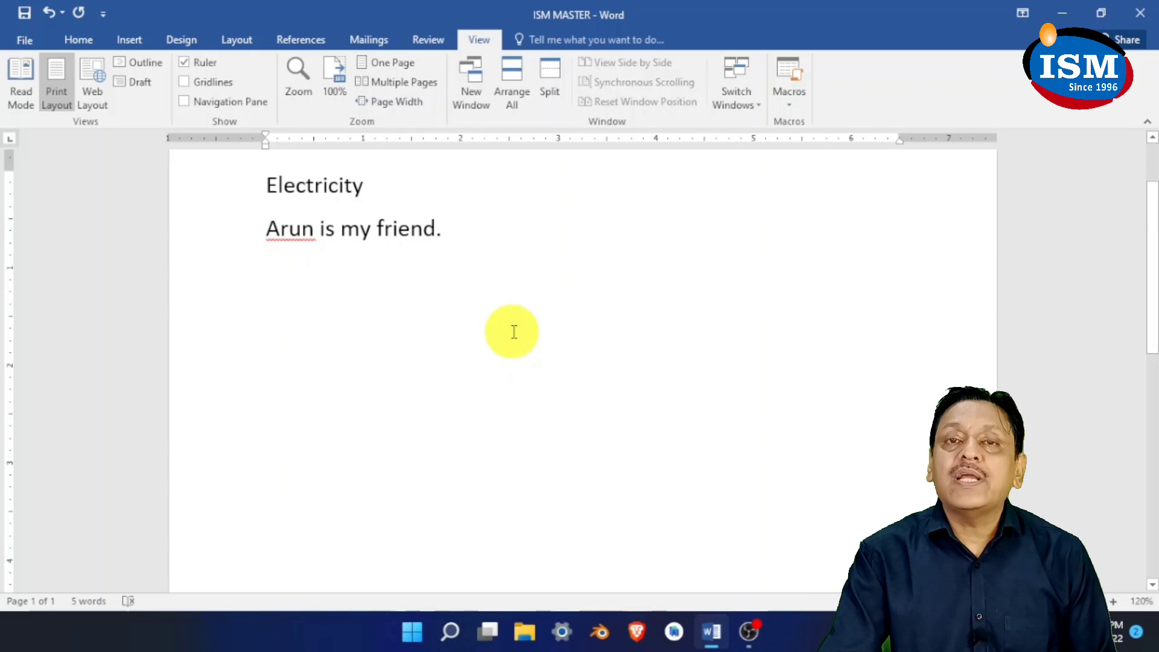
# Add the sentence "Delhi is capital of indua." on a new line and correct indua with the suggestion India
pyautogui.click(490, 238)
pyautogui.press('Return')
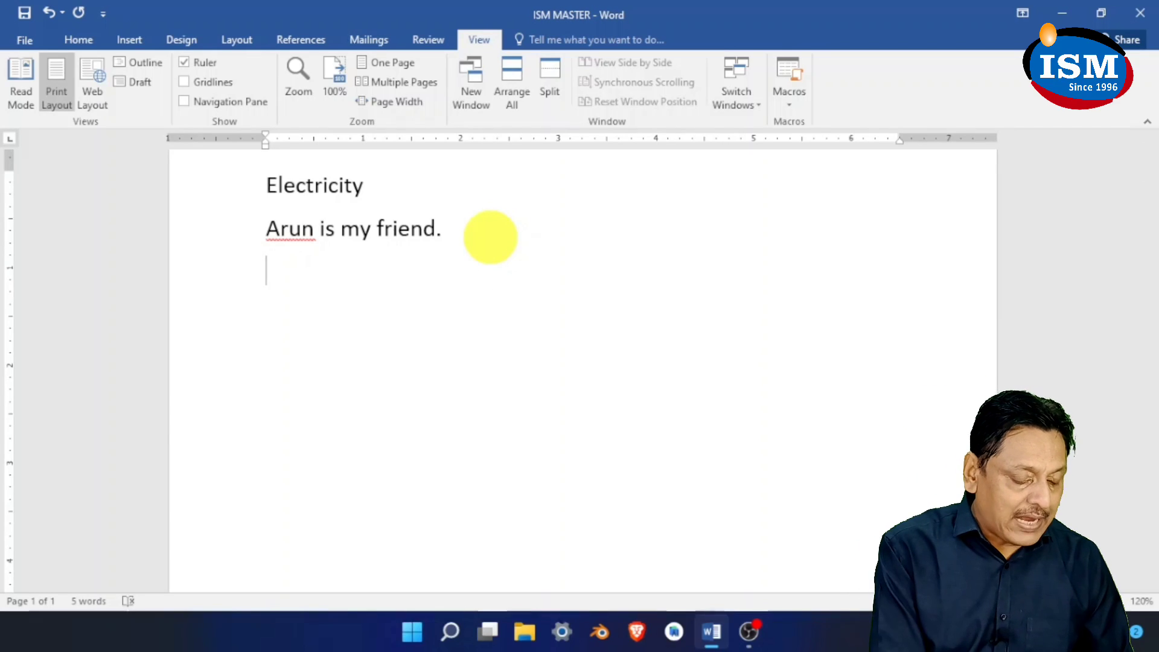
pyautogui.write('delhi is c')
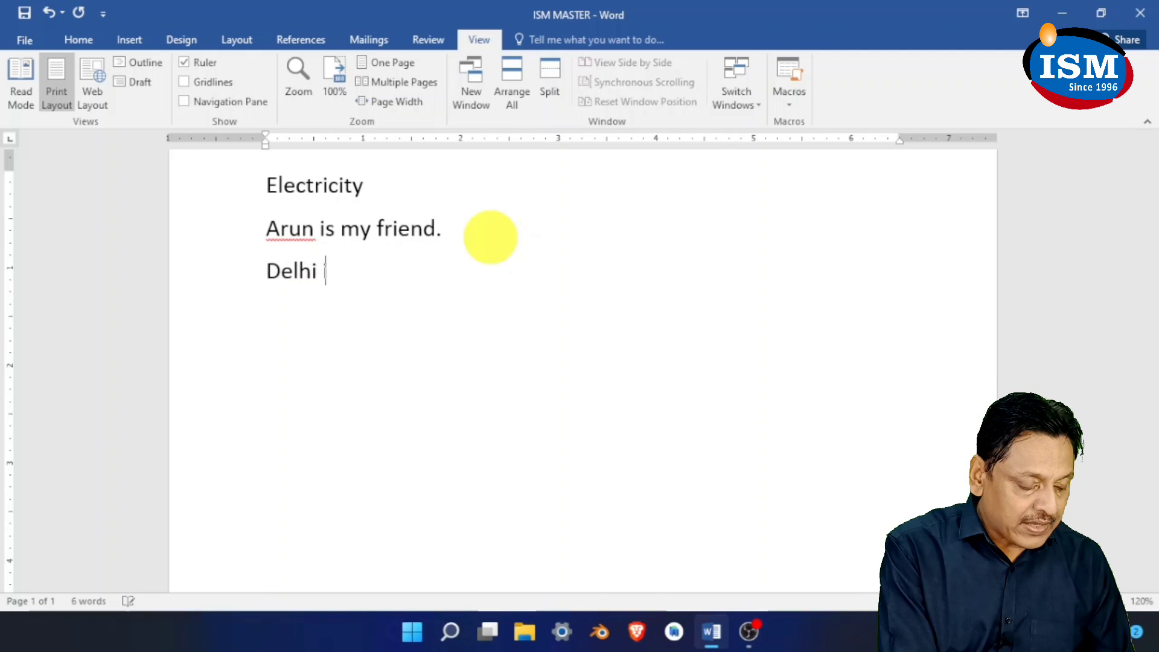
pyautogui.write('apital')
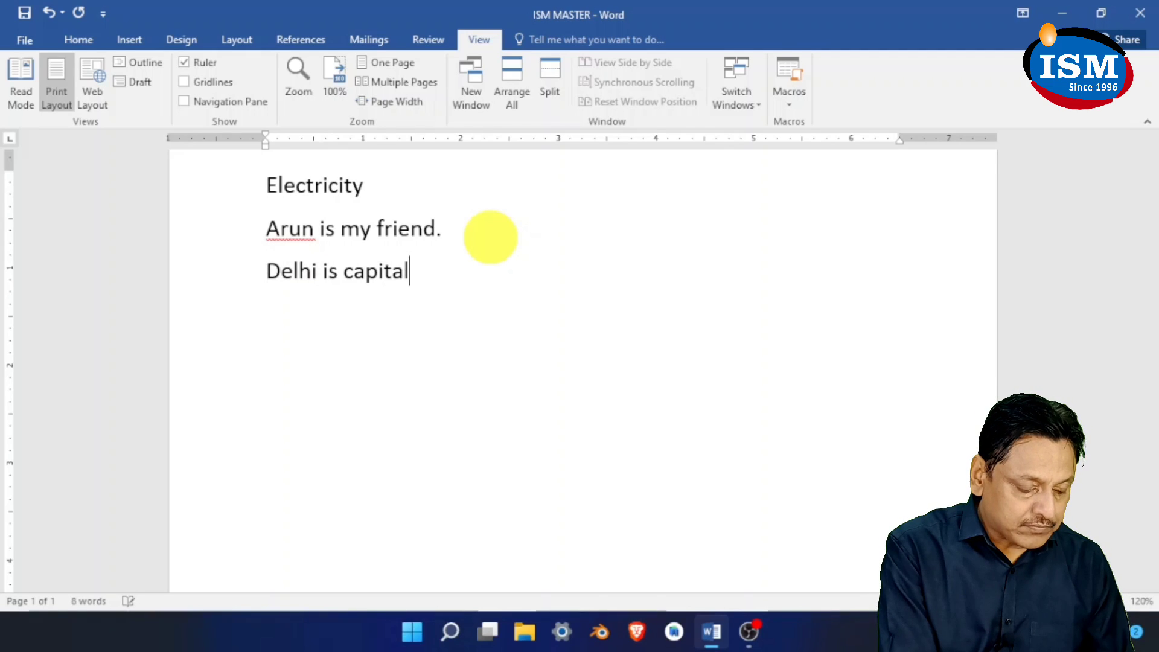
pyautogui.write(' of in')
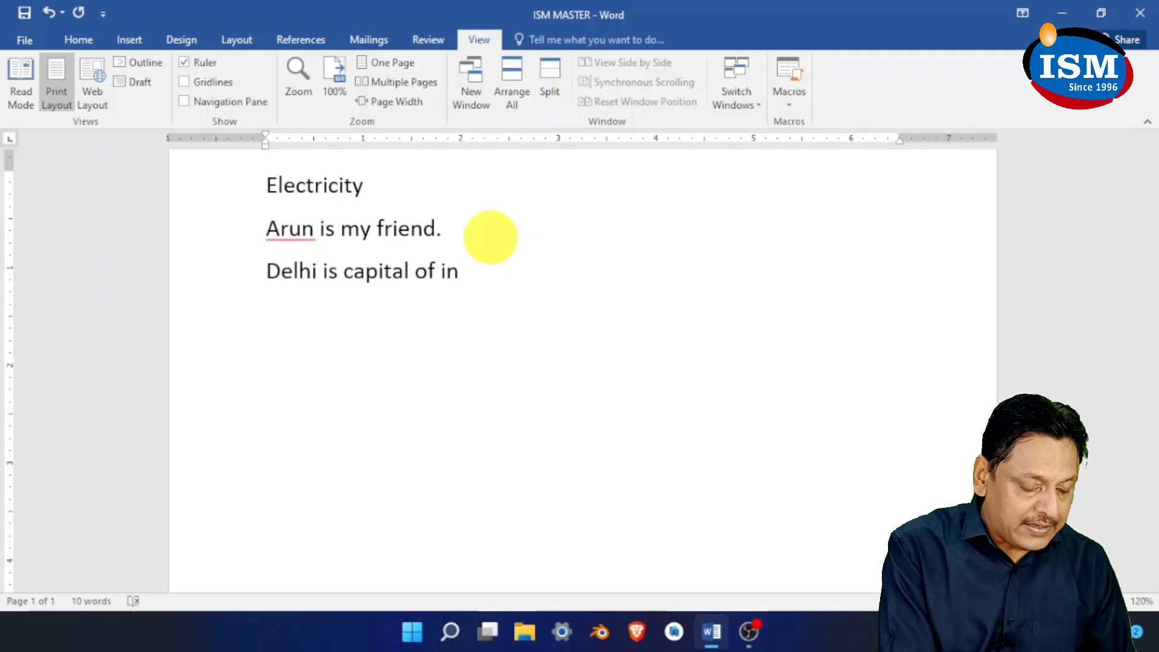
pyautogui.write('d')
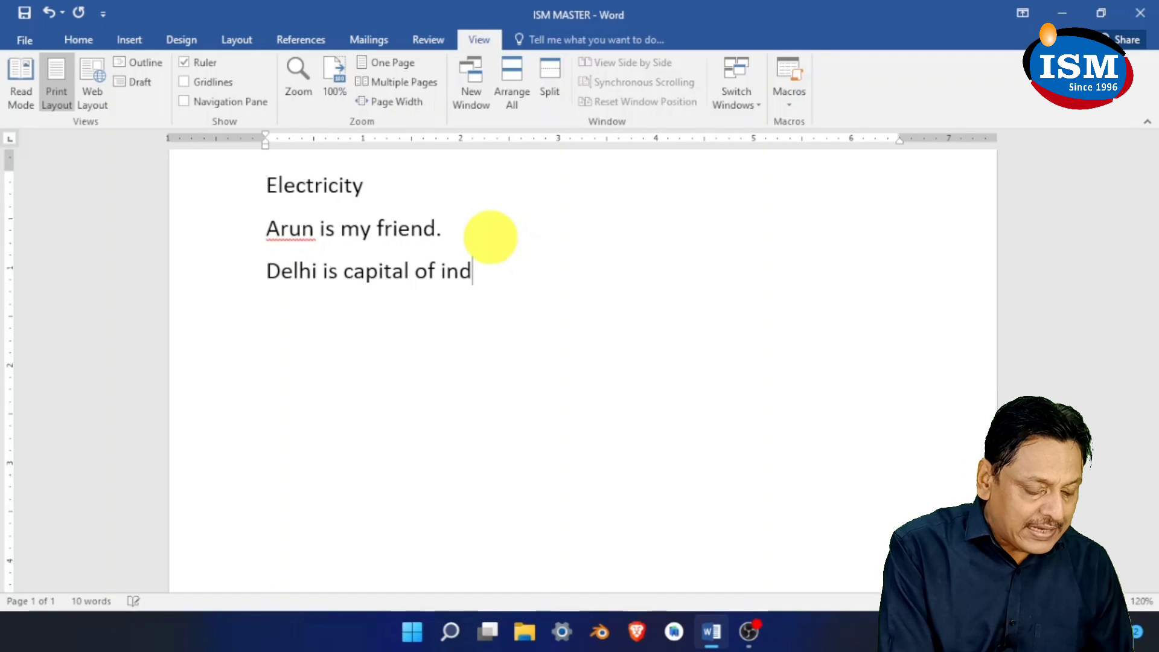
pyautogui.write('ua.')
pyautogui.press('Return')
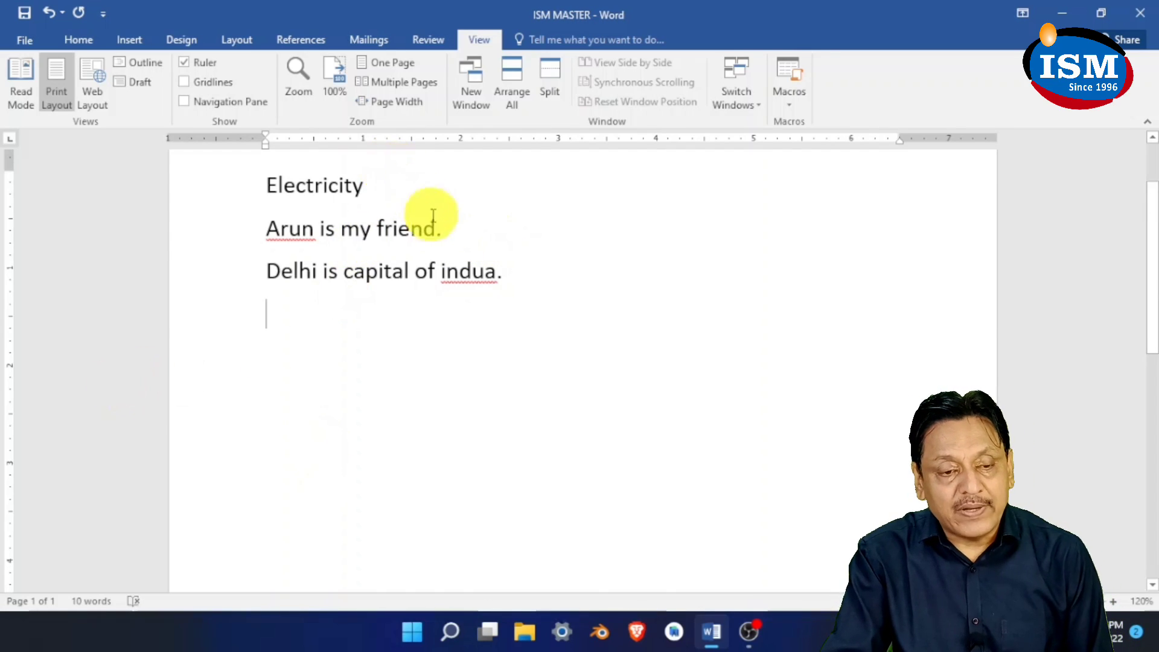
pyautogui.rightClick(473, 273)
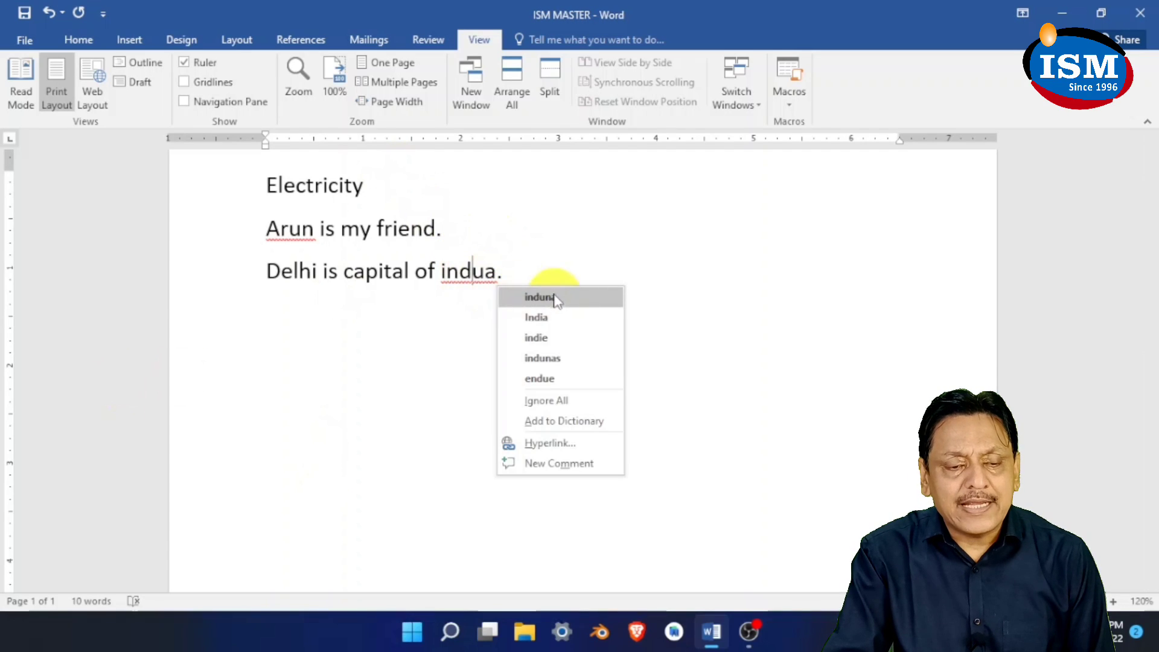
pyautogui.click(565, 319)
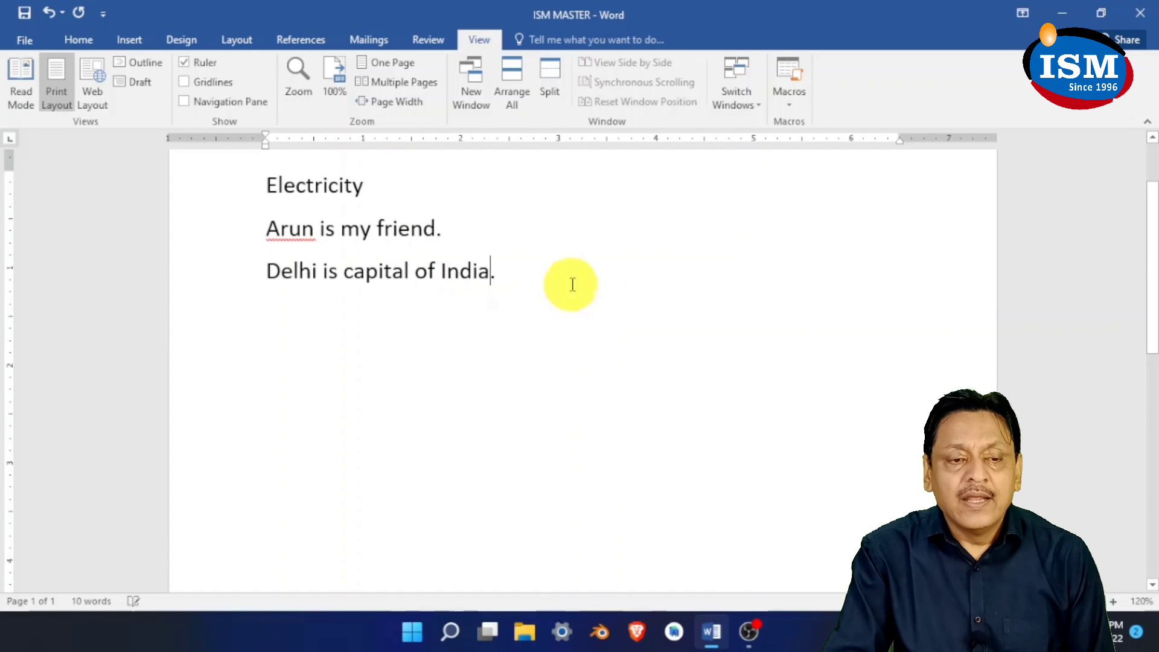
pyautogui.press('Return')
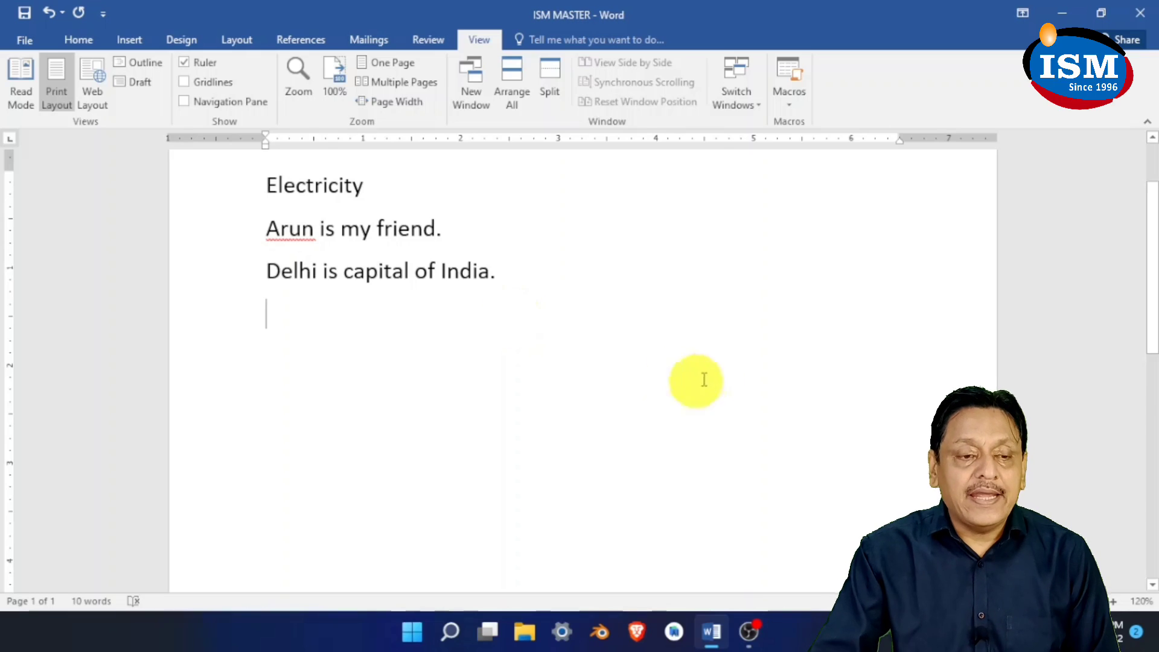
# Add the flagged first name to the dictionary and enter it again on a new line followed by "dsjiod jsoi"
pyautogui.rightClick(290, 234)
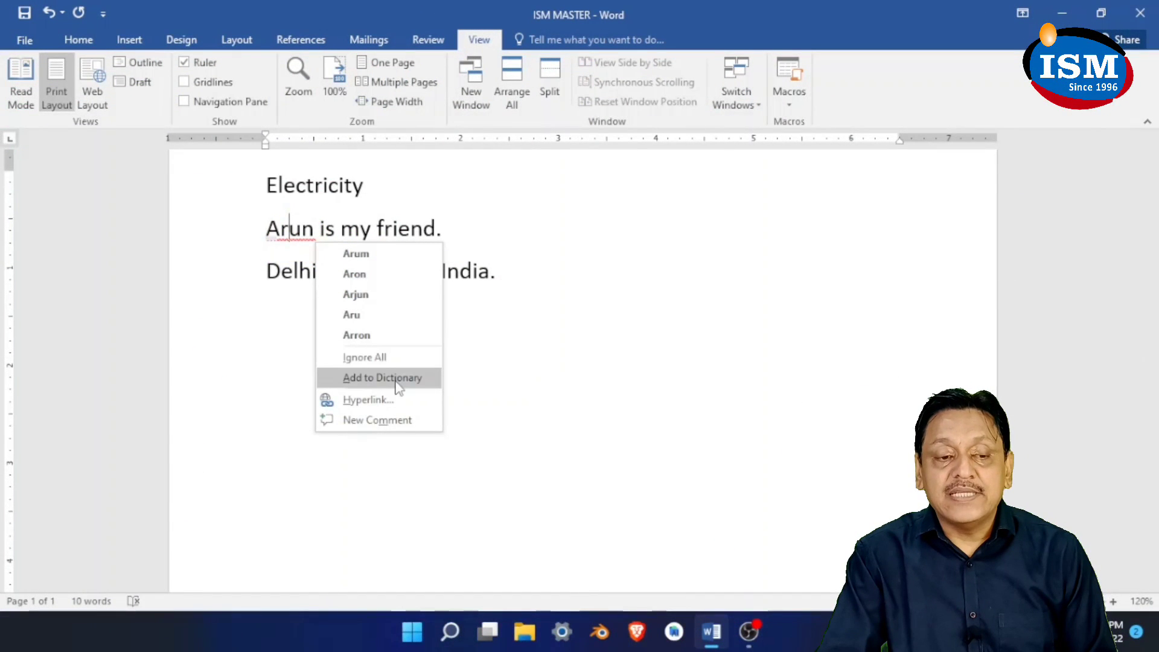
pyautogui.click(398, 380)
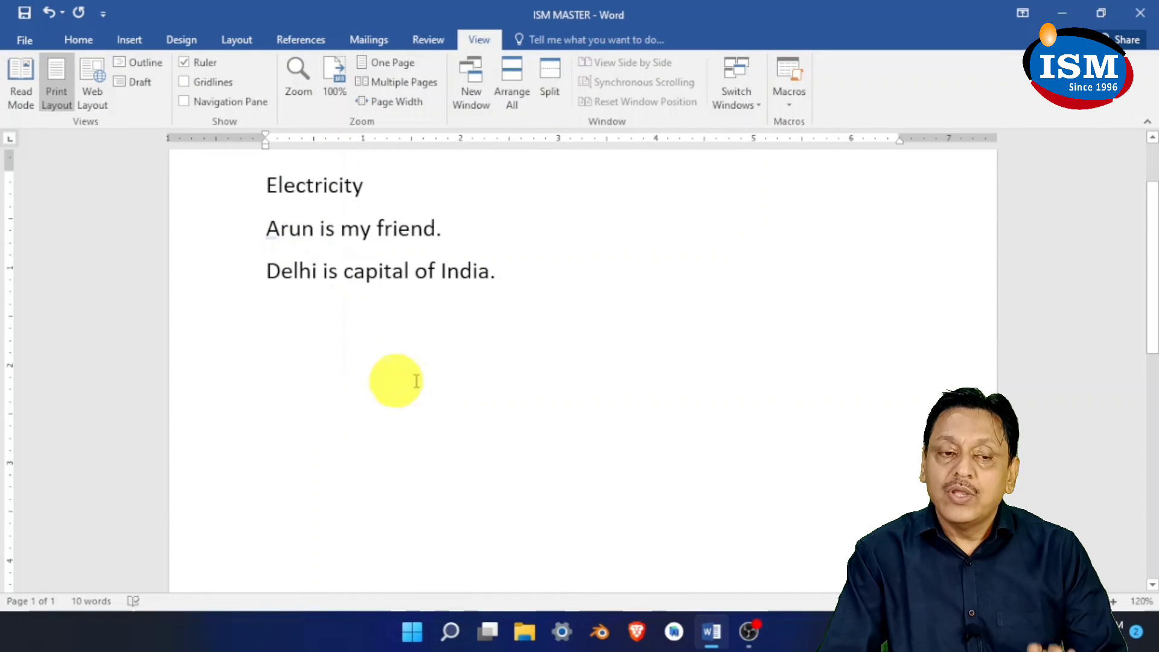
pyautogui.click(571, 277)
pyautogui.press('Return')
pyautogui.write('a')
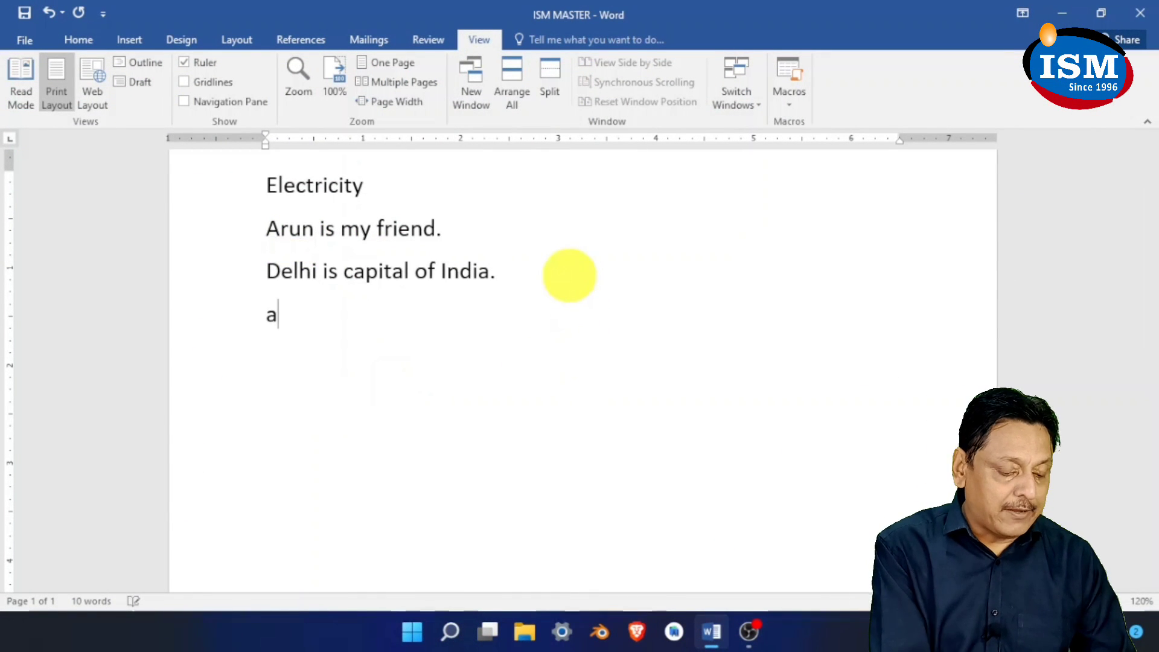
pyautogui.write('run dsjiod jsoi')
pyautogui.press('Return')
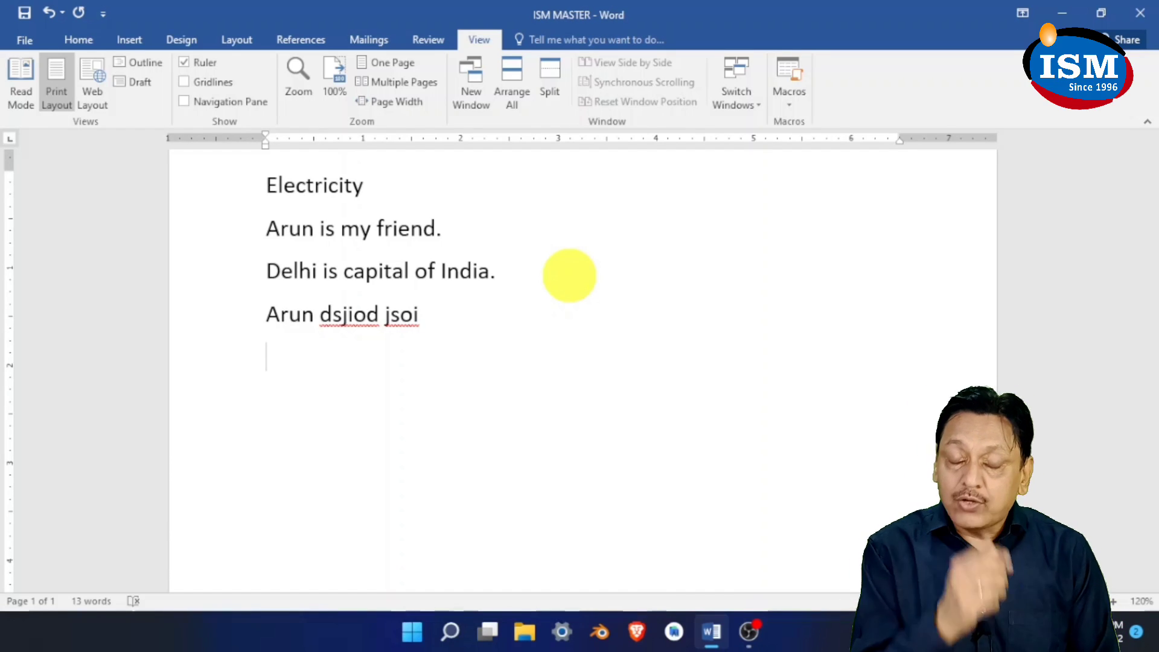
# Enter Colour and Color on separate new lines and add the flagged word Colour to the dictionary
pyautogui.write('colour')
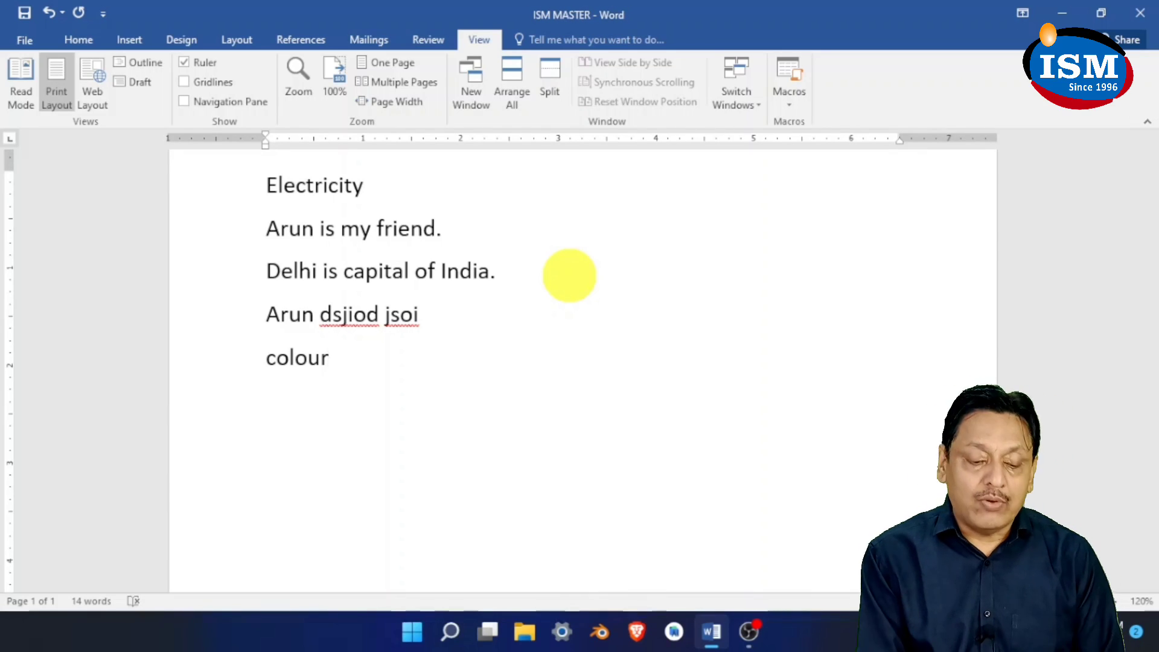
pyautogui.press('Return')
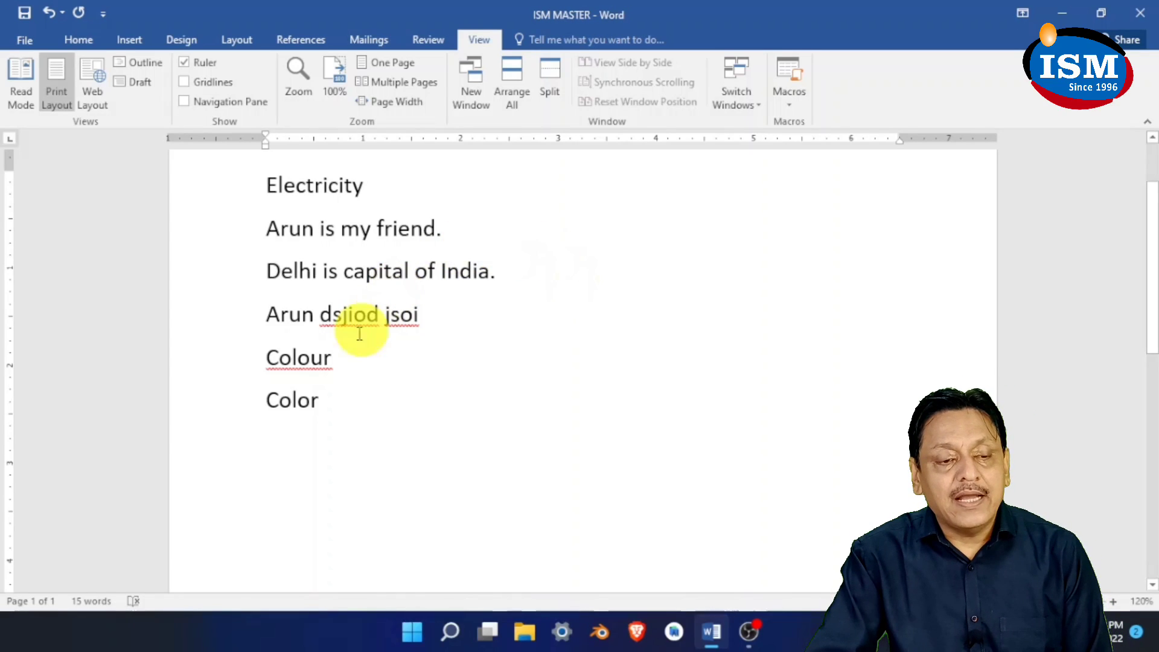
pyautogui.rightClick(308, 358)
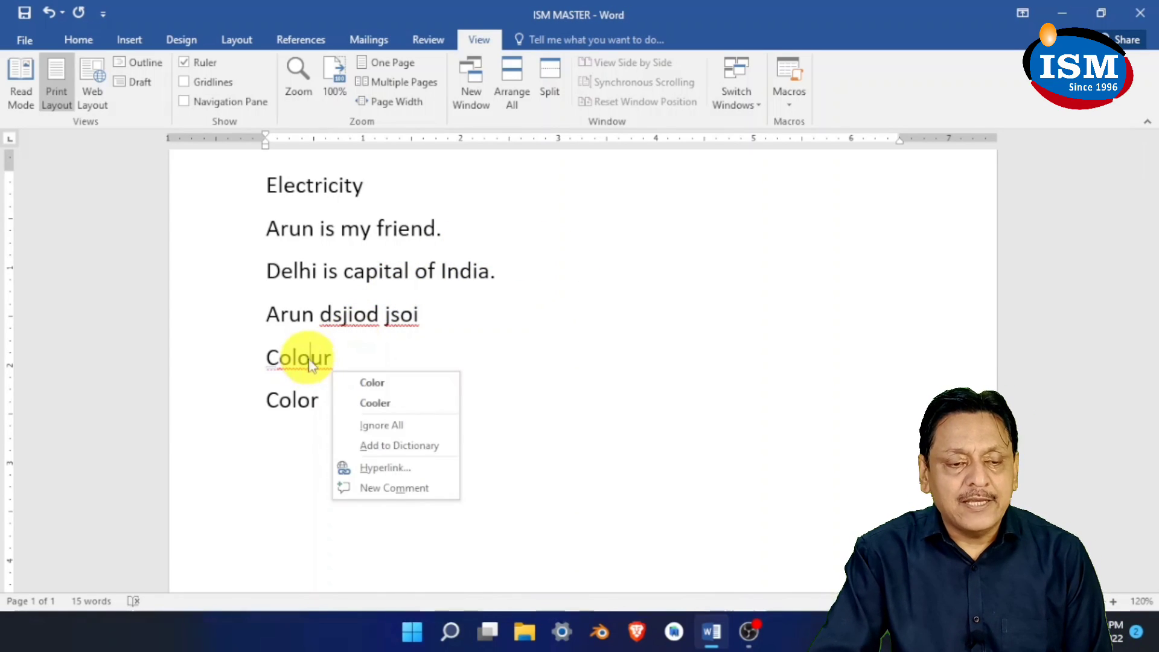
pyautogui.click(396, 443)
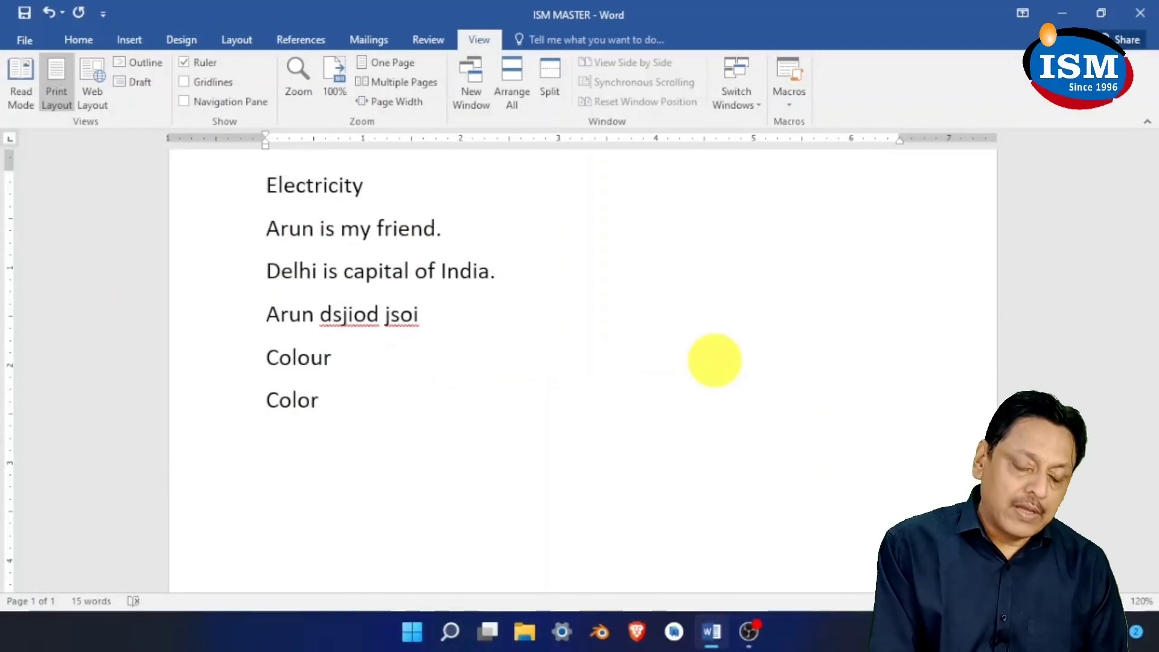
# Insert the words Color and Colour on separate lines between the existing Colour and Color lines
pyautogui.press('Return')
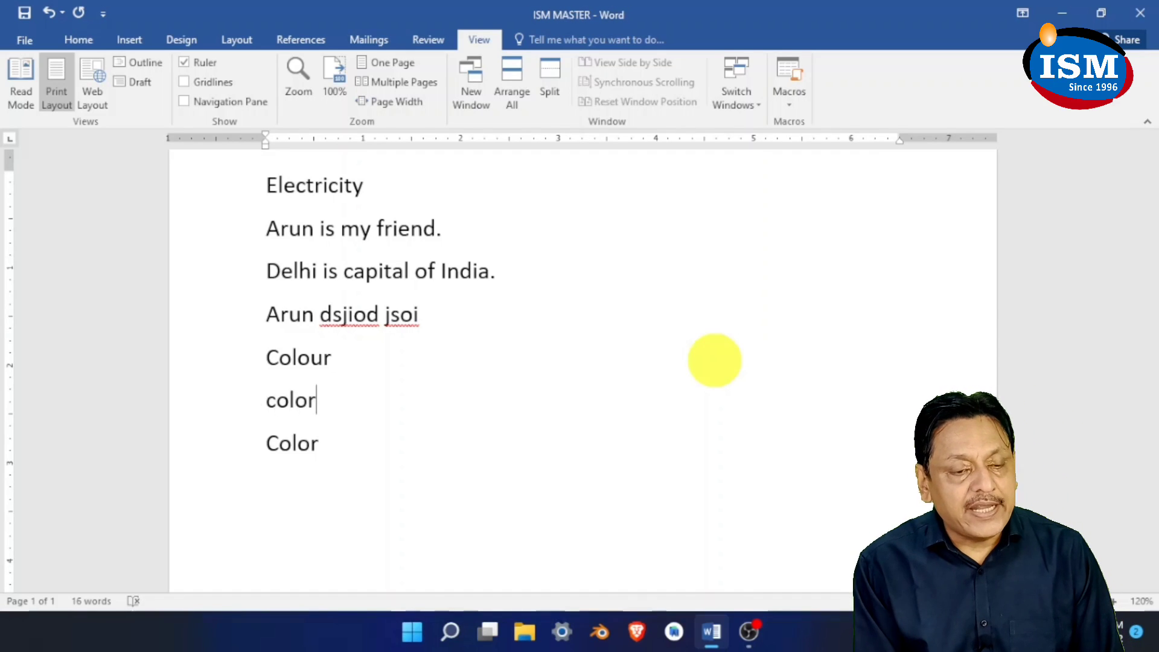
pyautogui.write('color')
pyautogui.press('Return')
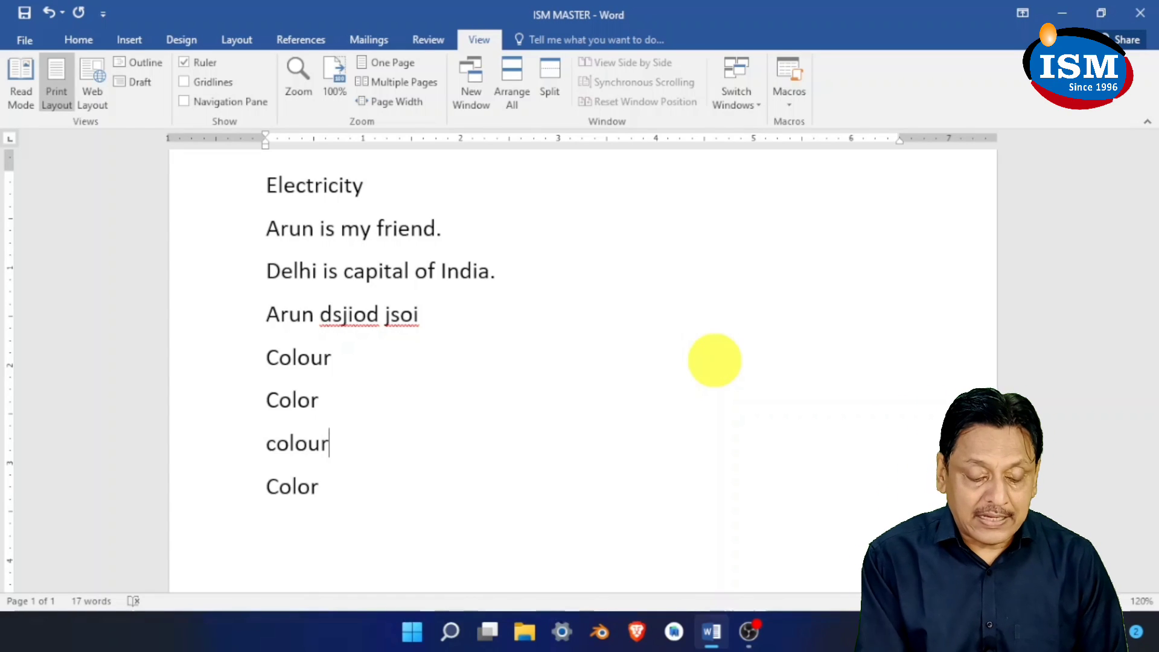
pyautogui.press('Return')
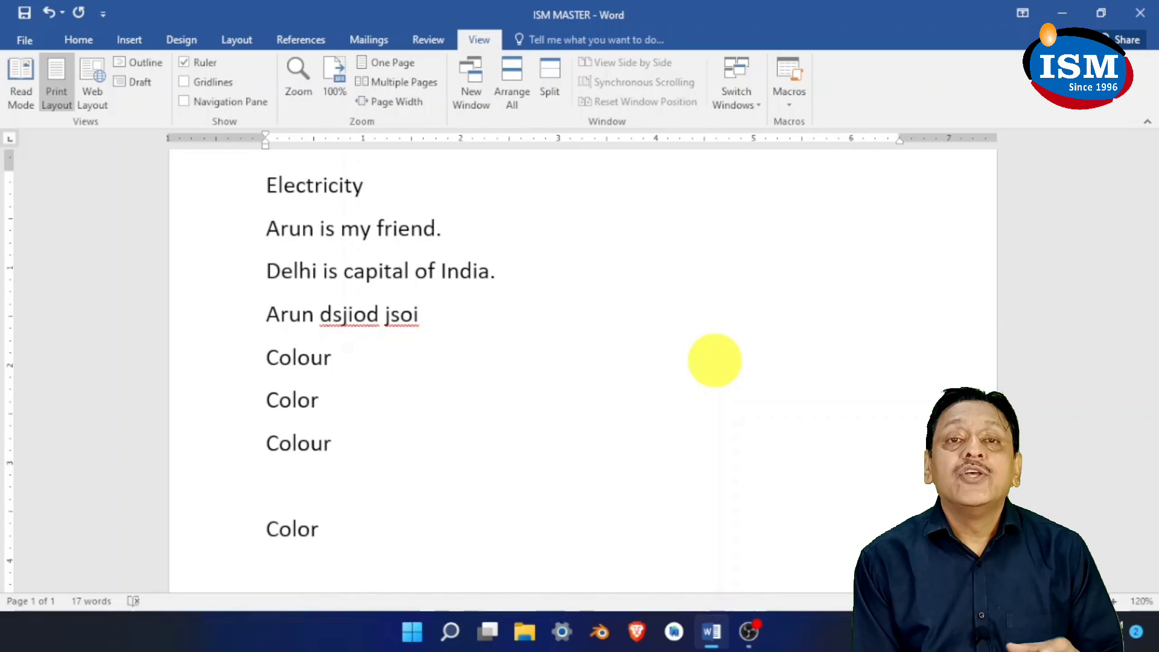
# Insert a new line with the word Good below the first Colour line
pyautogui.click(400, 352)
pyautogui.press('Return')
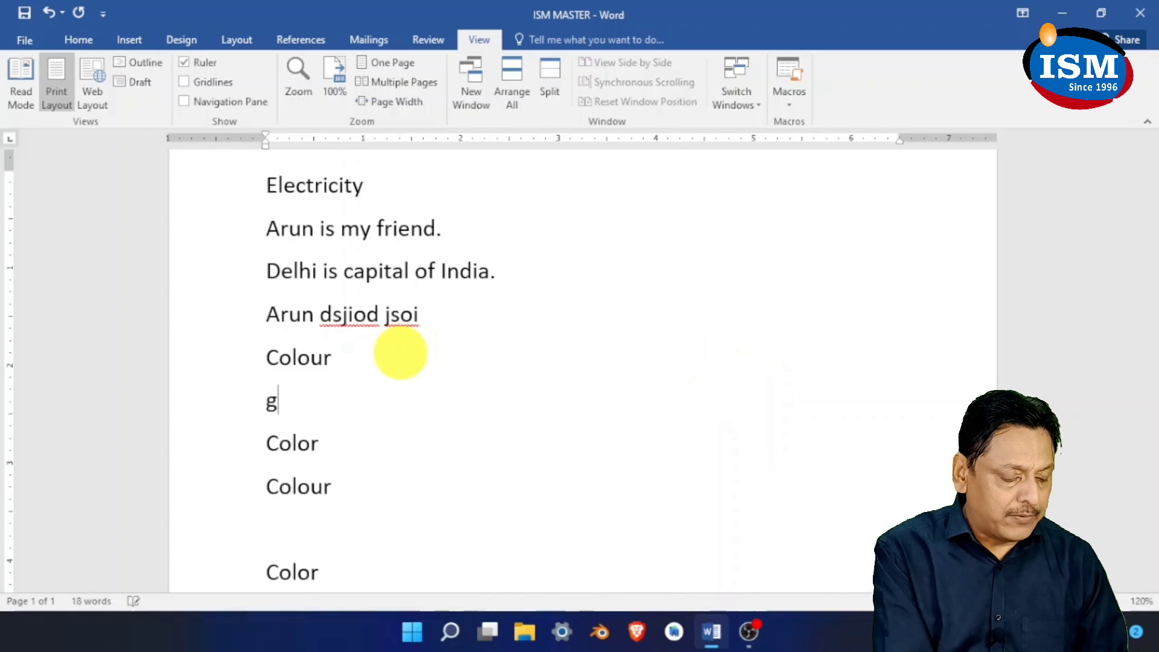
pyautogui.write('good')
pyautogui.press('Return')
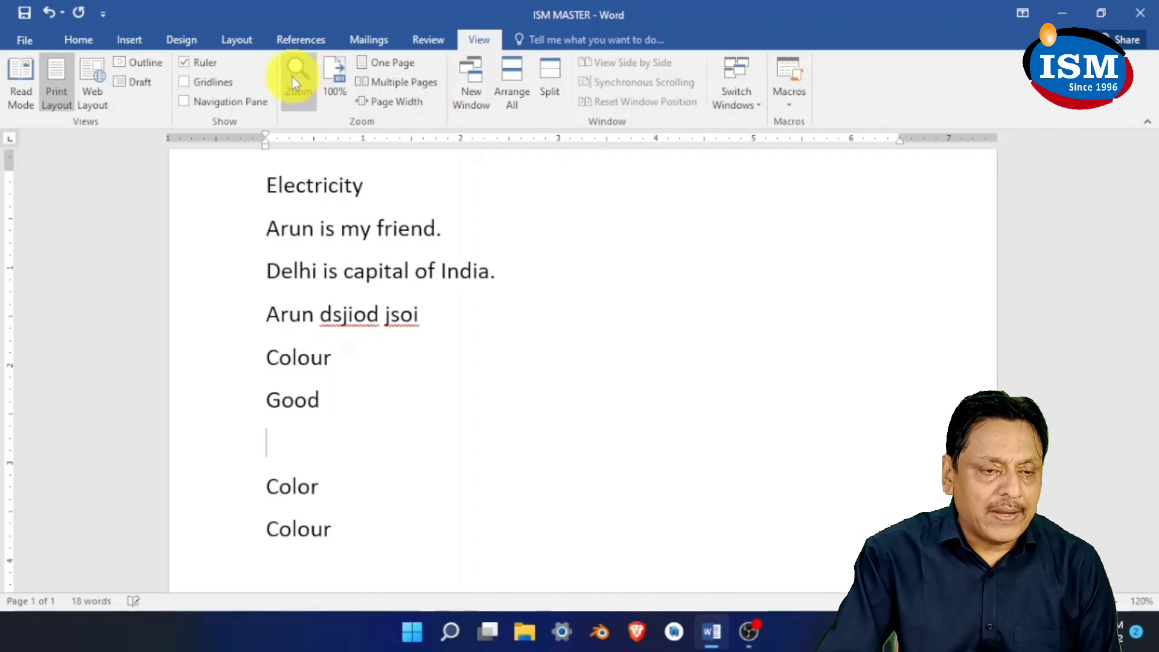
# Look up the word good in the Thesaurus and browse its synonyms
pyautogui.click(422, 40)
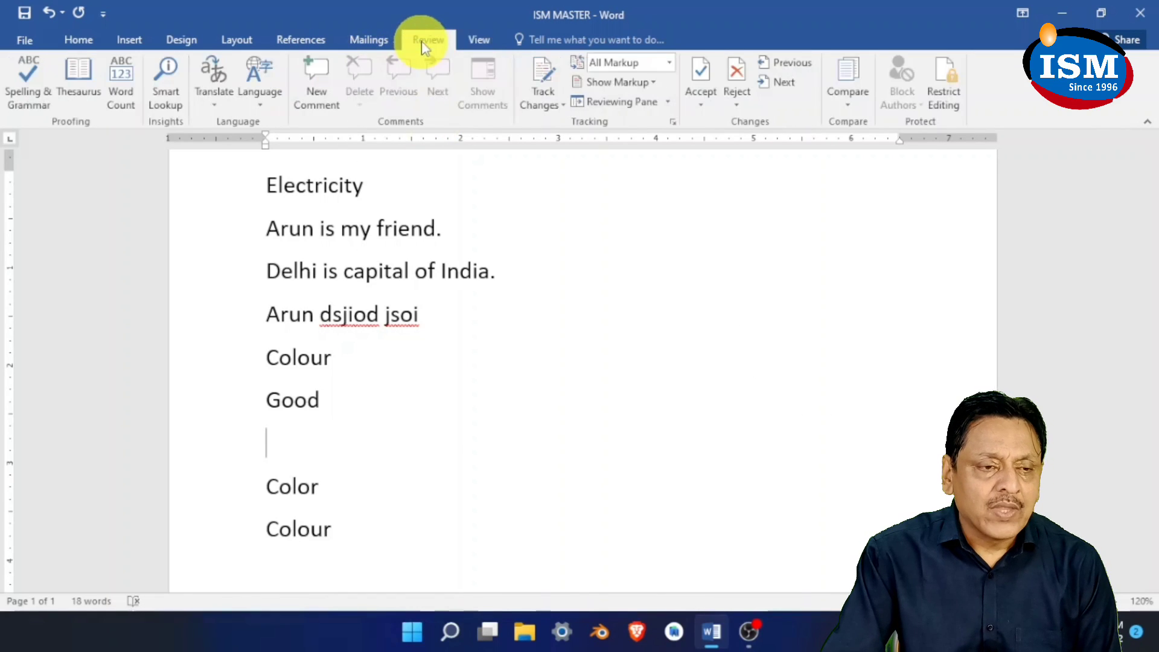
pyautogui.click(91, 90)
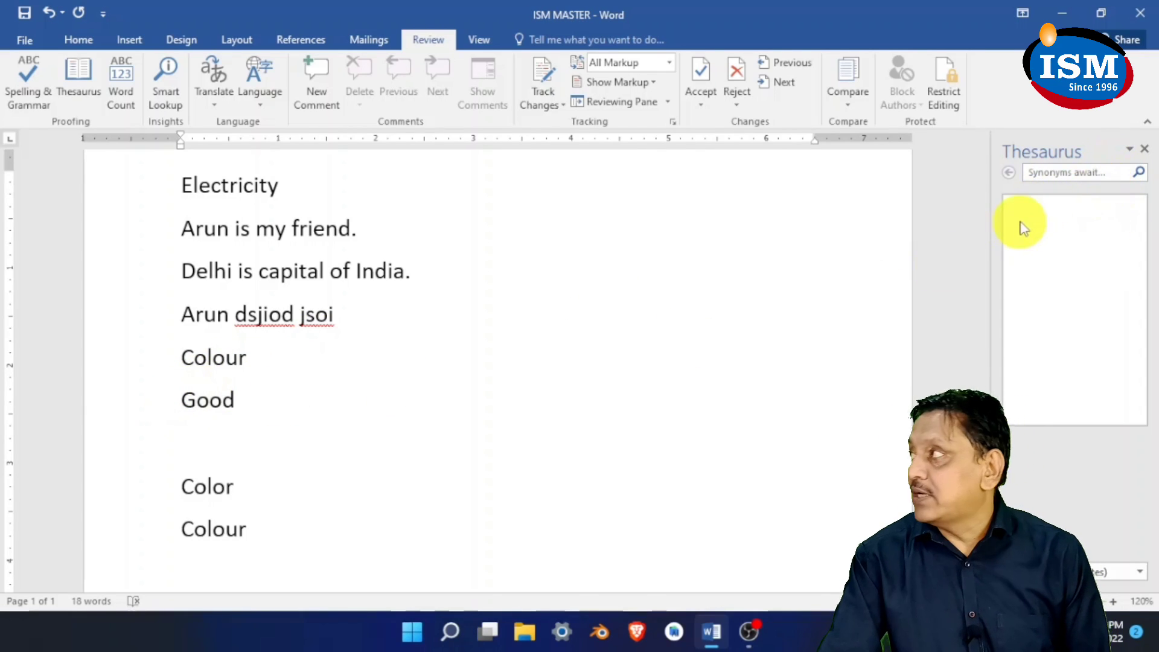
pyautogui.click(1110, 172)
pyautogui.write('good')
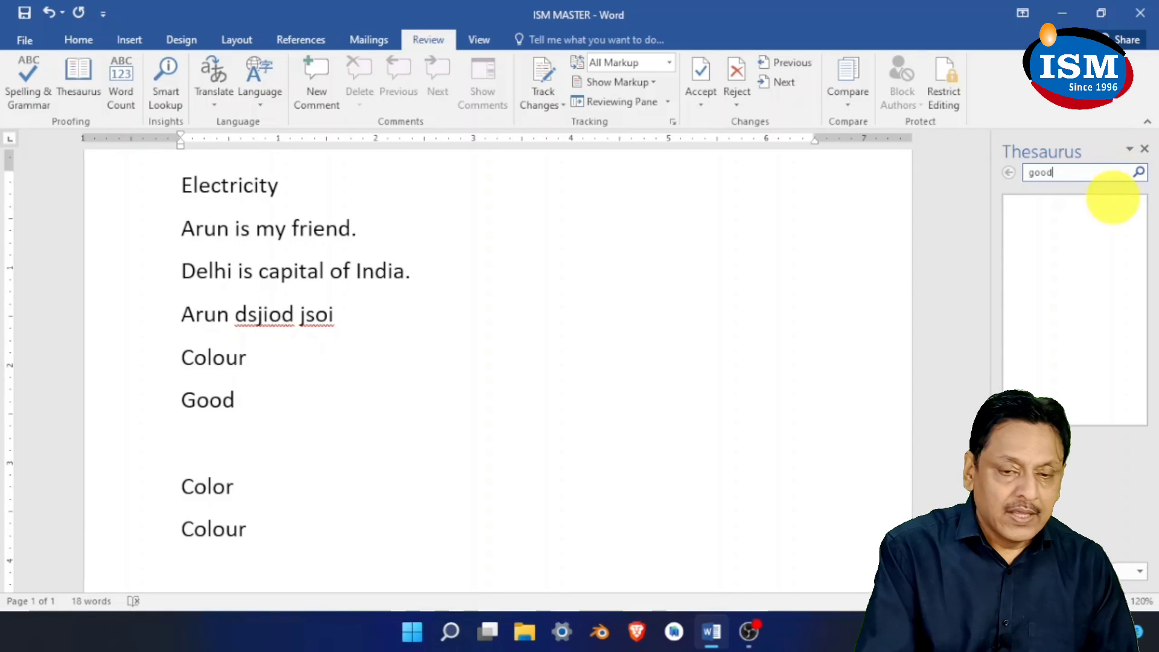
pyautogui.click(1139, 173)
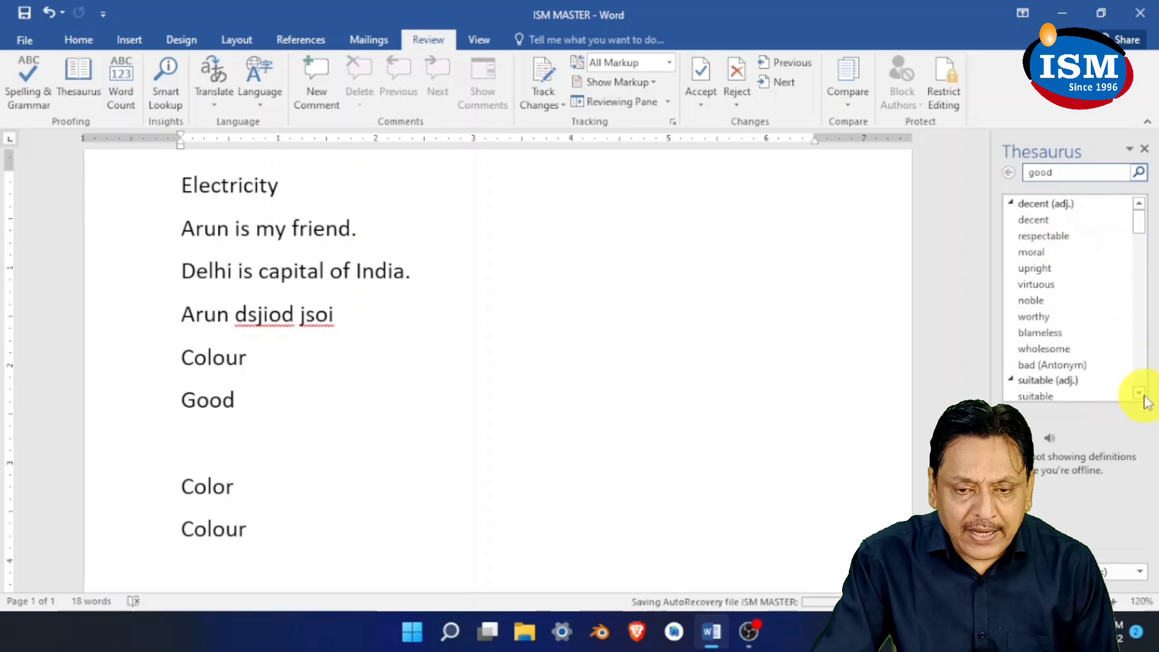
pyautogui.scroll(-2, 1139, 393)
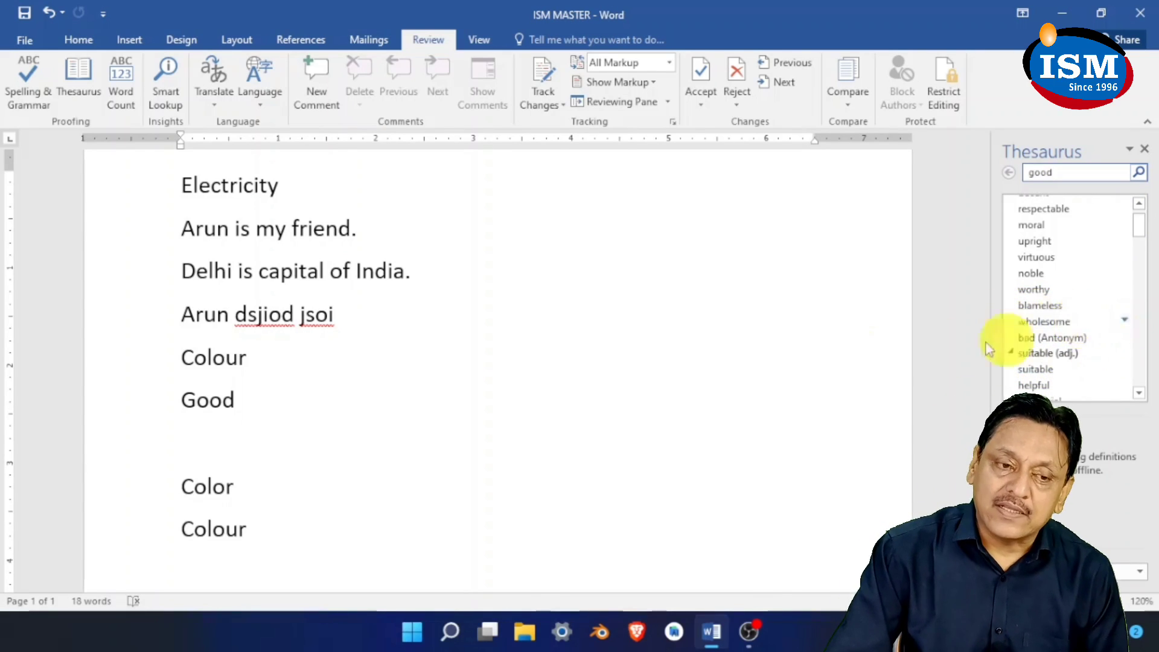
# Insert the sentence "You are my friend." on a new line below the "dsjiod jsoi" line
pyautogui.click(388, 313)
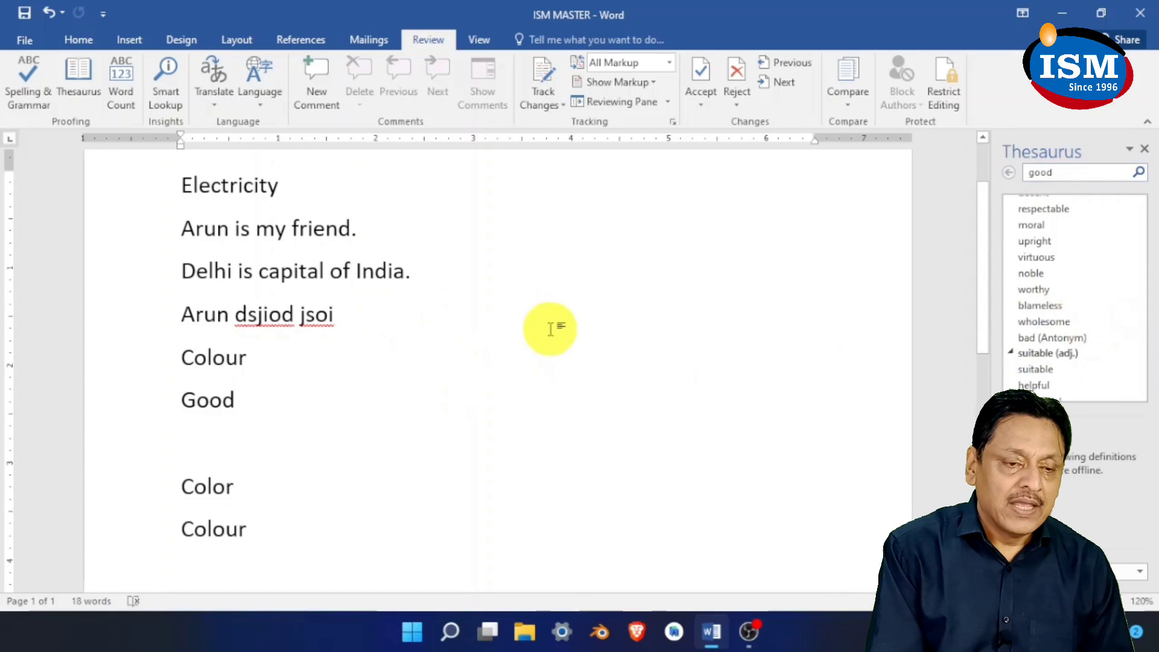
pyautogui.press('Return')
pyautogui.write('You ar')
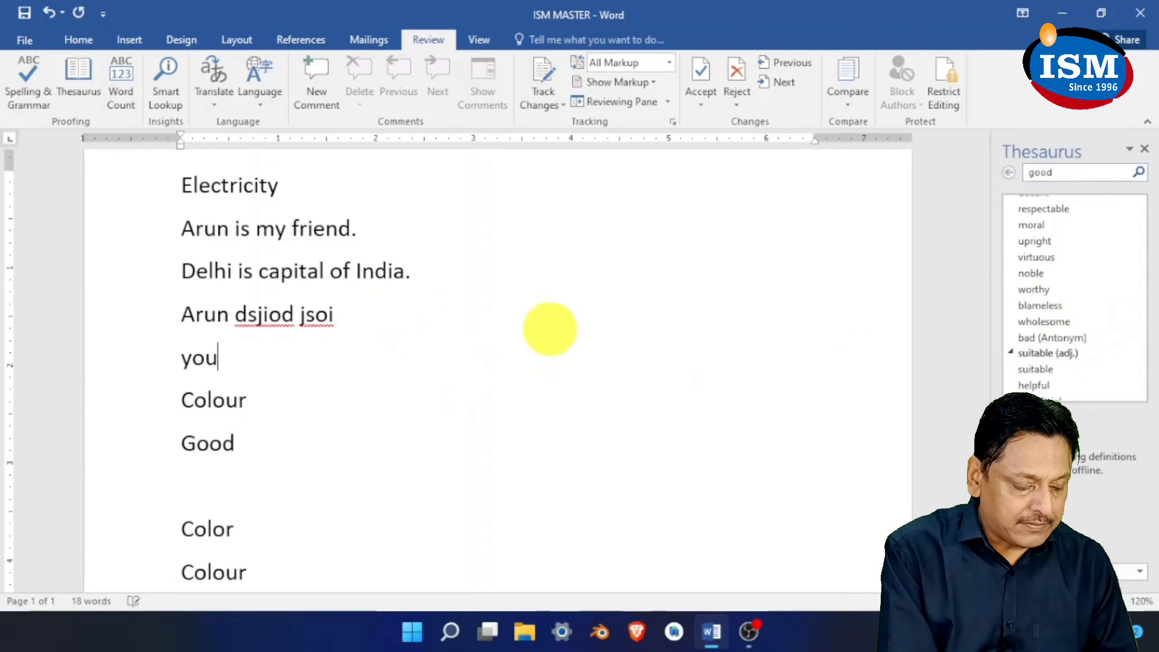
pyautogui.write('e my fri')
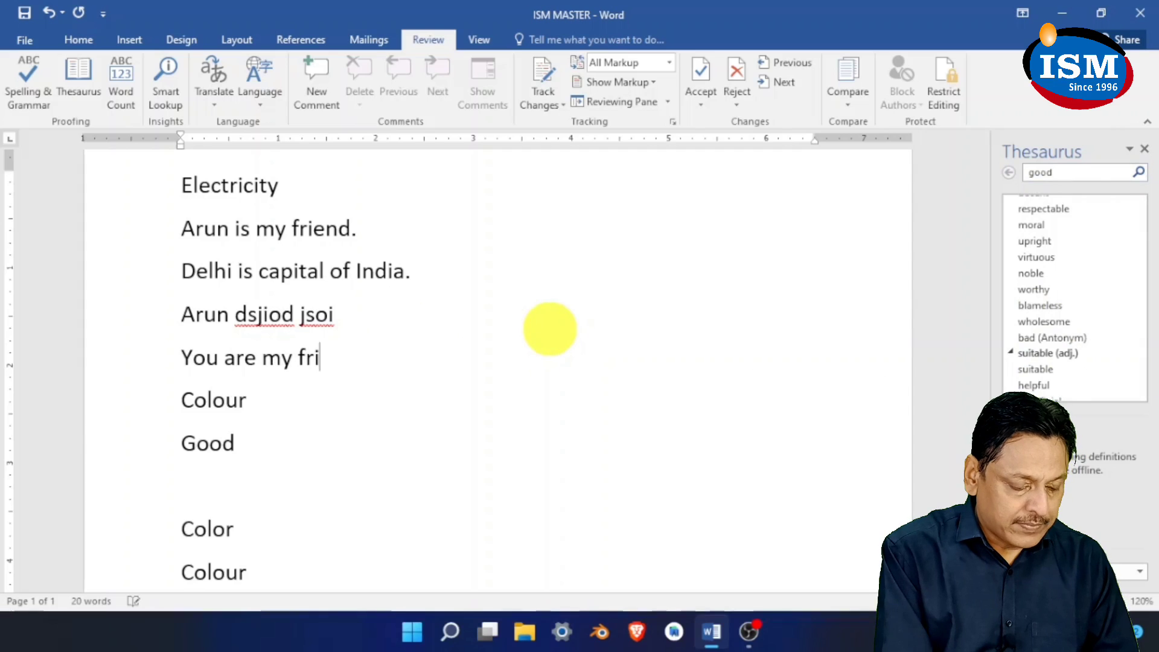
pyautogui.write('end.')
pyautogui.press('Return')
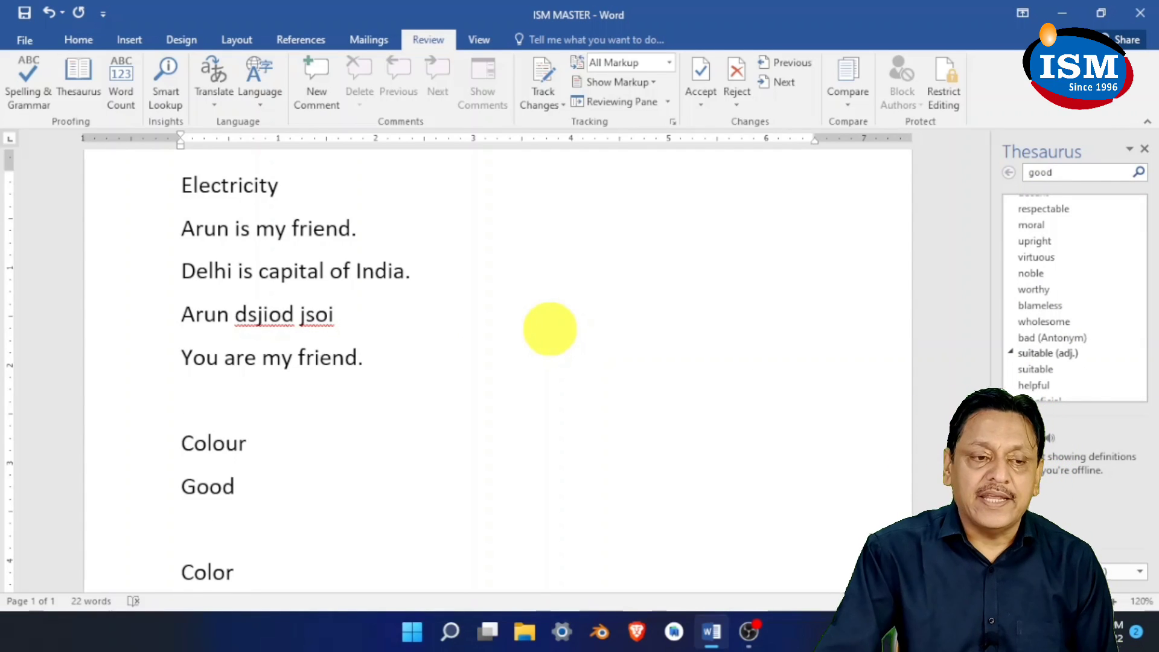
# Close the Thesaurus and run Translate Selected Text on the line "You are my friend.", agreeing to send it online
pyautogui.click(110, 372)
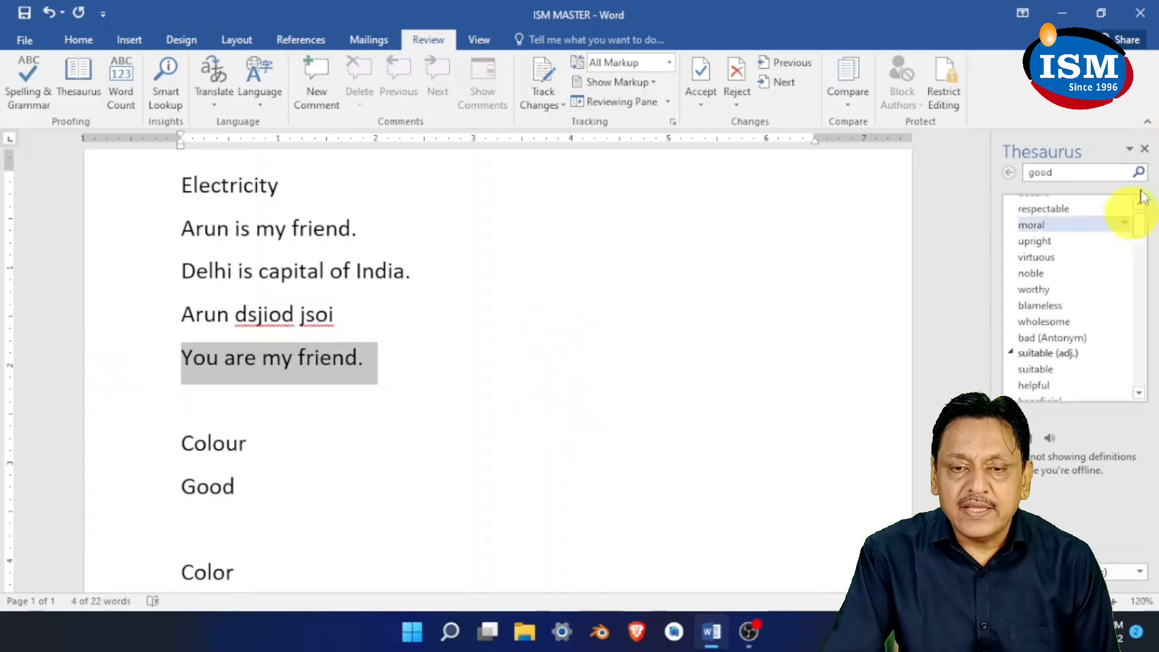
pyautogui.click(1145, 151)
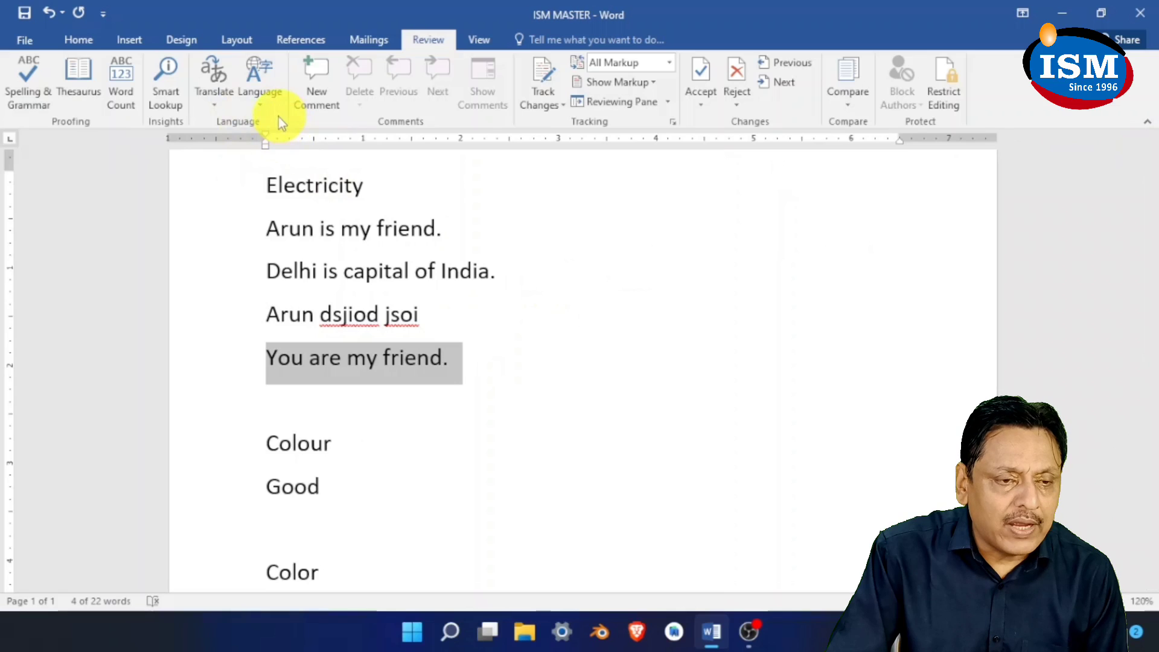
pyautogui.click(216, 92)
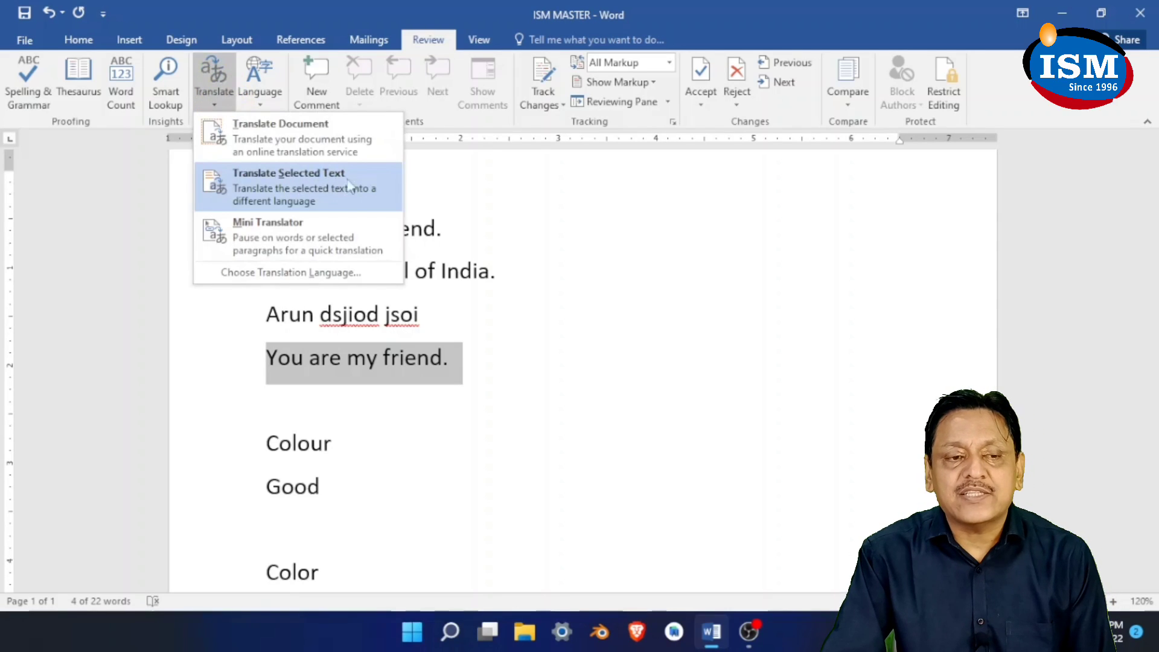
pyautogui.click(322, 190)
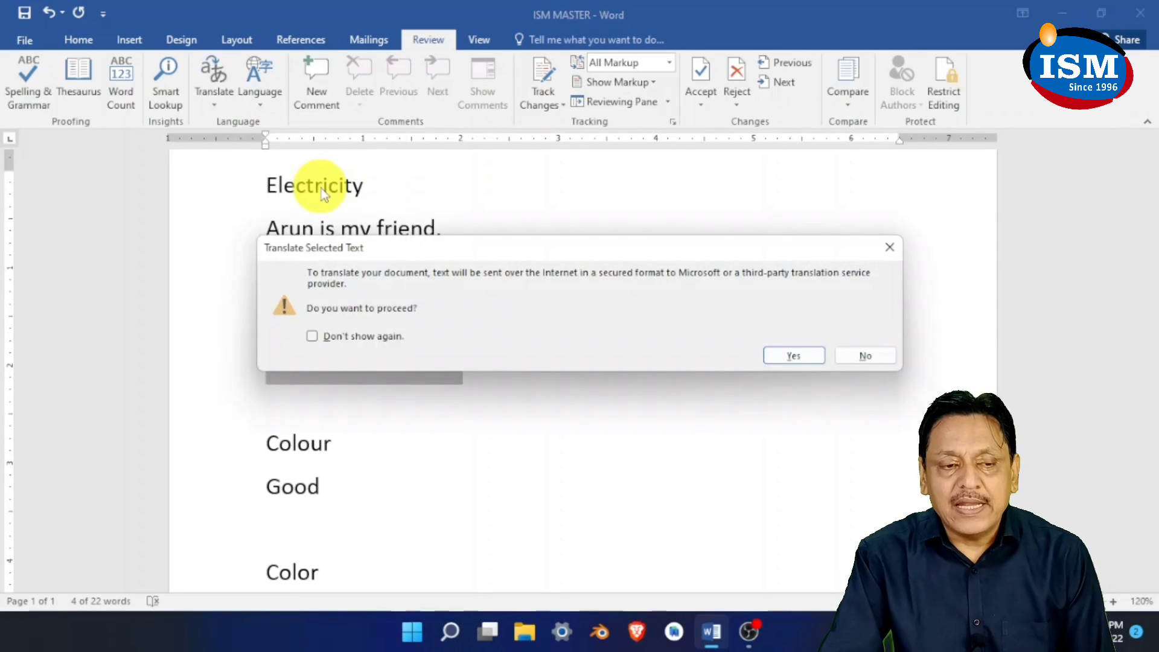
pyautogui.click(797, 356)
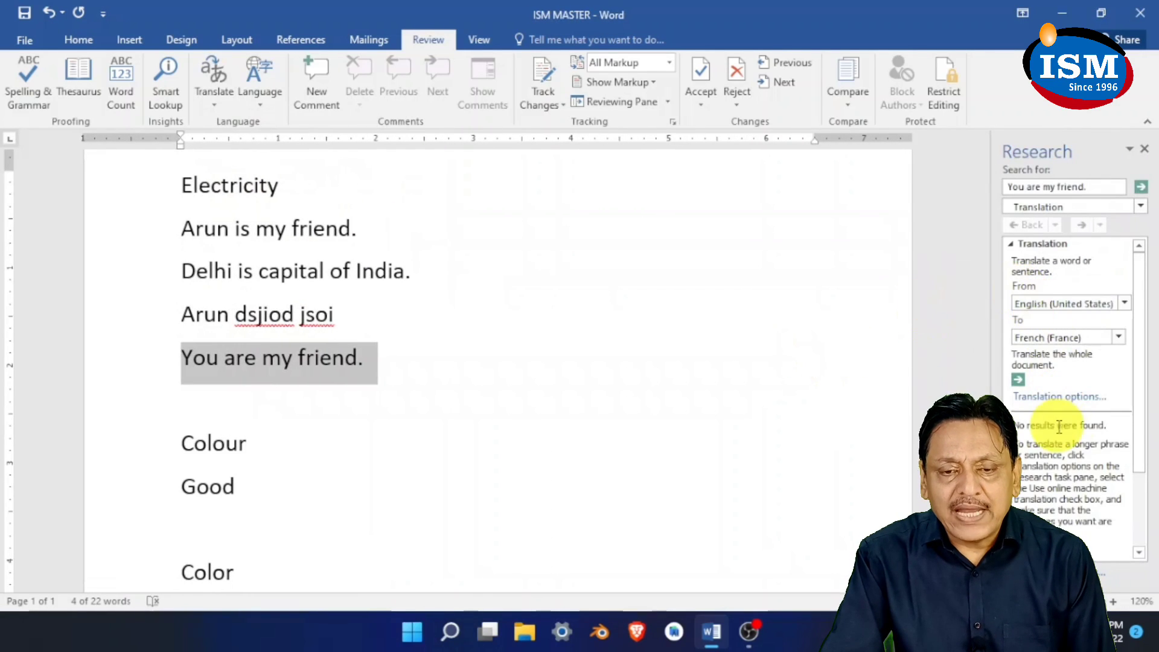
# Set the target translation language to Hindi and search the translation again with "You are my friend/"
pyautogui.click(1119, 338)
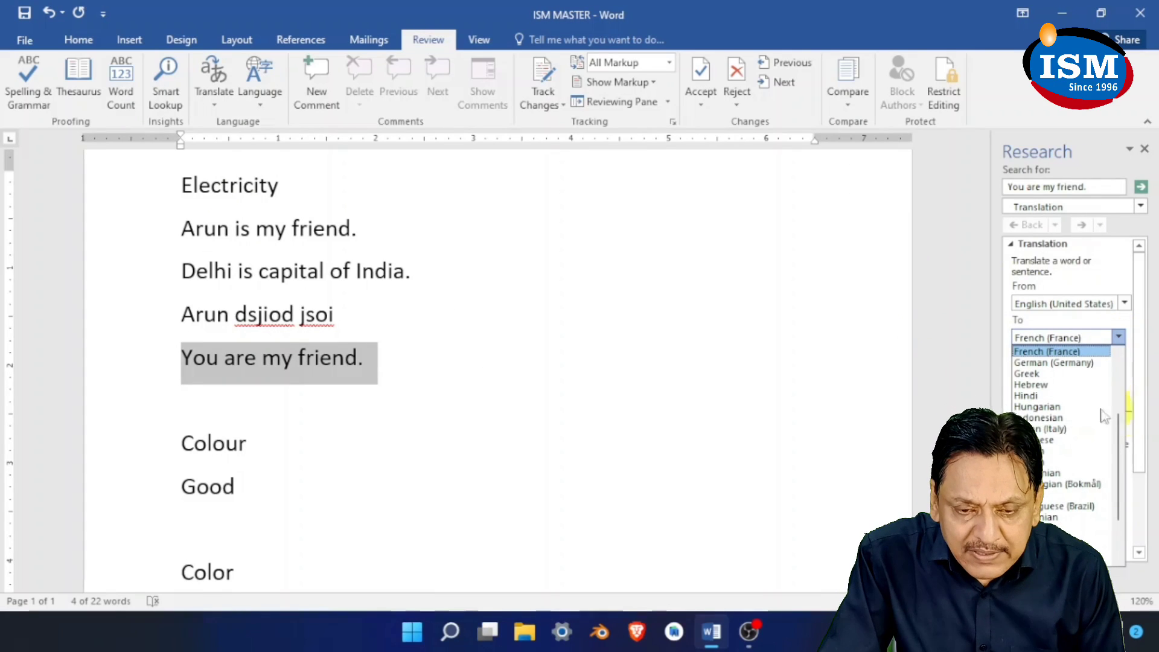
pyautogui.click(1075, 396)
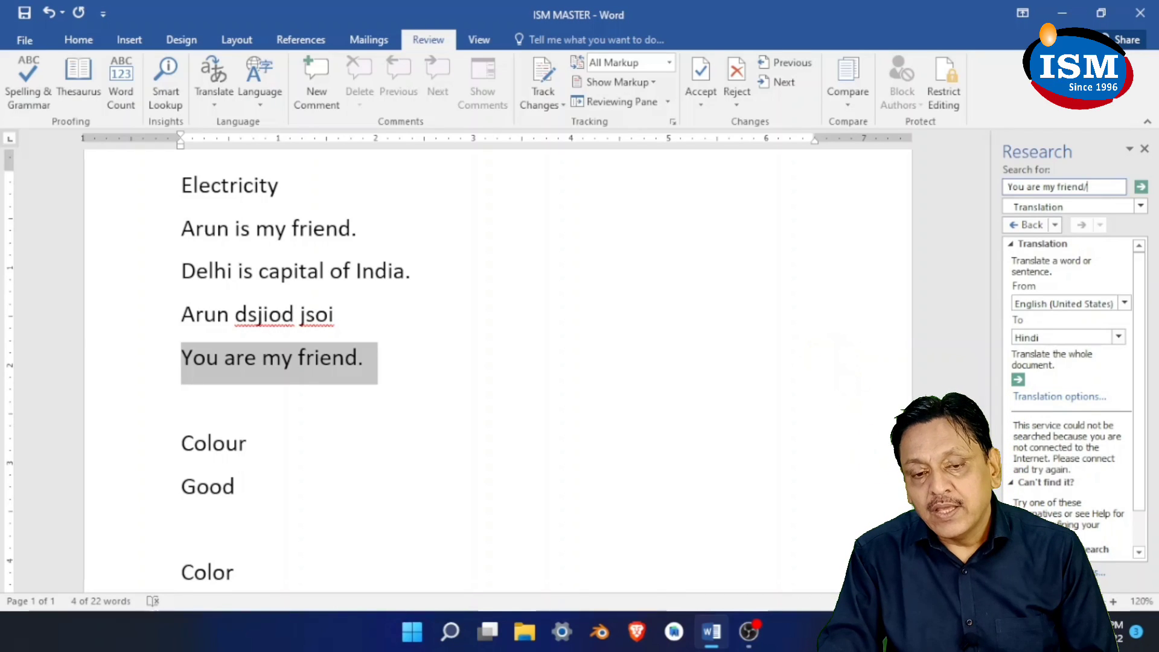
pyautogui.click(1141, 187)
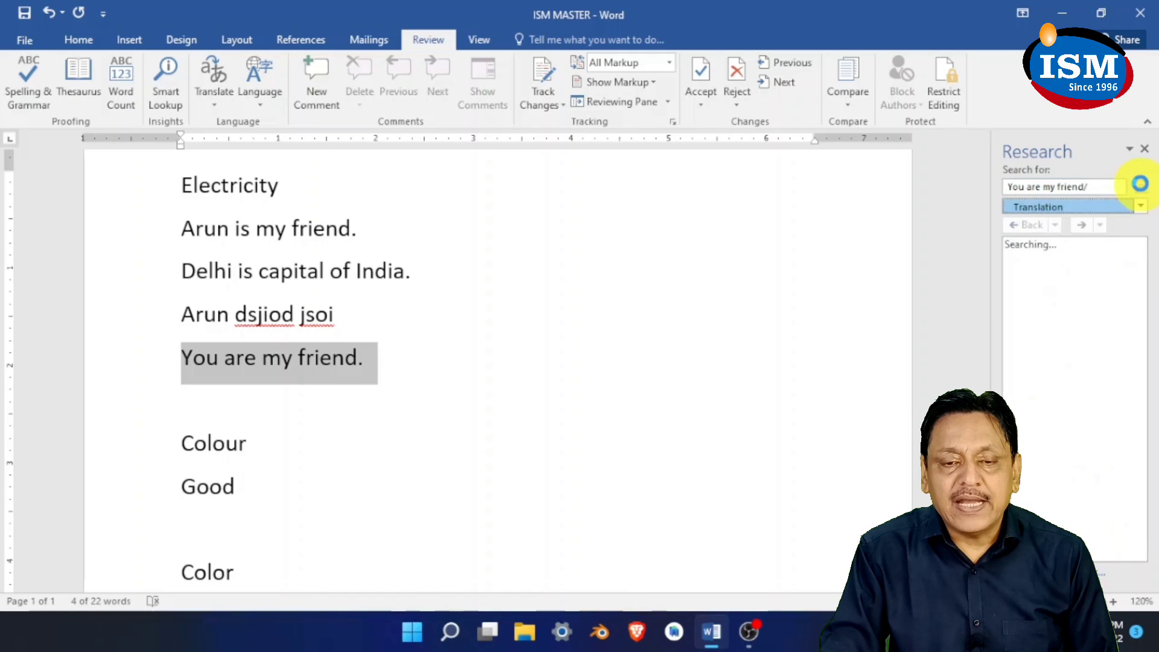